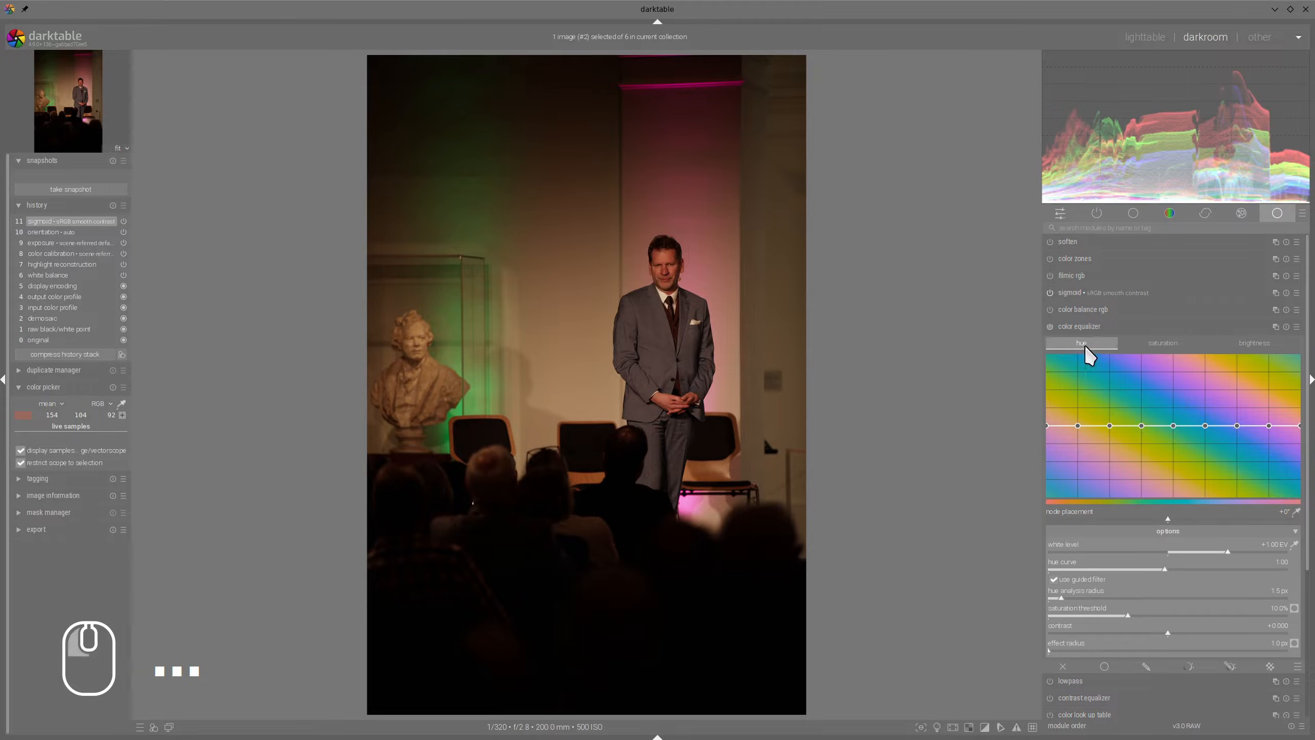
Step: Examine the color equalizer's saturation and brightness graphs and compare them with the color zones module
click(1168, 343)
click(1258, 343)
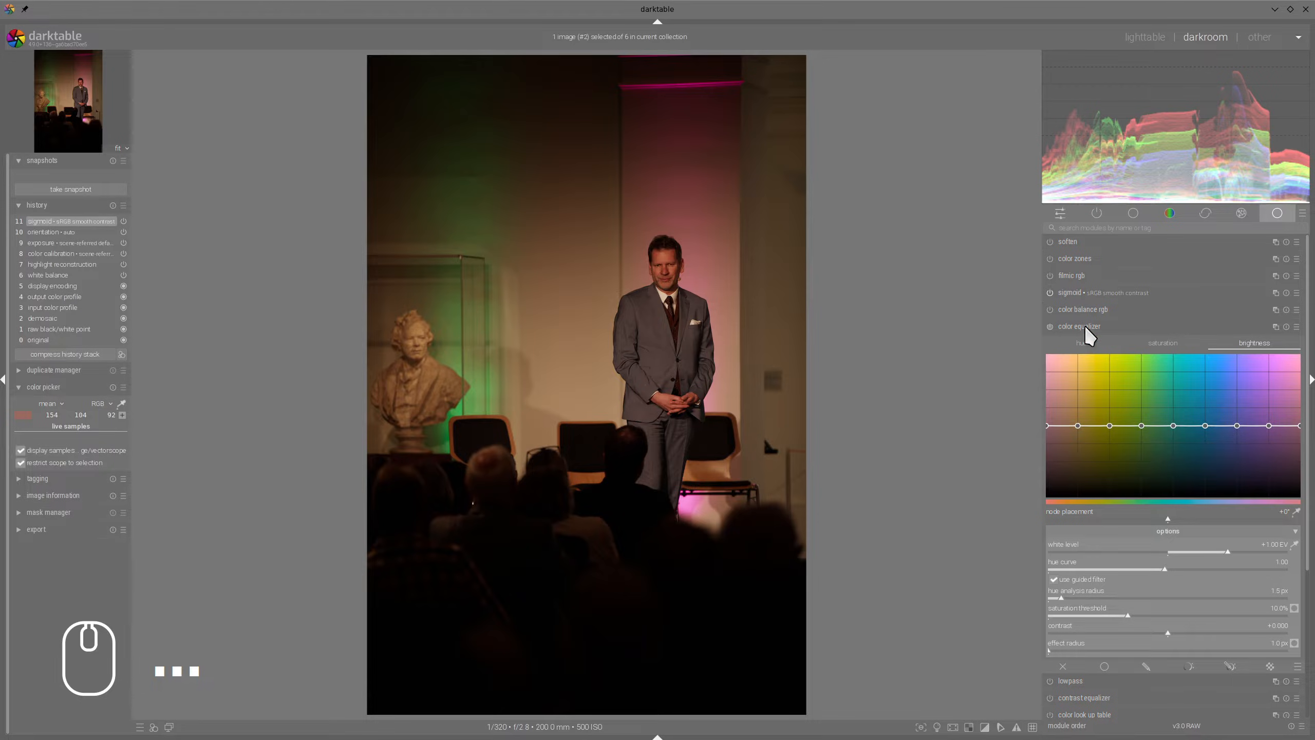
click(1114, 326)
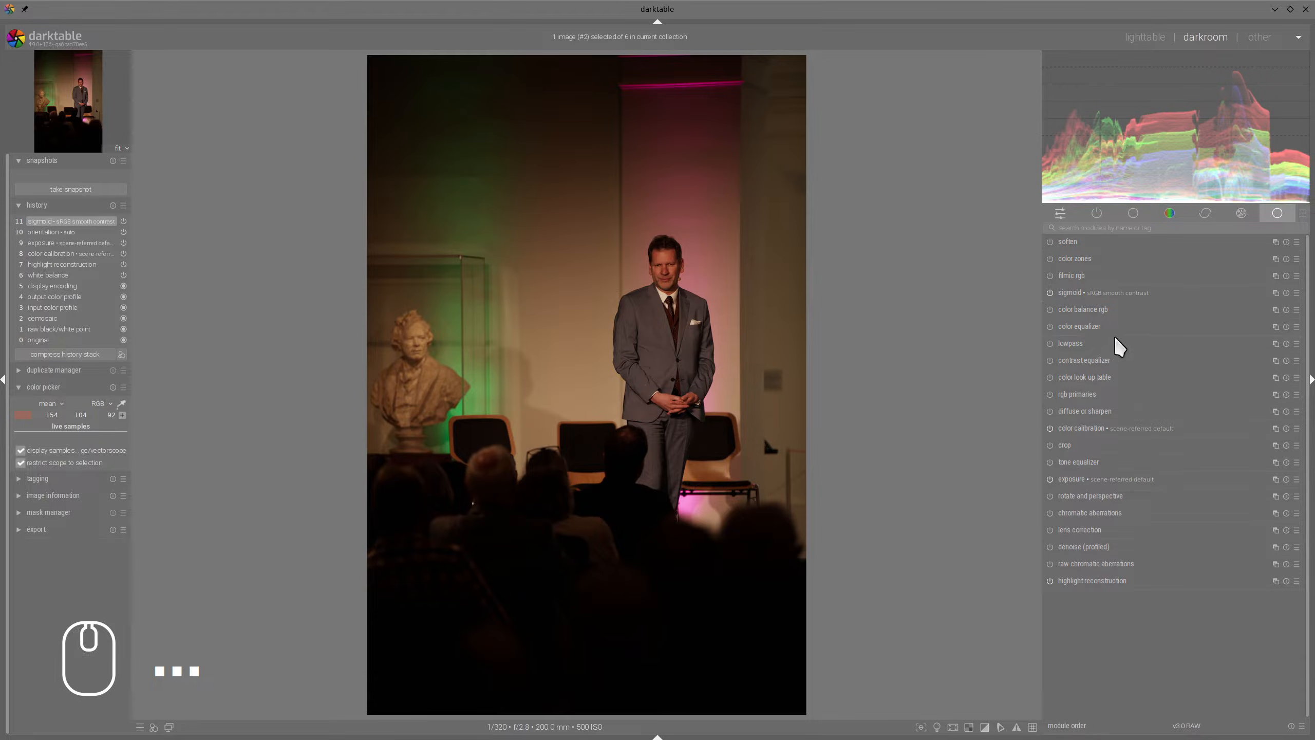
click(1075, 259)
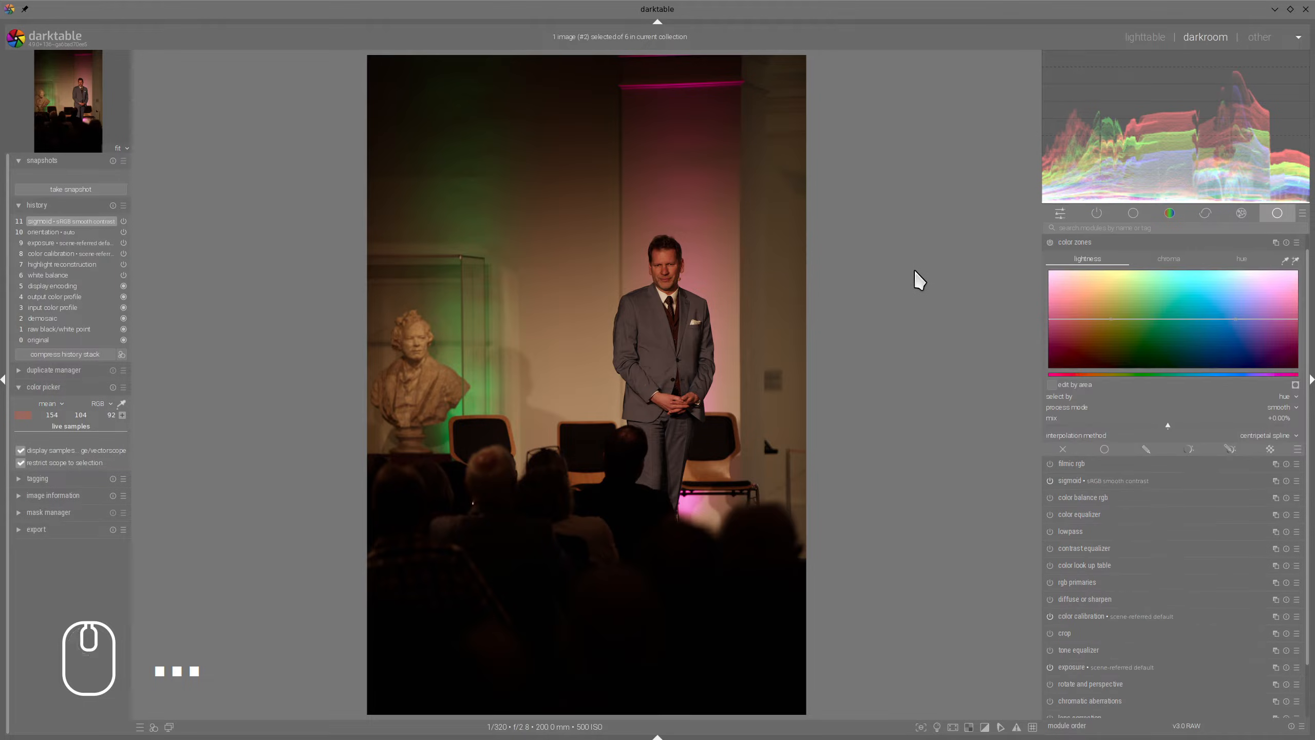
click(1088, 244)
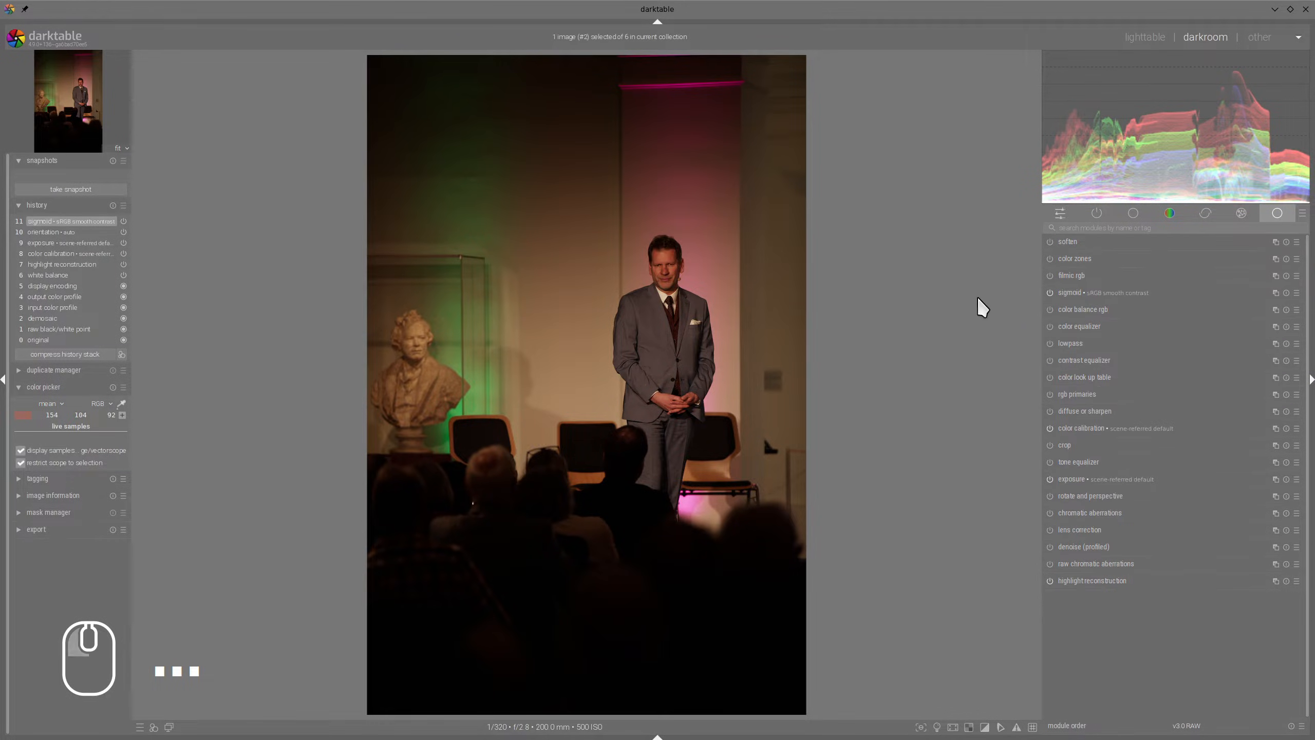
Step: Activate the color equalizer and look through its hue, saturation and brightness graphs and the node placement setting
click(1065, 325)
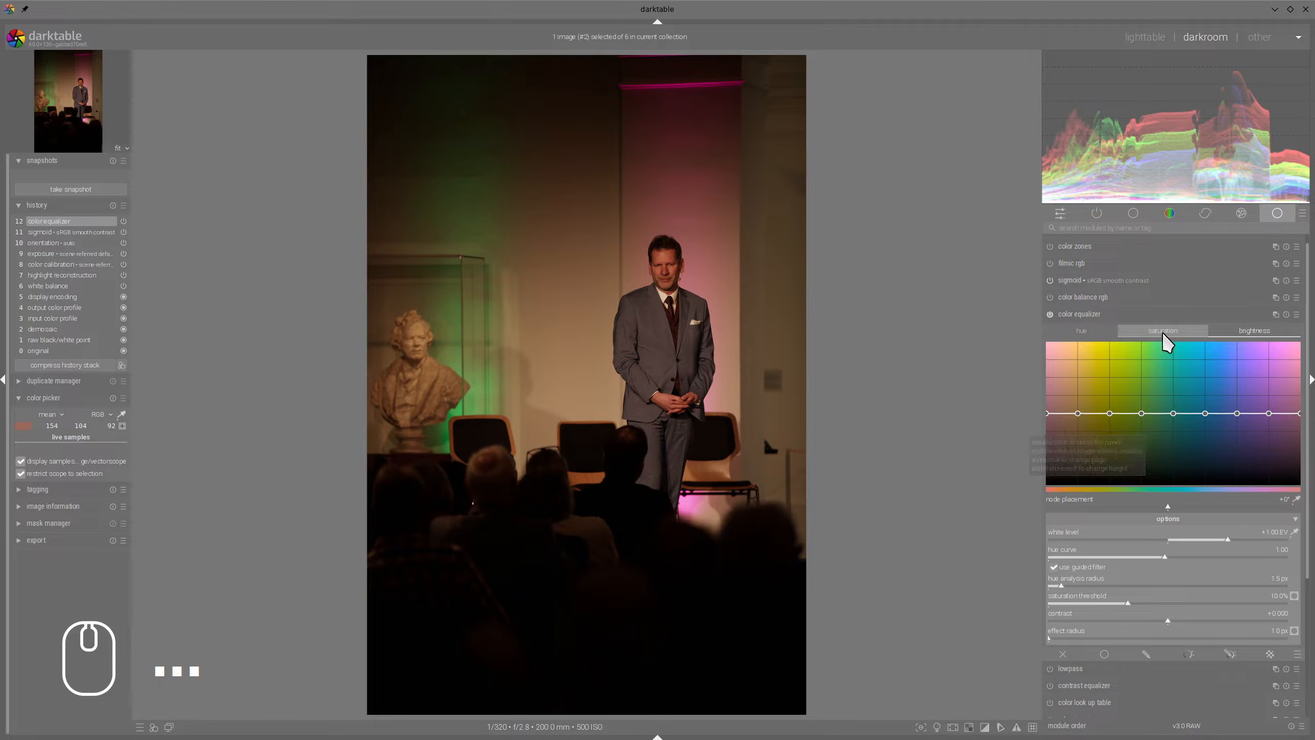
click(1187, 342)
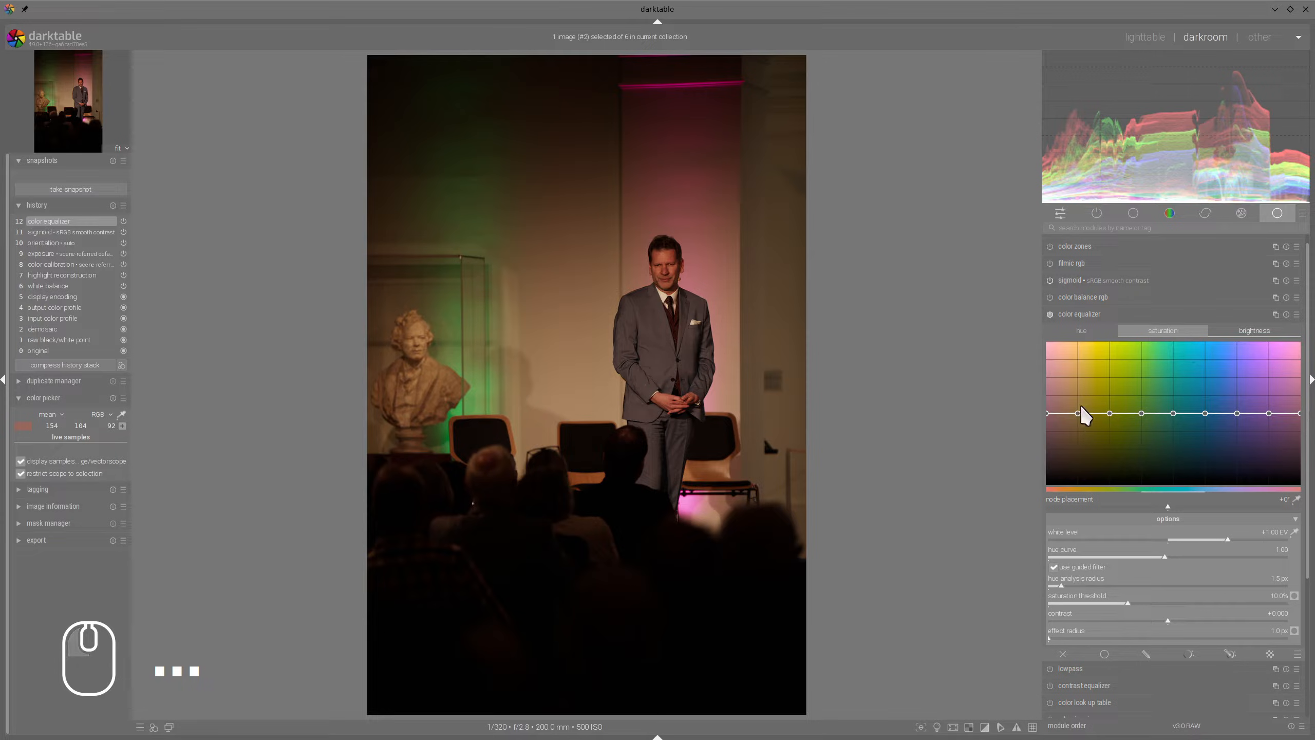
click(1183, 334)
click(1082, 330)
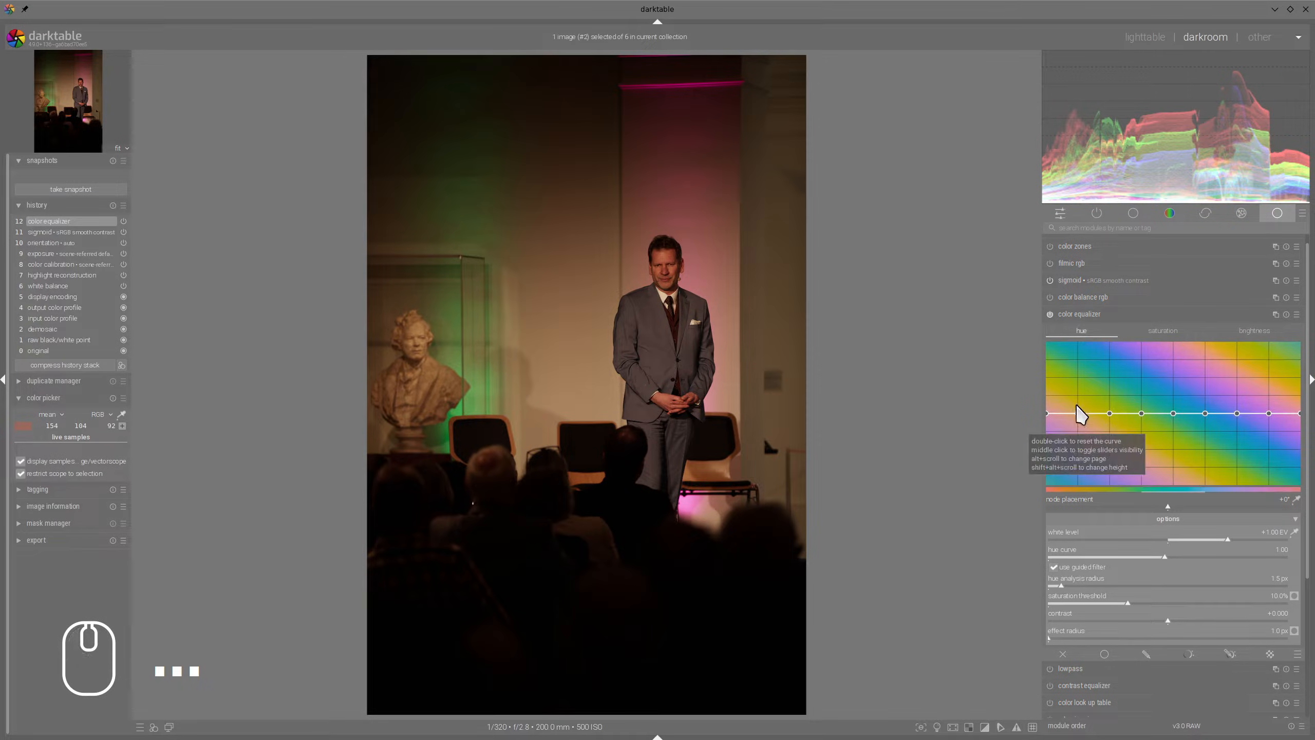
click(1163, 332)
click(1255, 331)
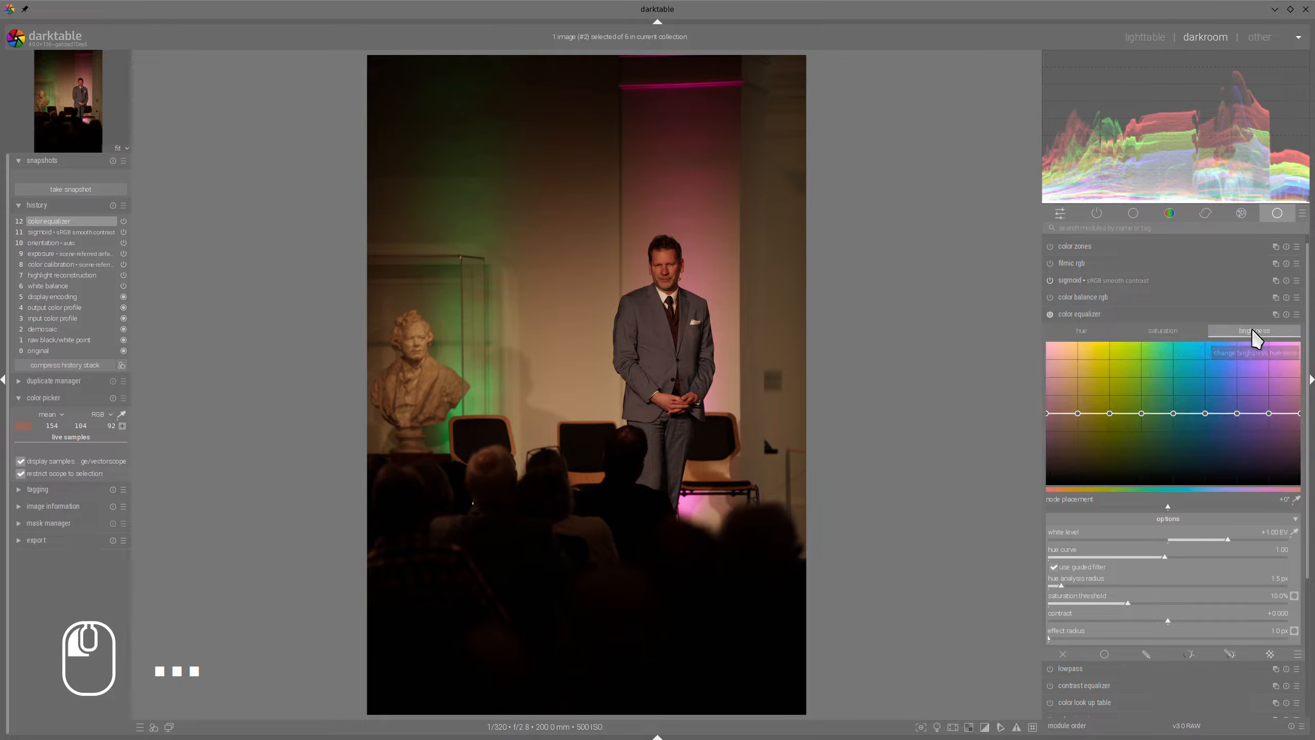
click(1082, 330)
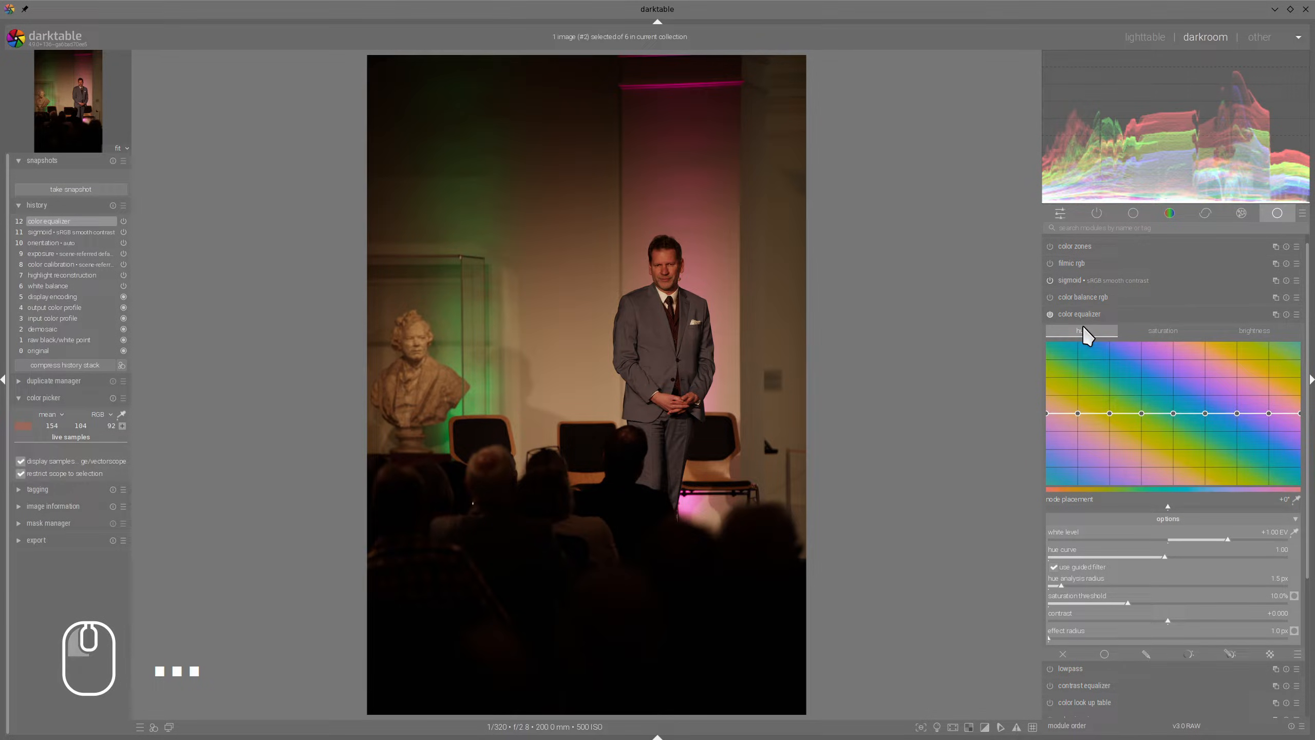
click(1165, 331)
click(1253, 332)
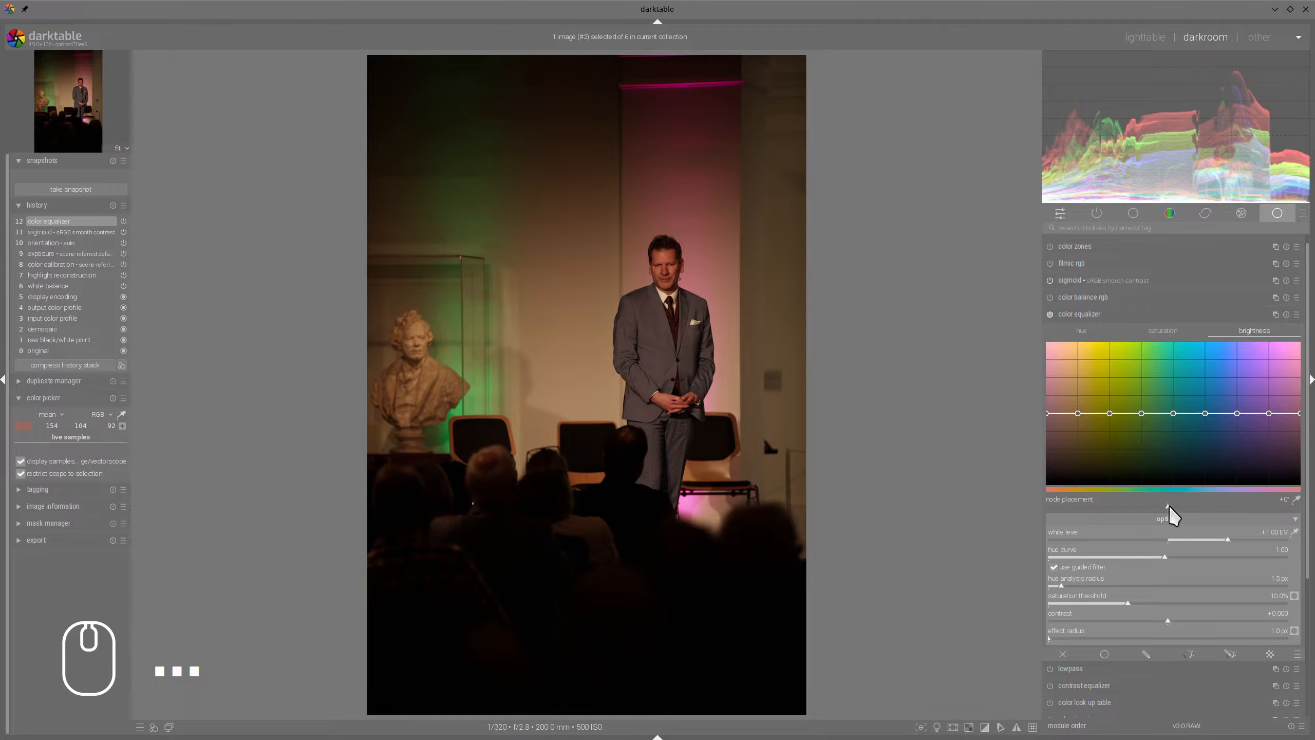
mouse_move(1170, 505)
mouse_down()
mouse_move(1303, 516)
mouse_move(1029, 506)
mouse_move(1298, 518)
mouse_move(1170, 511)
mouse_up()
click(1077, 317)
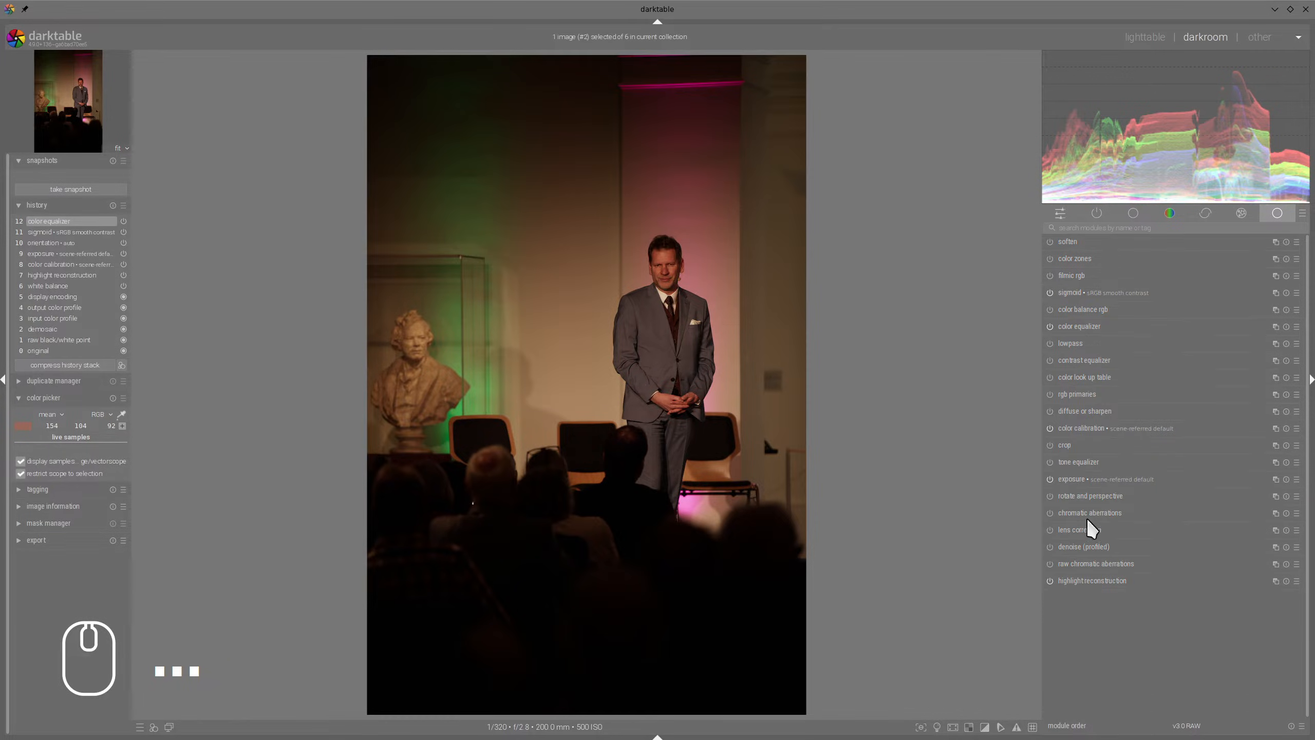
Step: Enable lens correction and set the white balance in color calibration by sampling the speaker's white pocket square
click(1049, 530)
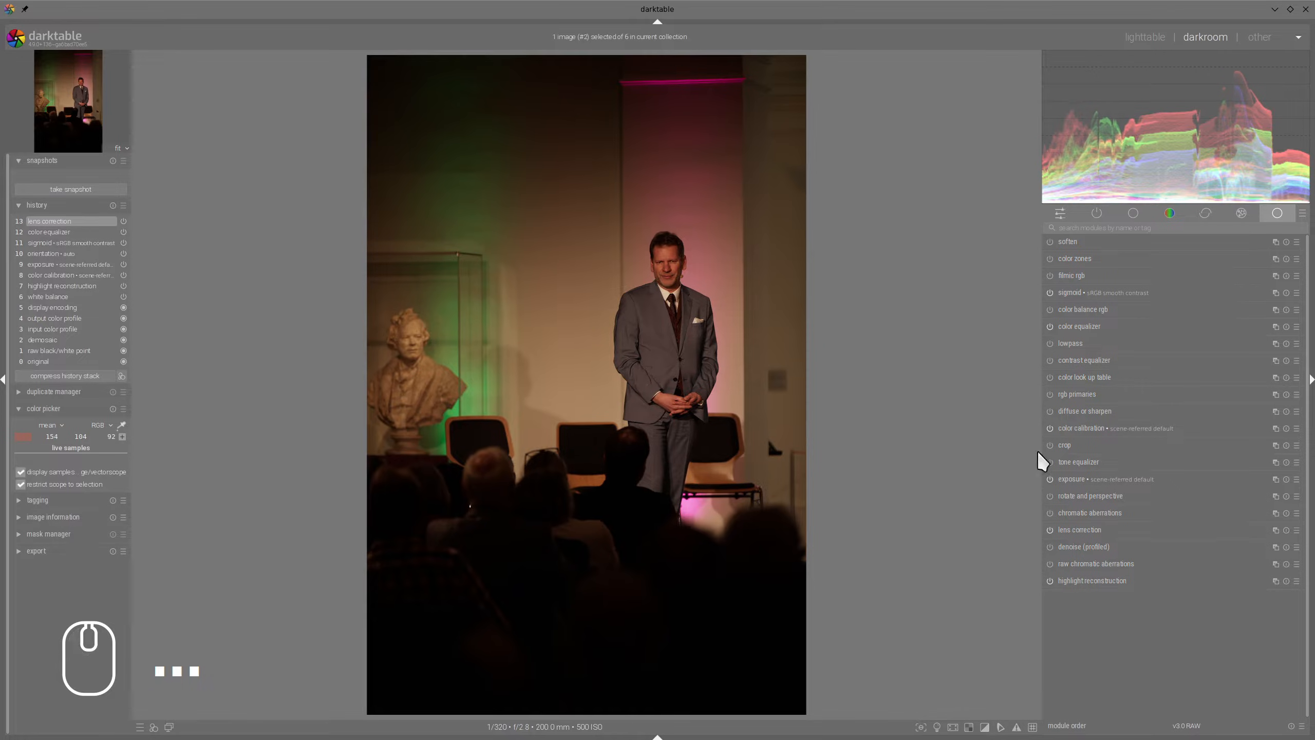
click(1088, 429)
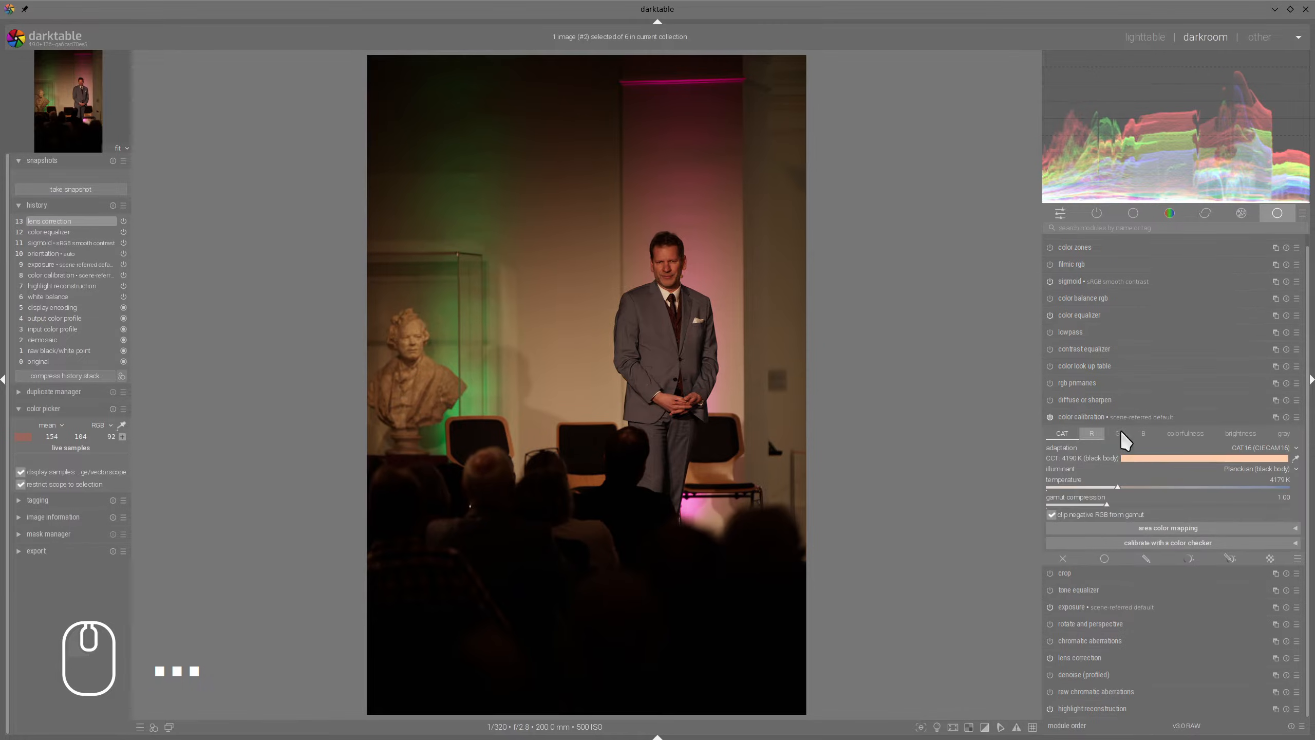
click(1295, 458)
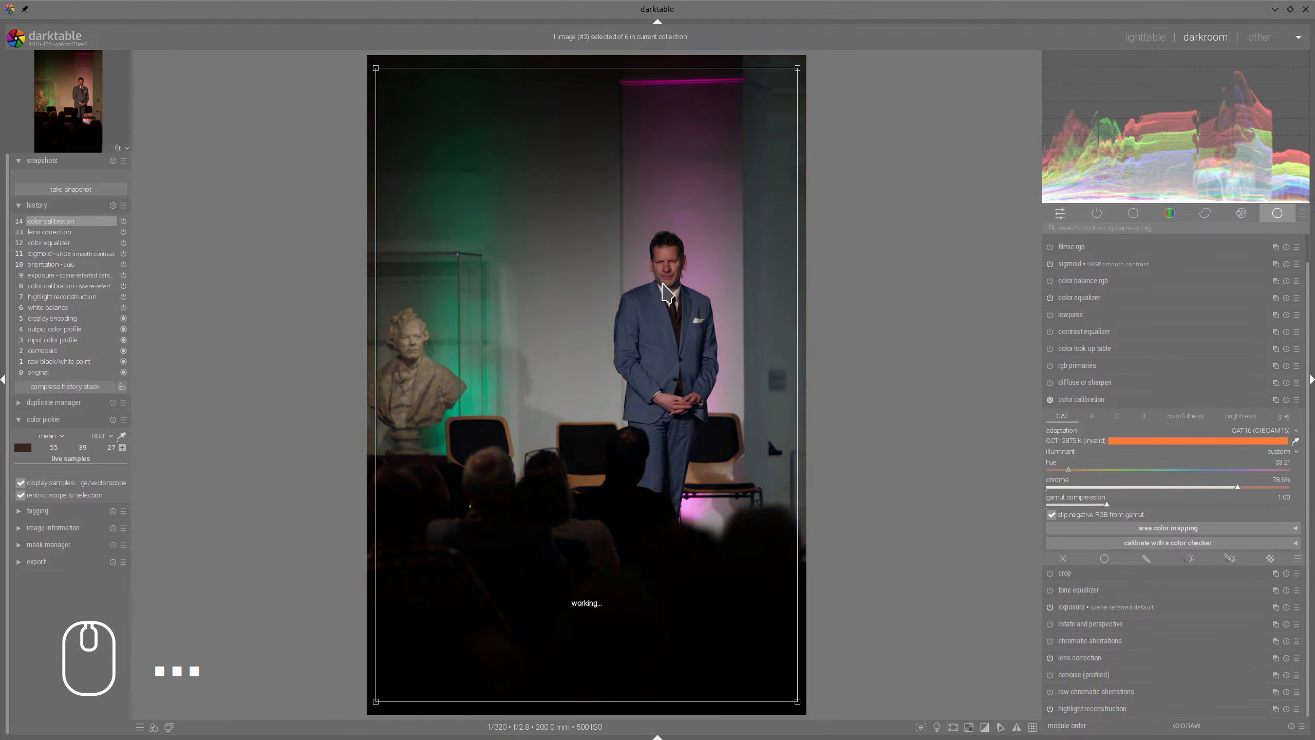
scroll(756, 326, up, 3)
scroll(756, 325, up, 2)
drag(918, 432, 945, 443)
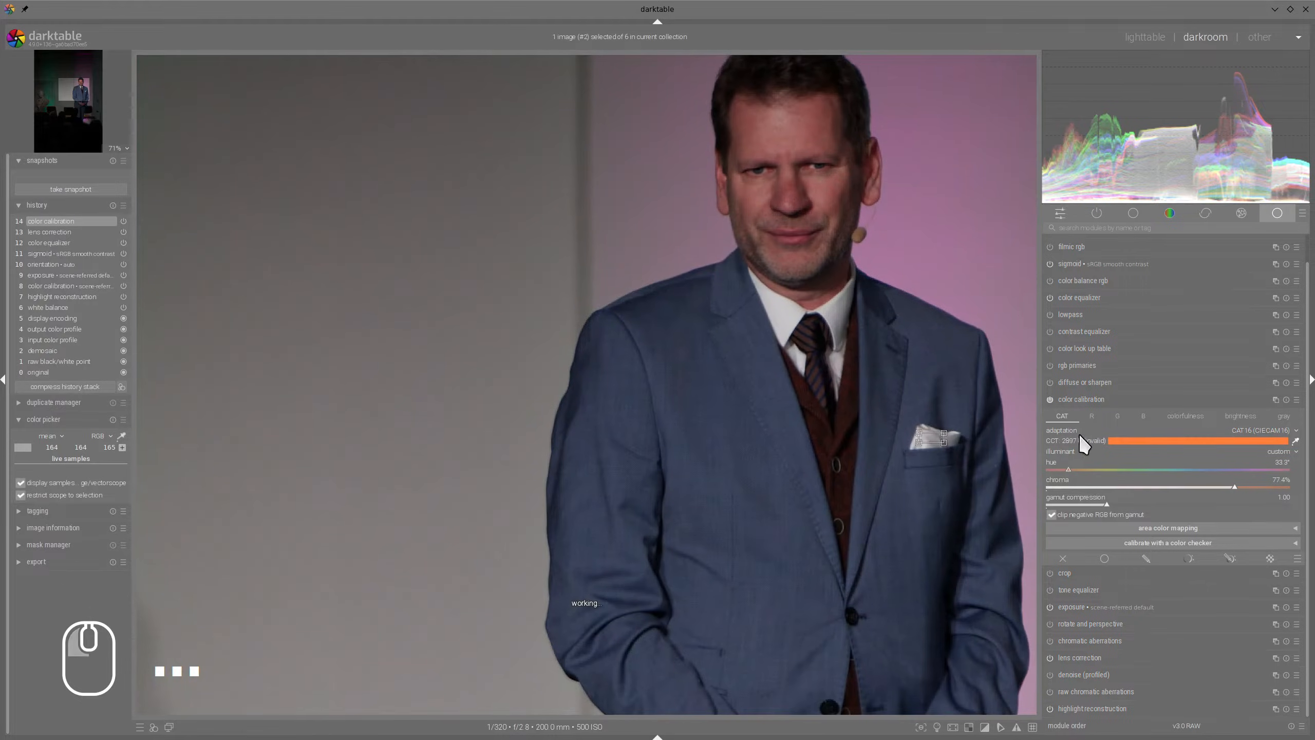
click(1106, 396)
scroll(716, 370, down, 3)
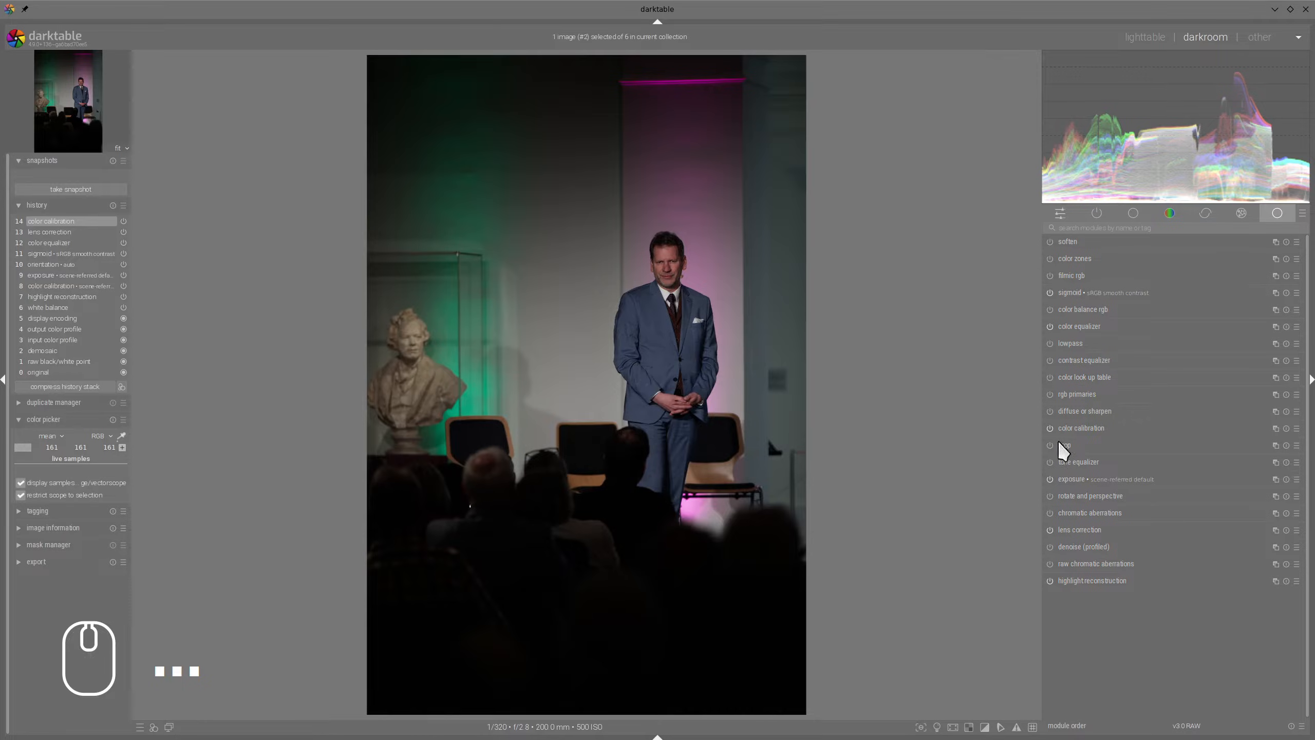
Step: Raise the photo's exposure to about +1.1 EV in the exposure module
click(1062, 478)
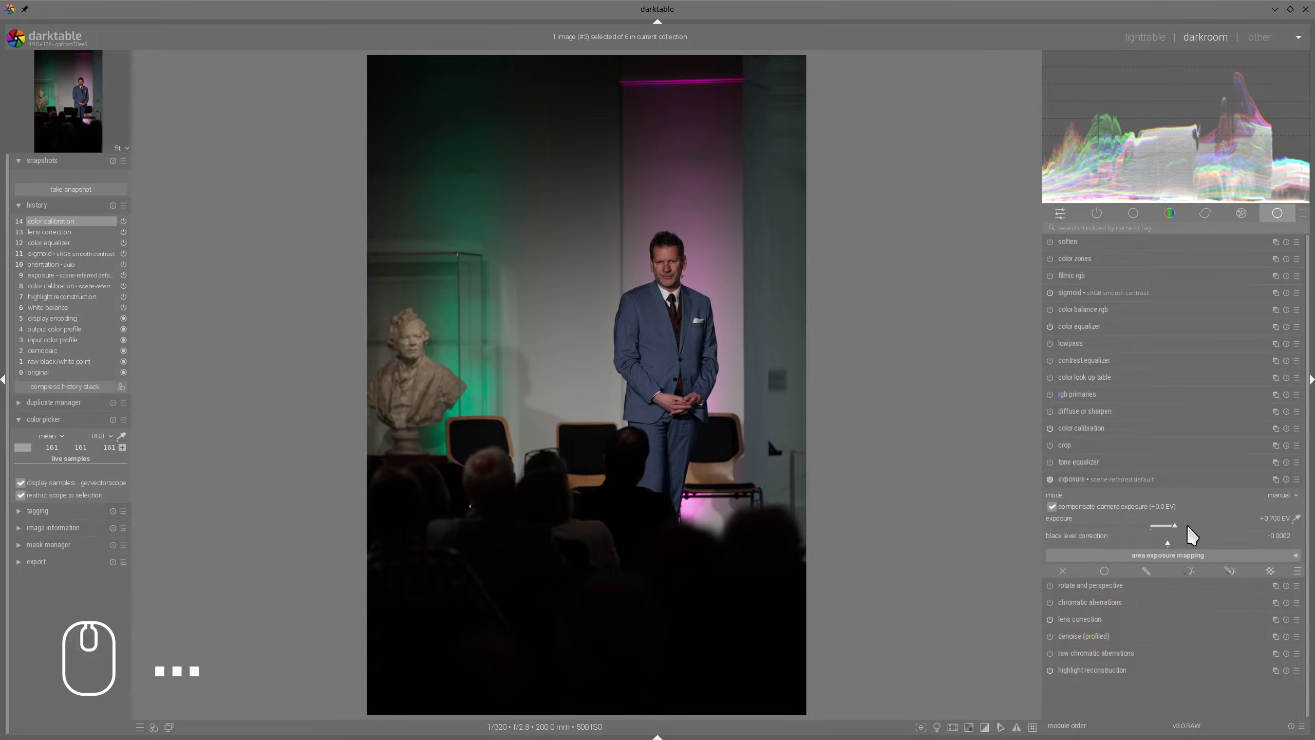
click(1188, 526)
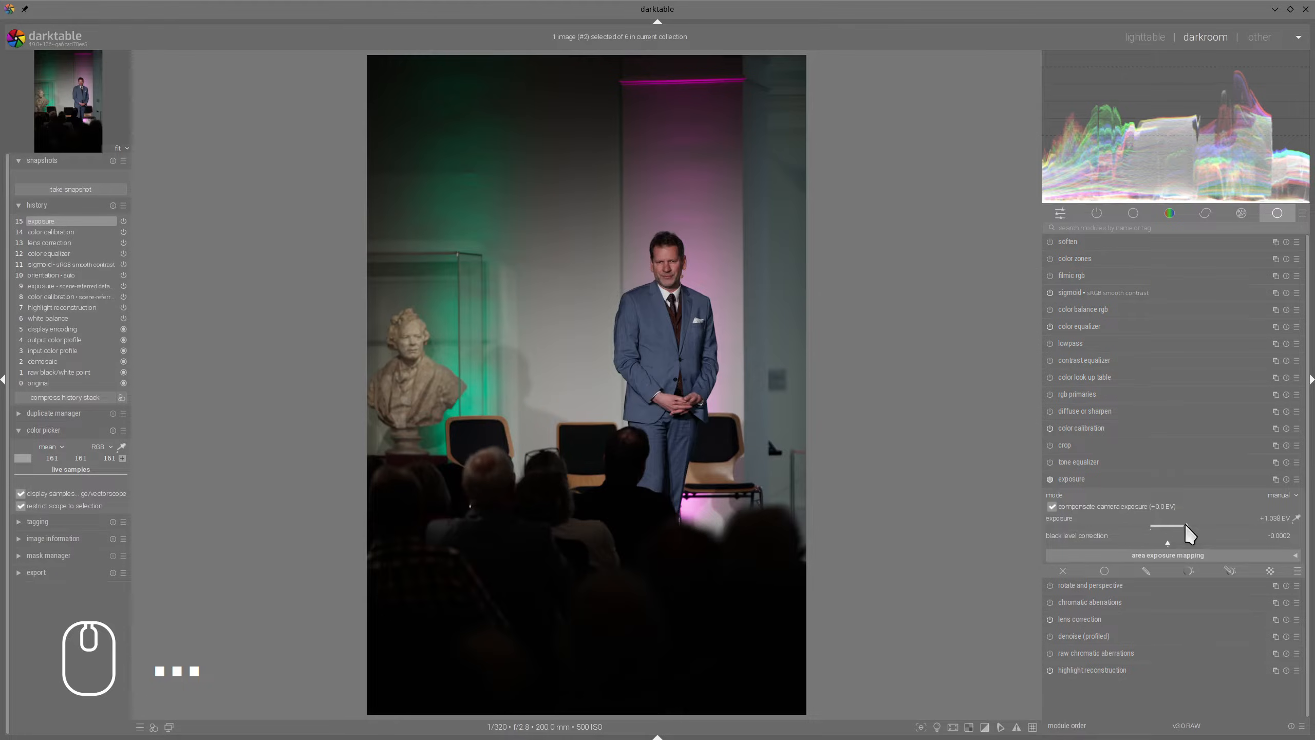
click(1104, 477)
Step: Reopen the color equalizer settings for the photo of the speaker in the suit
scroll(658, 319, up, 2)
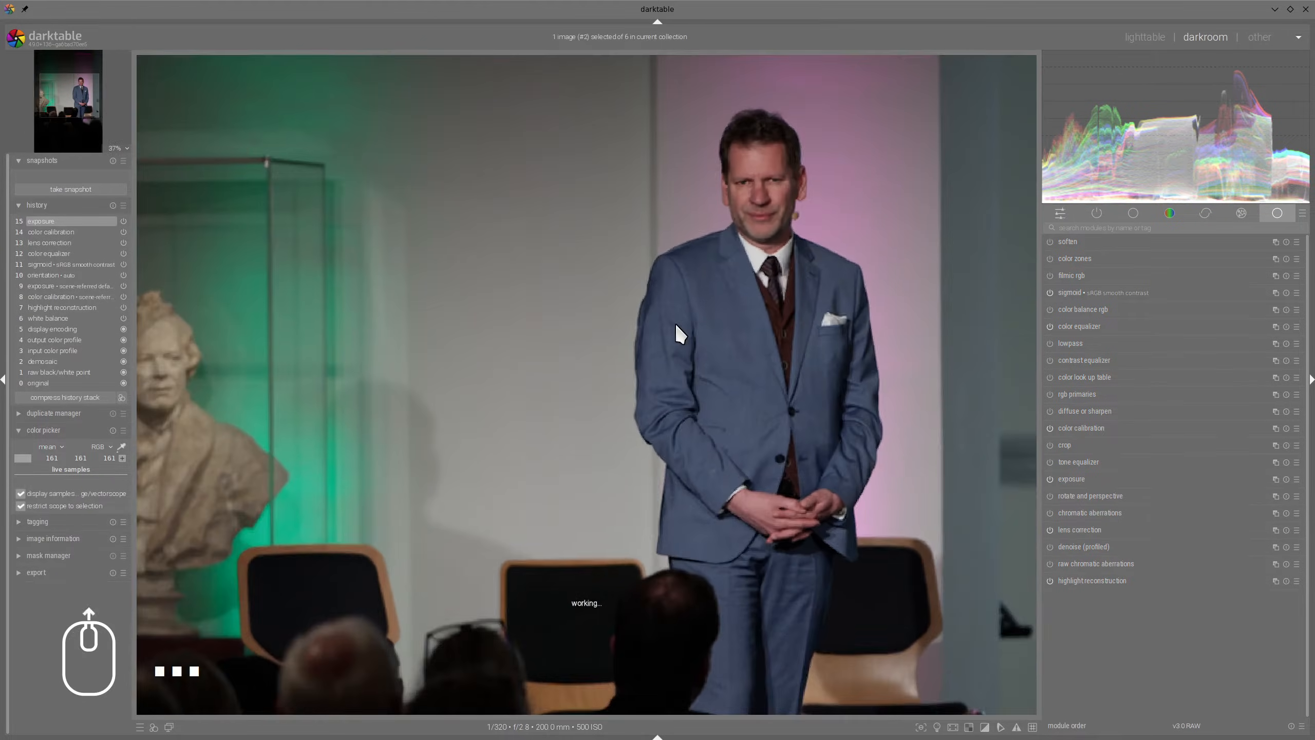
scroll(674, 321, up, 1)
click(1077, 358)
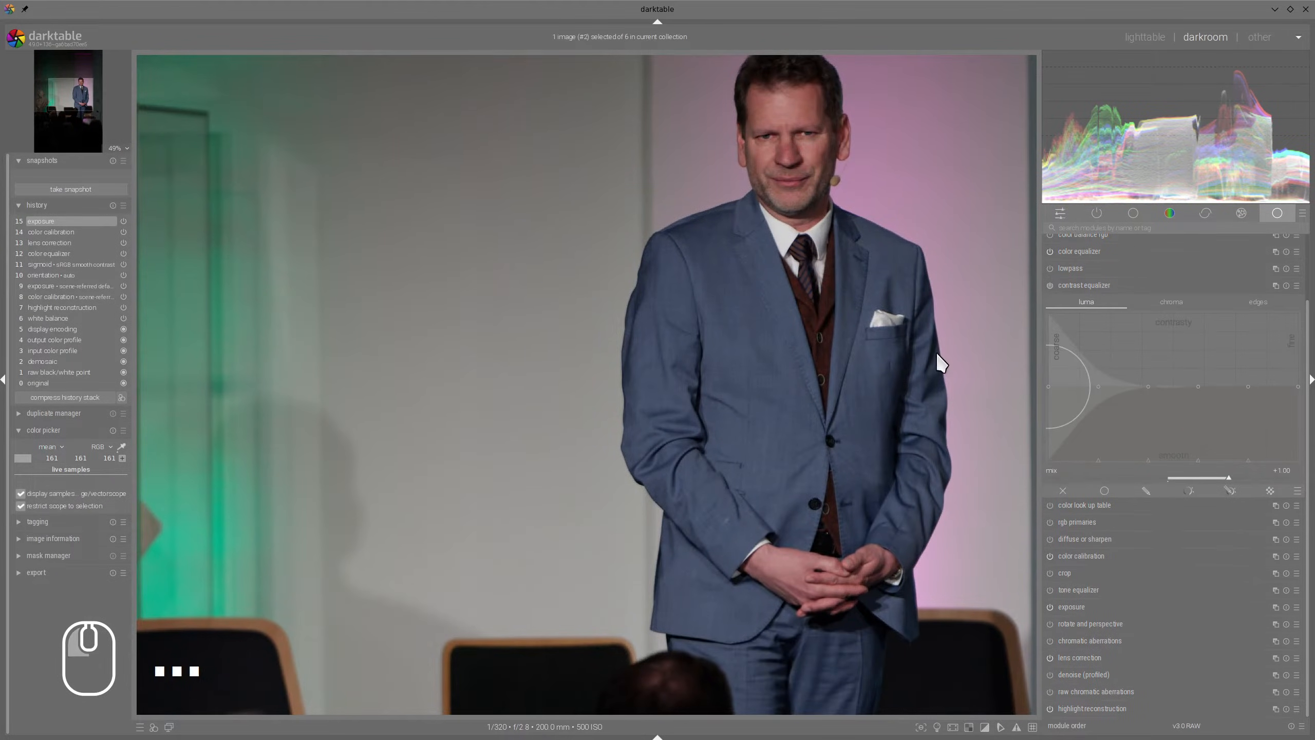
click(1117, 287)
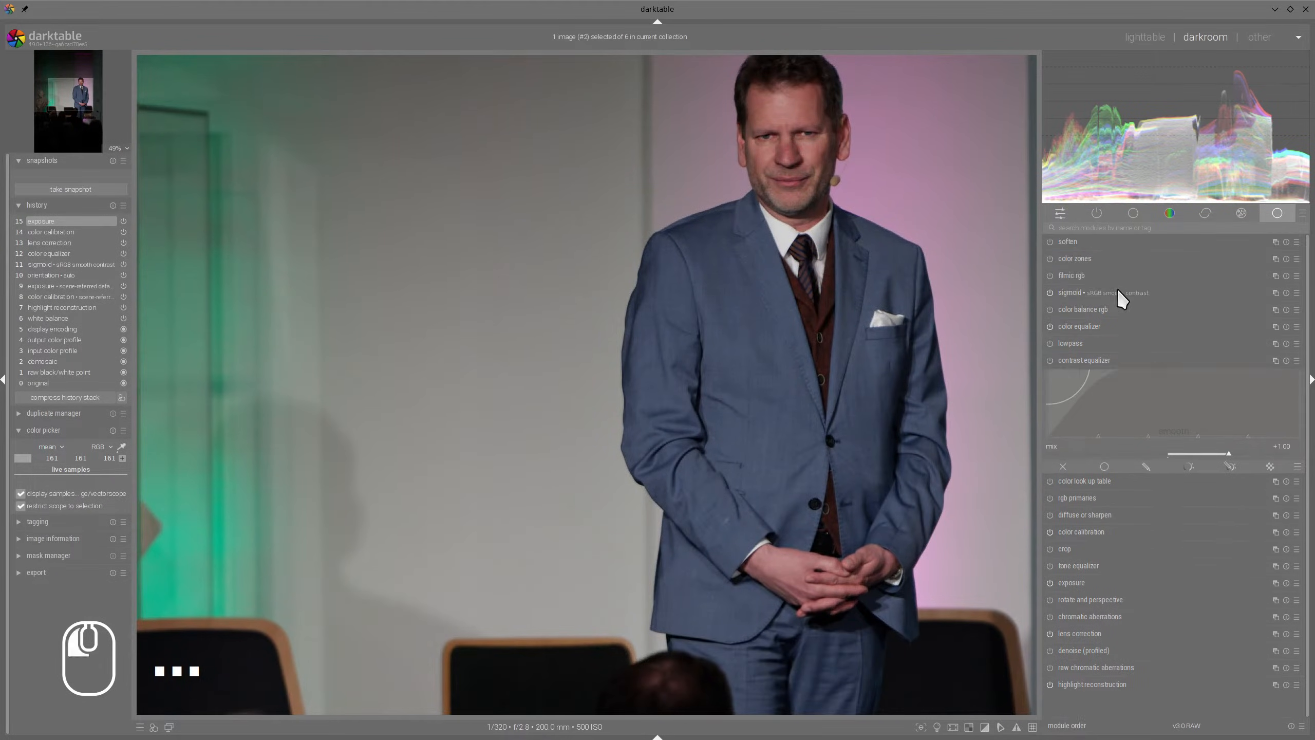
click(1087, 327)
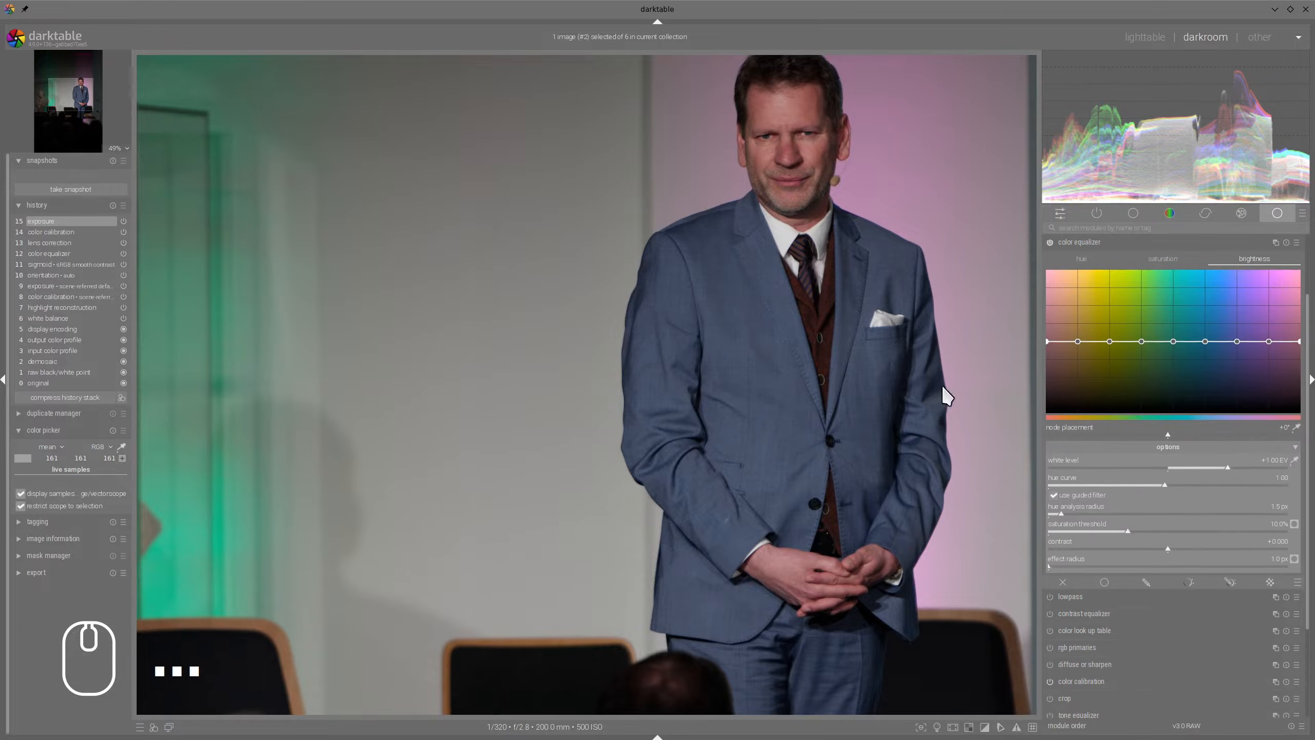
scroll(1171, 311, up, 2)
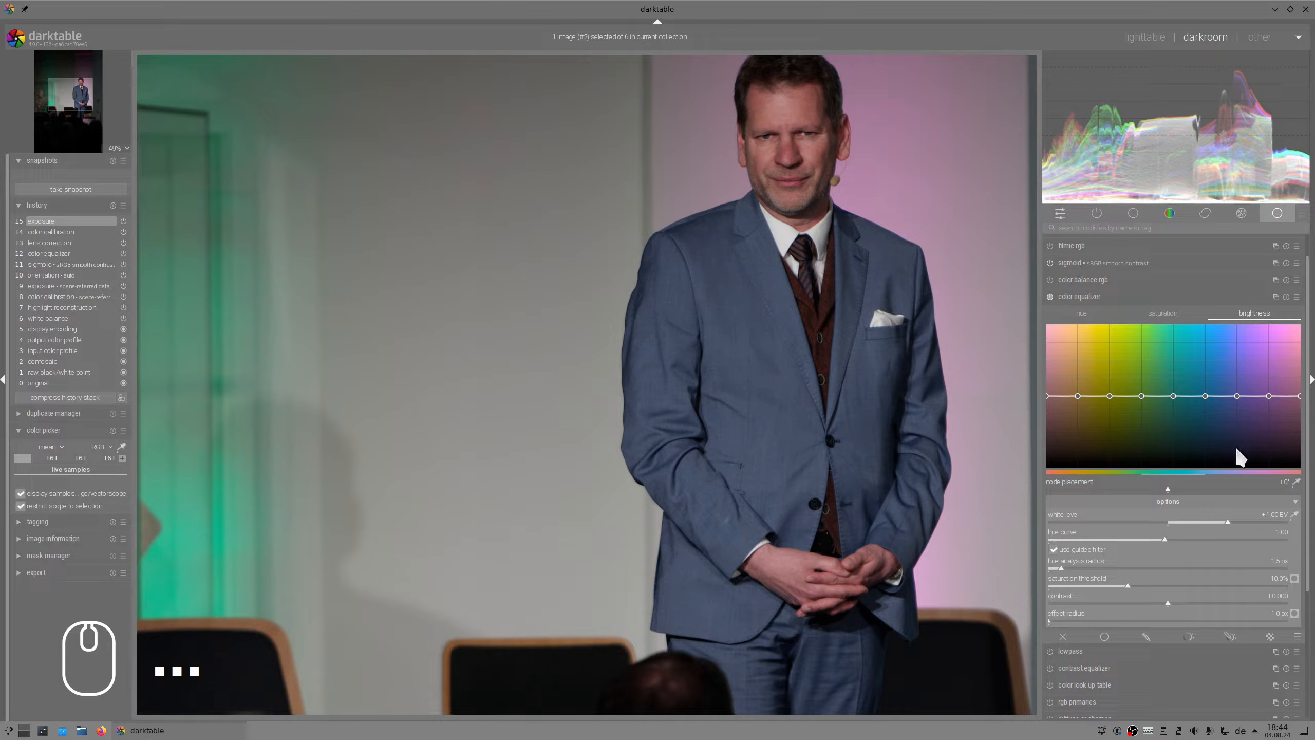
Step: Sample a point on the blue suit jacket to locate its hue in the color equalizer's brightness graph
mouse_move(1292, 450)
mouse_down()
mouse_move(1299, 492)
mouse_move(1292, 463)
mouse_up()
click(1296, 482)
click(786, 392)
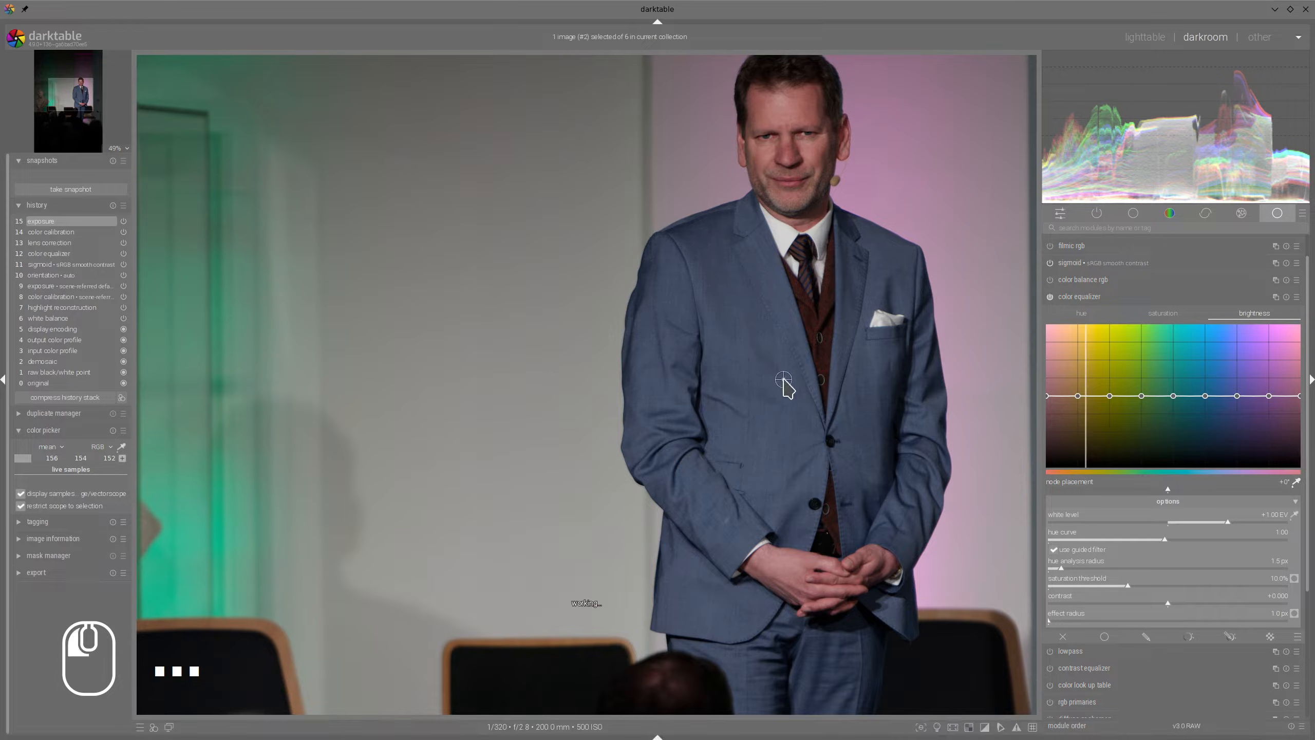
drag(779, 389, 735, 345)
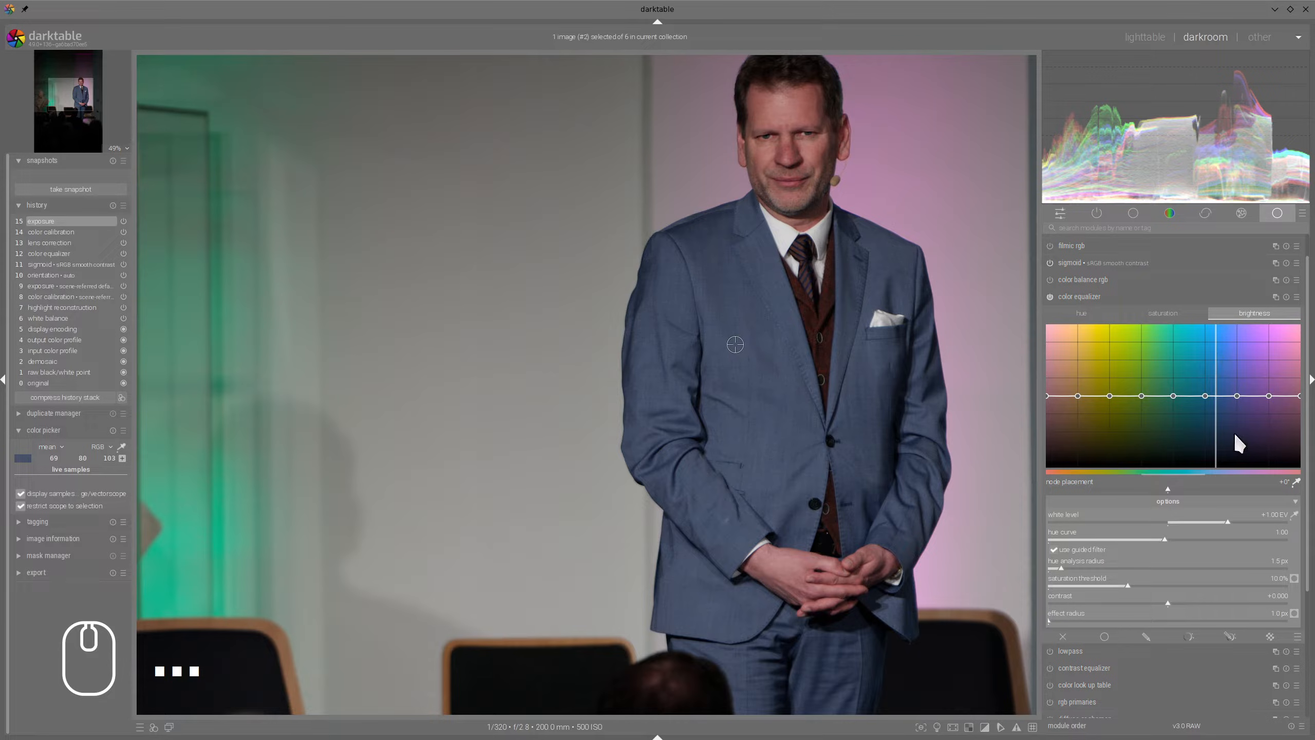
click(737, 344)
click(1297, 482)
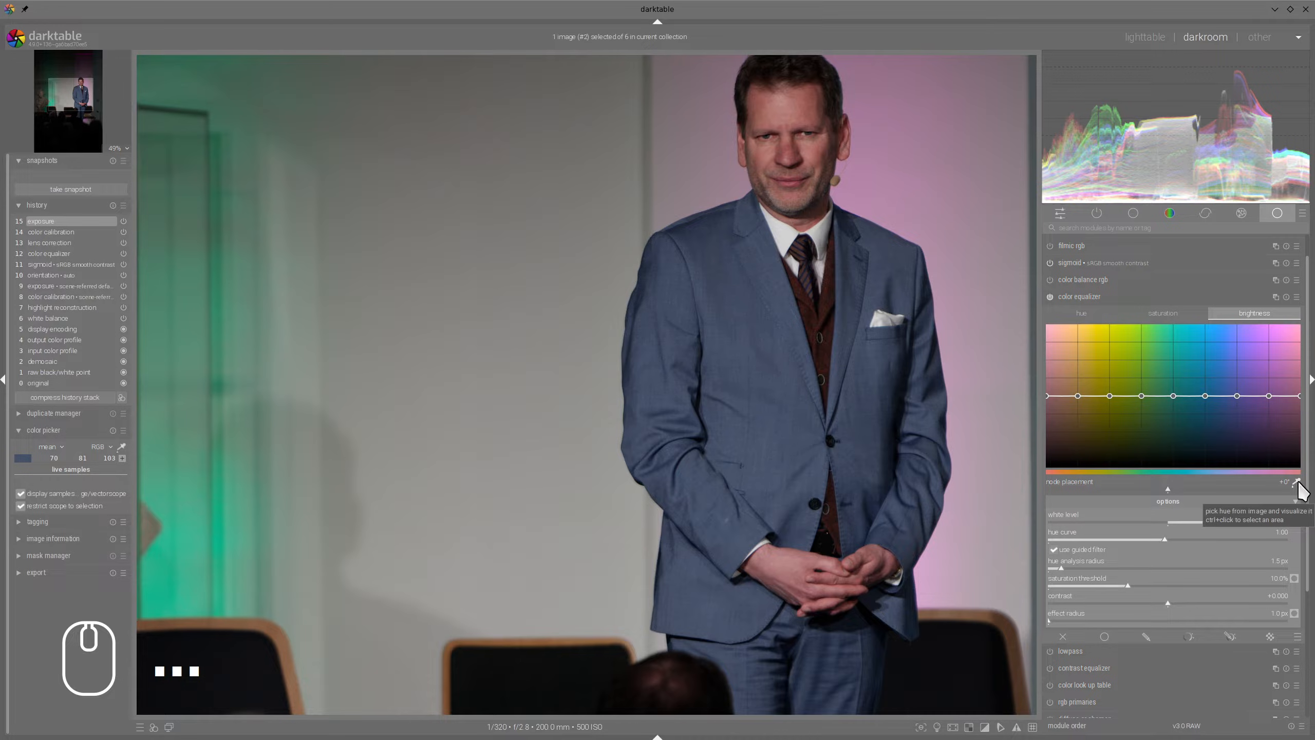
Step: Sample a rectangular area of the blue suit jacket to show its hue range in the brightness graph
key(ctrl)
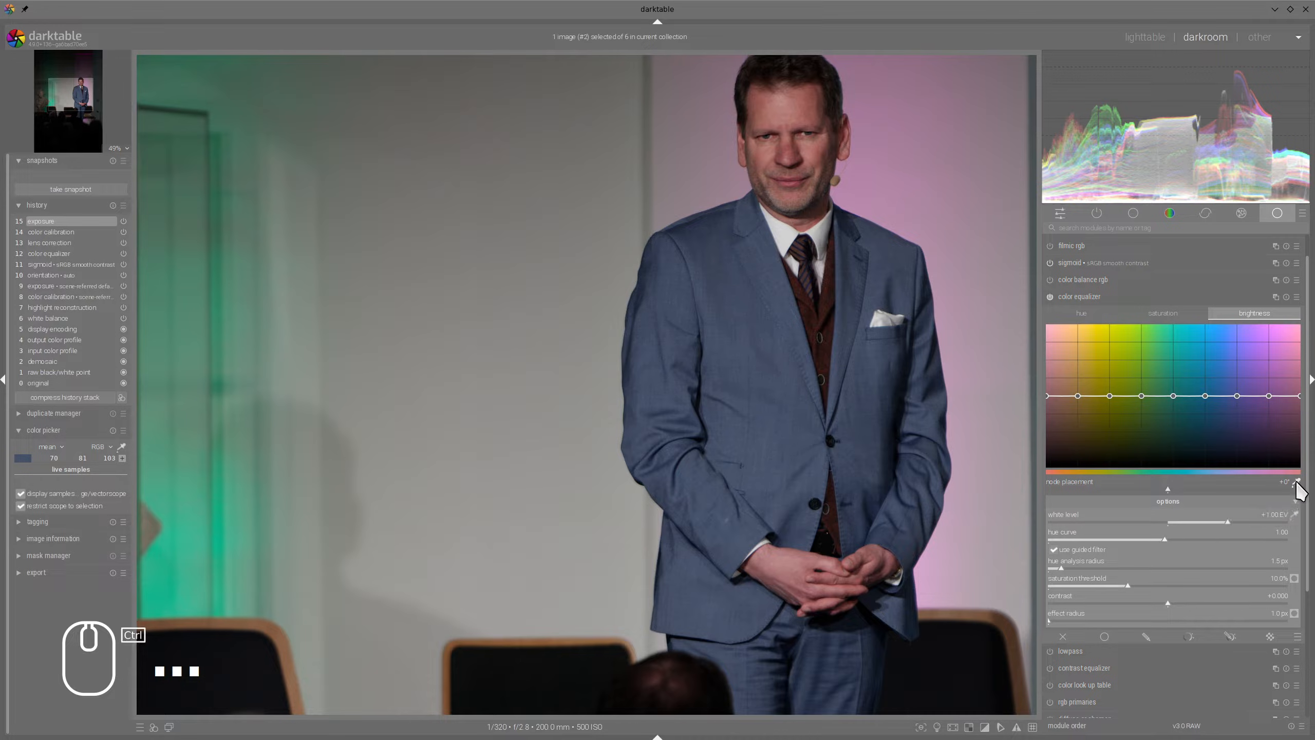
ctrl+click(1297, 483)
drag(740, 344, 778, 384)
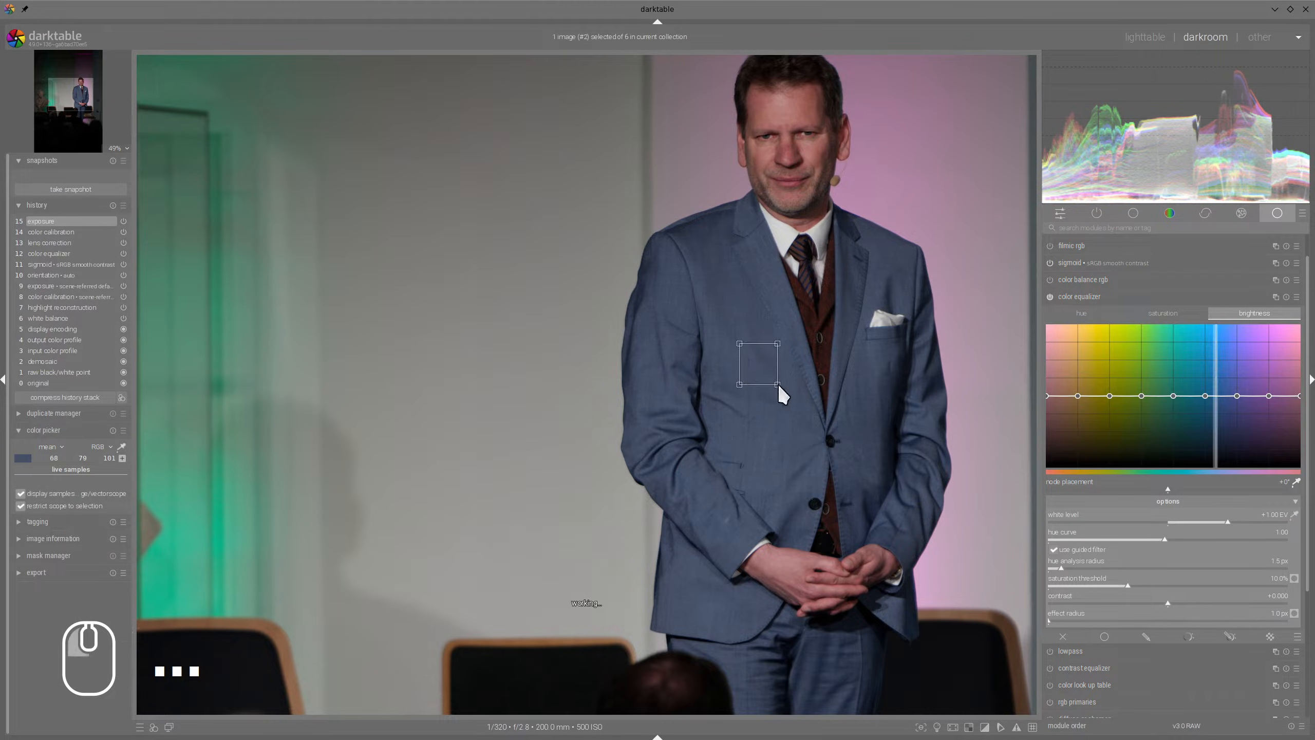
drag(717, 342, 780, 420)
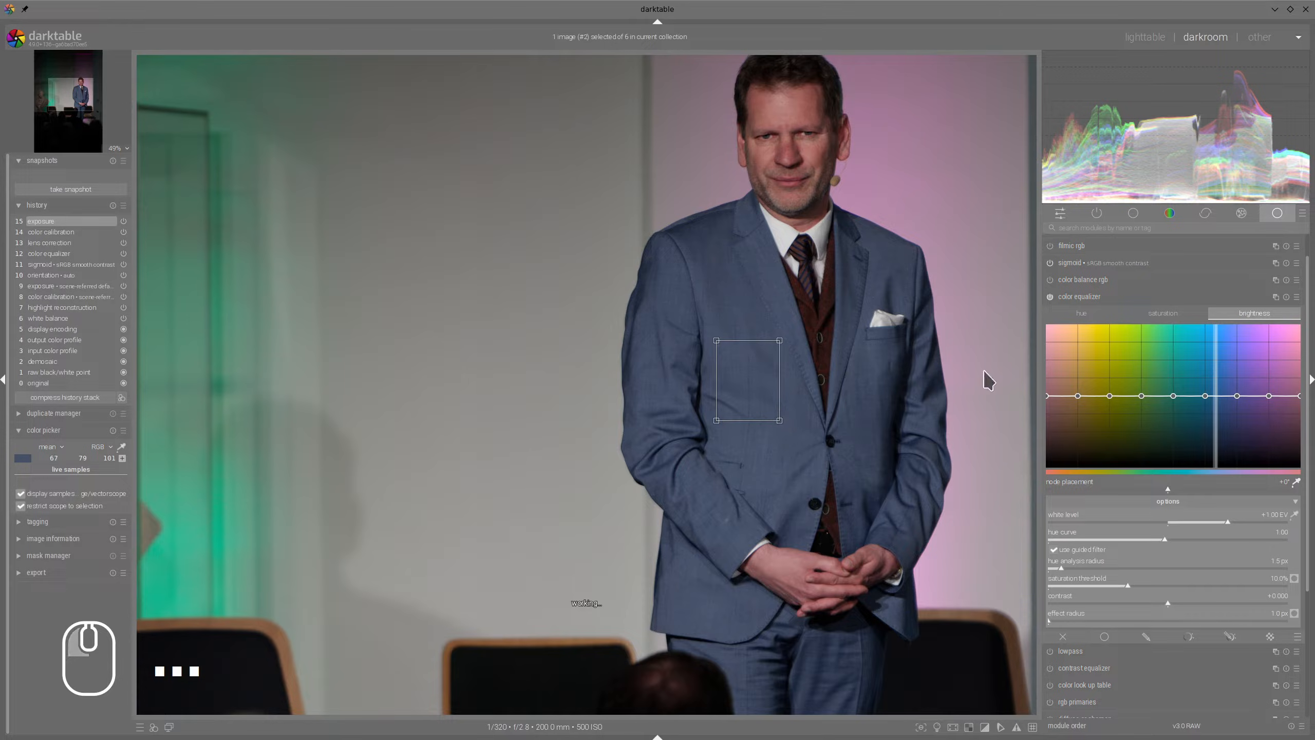
click(1297, 482)
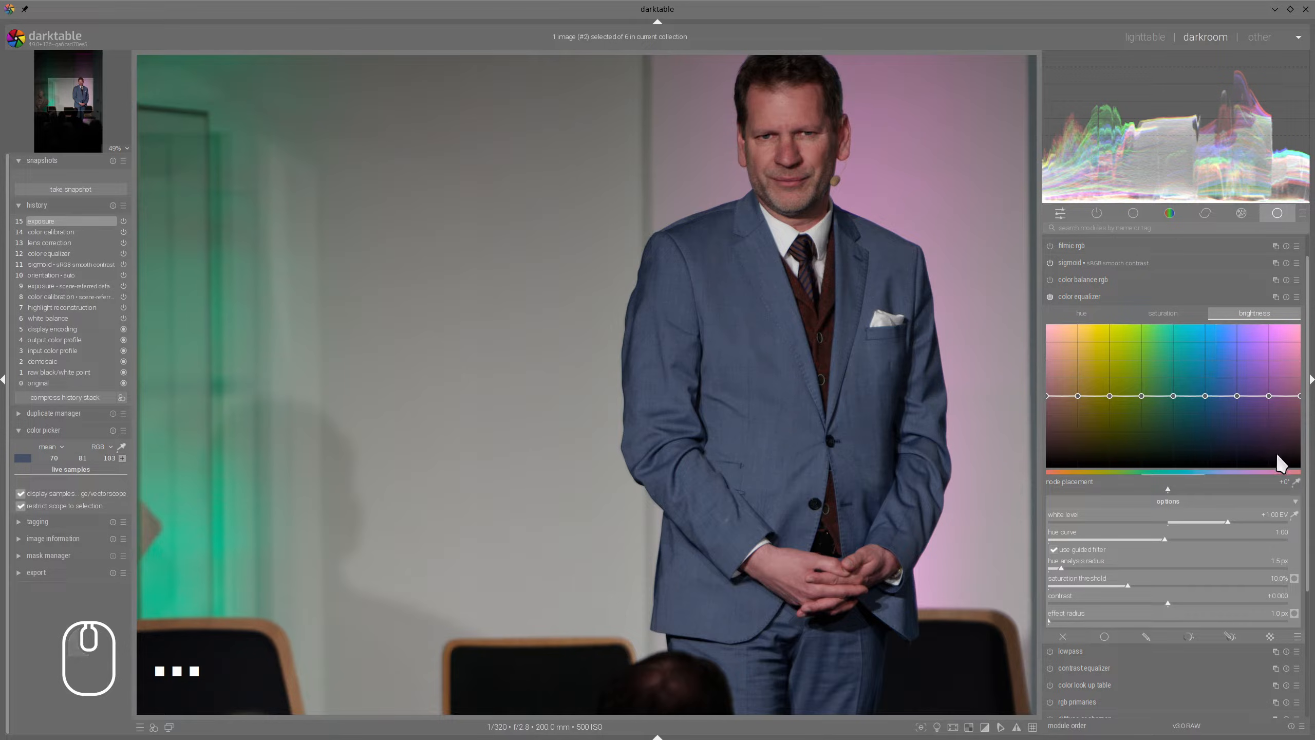
Step: Show the jacket's point-sampled hue and set node placement to about +15° so a node aligns with it
click(1297, 483)
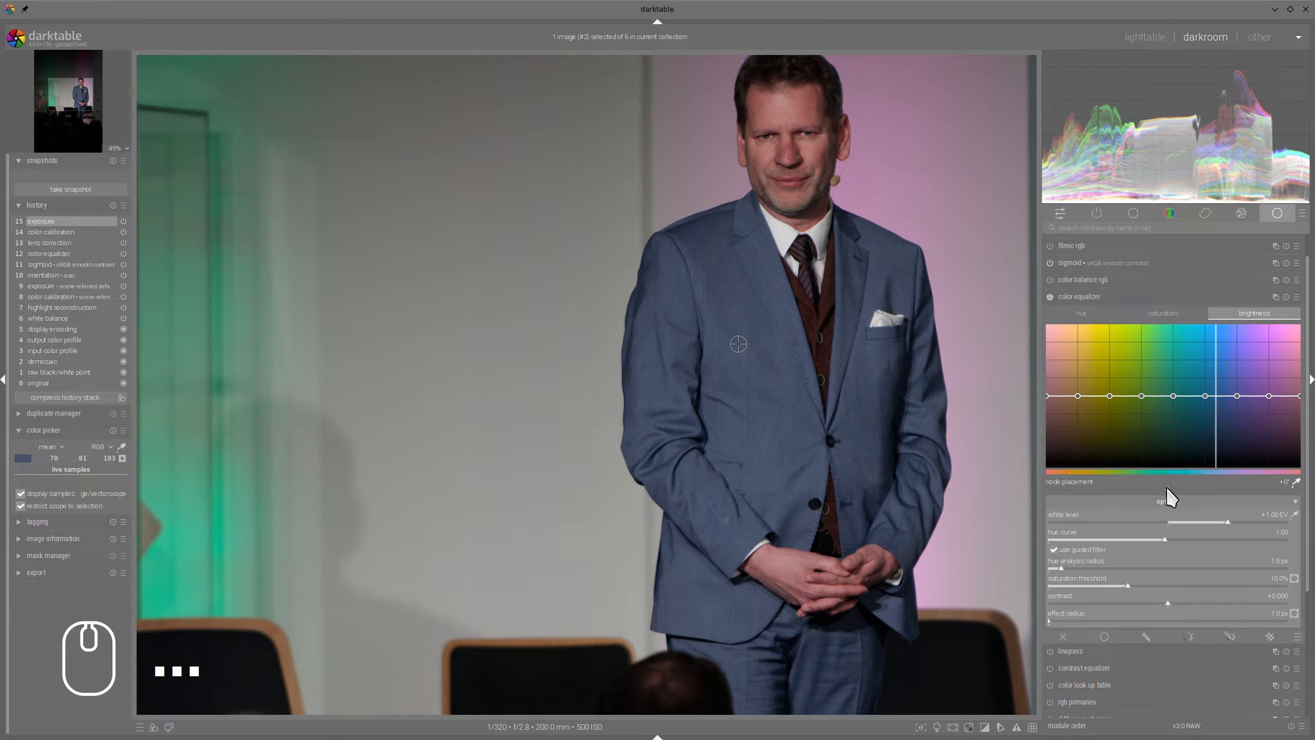
drag(1168, 489, 1255, 494)
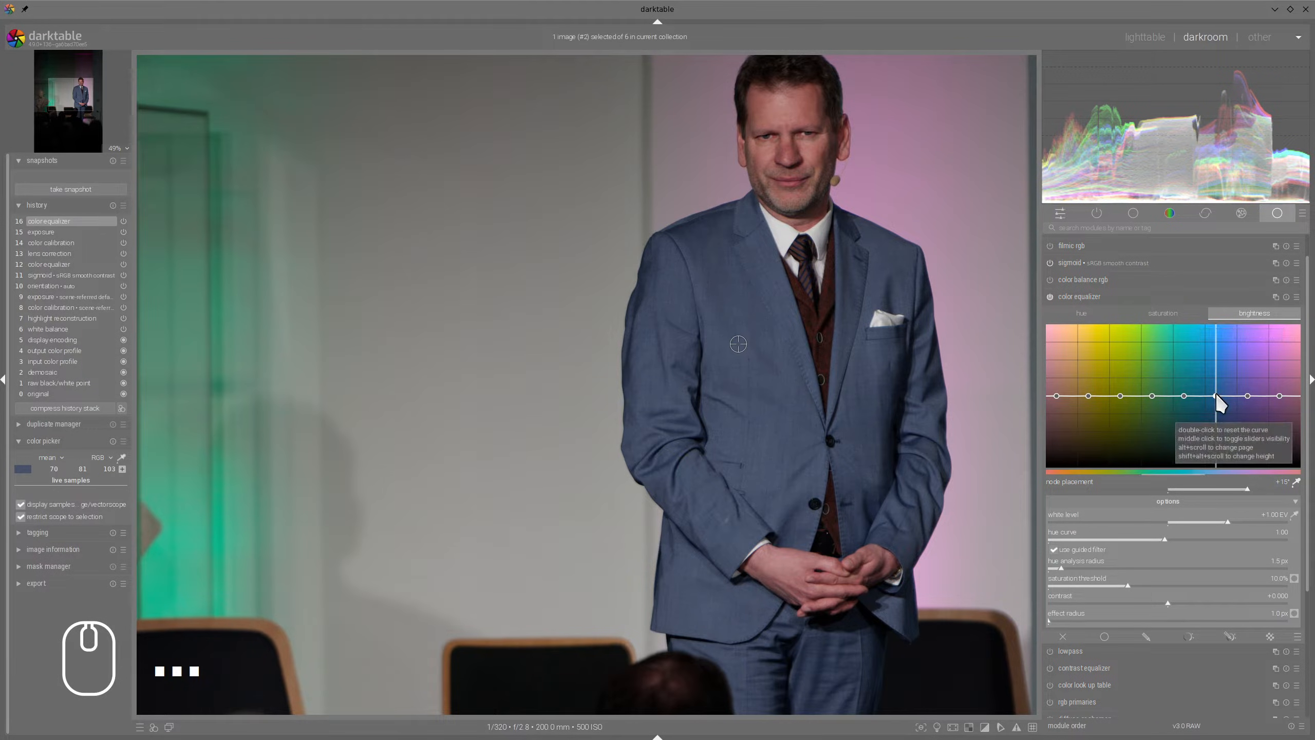
Step: Lower the brightness curve's node at the suit's sampled blue hue, resetting the curve after a first attempt
drag(1217, 396, 1221, 414)
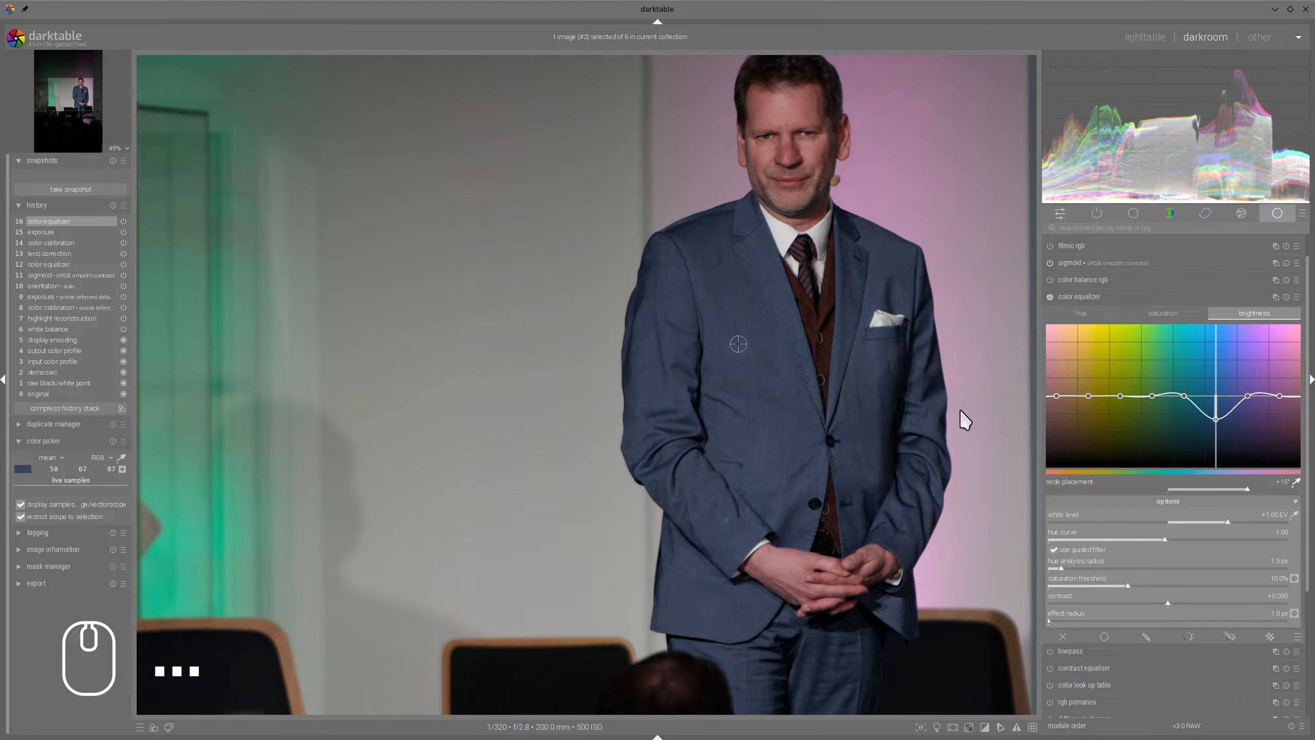
double_click(1215, 396)
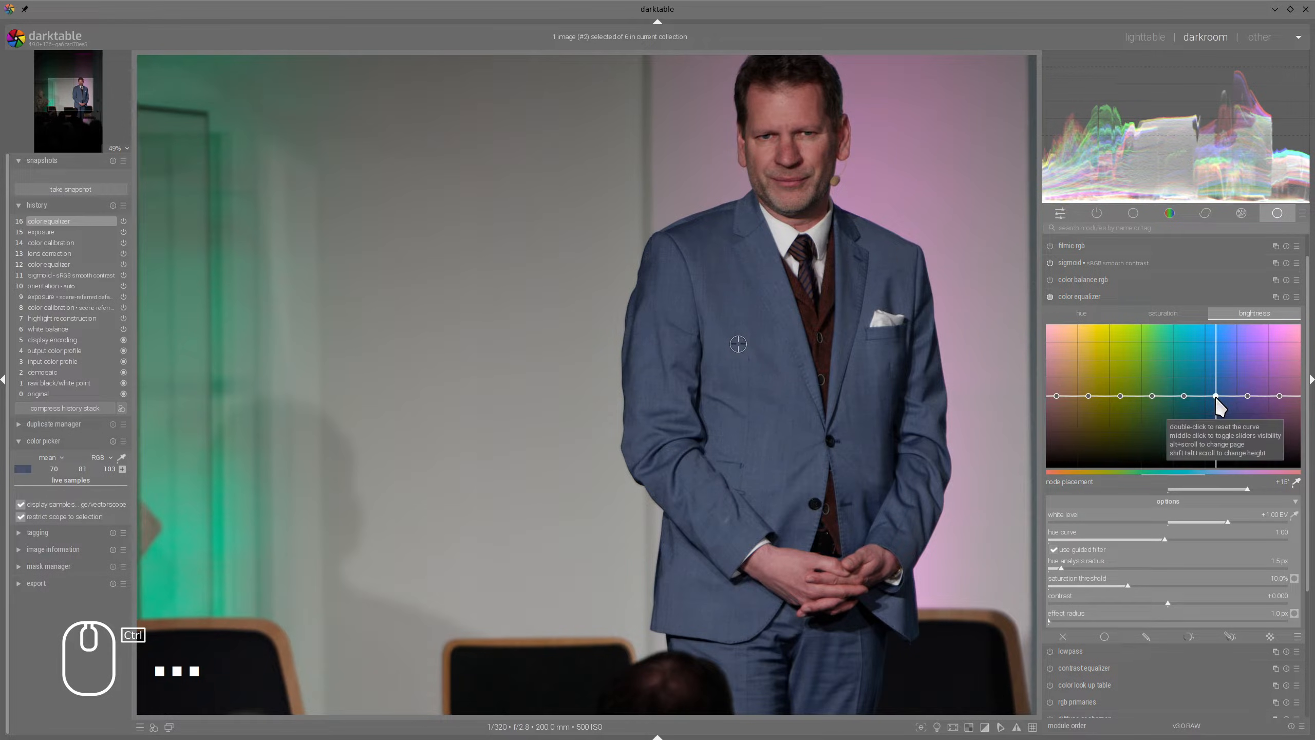
scroll(1220, 407, down, 3)
scroll(1220, 407, down, 1)
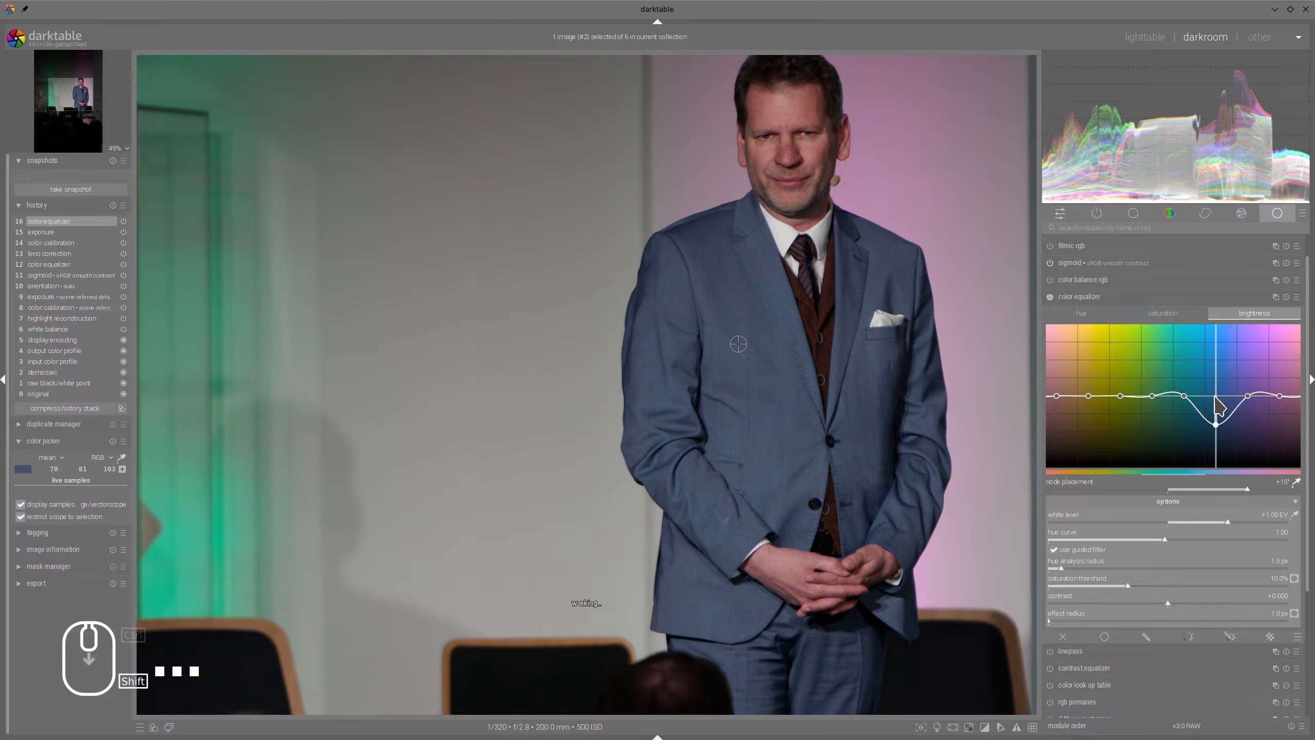
Step: Try raising and lowering the brightness curve's node at the suit's blue hue in normal and coarse increments
scroll(1220, 407, up, 4)
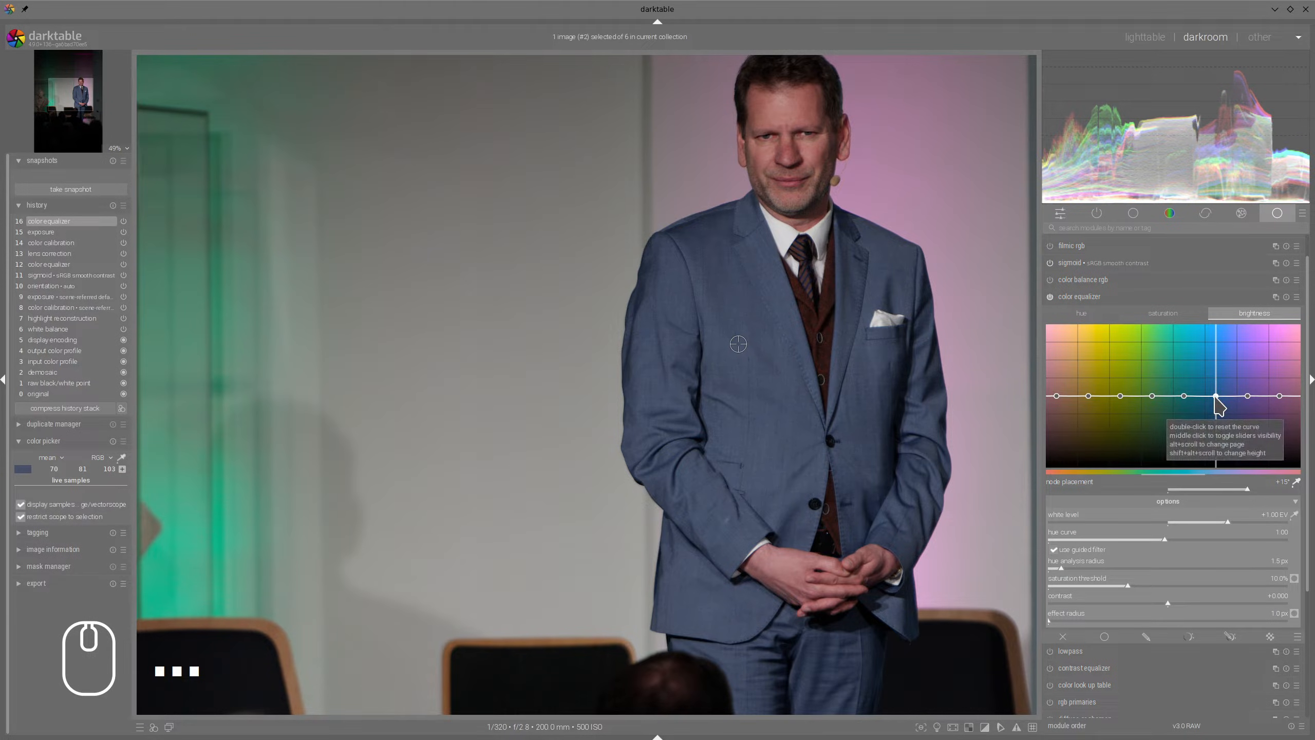
scroll(1220, 407, down, 1)
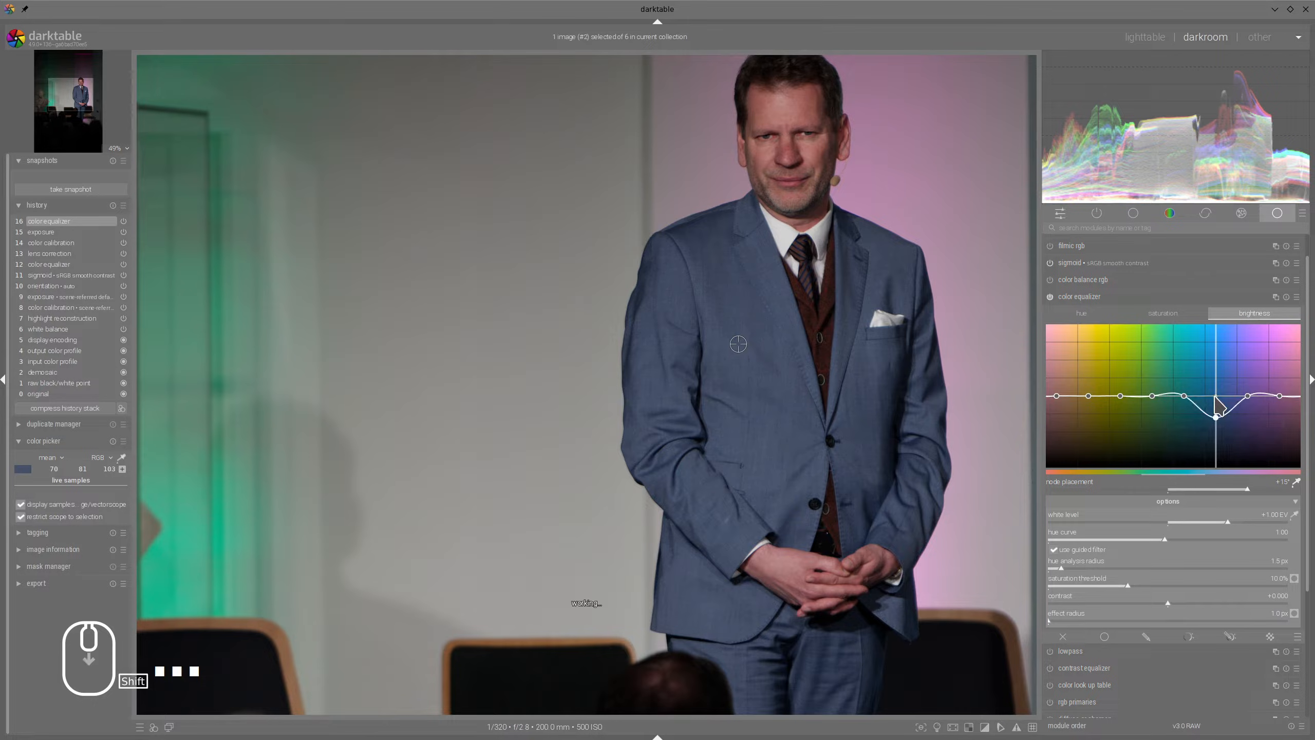
scroll(1220, 407, up, 1)
scroll(1220, 407, down, 3)
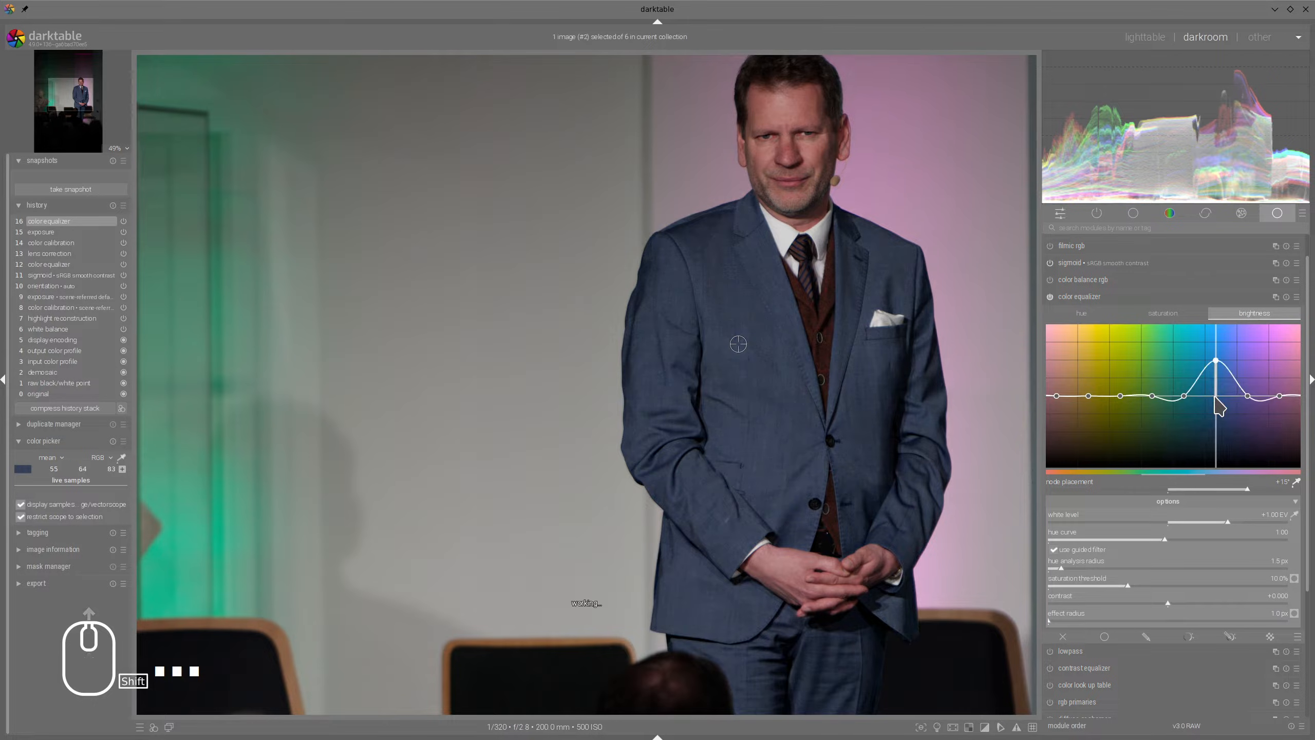
scroll(1215, 397, up, 1)
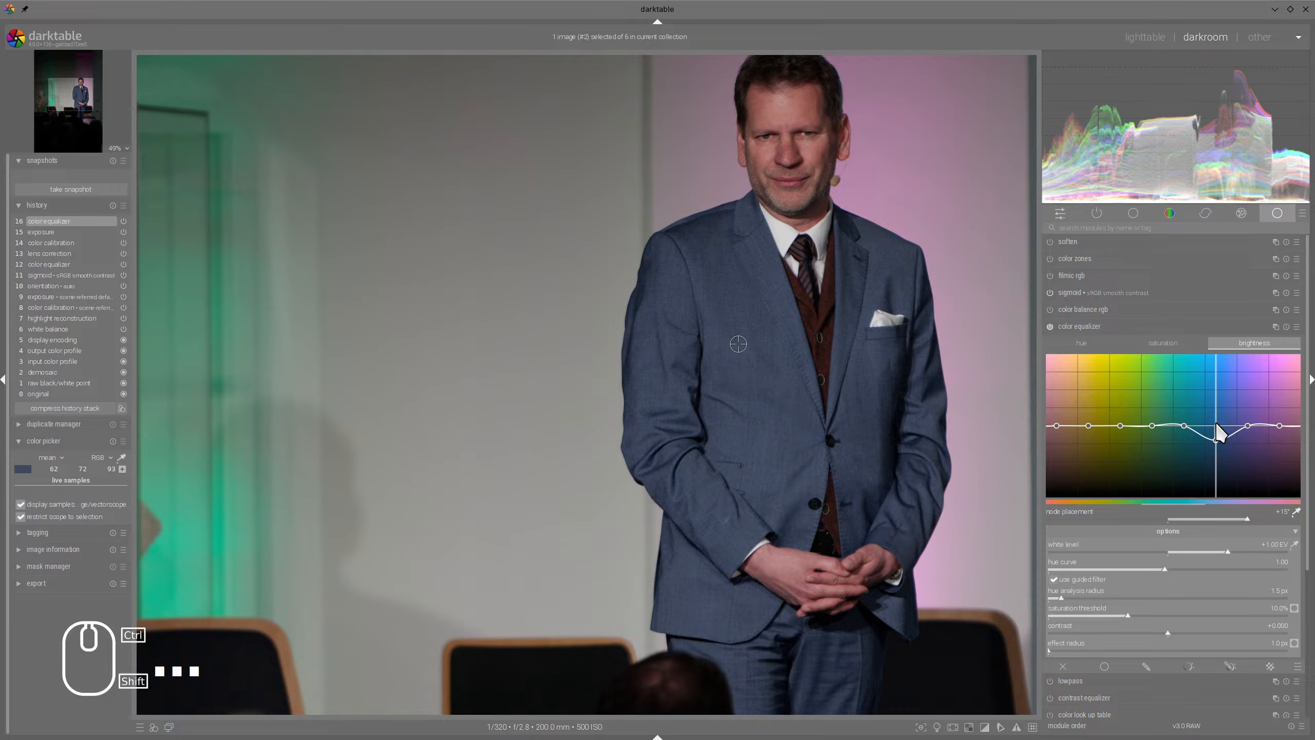
Step: Try fine-increment changes on the blue brightness node, bringing it back up close to the neutral line
scroll(1218, 431, down, 2)
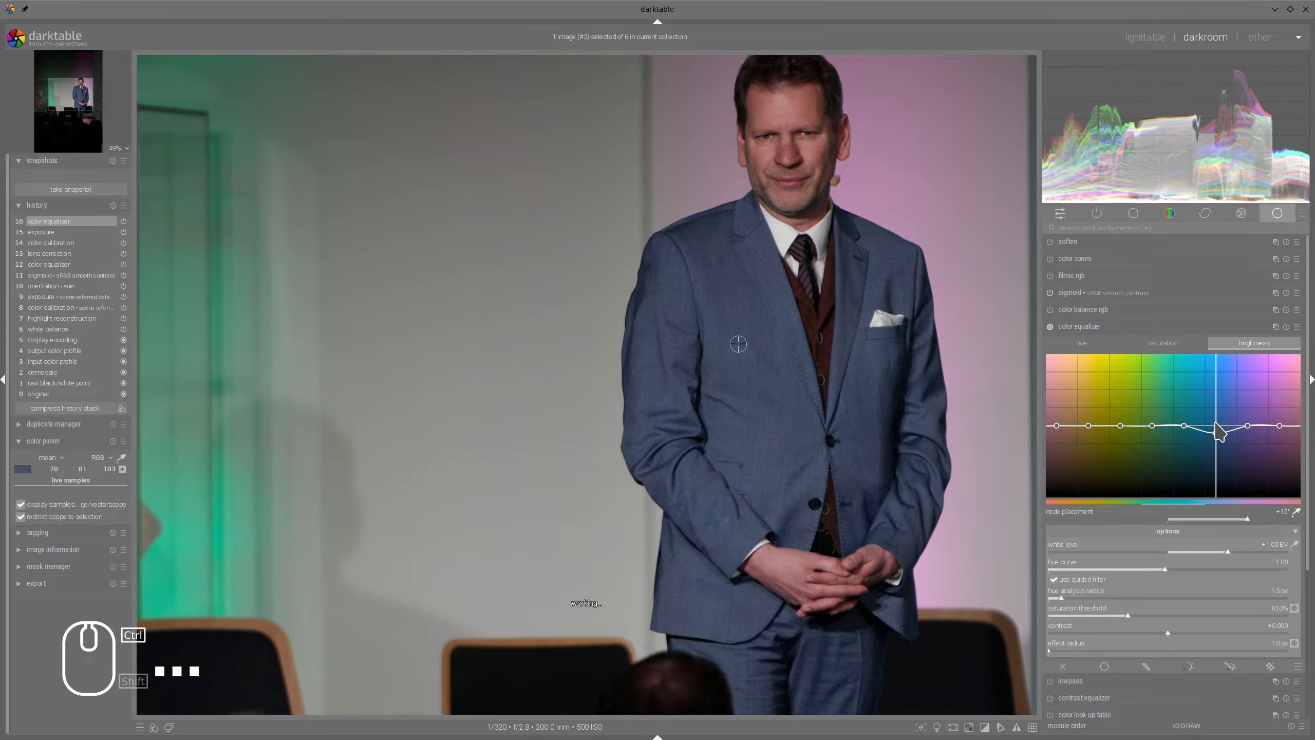
scroll(1218, 431, up, 2)
scroll(1220, 431, up, 3)
scroll(1218, 430, up, 3)
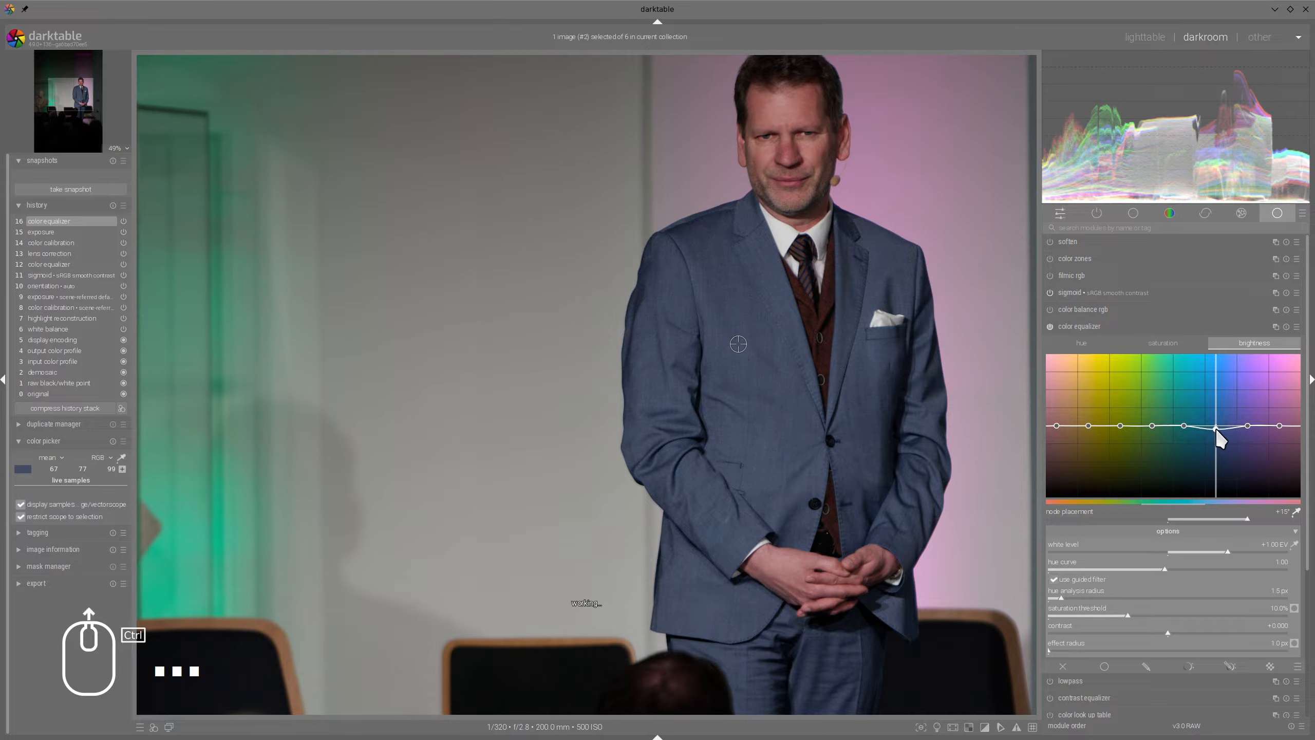
scroll(1217, 429, up, 3)
scroll(1221, 434, up, 1)
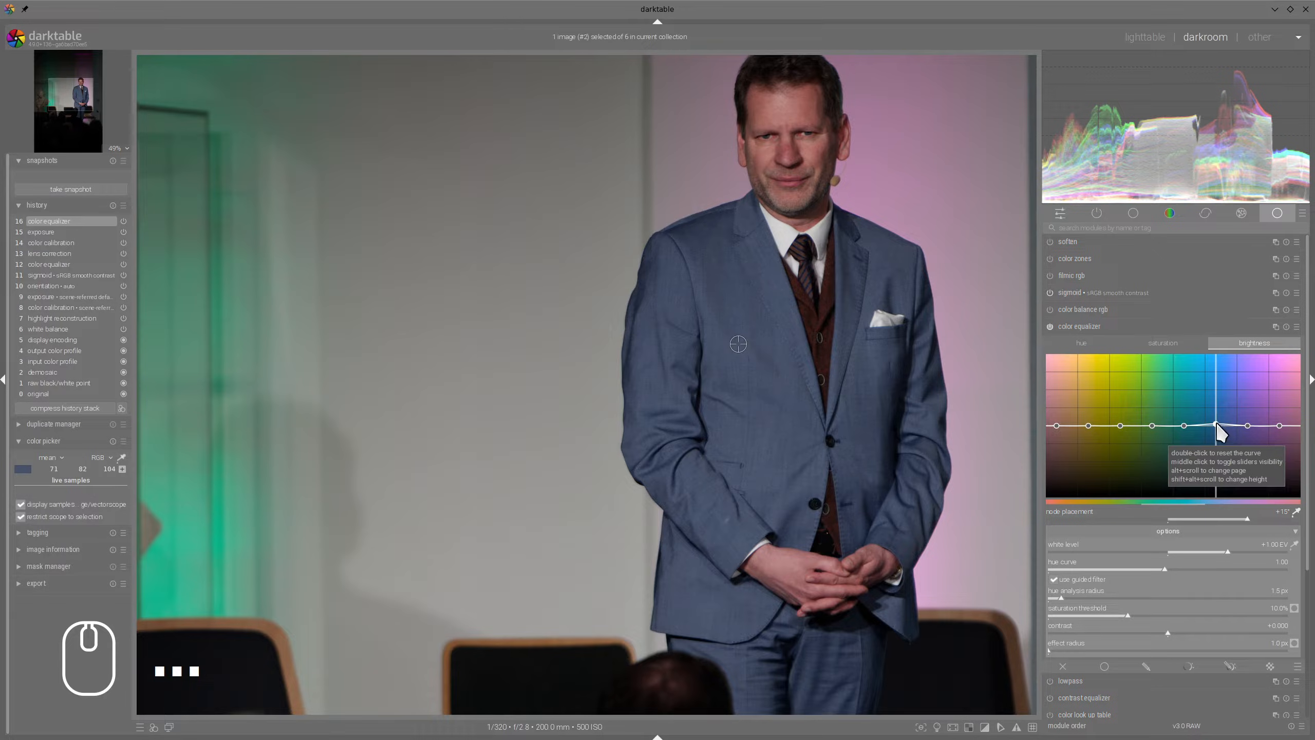
Step: Try precise value adjustment of the blue brightness node up to +17.60%, and reset the curve to neutral
right_click(1222, 433)
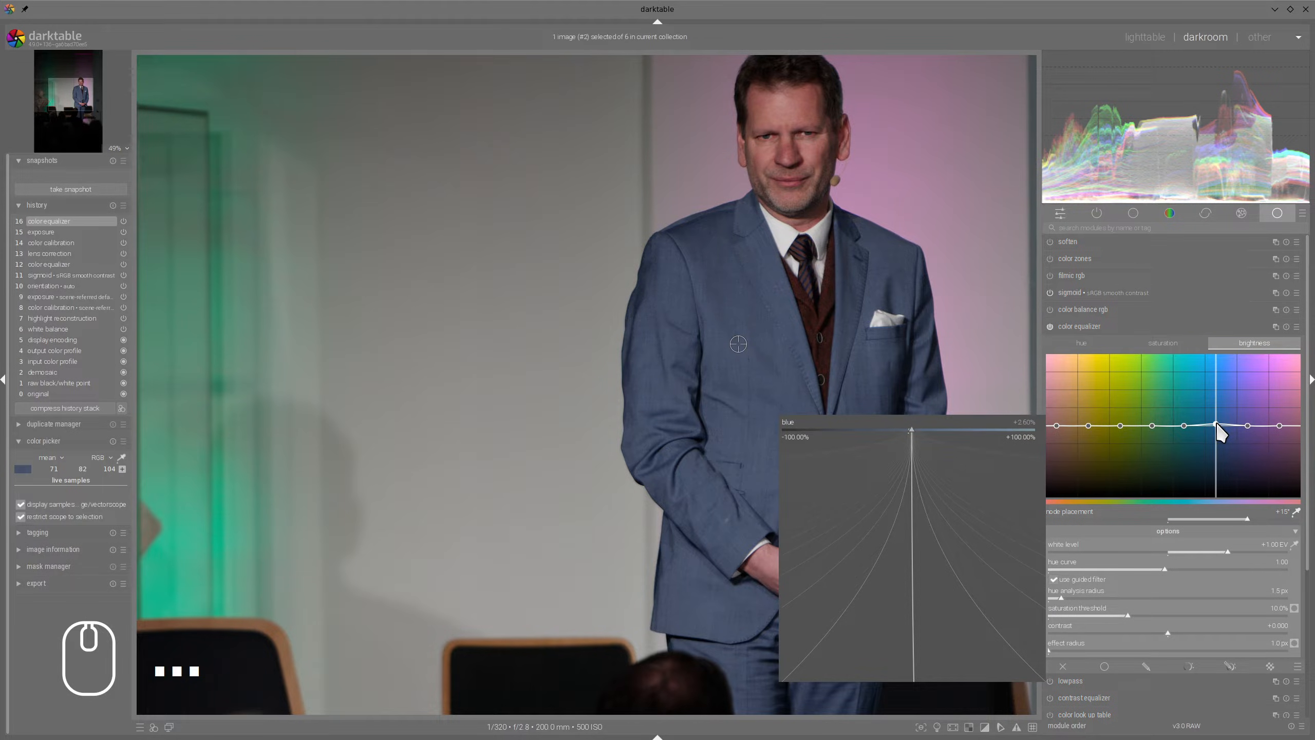
scroll(1221, 433, up, 3)
scroll(1217, 424, up, 16)
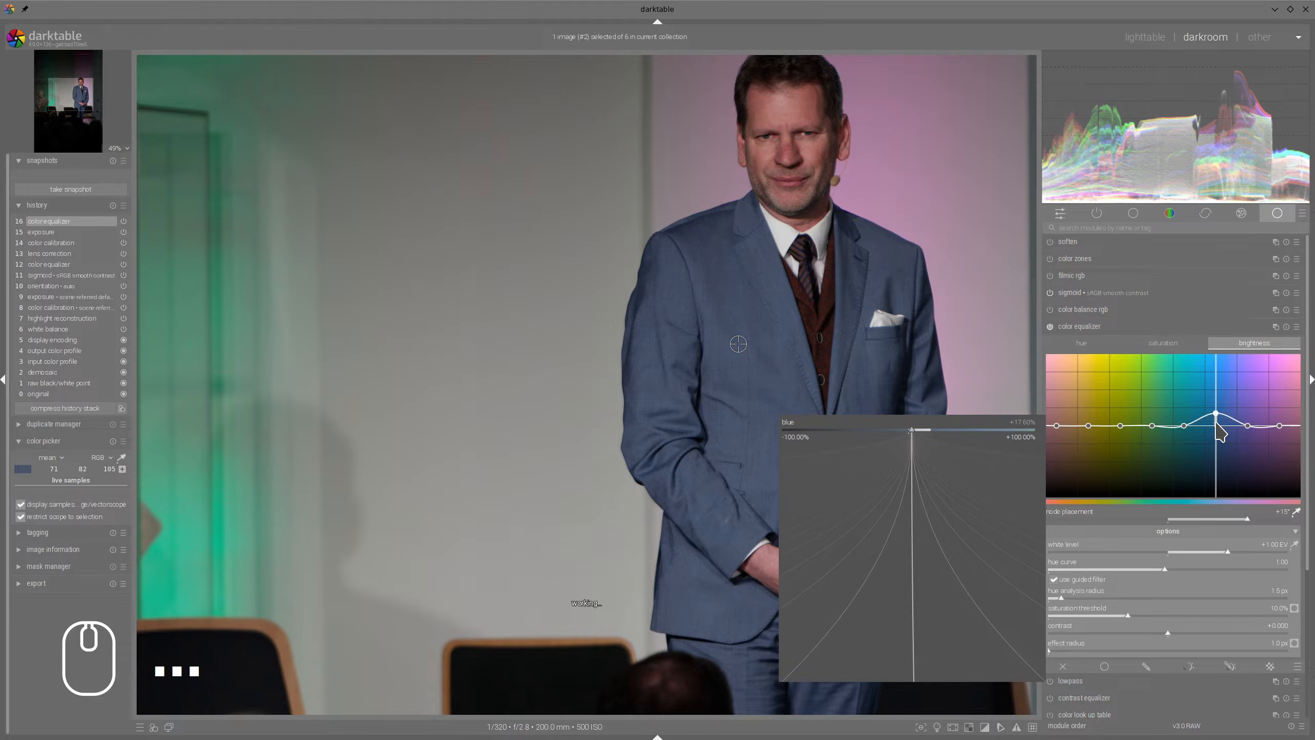
scroll(1217, 424, down, 20)
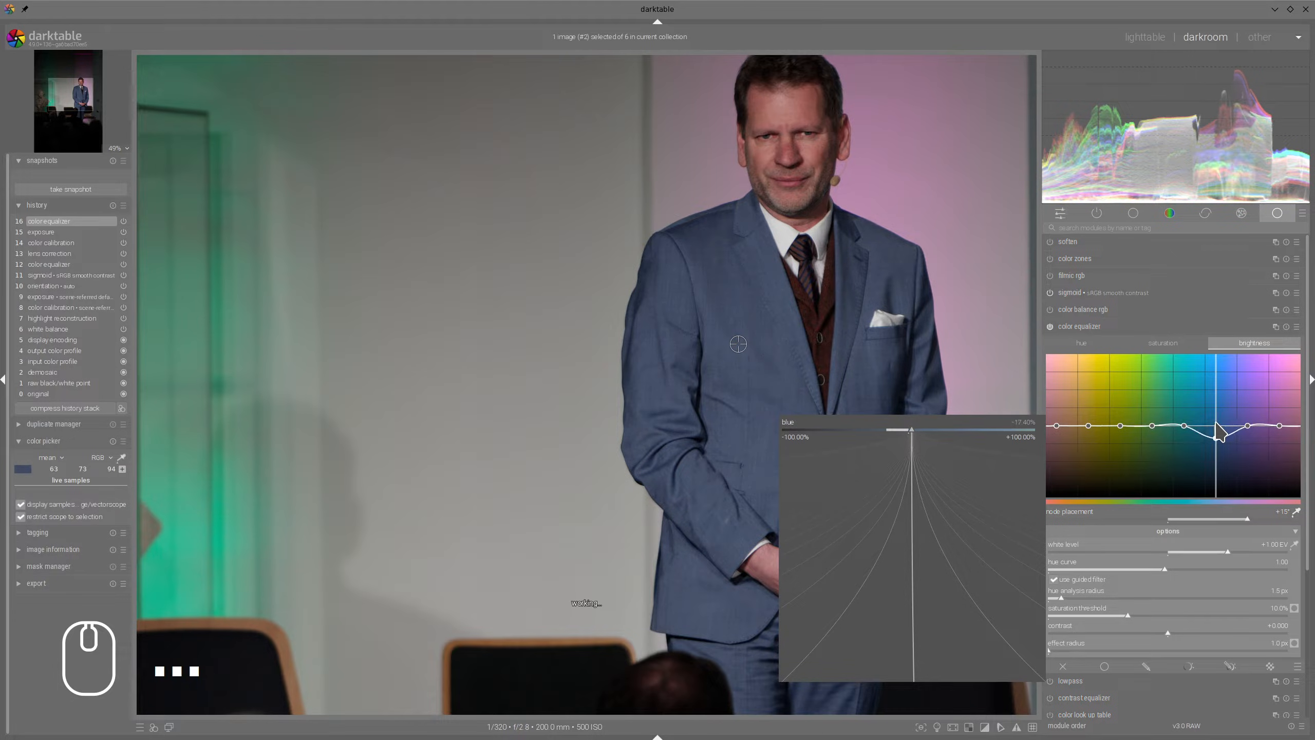
scroll(1220, 431, up, 20)
scroll(1220, 431, up, 9)
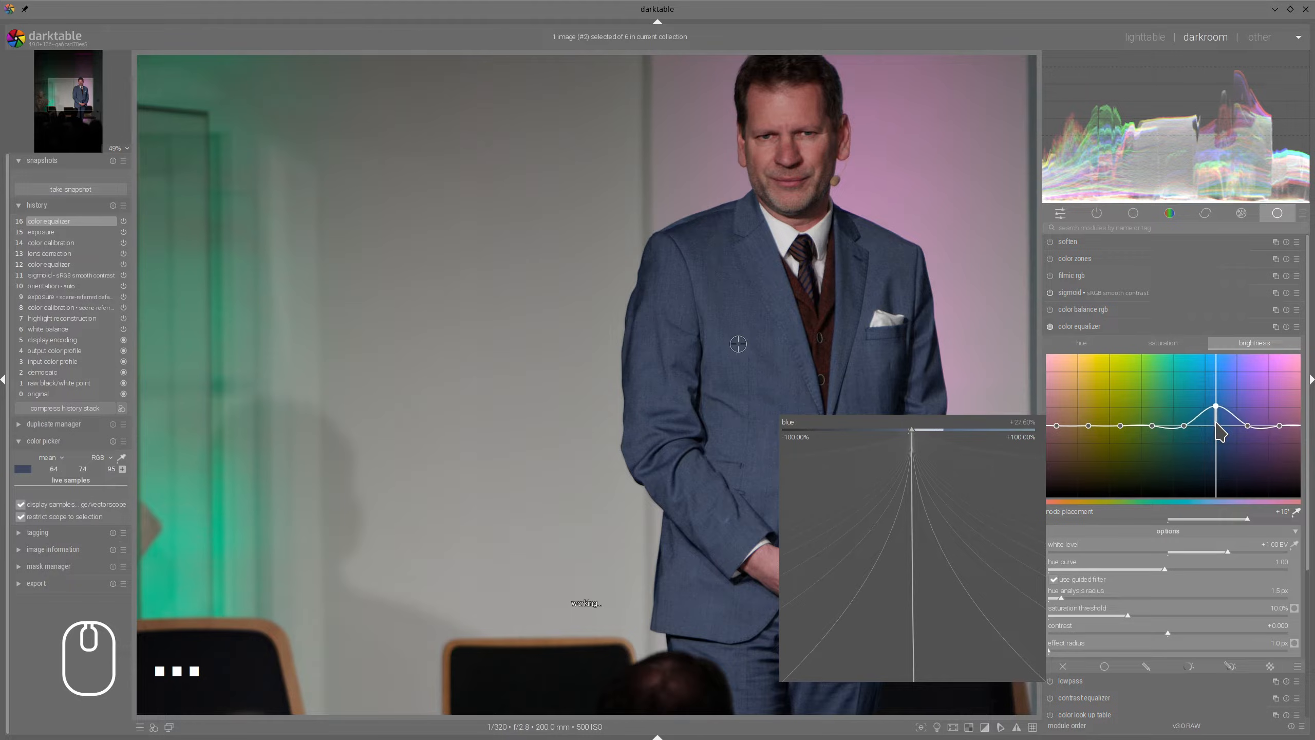
scroll(1219, 431, down, 9)
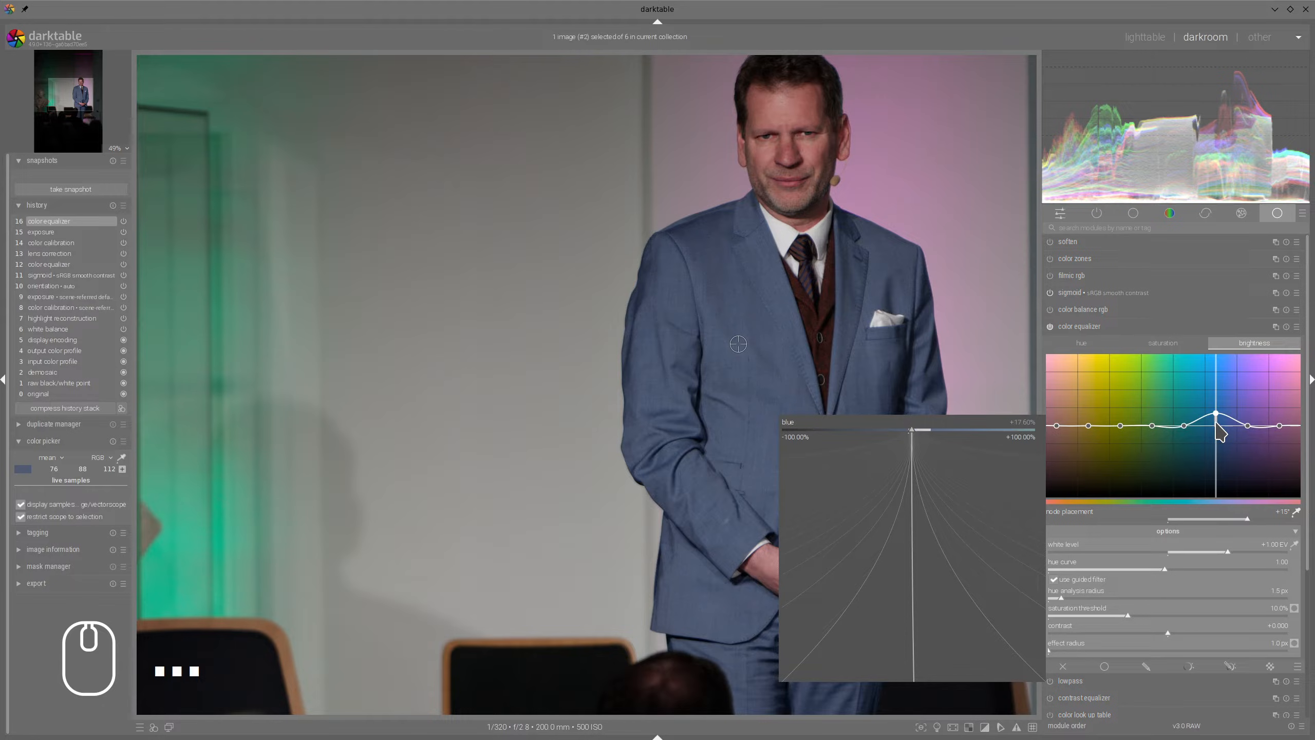
double_click(1220, 433)
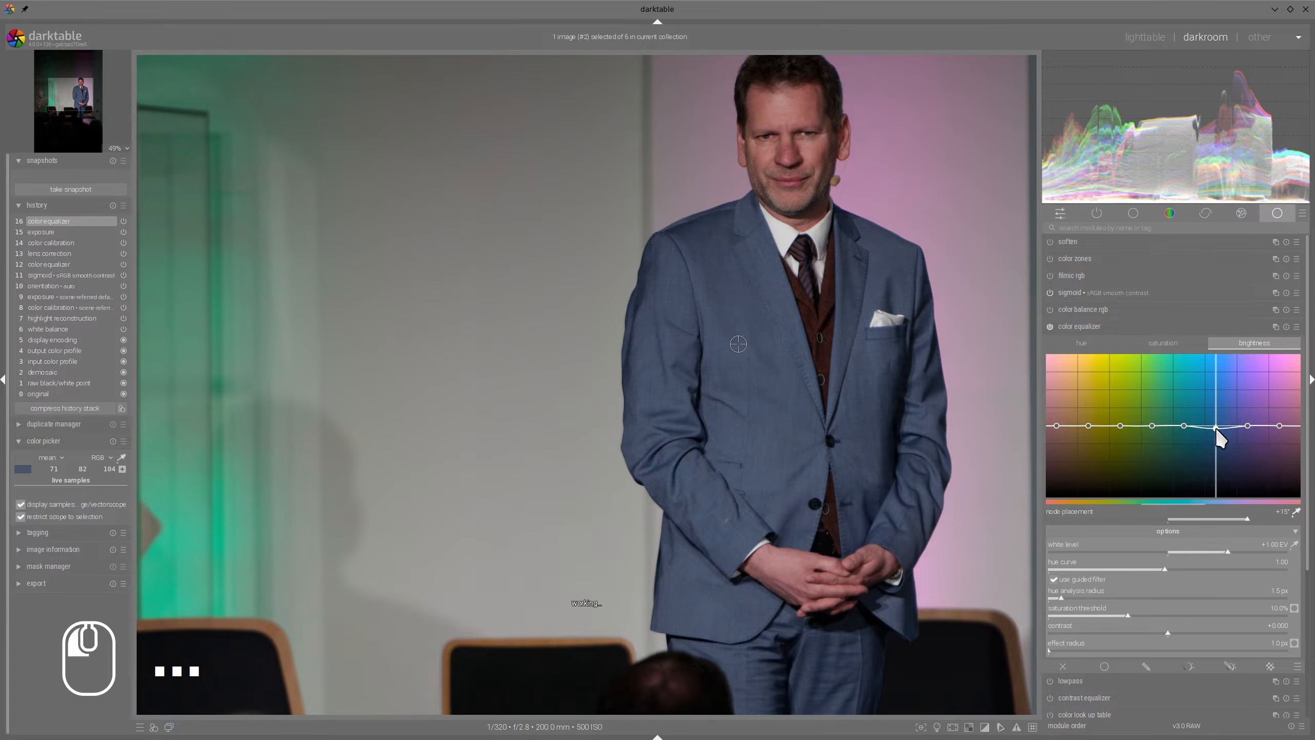
Step: Pull the blue brightness node well down and slightly lower its two neighbouring nodes to remove the curve's overshoot
drag(1218, 425, 1221, 448)
drag(1217, 441, 1217, 456)
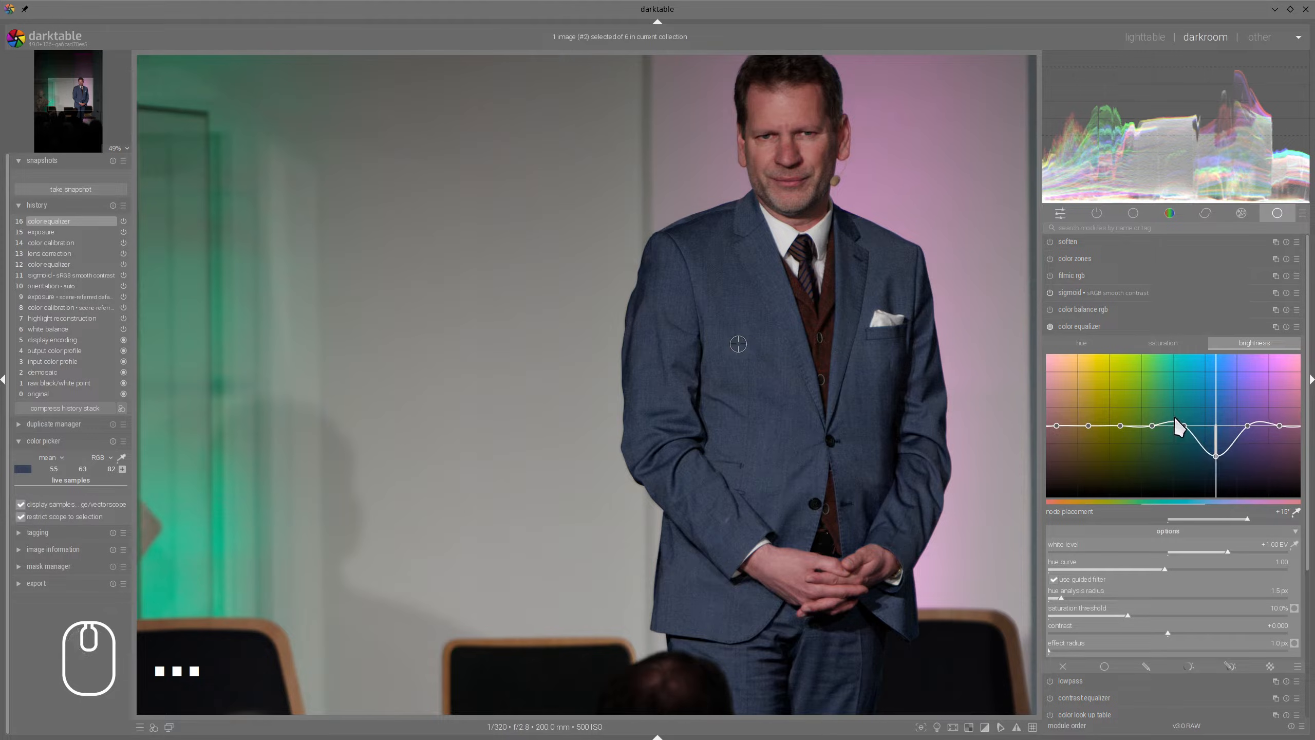
drag(1184, 426, 1247, 430)
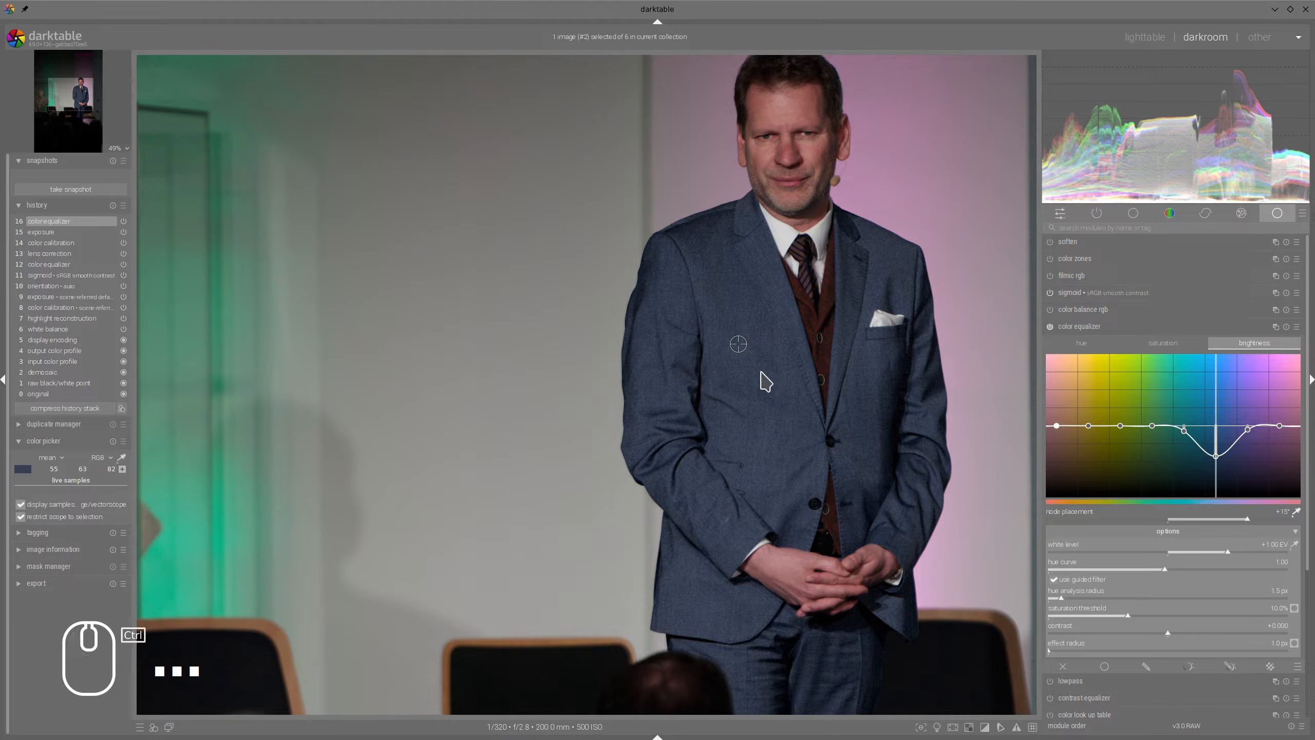
Step: Turn off hue sampling on the jacket and replace the brightness curve with a deep dip at the blue node
scroll(765, 381, up, 5)
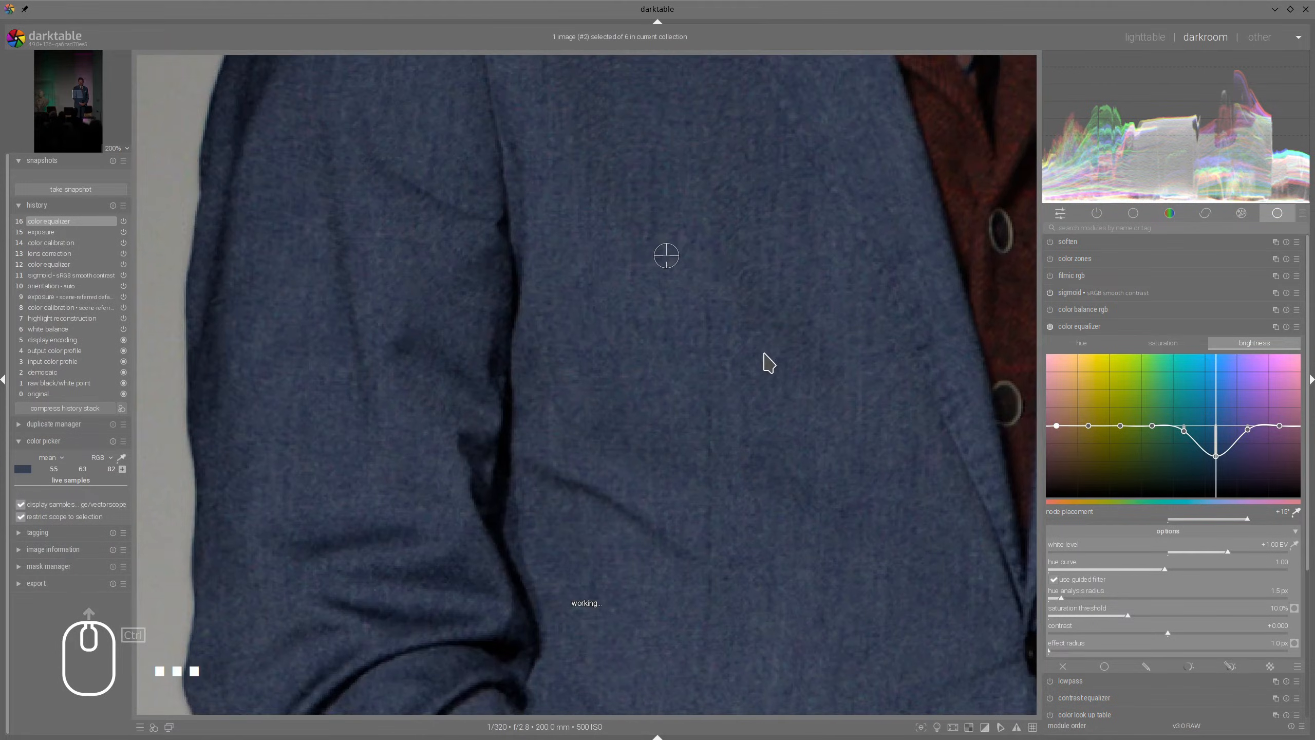
mouse_move(771, 324)
mouse_down()
mouse_move(787, 460)
mouse_move(698, 255)
mouse_up()
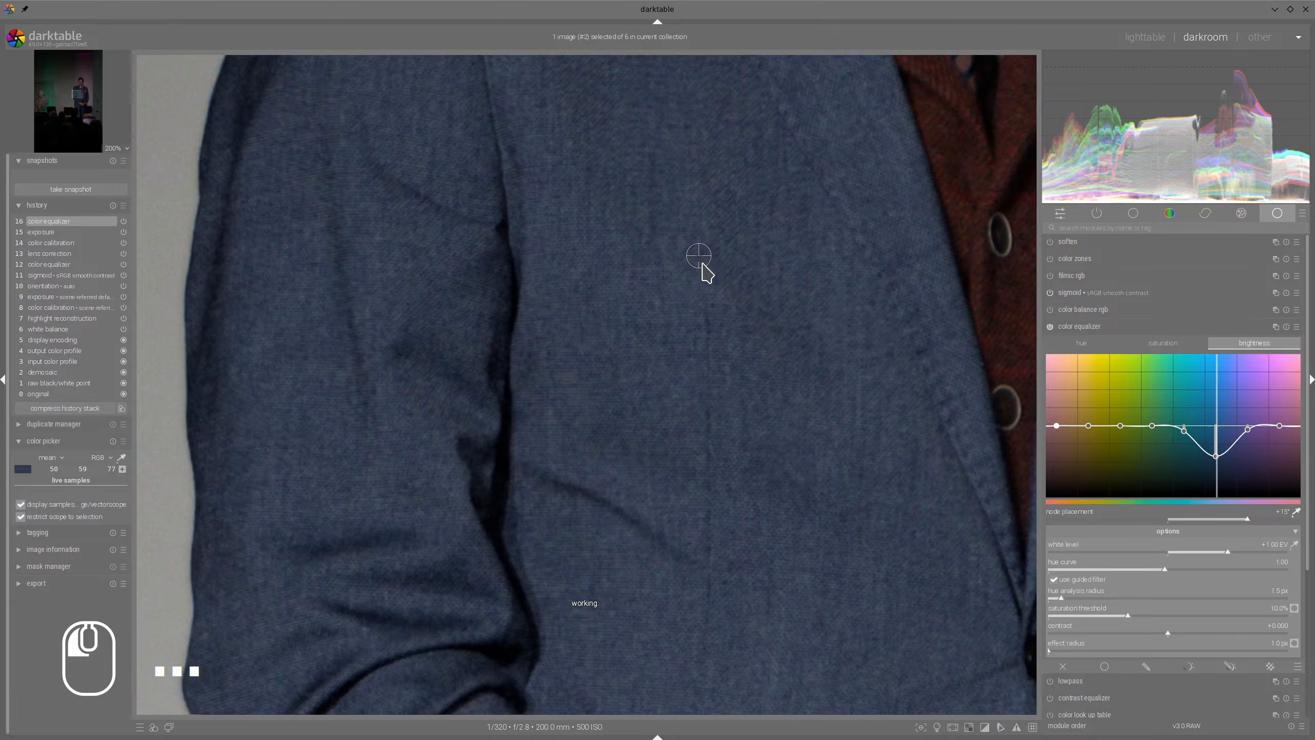
click(1296, 512)
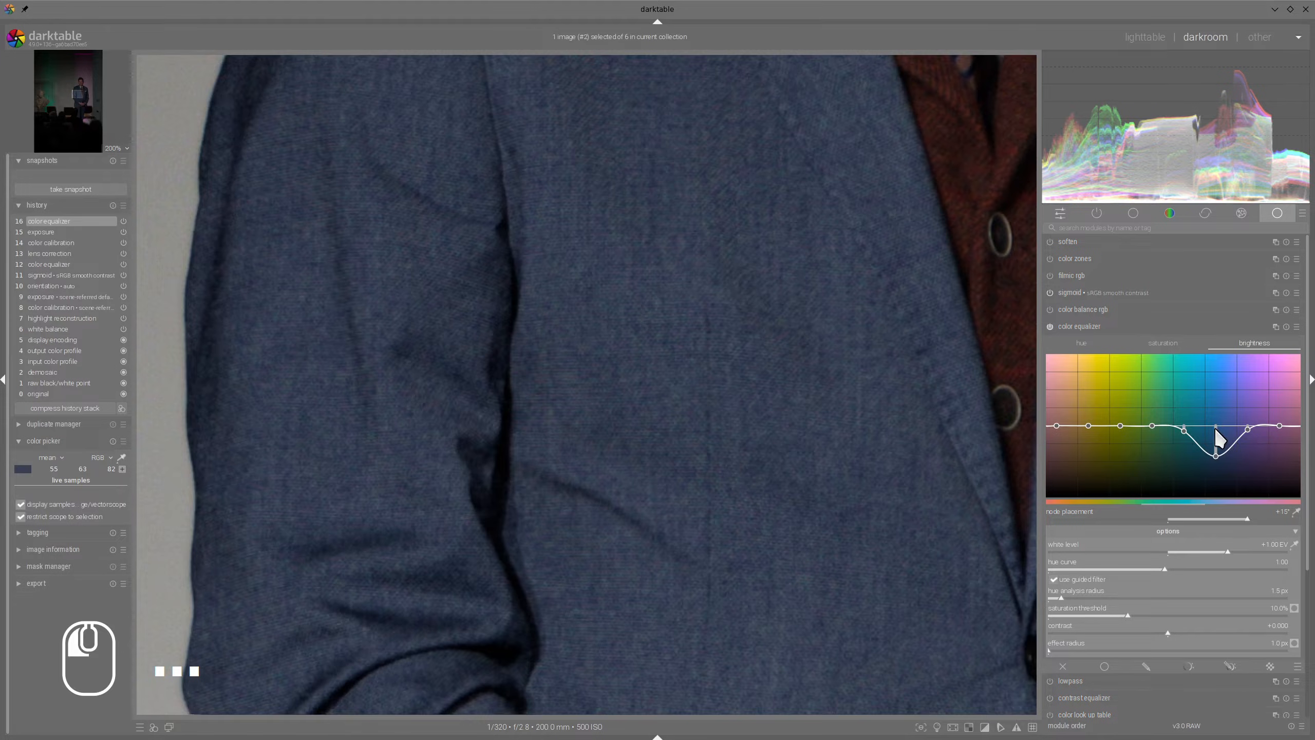
double_click(1219, 433)
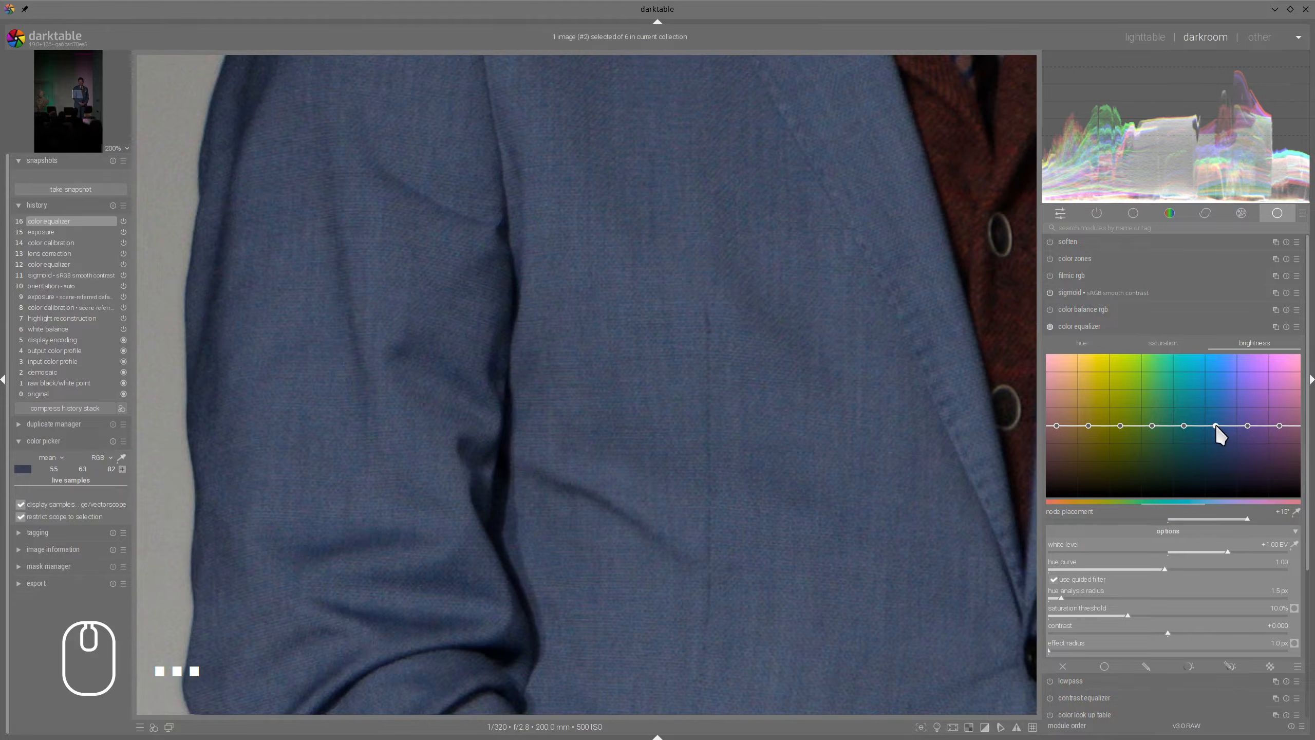
drag(1218, 431, 1219, 459)
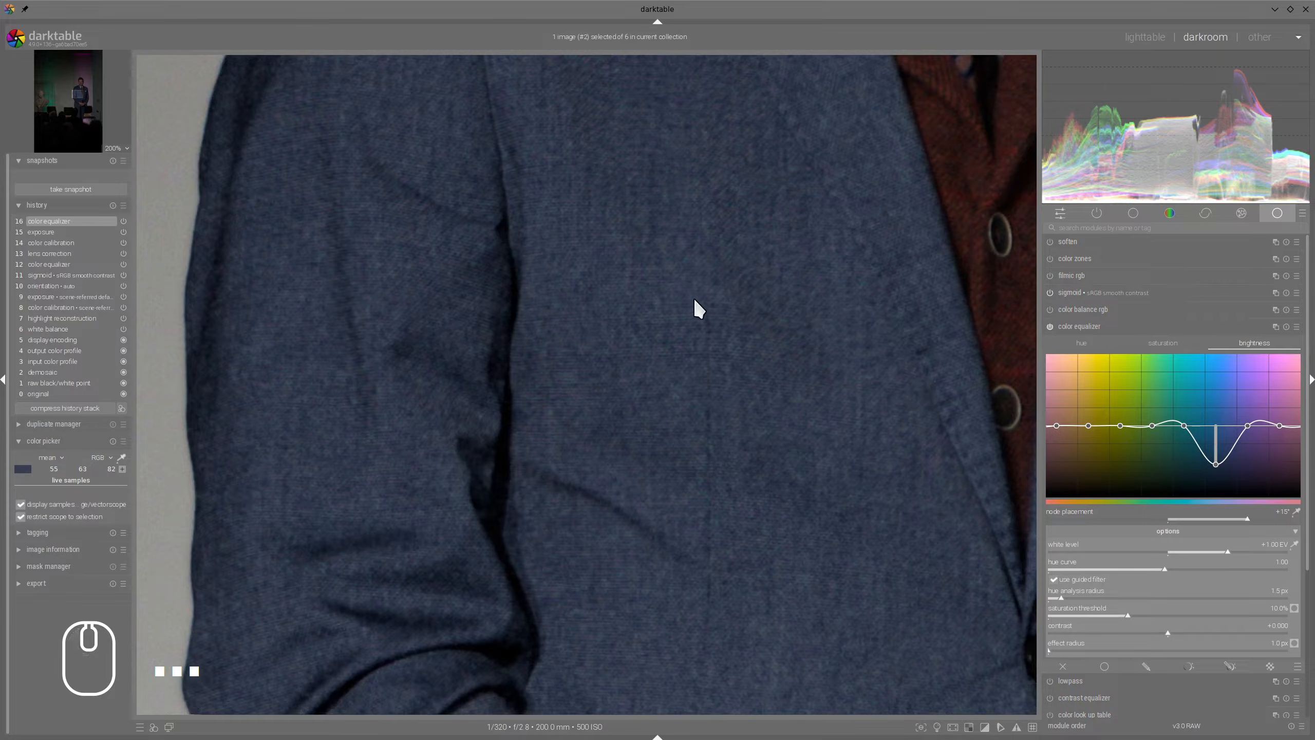
Step: Toggle the guided filter off and on to compare the noise in the zoomed-in jacket fabric, leaving it enabled
click(1056, 580)
click(1055, 579)
click(1053, 579)
Step: Increase the guided filter's hue analysis radius to 6.2 px to smooth the jacket's brightness change
key(shift)
mouse_move(1034, 586)
mouse_down()
mouse_move(1126, 586)
mouse_move(1114, 601)
mouse_move(1067, 607)
mouse_move(1028, 581)
mouse_up()
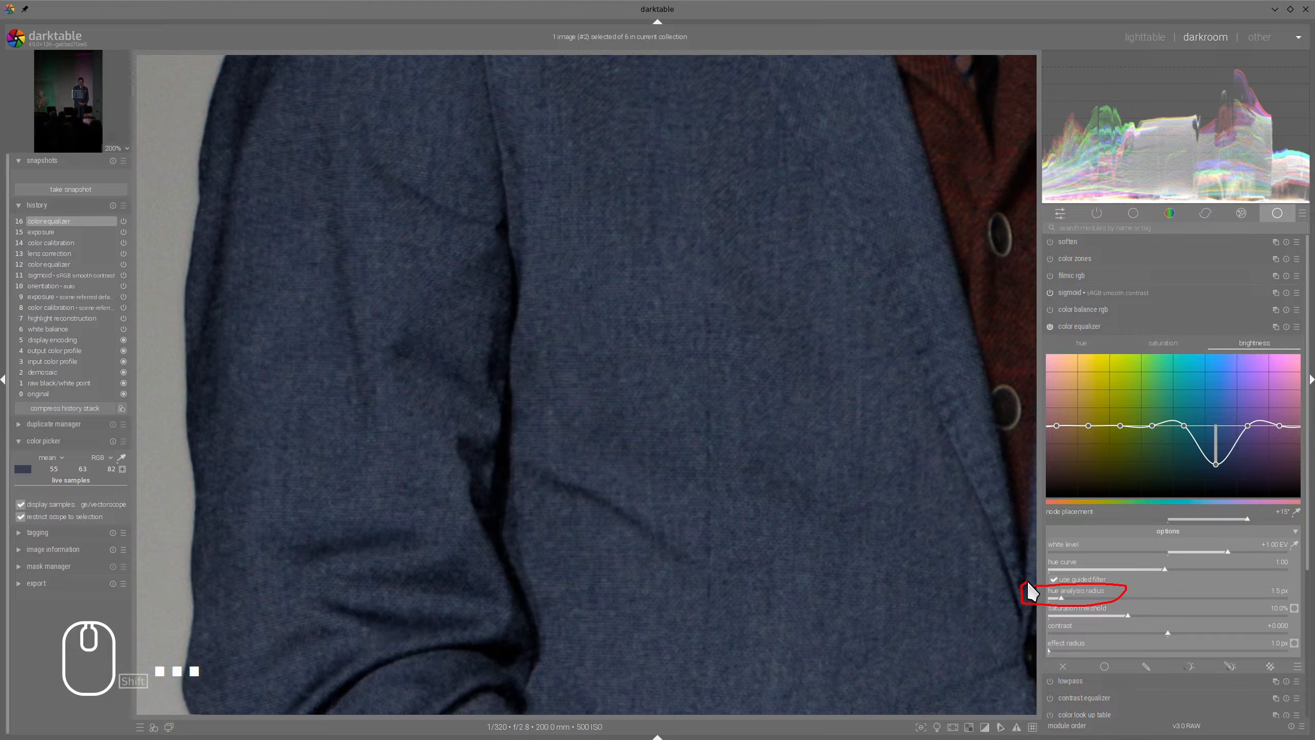
key(shift)
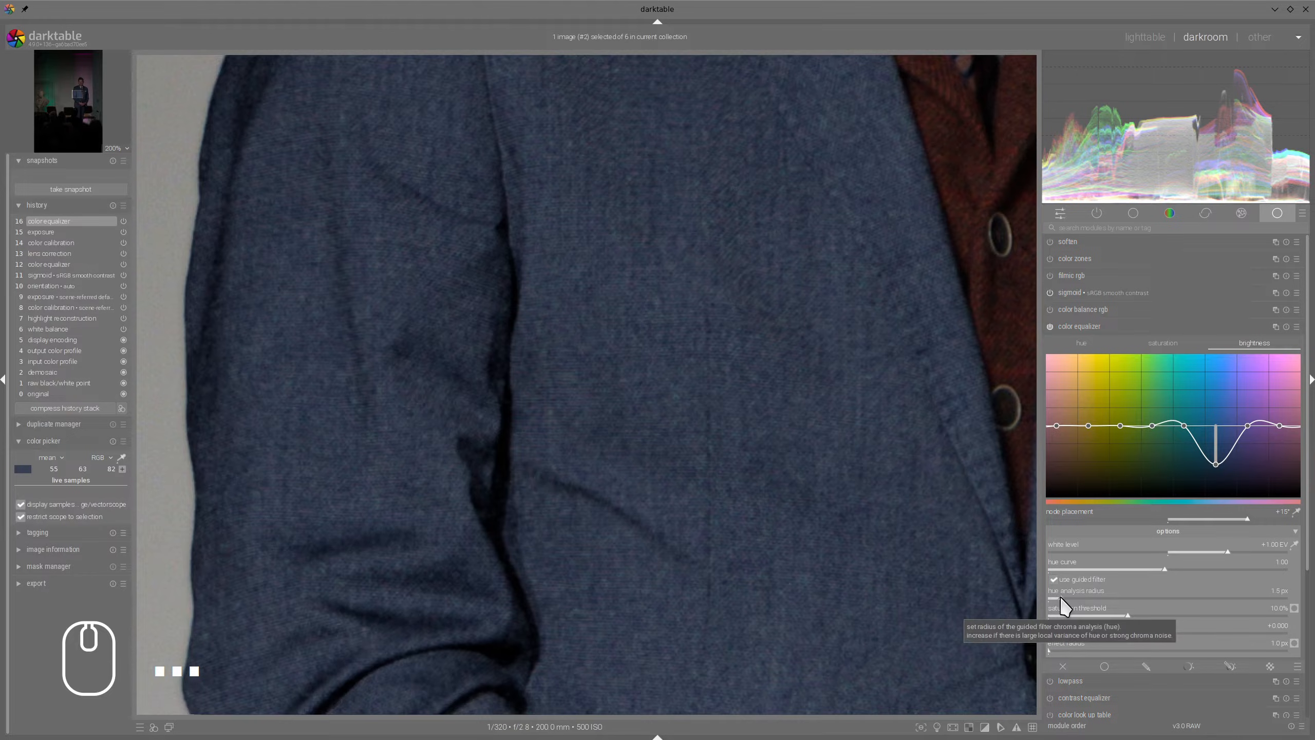
drag(1062, 598, 1194, 603)
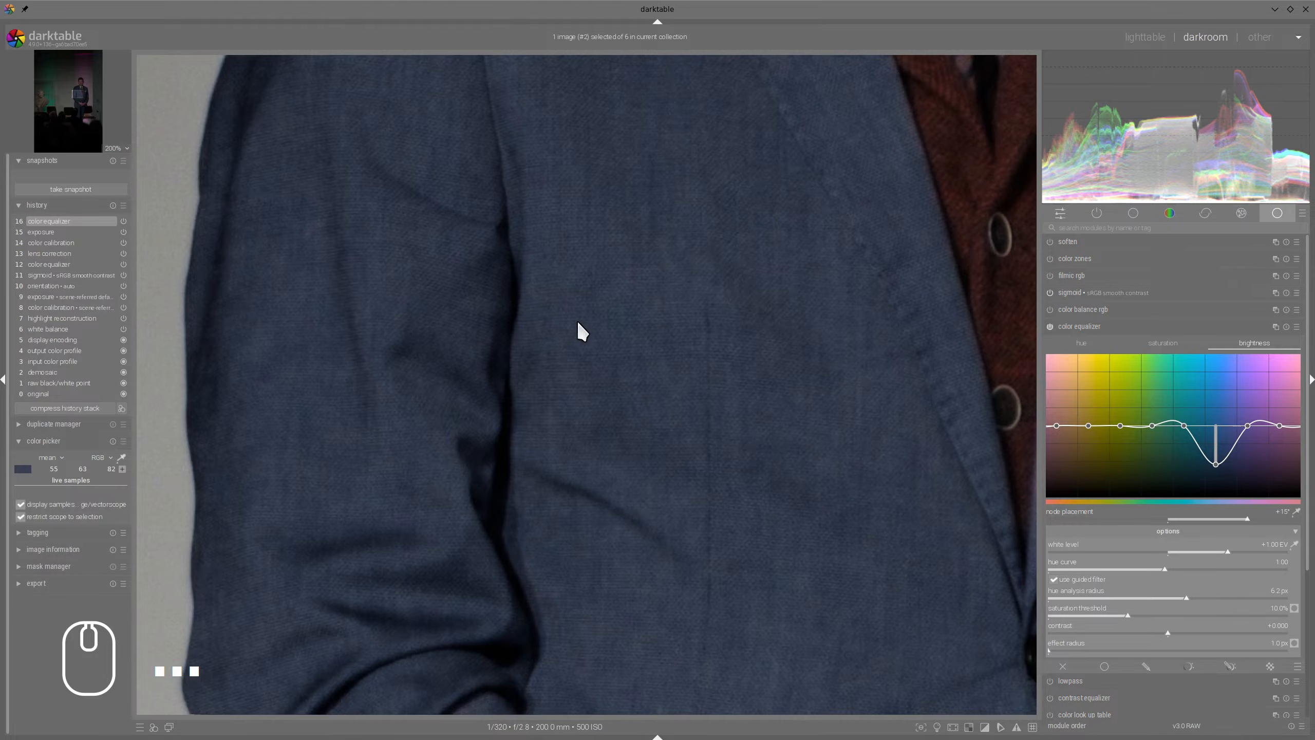
Step: Examine the darkened jacket in the full photo and close up to judge the effect of the hue analysis radius
ctrl+scroll(578, 323, down, 5)
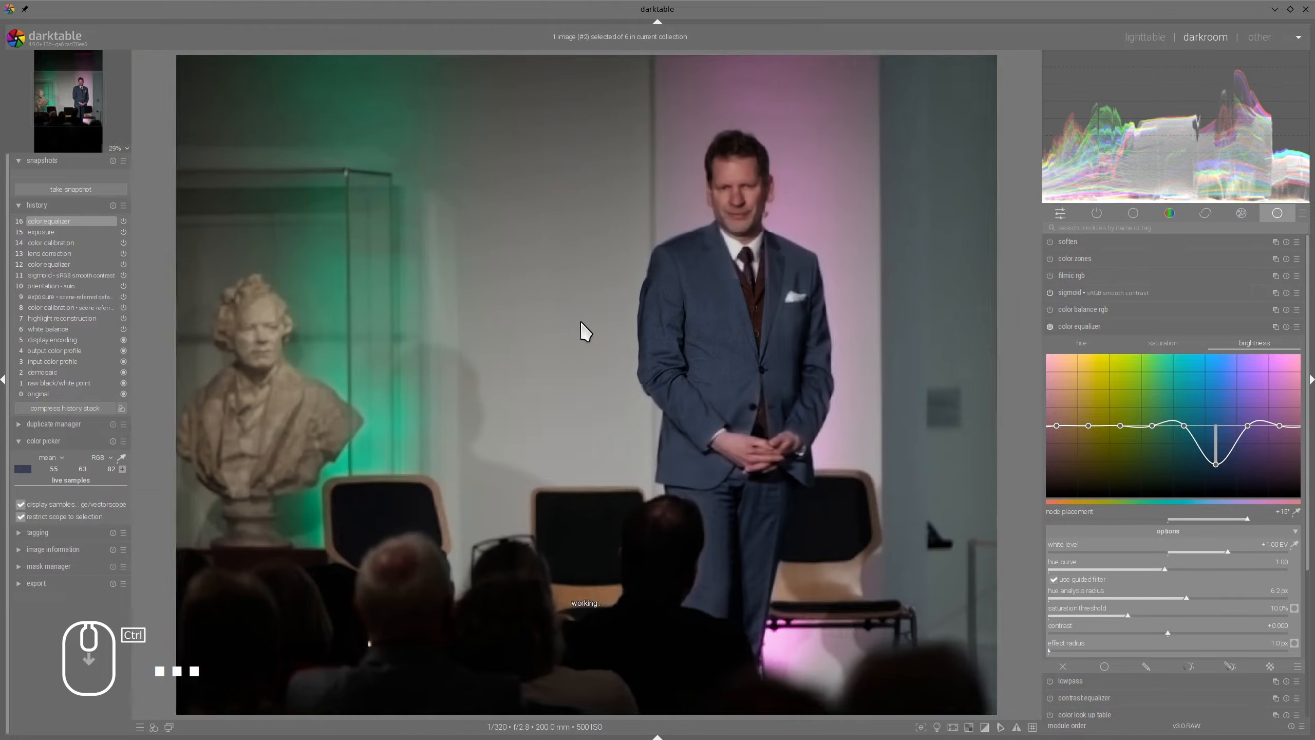
ctrl+scroll(582, 330, down, 1)
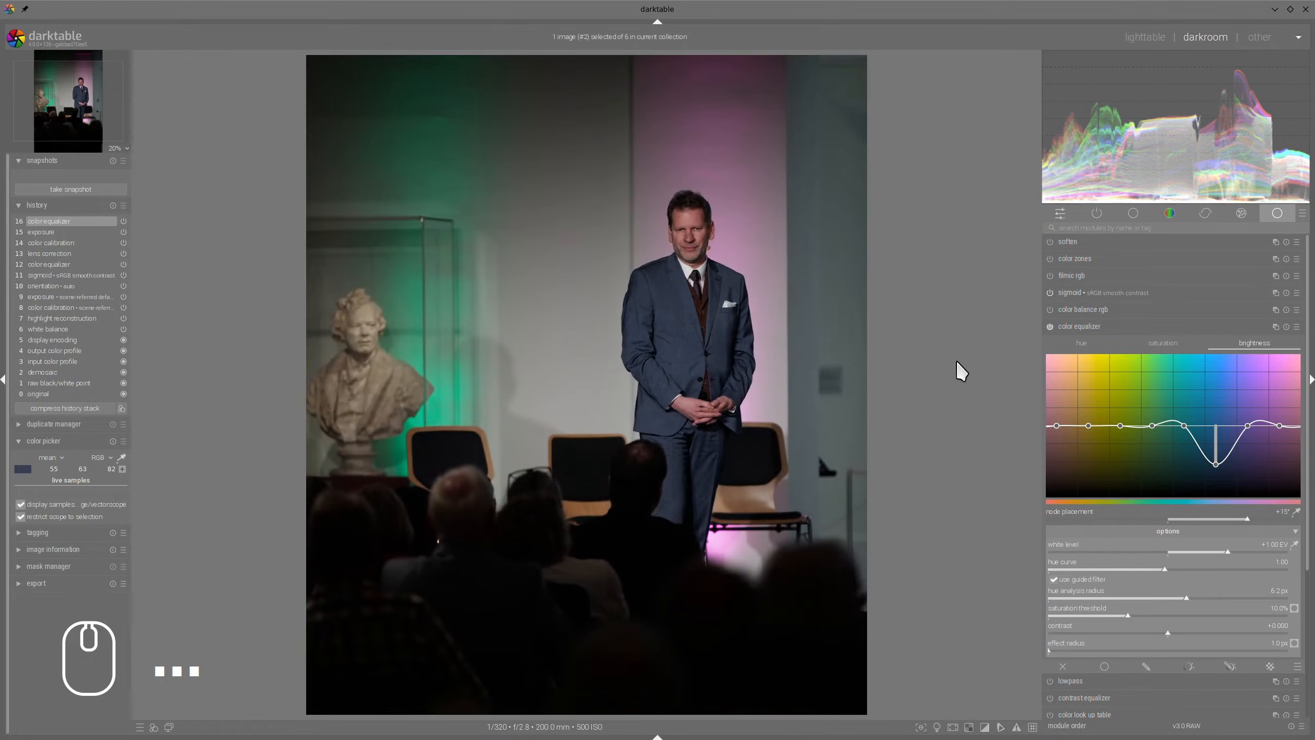
mouse_move(950, 362)
shift+mouse_down()
mouse_move(963, 351)
mouse_move(983, 385)
shift+mouse_up()
mouse_move(946, 333)
shift+mouse_down()
mouse_move(972, 327)
mouse_move(991, 356)
mouse_move(998, 347)
mouse_move(987, 314)
mouse_move(944, 340)
mouse_move(956, 328)
shift+mouse_up()
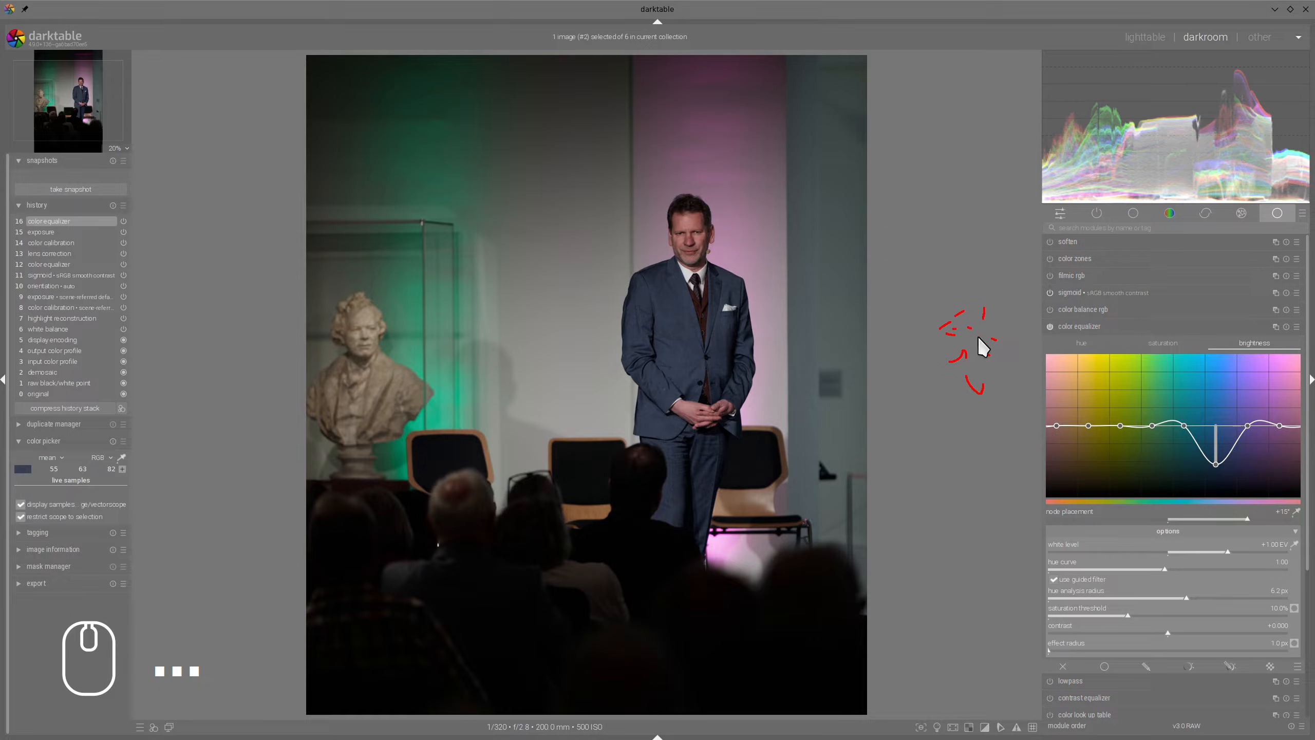
key(shift)
mouse_move(962, 330)
mouse_down()
mouse_move(949, 344)
mouse_move(987, 336)
mouse_move(951, 345)
mouse_move(970, 362)
mouse_up()
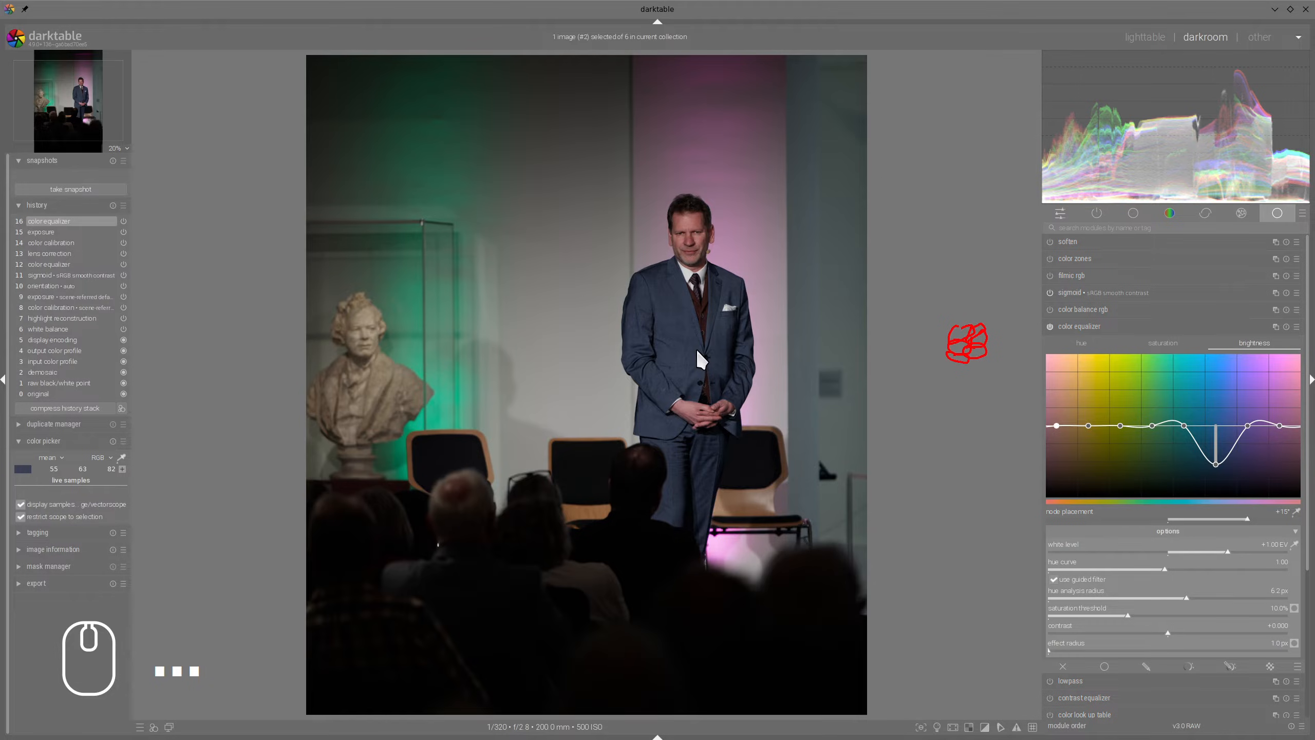
scroll(698, 354, up, 1)
scroll(699, 354, up, 4)
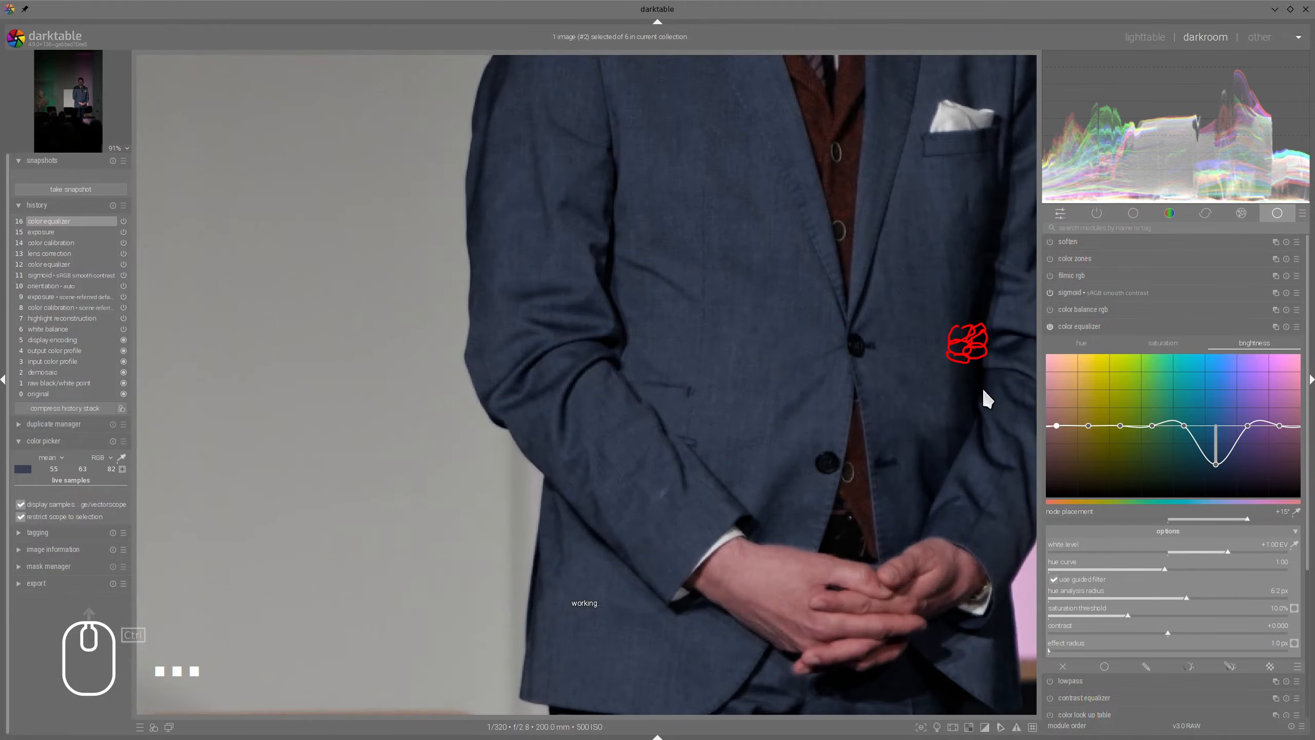
key(super+shift+F11)
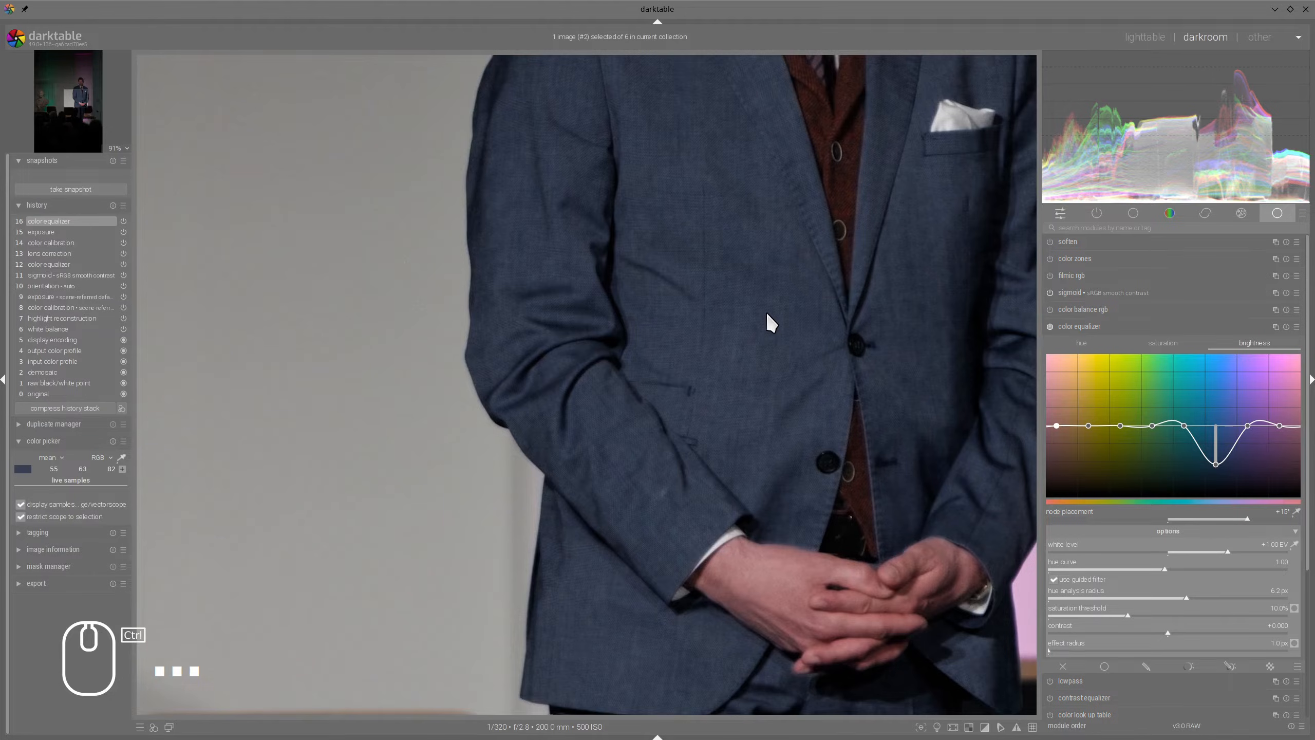
scroll(767, 311, up, 2)
drag(769, 317, 755, 469)
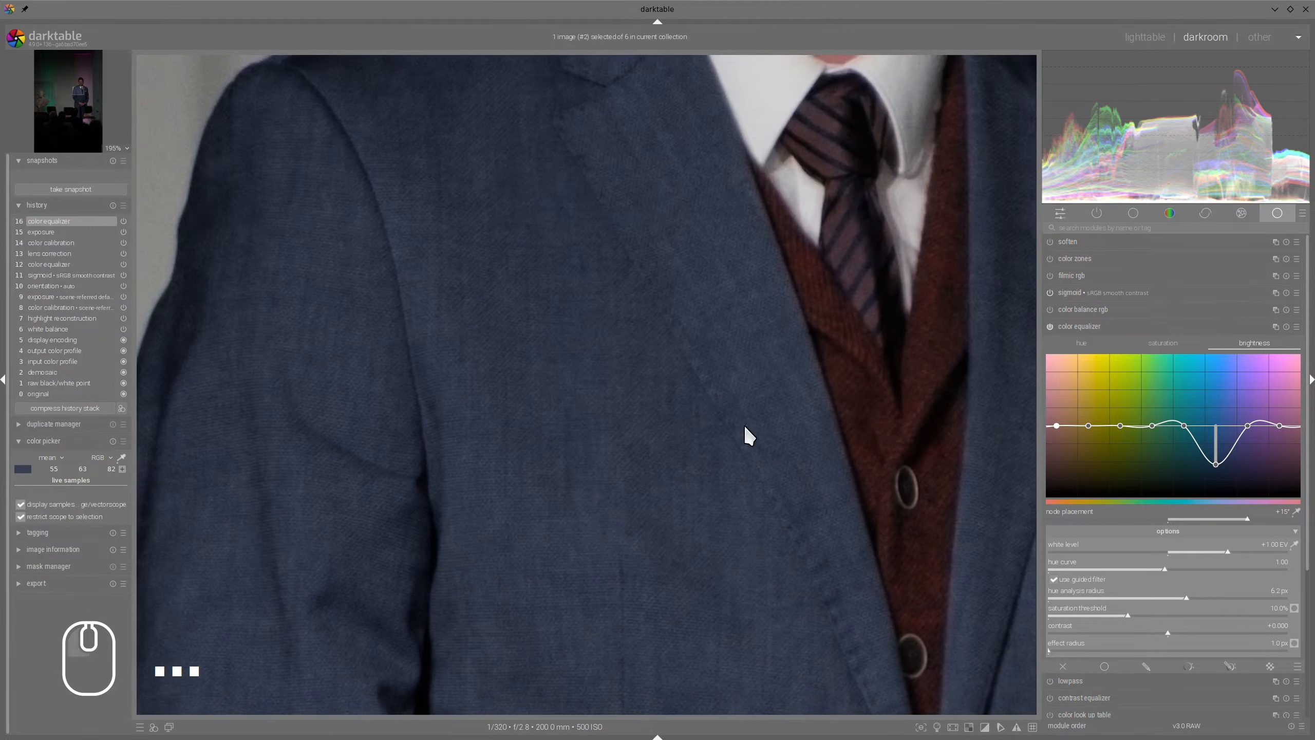
Step: Slightly lower the two brightness nodes on either side of the blue dip to remove the curve's overshoot
ctrl+scroll(743, 434, down, 1)
ctrl+scroll(940, 450, down, 1)
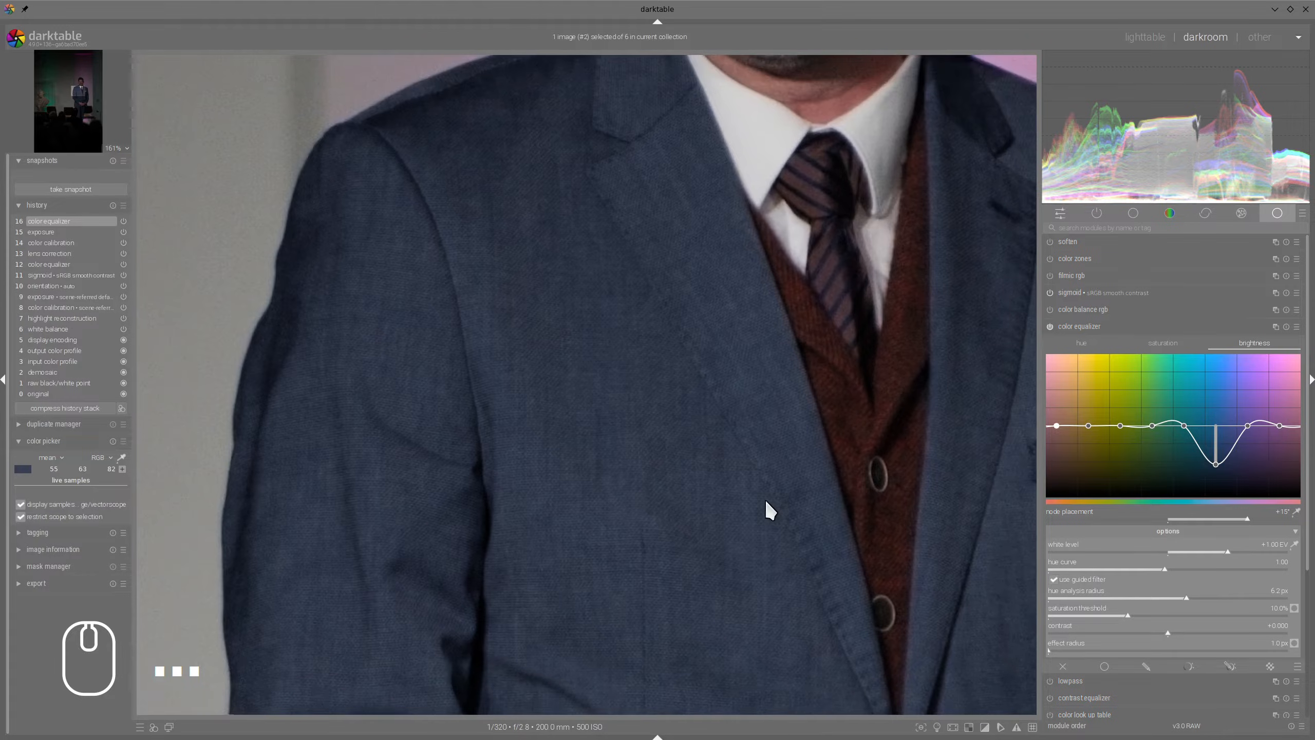
ctrl+scroll(694, 466, down, 1)
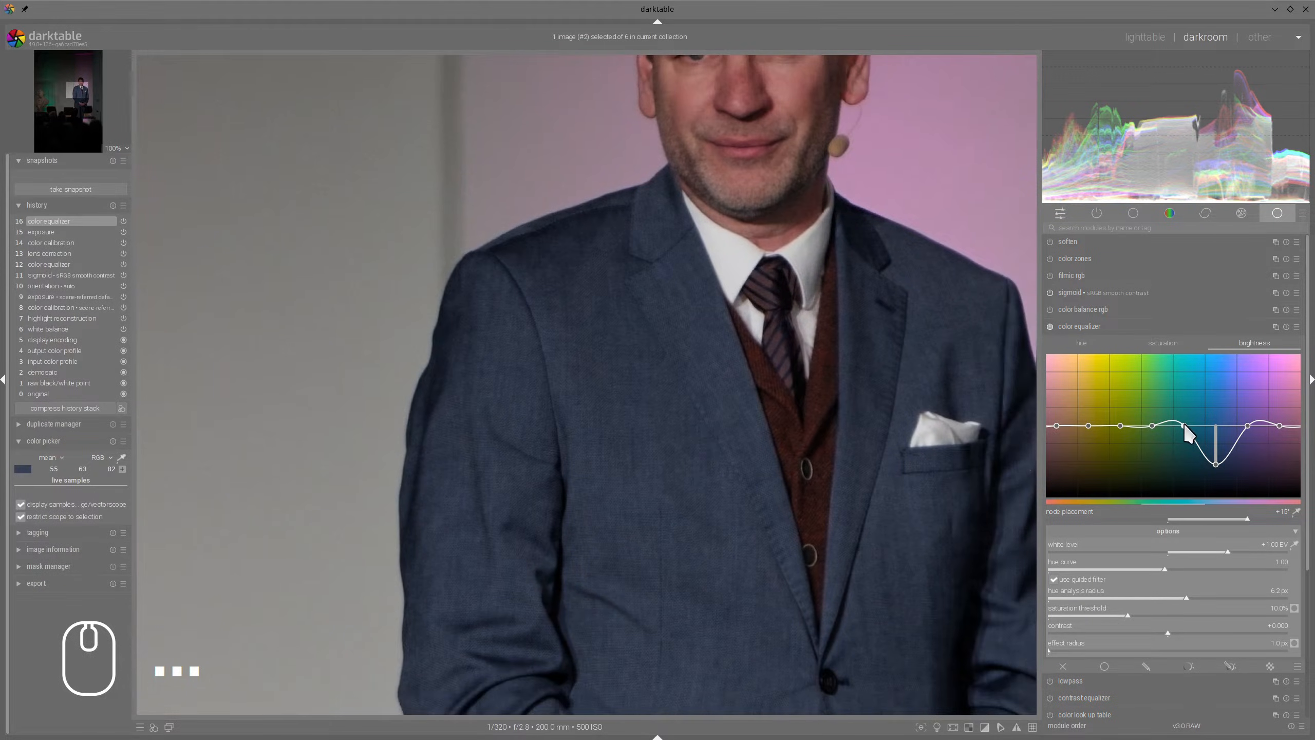
drag(1184, 424, 1245, 431)
Step: Sample a point on the speaker's cheek to locate the skin tone's hue in the brightness graph
drag(801, 329, 800, 485)
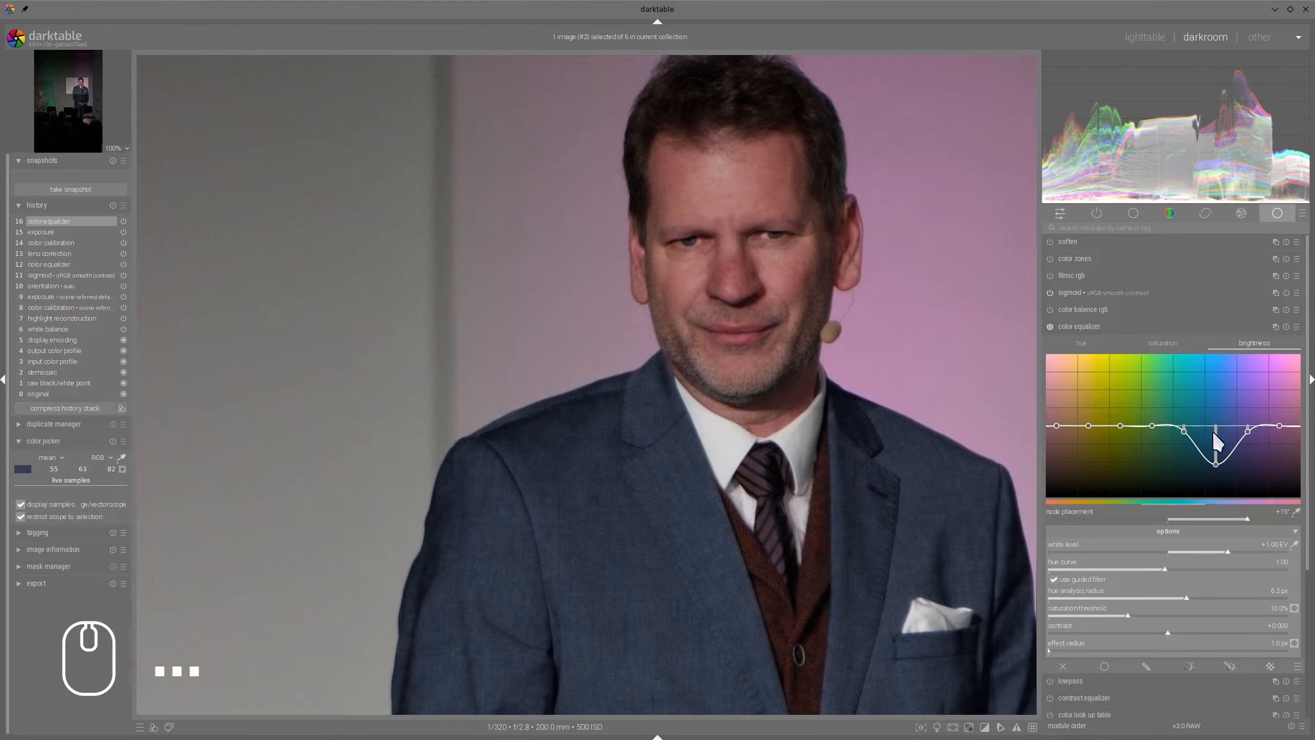
click(1298, 512)
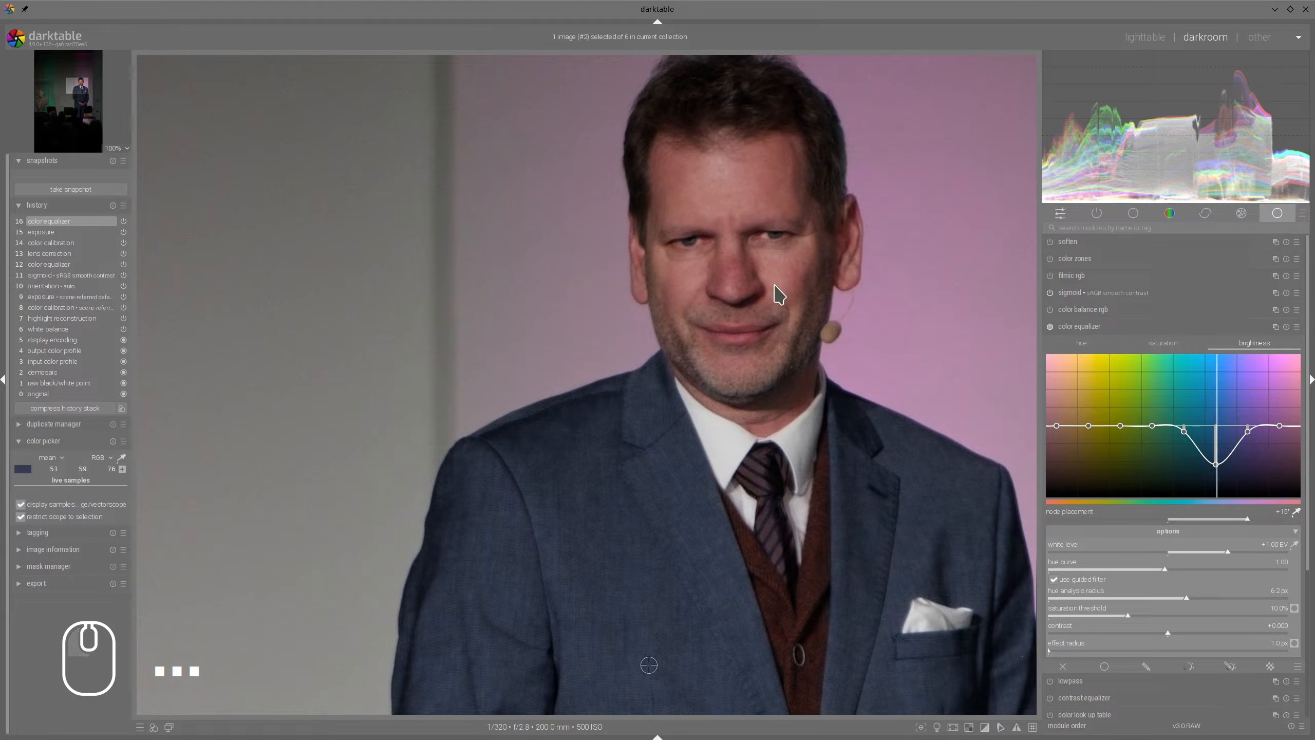
click(791, 285)
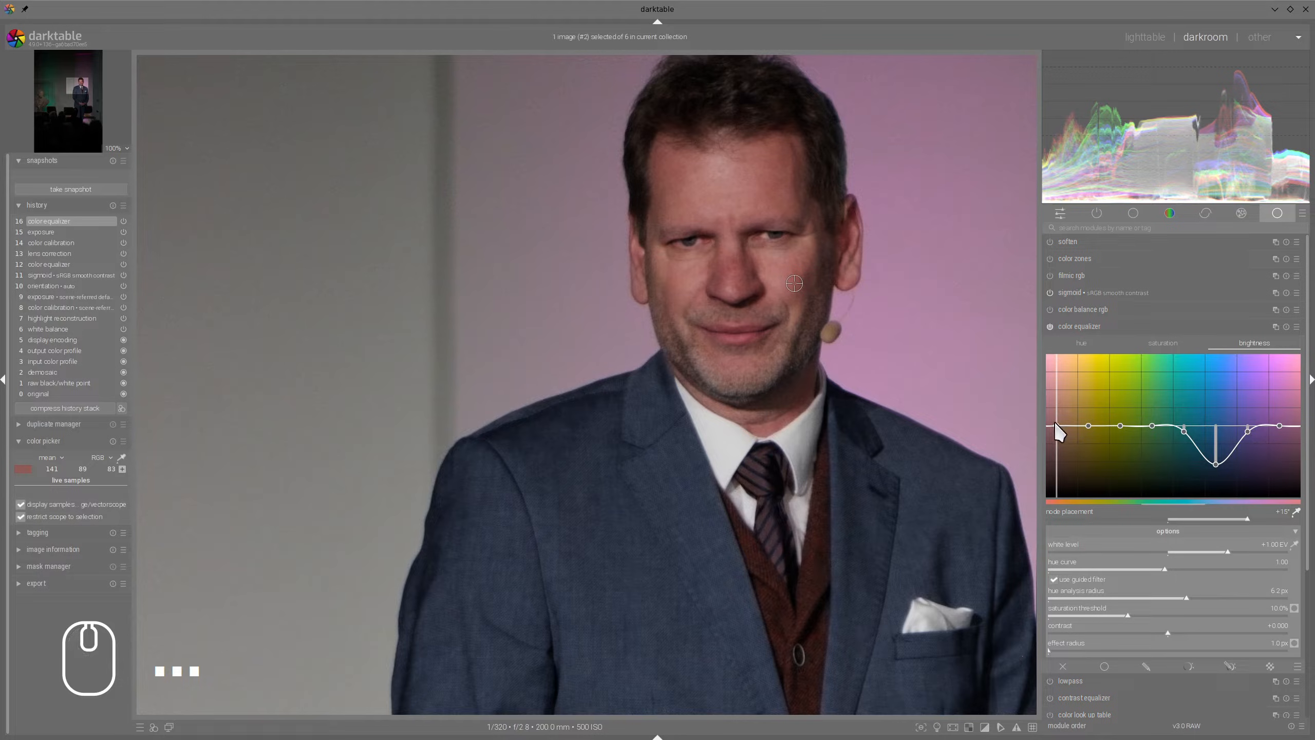
Step: Raise the brightness node at the skin tone's hue to lighten the face, and compare the full photo with and without color equalizer
mouse_move(1055, 422)
mouse_down()
mouse_move(1064, 389)
mouse_move(1067, 411)
mouse_up()
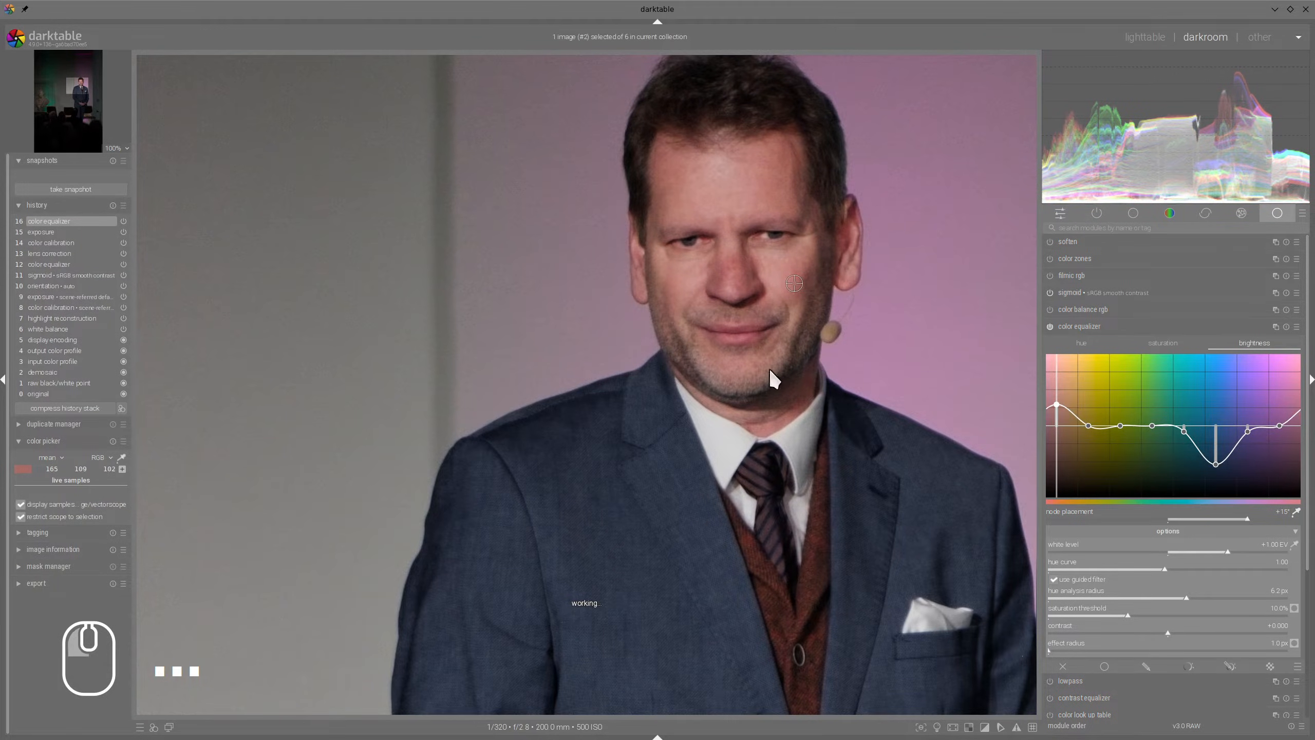
scroll(787, 381, down, 2)
scroll(787, 380, down, 1)
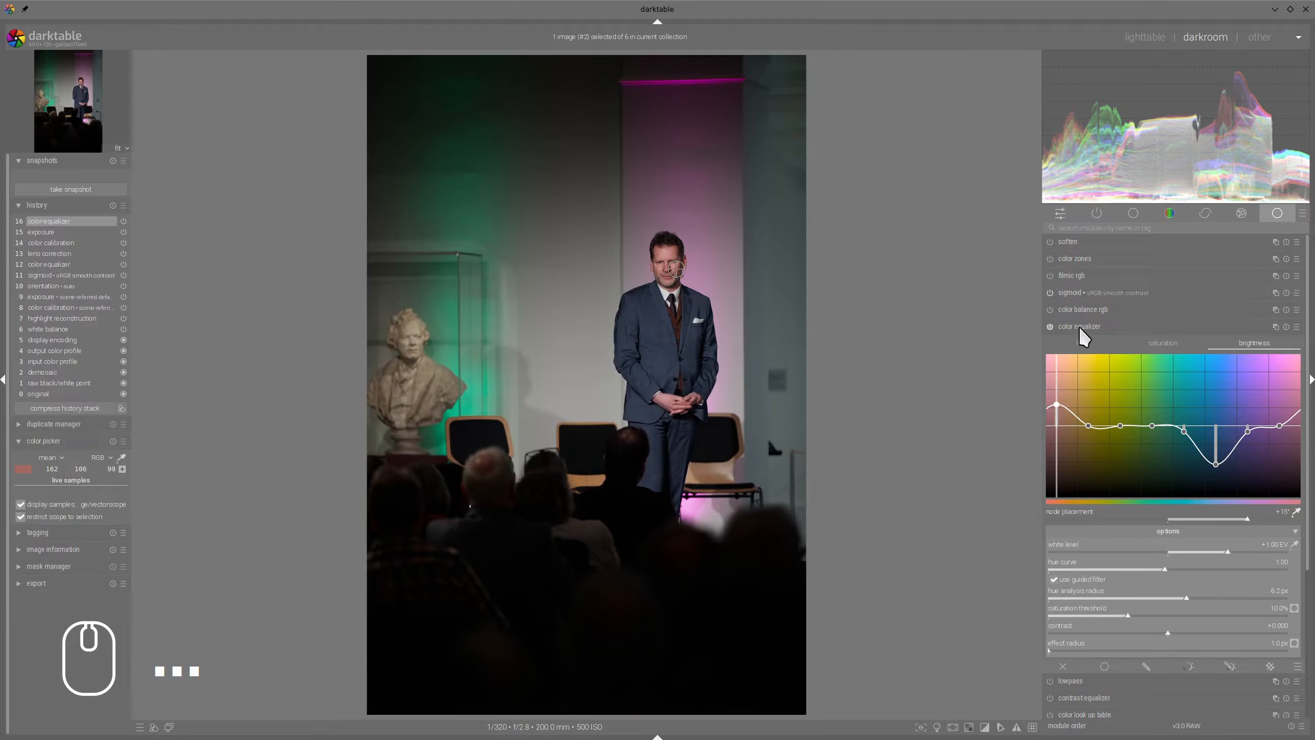
click(1050, 327)
click(1051, 327)
click(1051, 328)
click(1051, 328)
Step: Sample the green light beside the bust and lower the matching green node in the saturation graph
click(1164, 343)
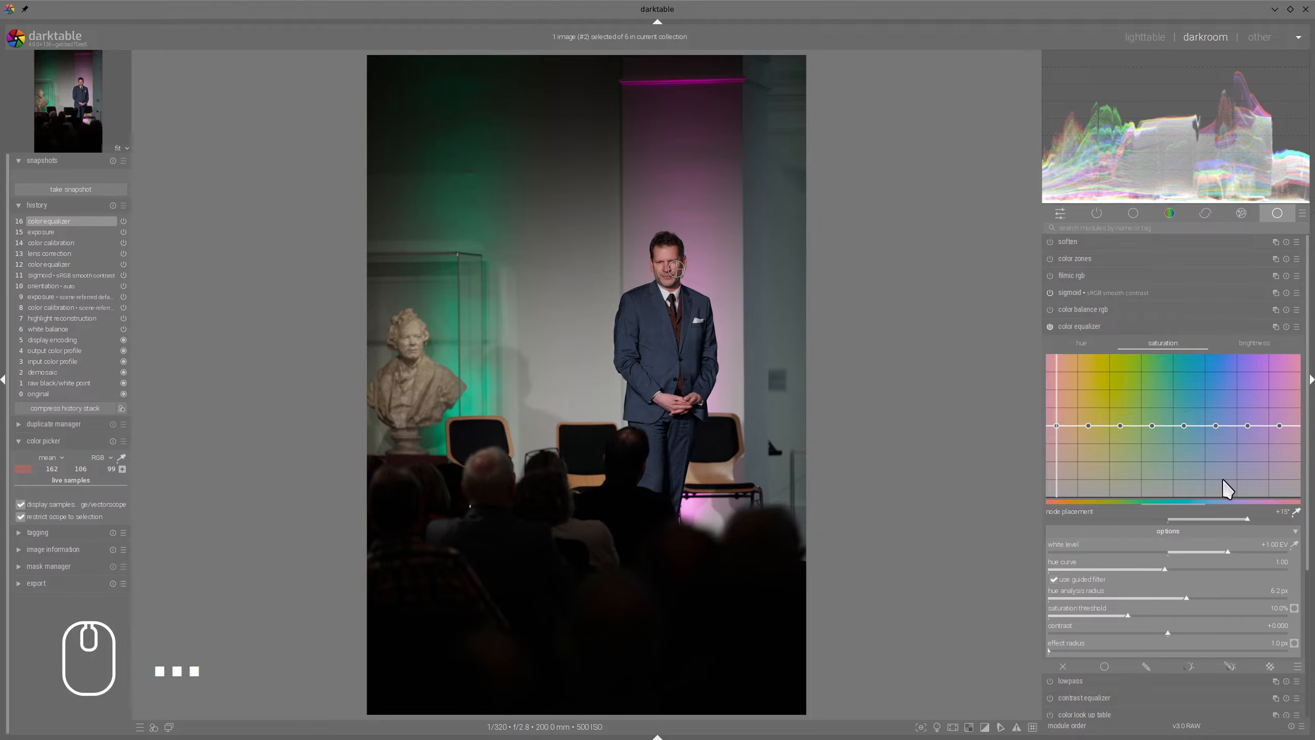
click(1296, 512)
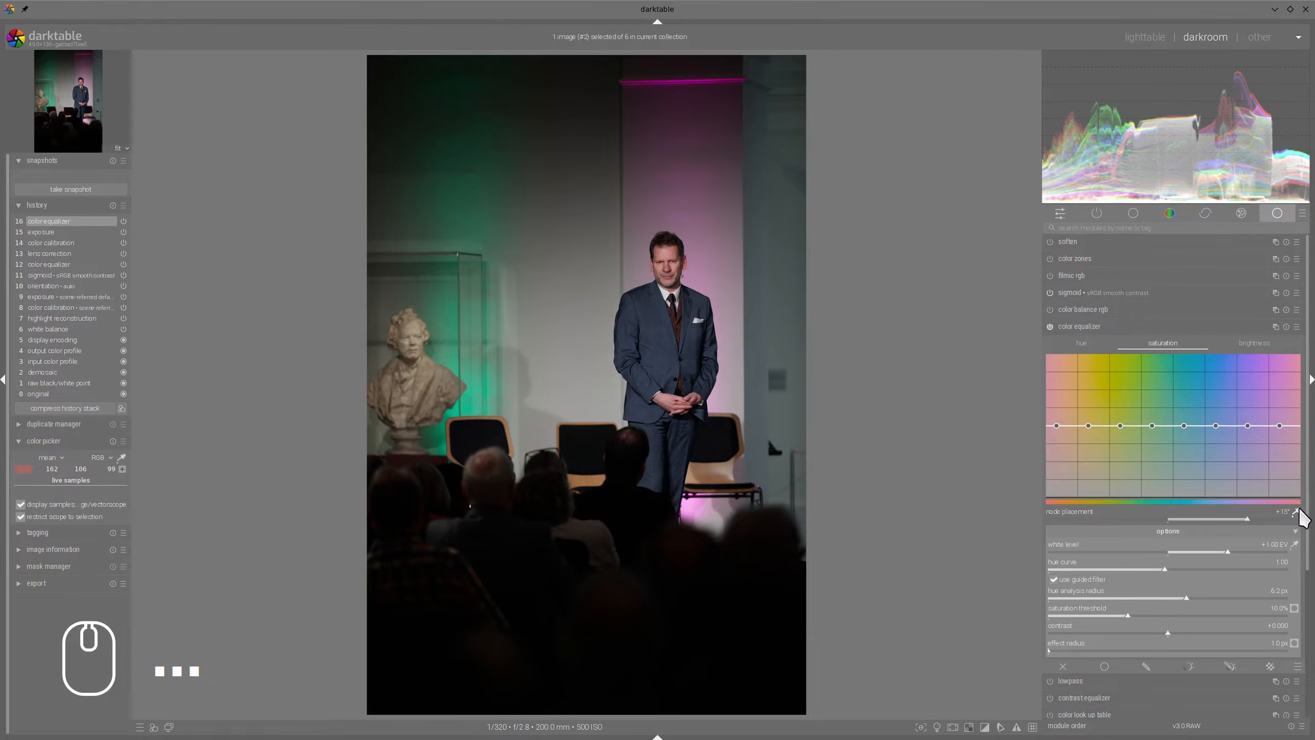
click(1297, 512)
click(468, 410)
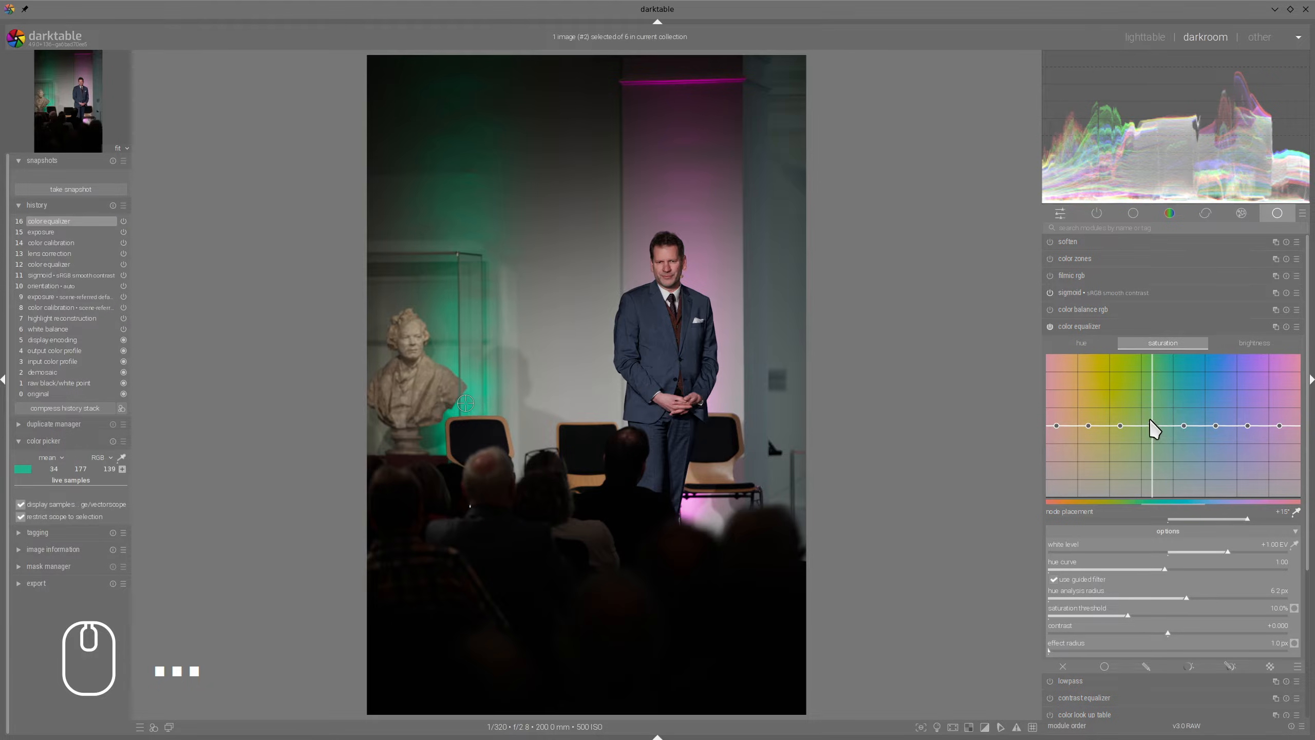
drag(1151, 426, 1155, 448)
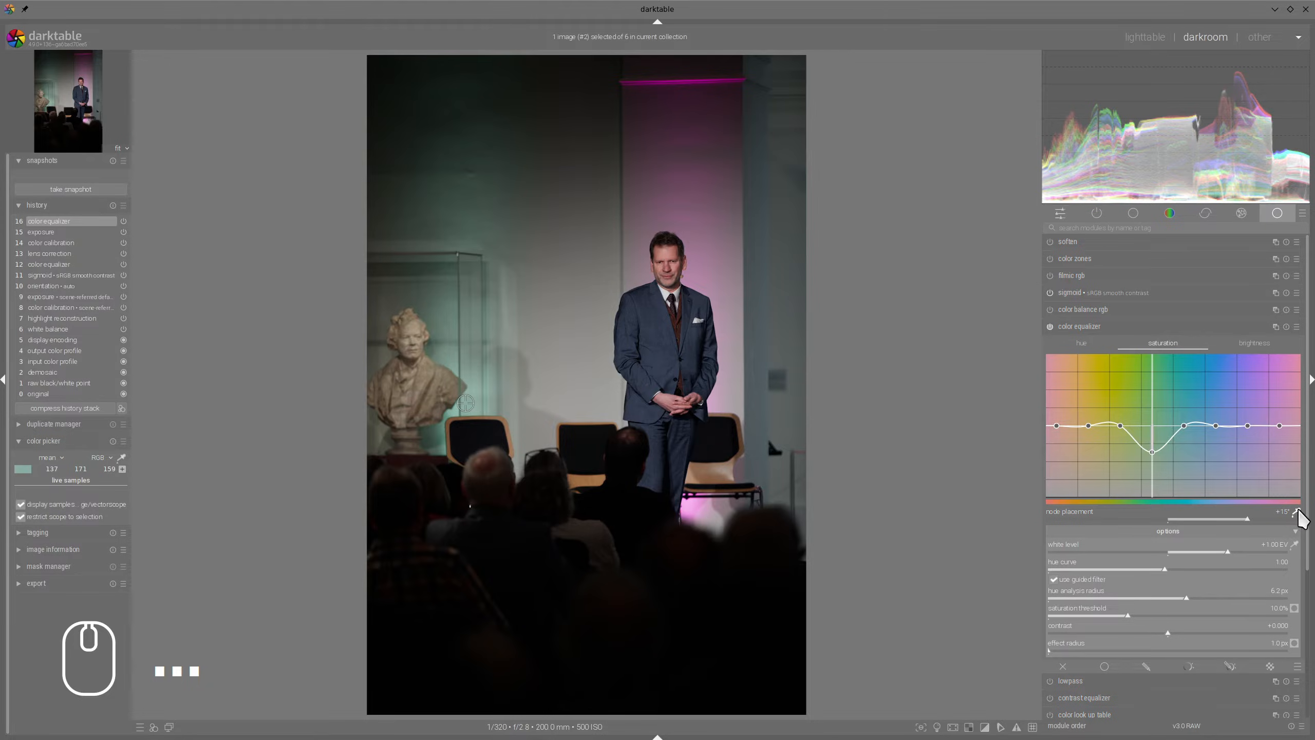
Step: Sample the magenta light strip above the speaker and slightly lower the nearest magenta node in the saturation graph
click(696, 102)
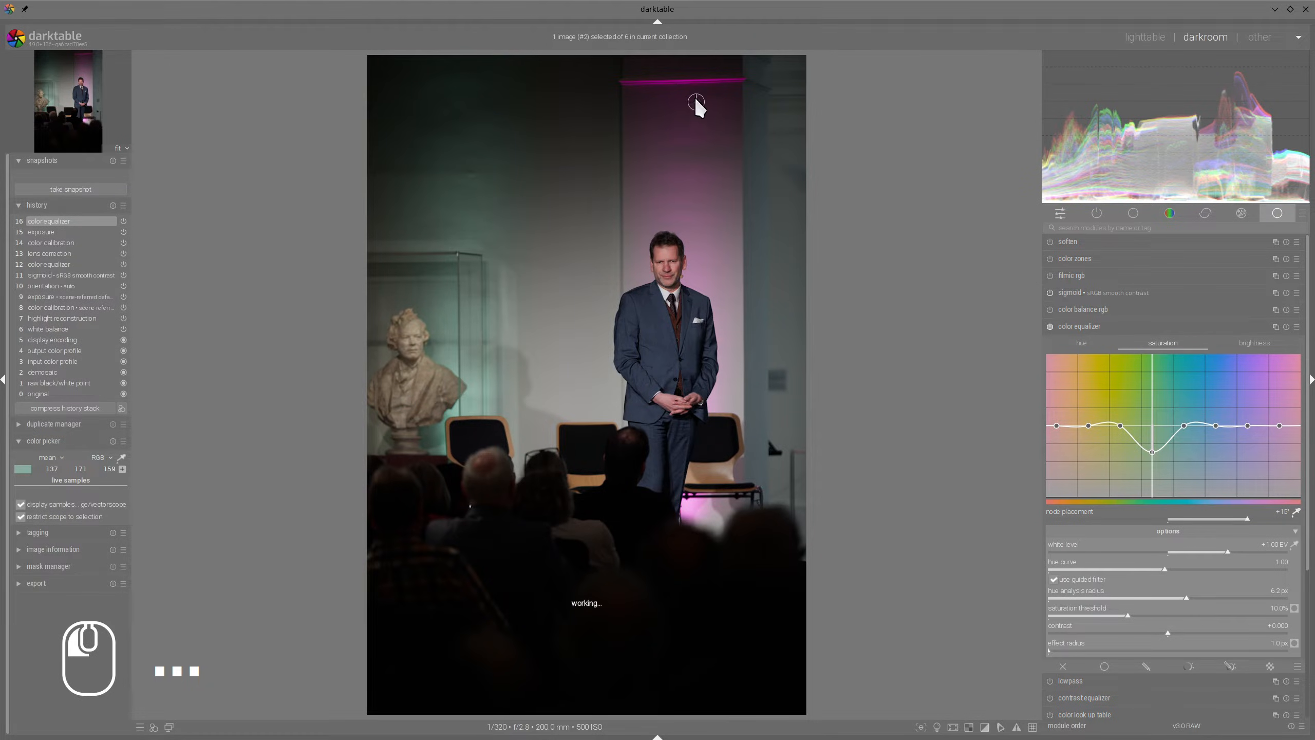
drag(697, 103, 692, 80)
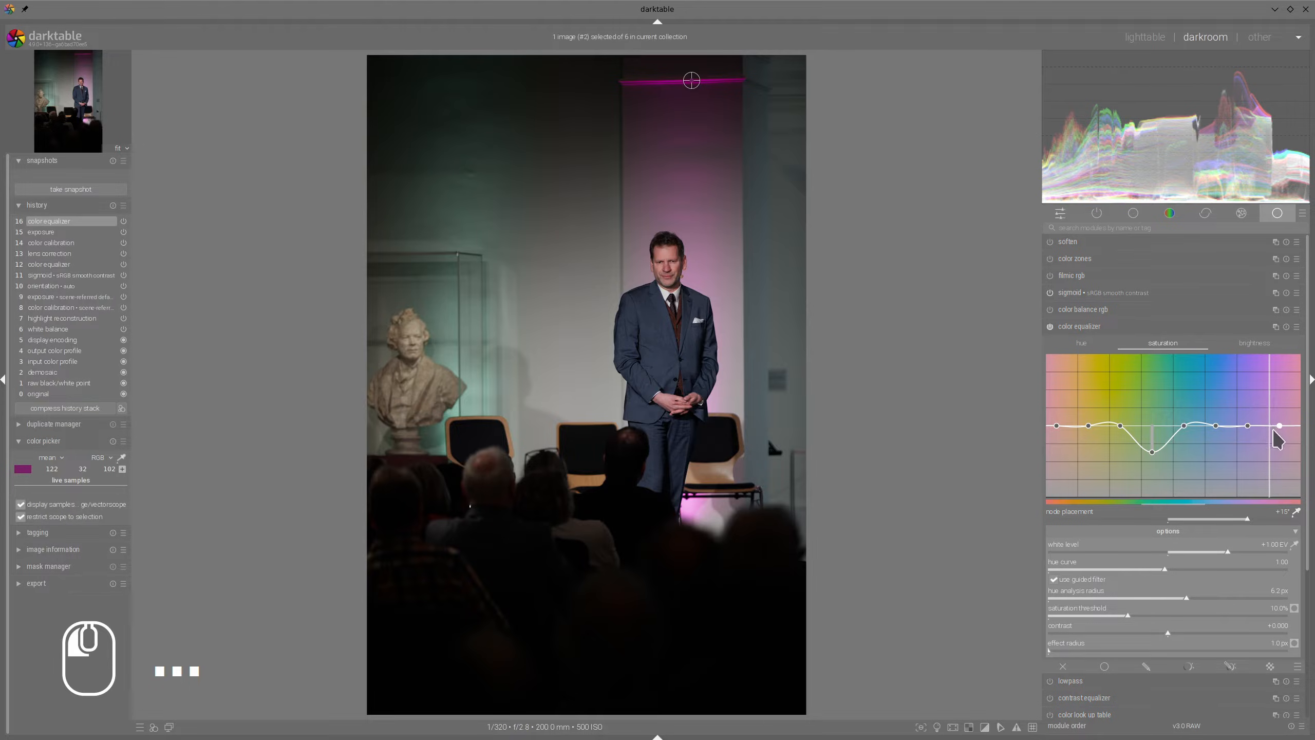
mouse_move(1275, 431)
mouse_down()
mouse_move(1276, 457)
mouse_move(1271, 447)
mouse_up()
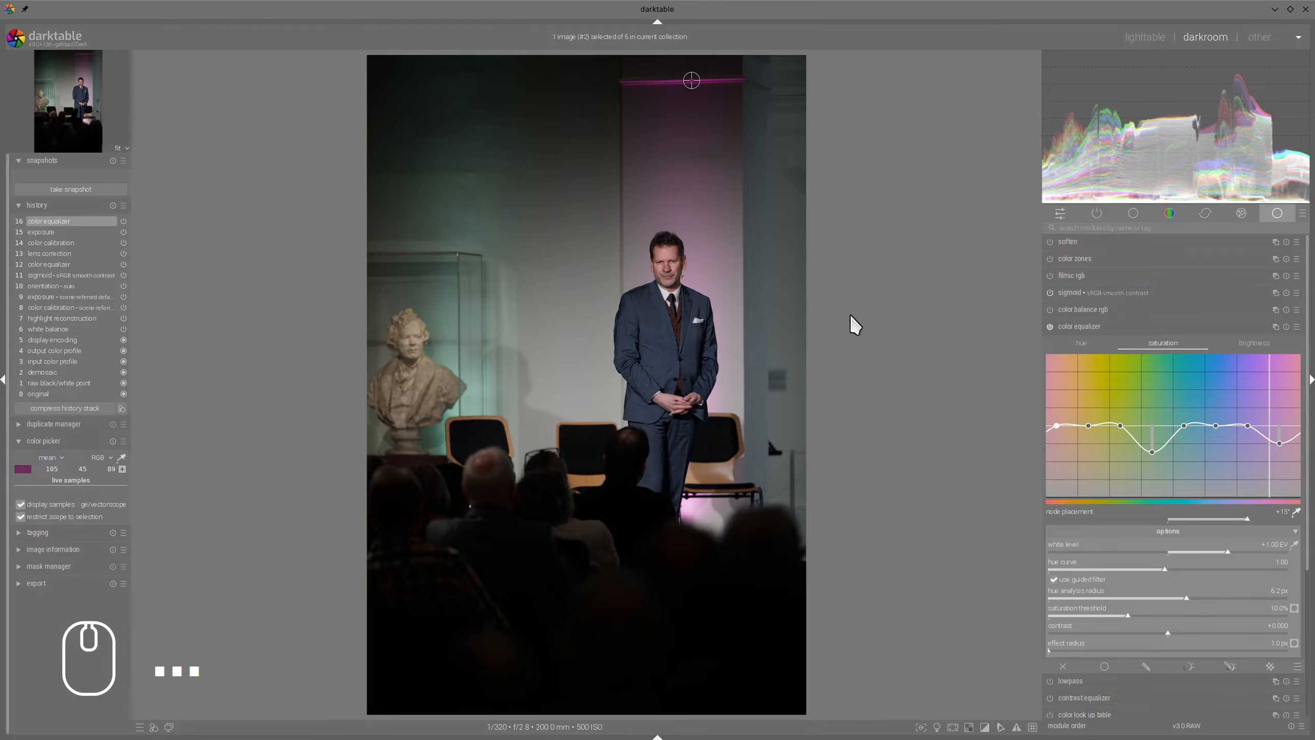
drag(1280, 446, 1278, 441)
Step: Sample the speaker's forehead and slightly raise the skin tone's node in the hue graph to shift the face away from red
scroll(668, 274, up, 3)
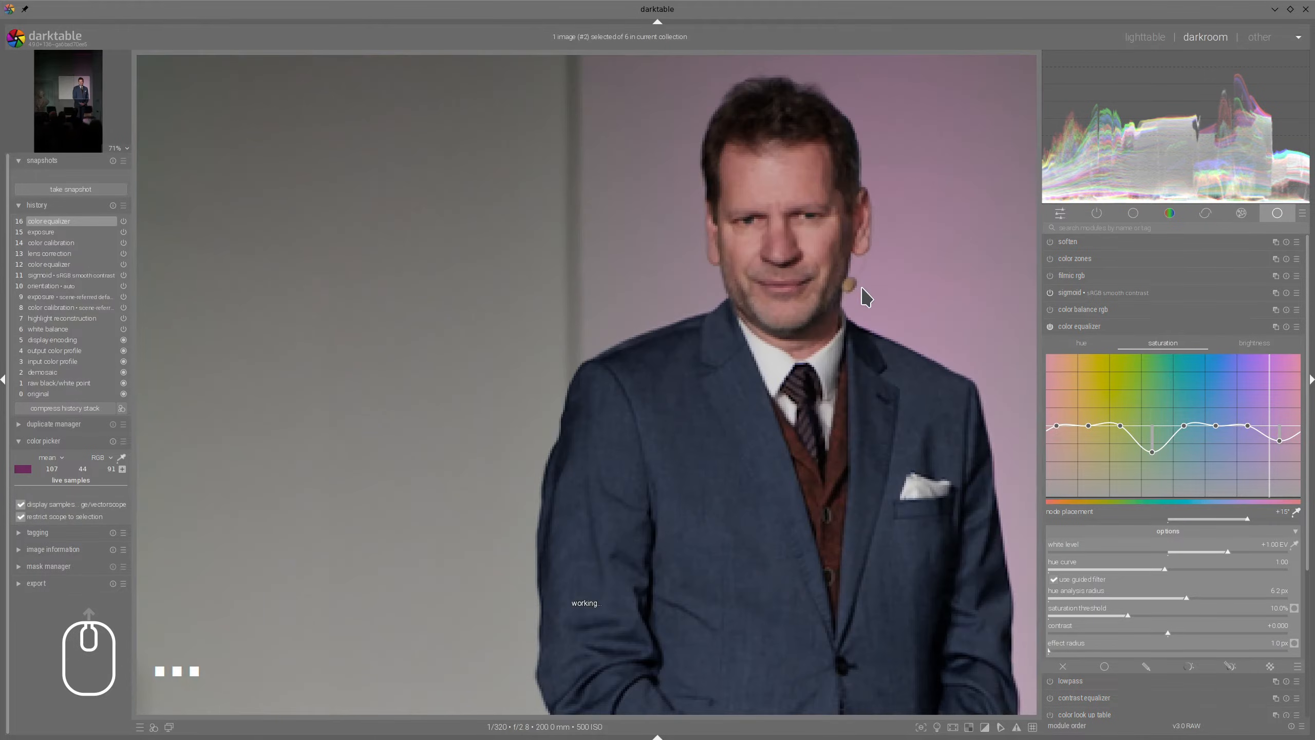
drag(853, 323, 777, 383)
mouse_move(802, 285)
mouse_down()
mouse_move(793, 252)
mouse_move(717, 193)
mouse_move(773, 202)
mouse_up()
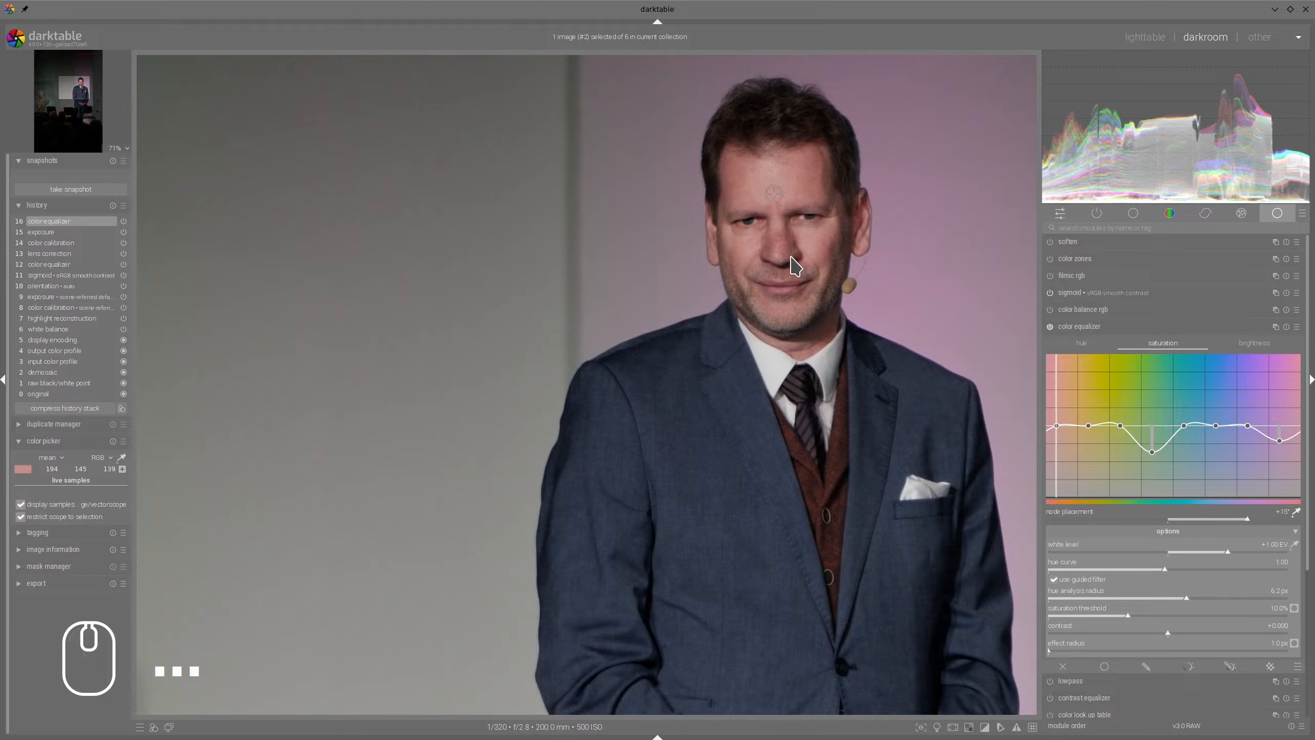
click(1086, 352)
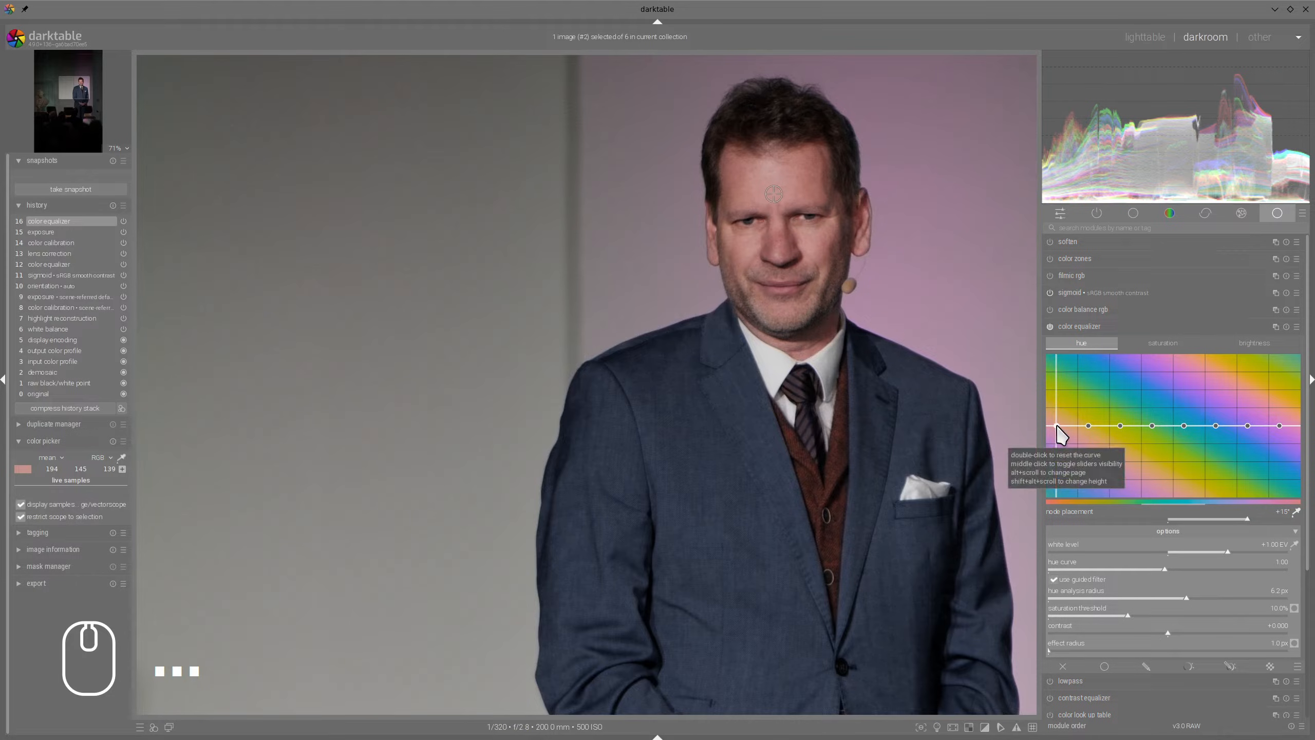
drag(1059, 434, 1062, 429)
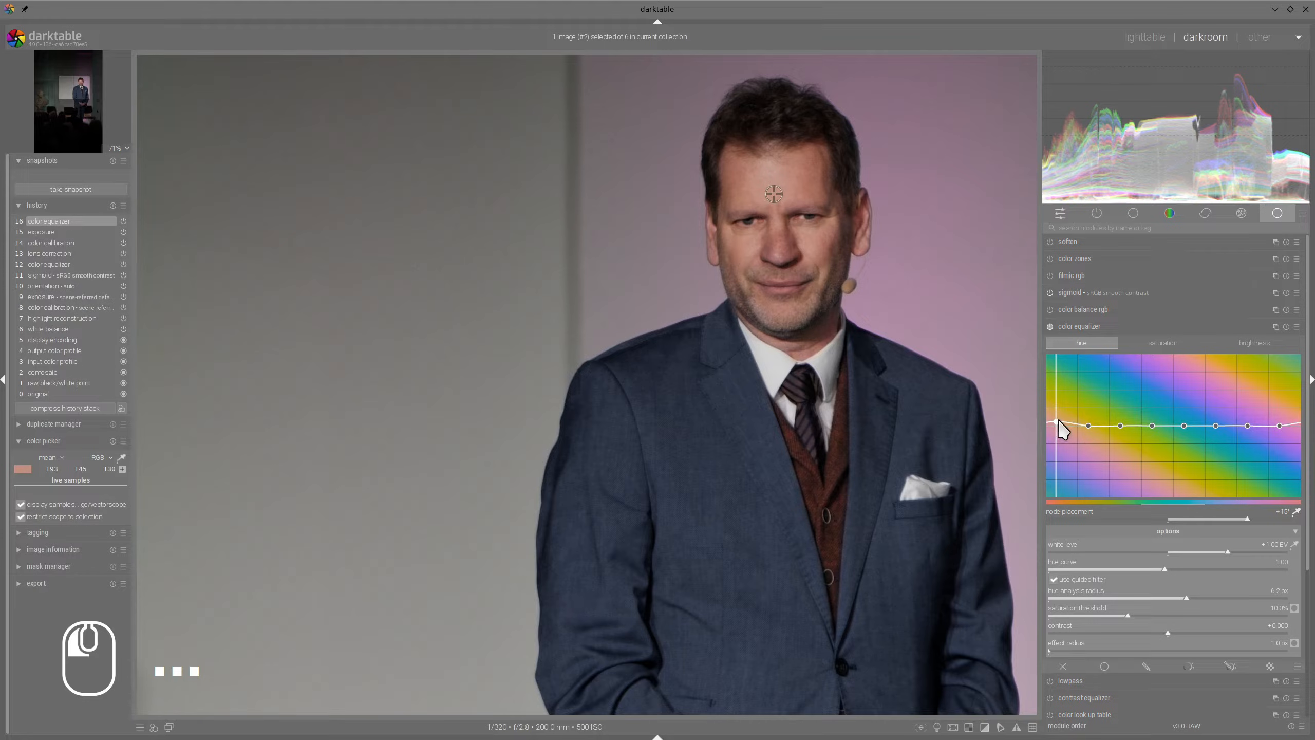
drag(1062, 429, 1062, 429)
scroll(796, 253, up, 2)
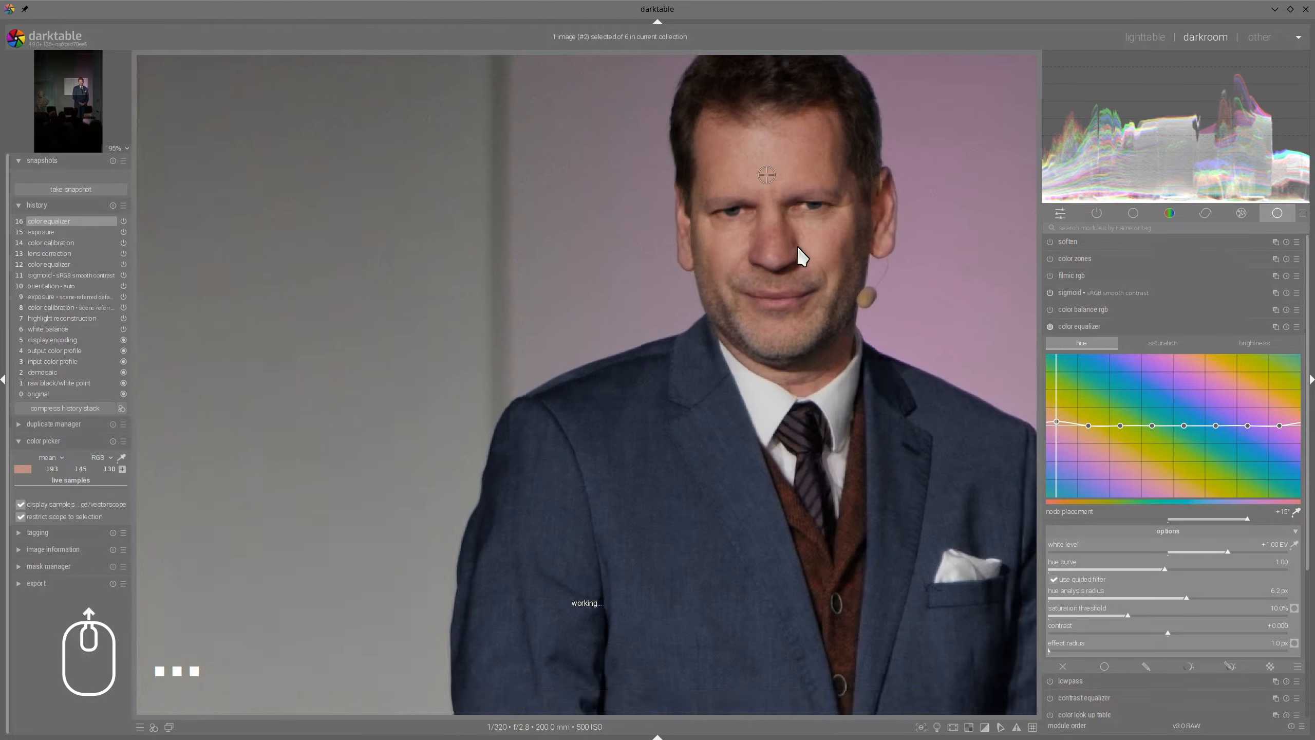
click(800, 286)
click(1298, 512)
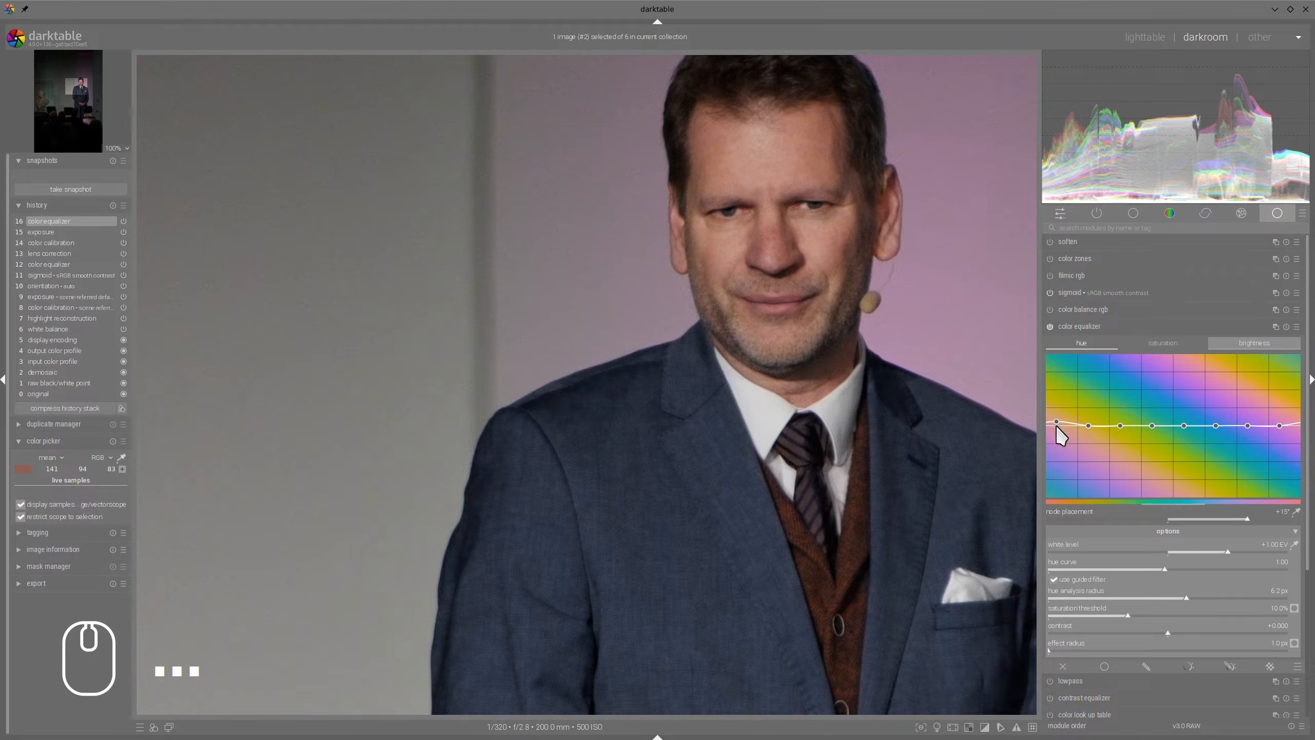
Step: Reduce the hue curve smoothing to 0.12 and readjust the skin tone's hue node to a slight rise
drag(1166, 570, 1058, 580)
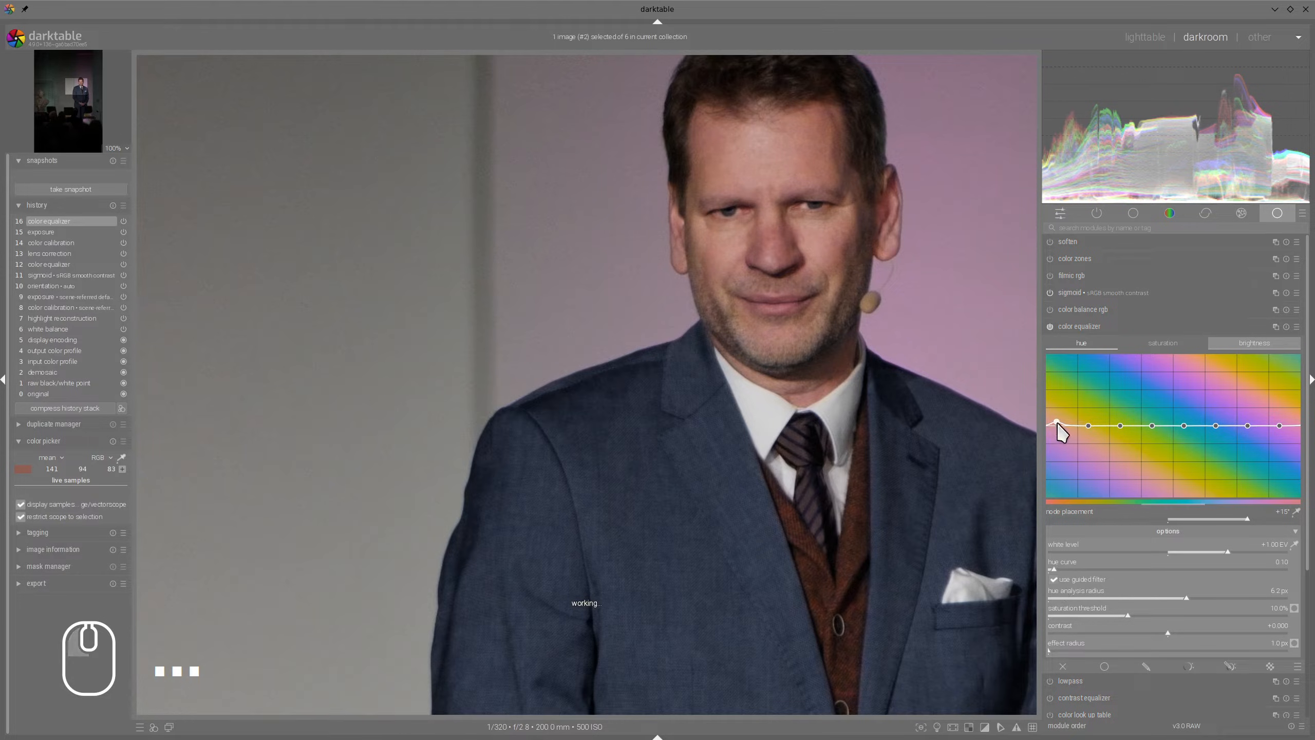
drag(1056, 424, 1056, 404)
mouse_move(1053, 568)
mouse_down()
mouse_move(1204, 570)
mouse_move(1028, 587)
mouse_move(1057, 585)
mouse_up()
drag(1057, 409, 1059, 422)
drag(1061, 428, 1057, 421)
middle_click(790, 408)
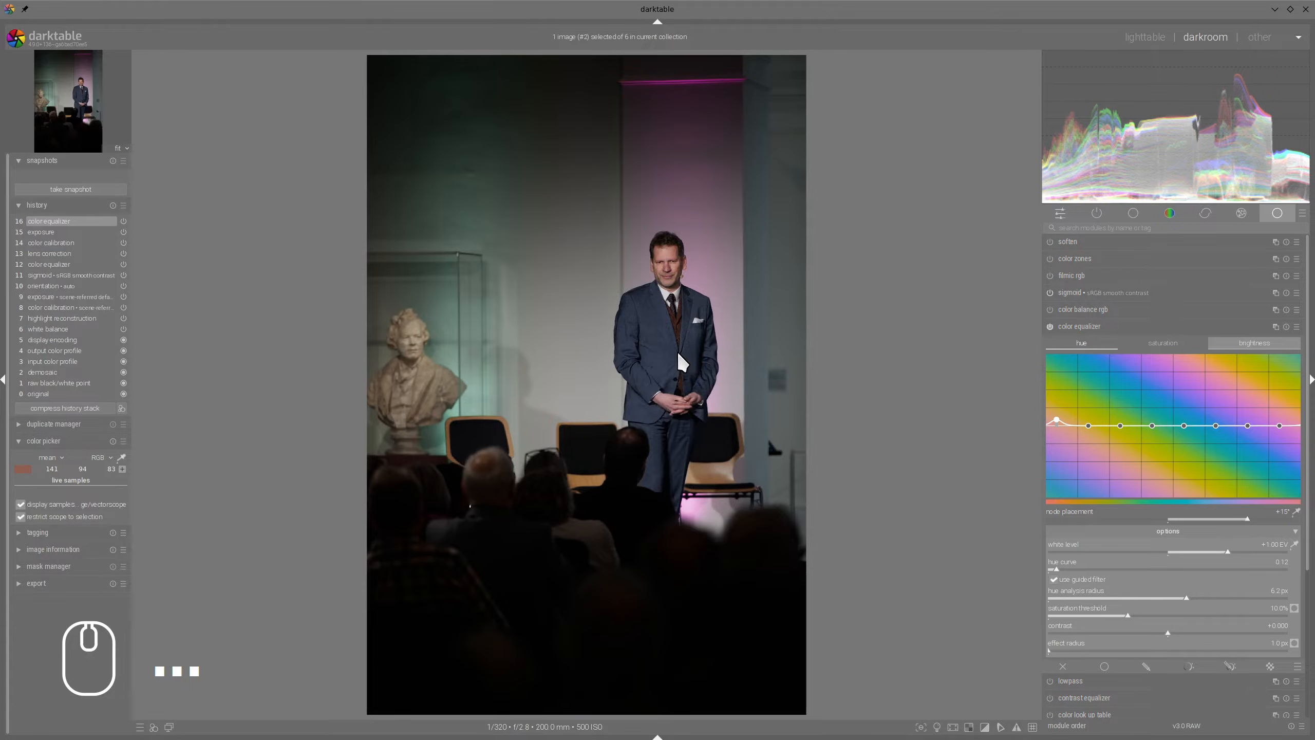
scroll(678, 353, up, 3)
scroll(679, 353, down, 3)
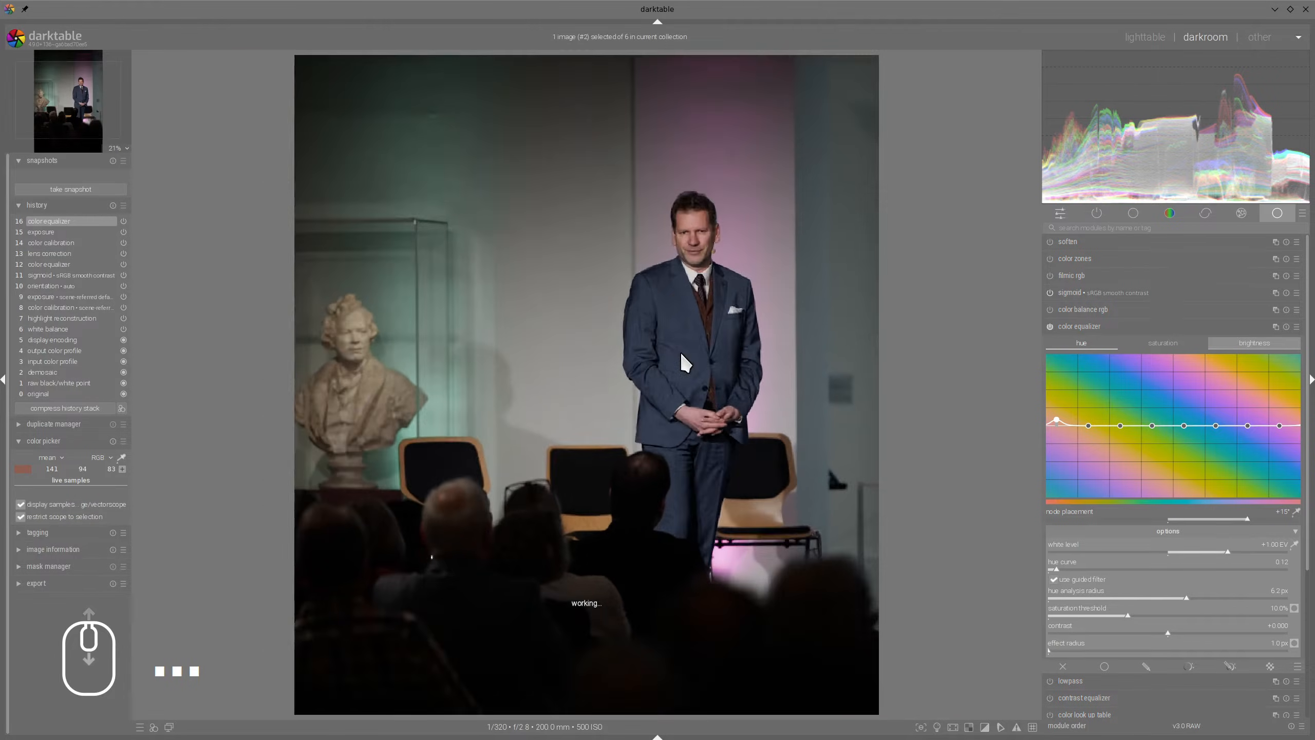
Step: In color balance rgb, set global vibrance +12.11%, shadow/midtone/highlight saturation +41.47%, +14.11% and -17.89%, and midtone/highlight brilliance +6.11% and +10.32%
click(1105, 325)
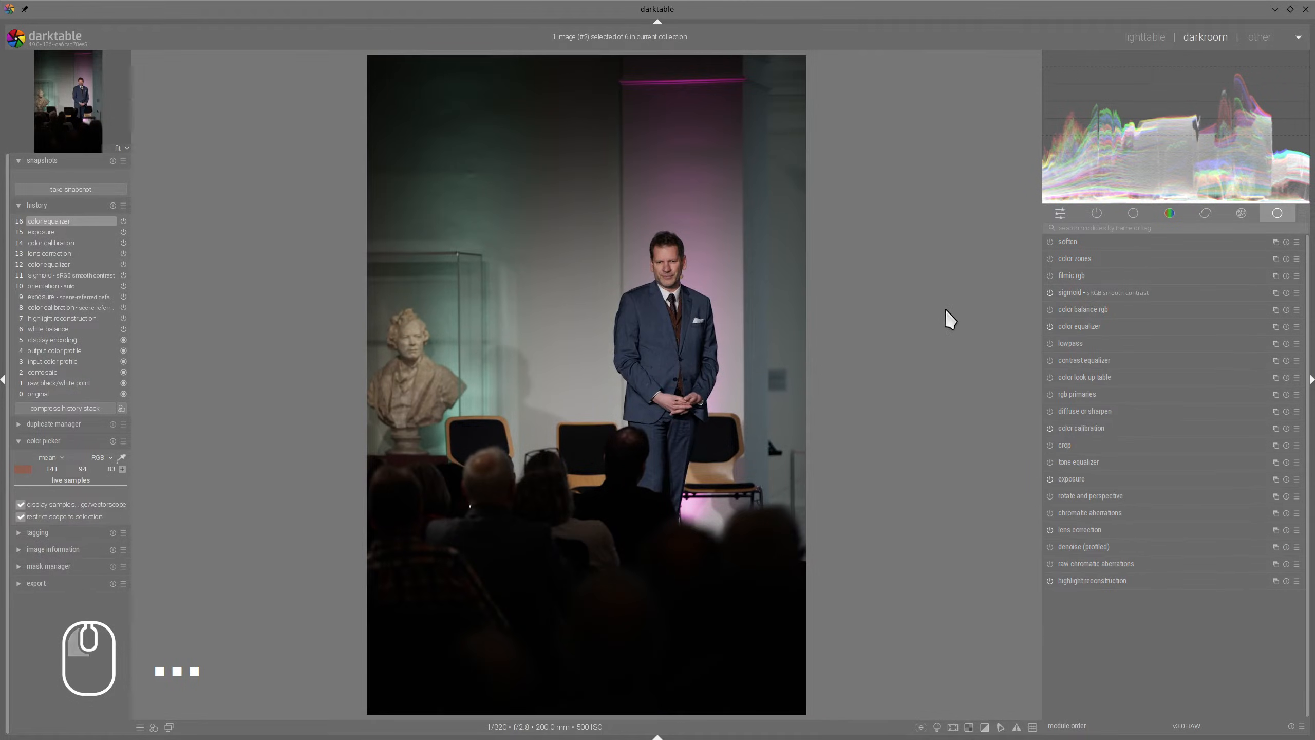
click(1071, 309)
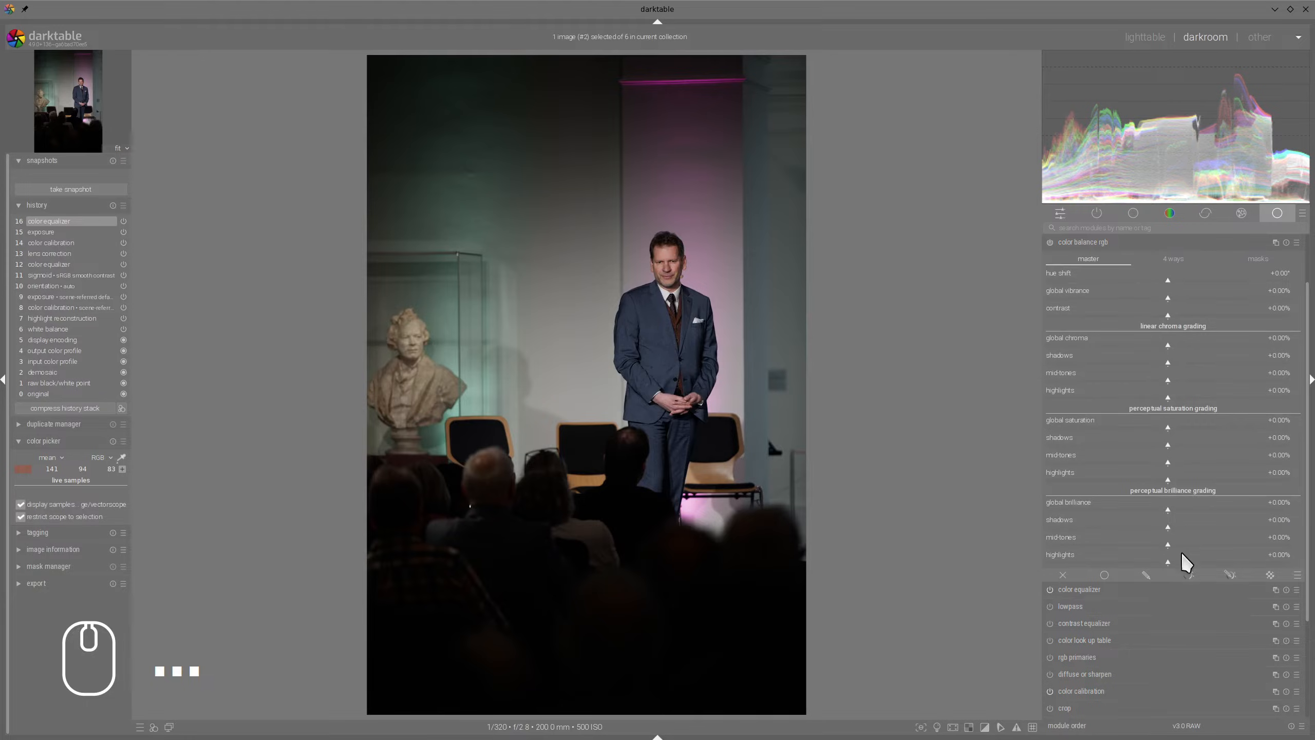
drag(1166, 552, 1191, 476)
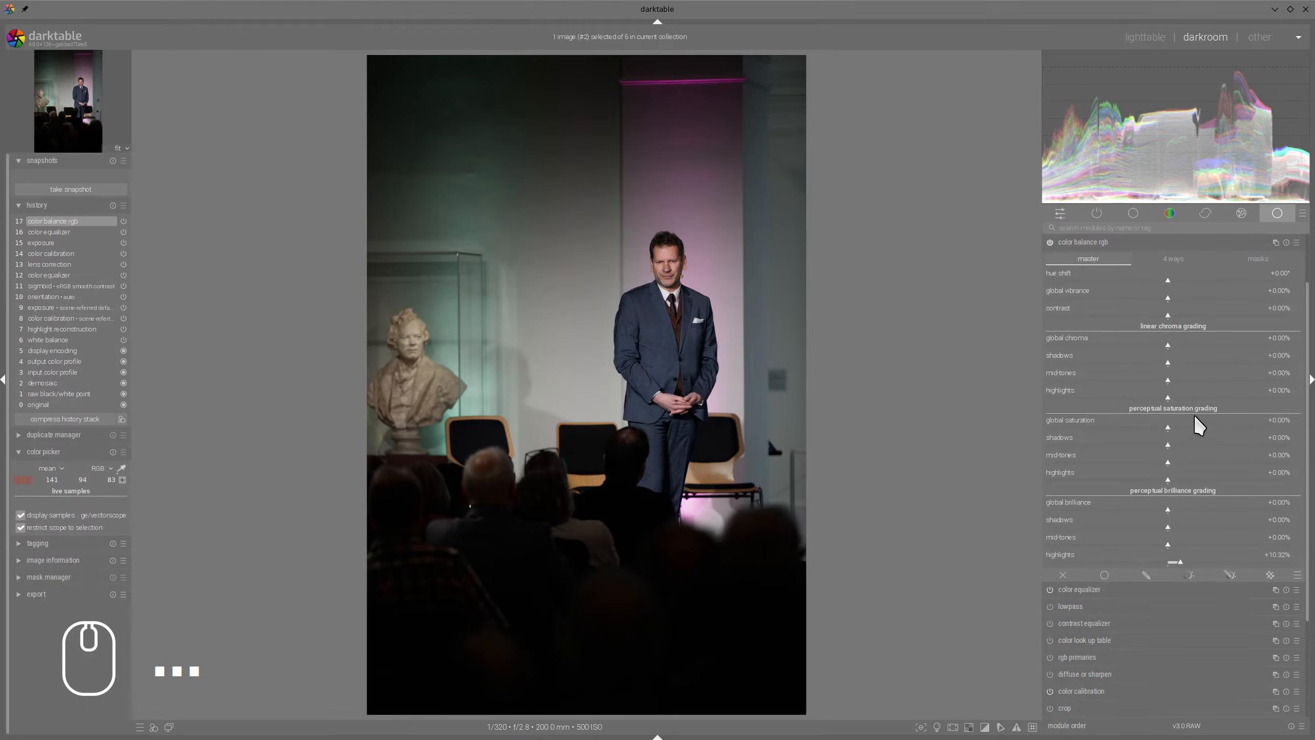
click(1219, 442)
click(1186, 460)
click(1146, 478)
click(1098, 241)
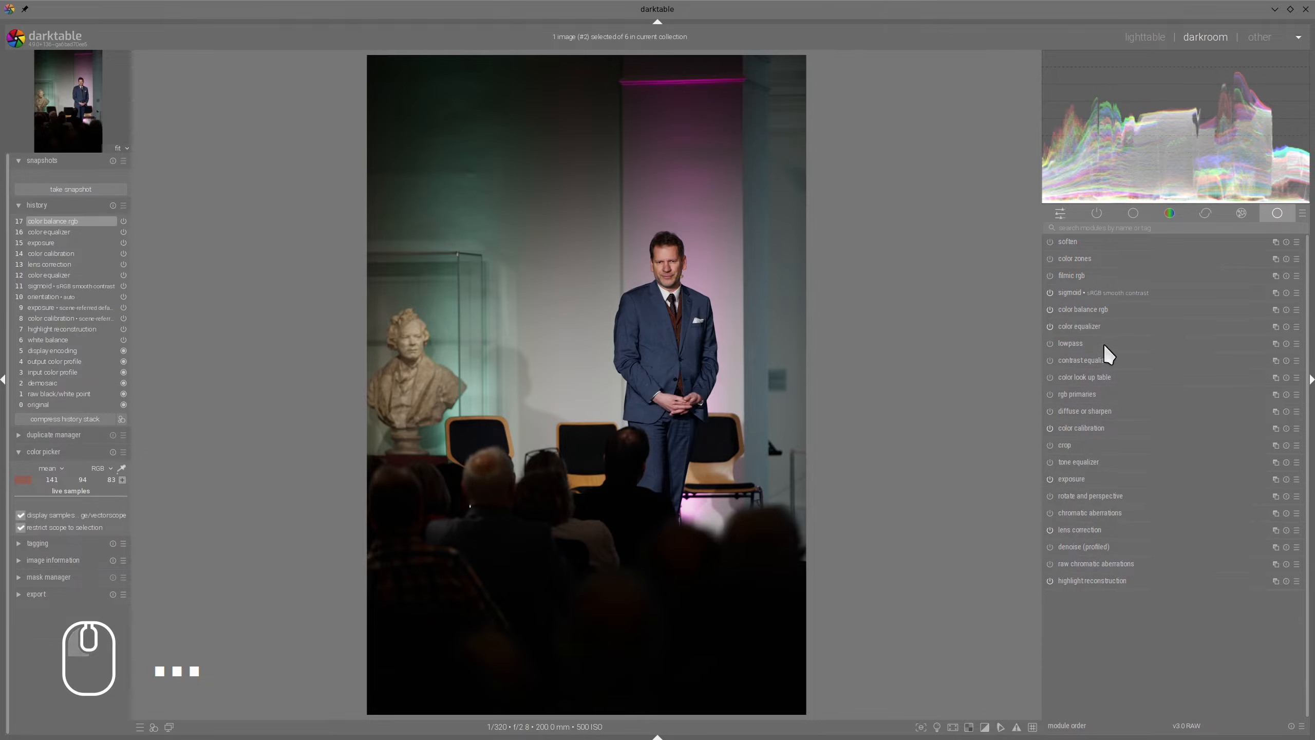
click(1075, 309)
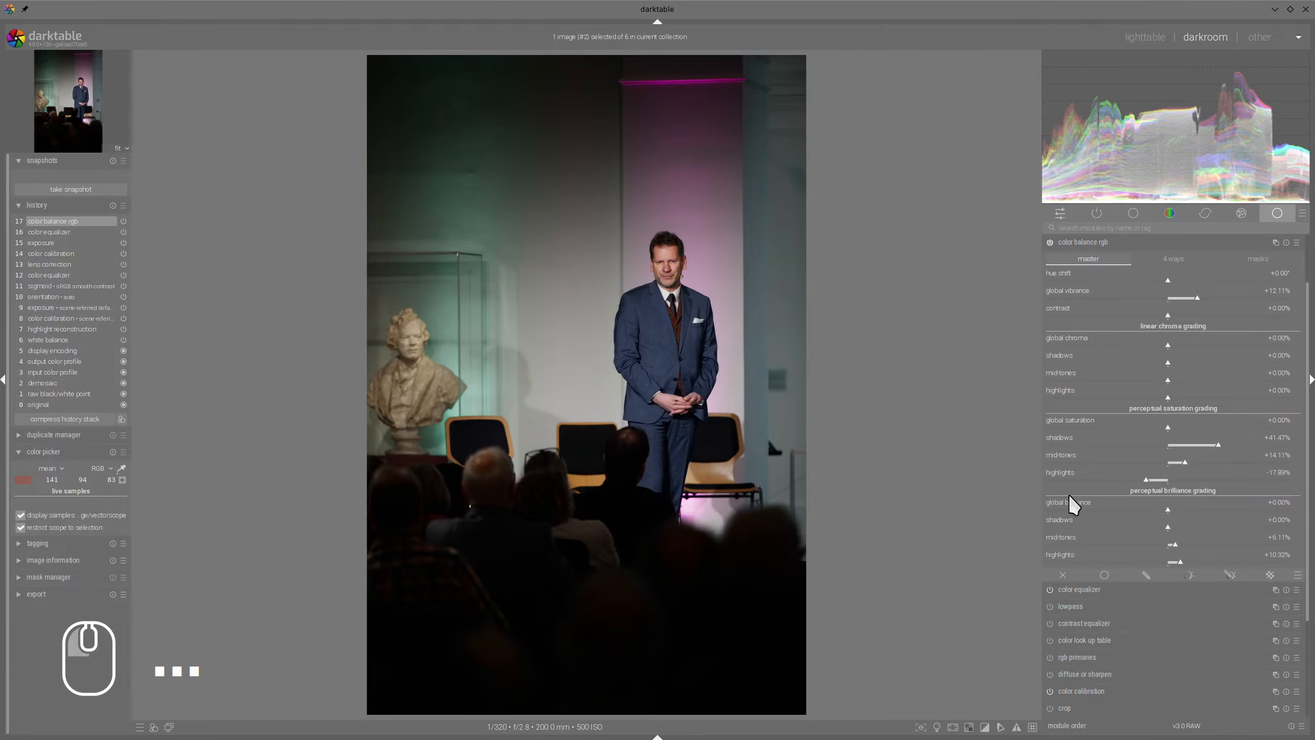
click(1123, 243)
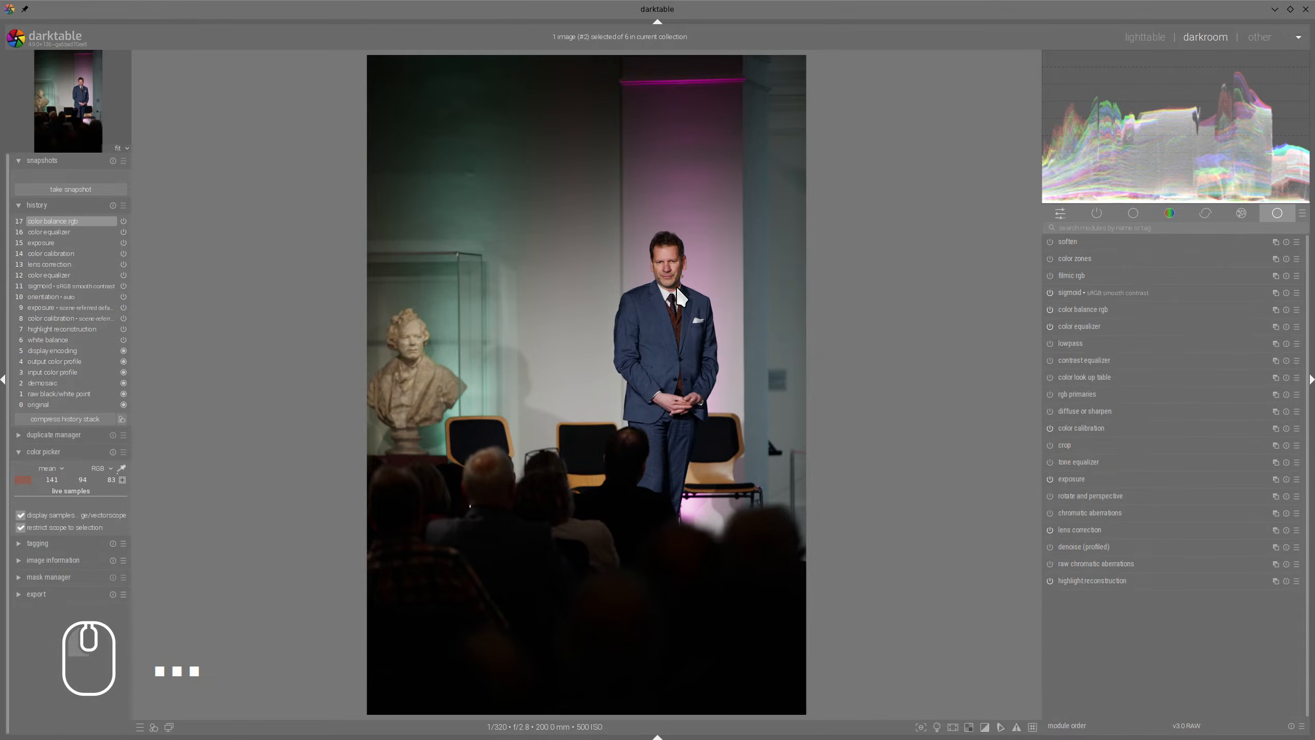
Step: Enable denoise (profiled) and check the result on the speaker's face and in the full photo
scroll(676, 285, up, 1)
scroll(683, 297, up, 5)
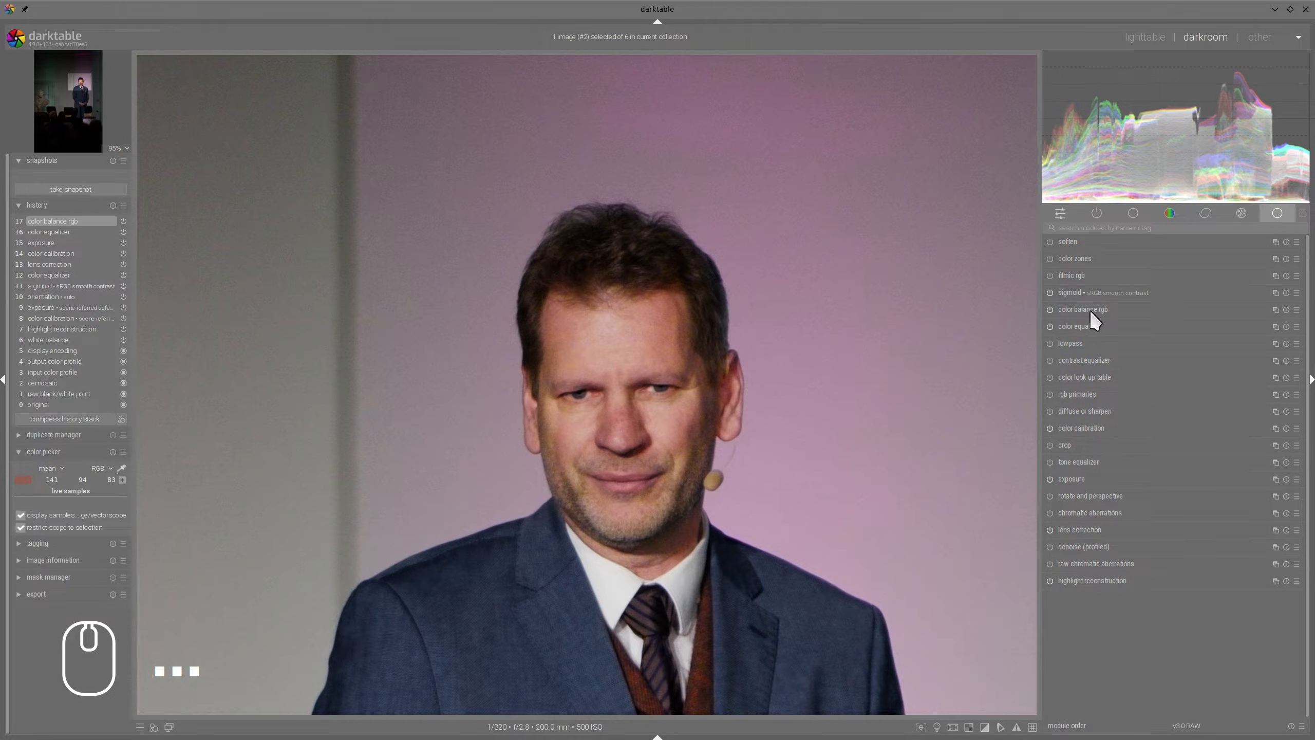
click(1078, 329)
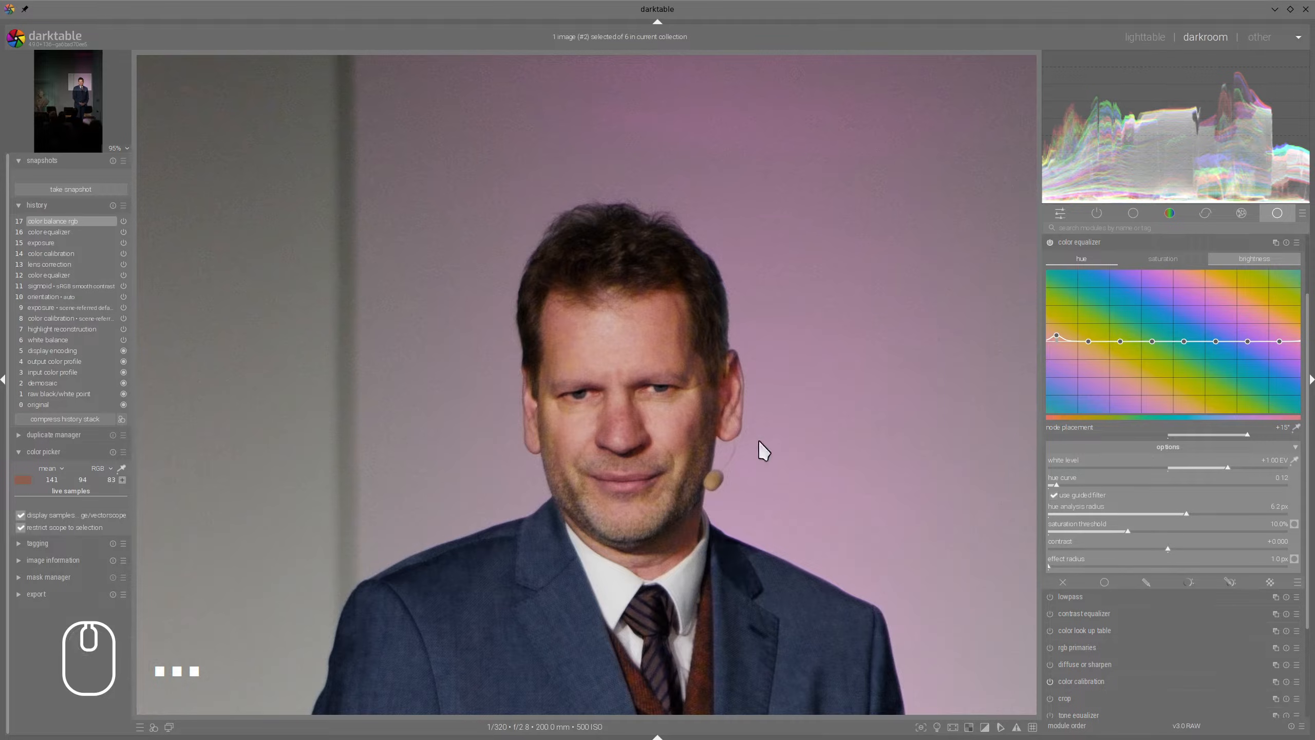
click(1086, 241)
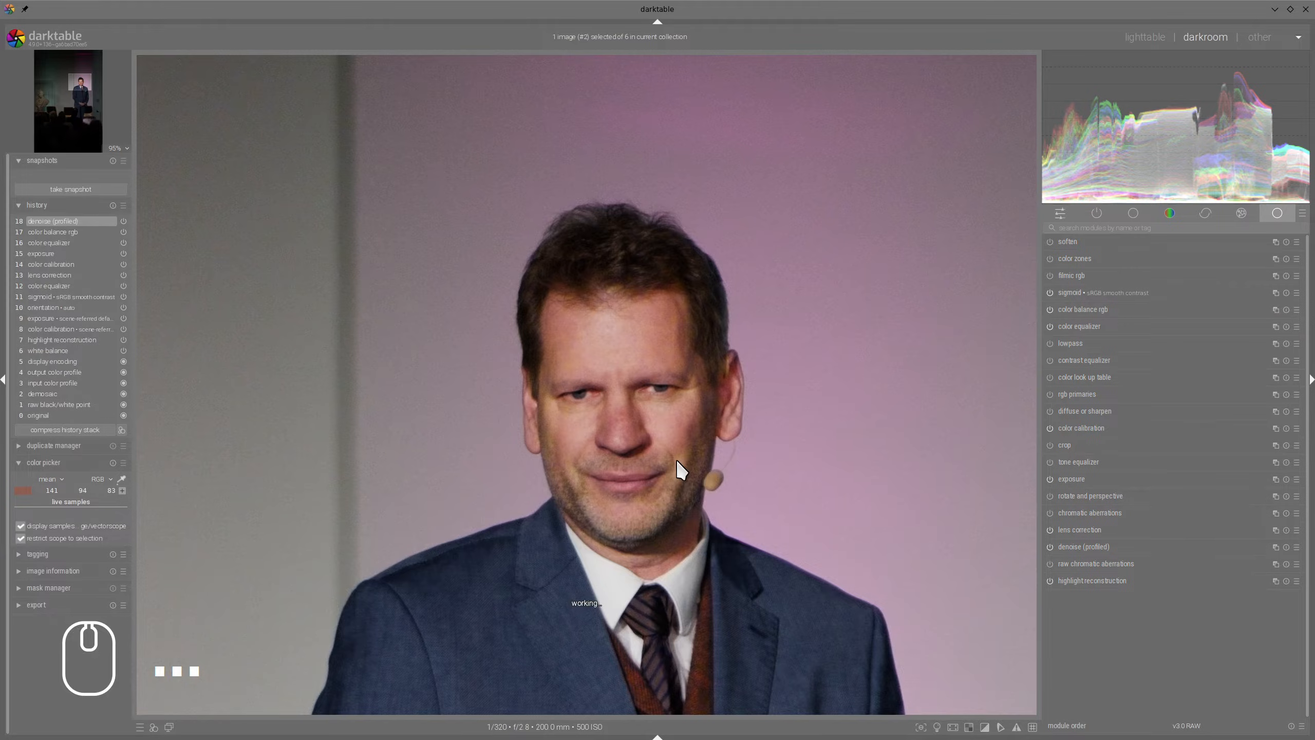
scroll(845, 497, down, 1)
scroll(843, 497, down, 3)
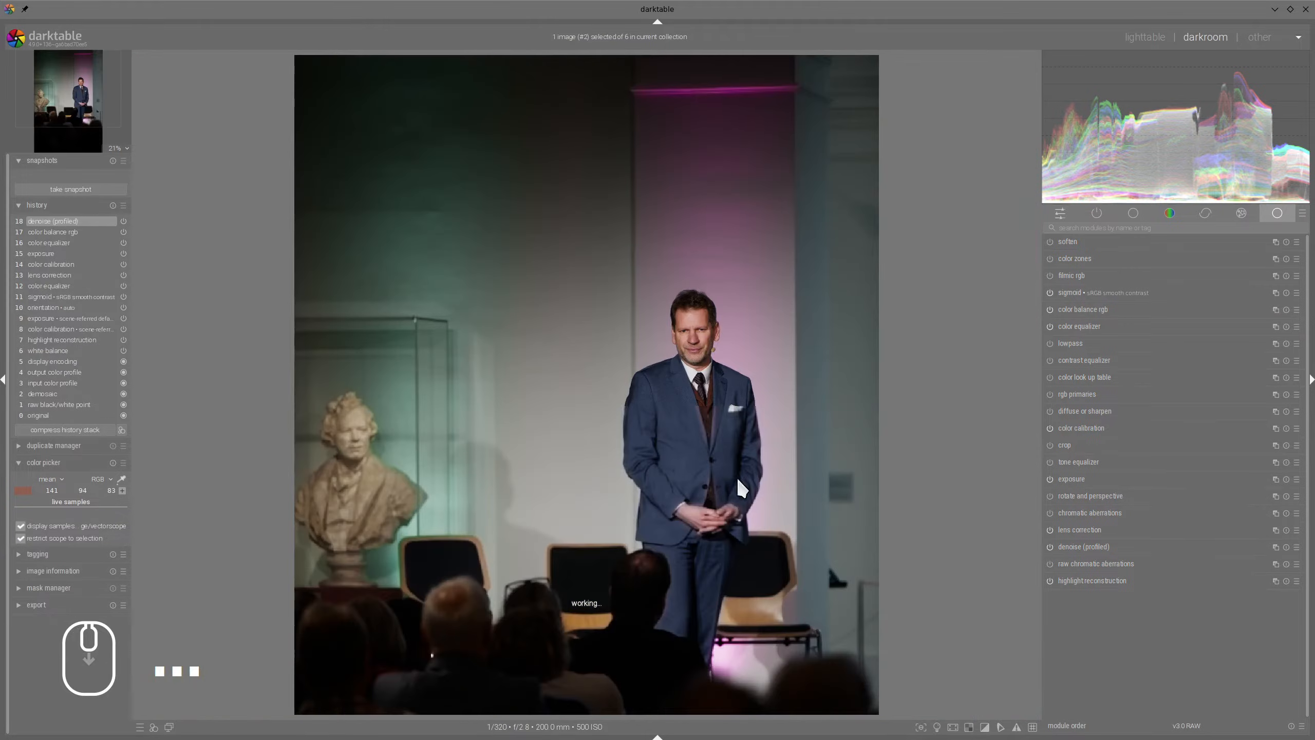
scroll(728, 467, up, 3)
drag(794, 415, 808, 640)
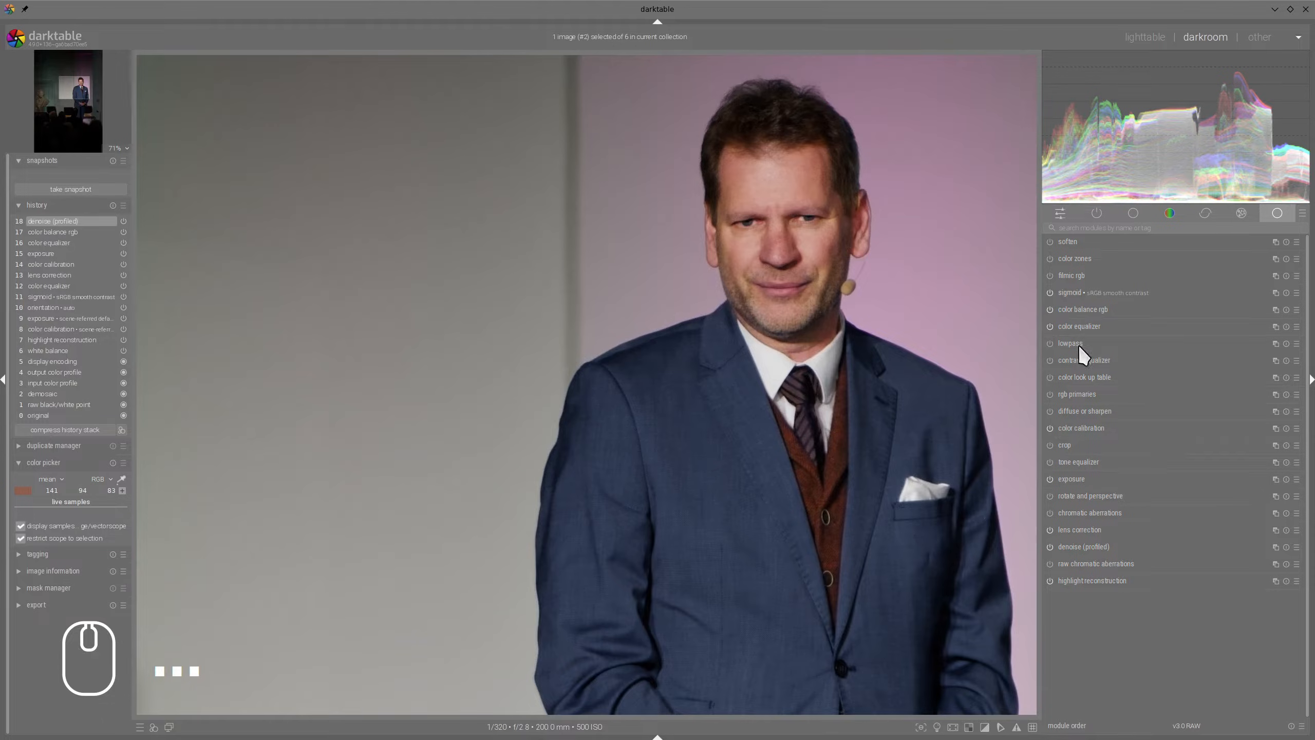
Step: Examine the speaker's skin and jacket up close alongside the color equalizer's hue graph to judge the finished edit
click(1088, 326)
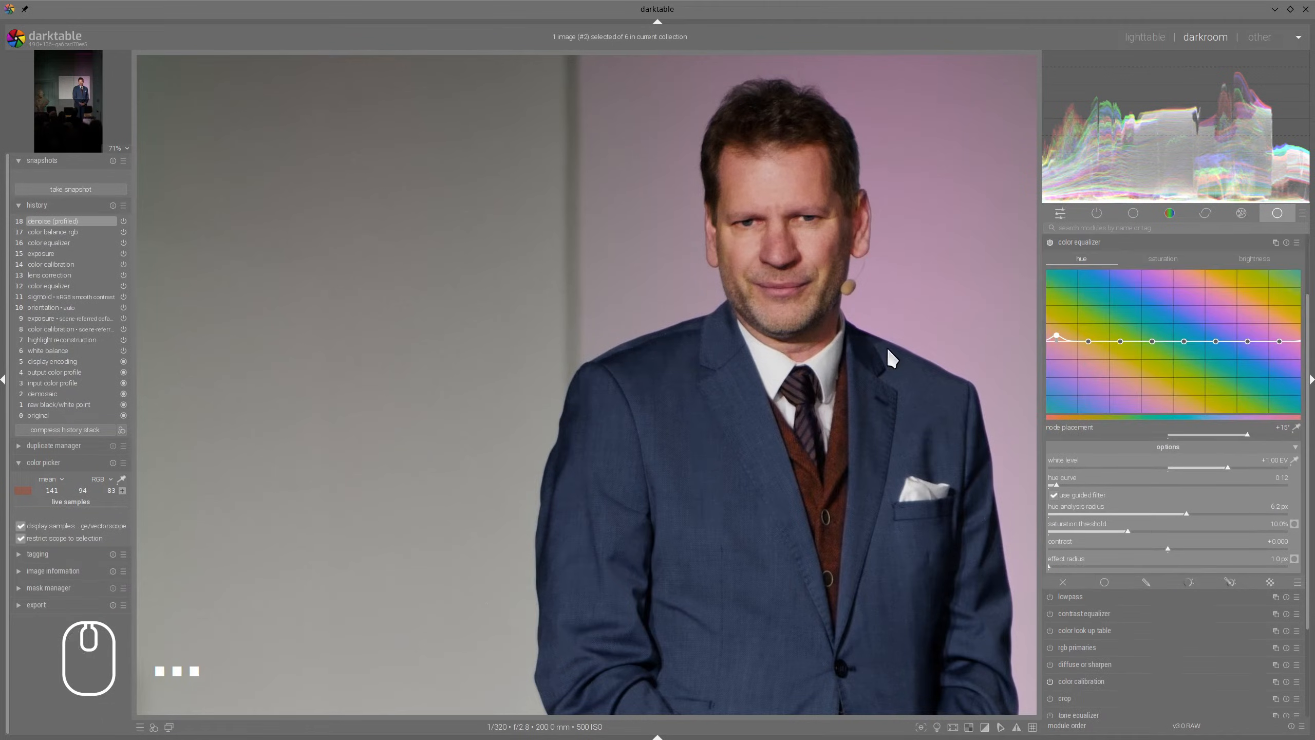
drag(886, 346, 806, 441)
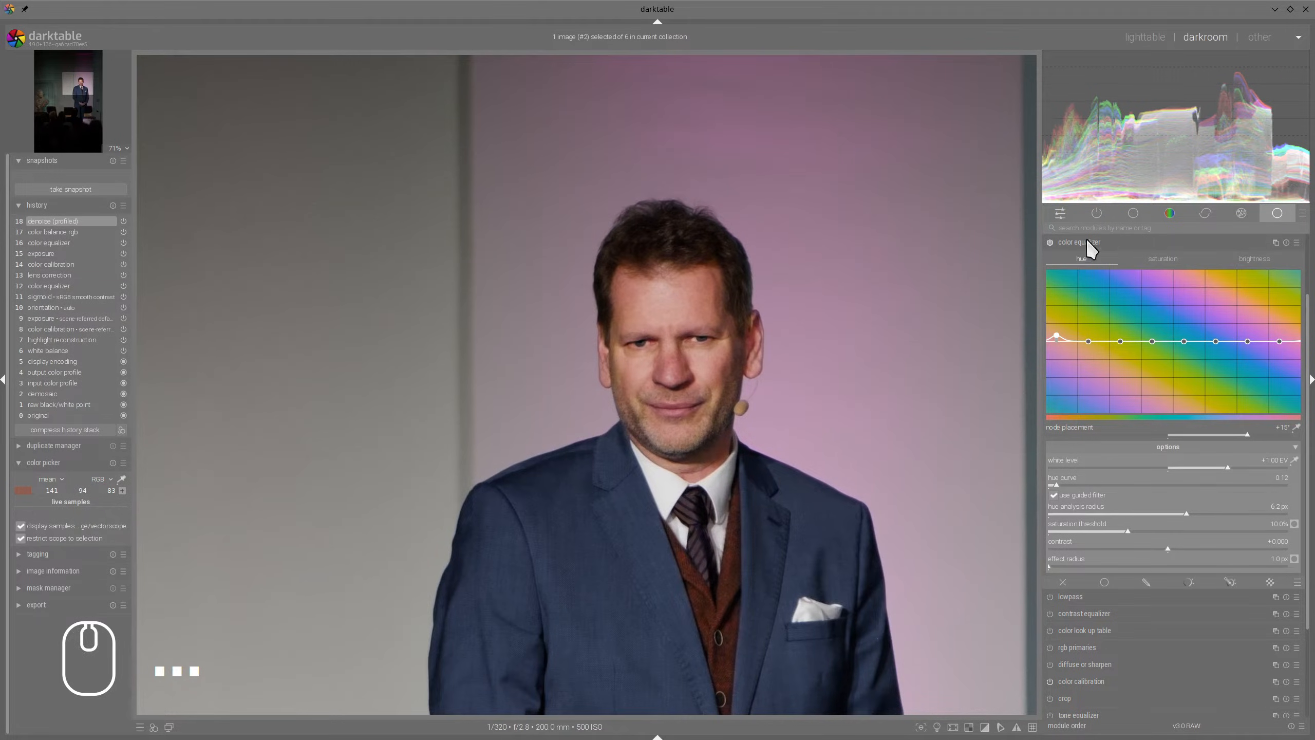
click(1099, 241)
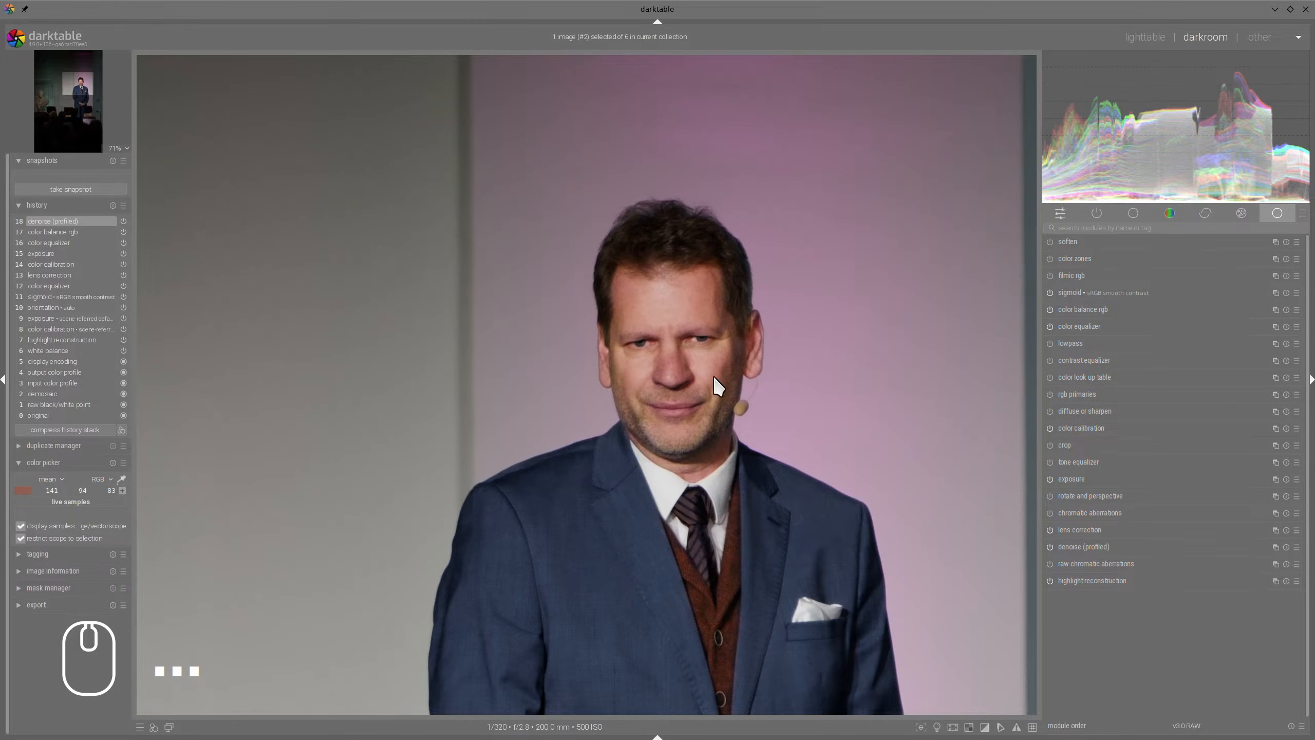
scroll(717, 376, up, 2)
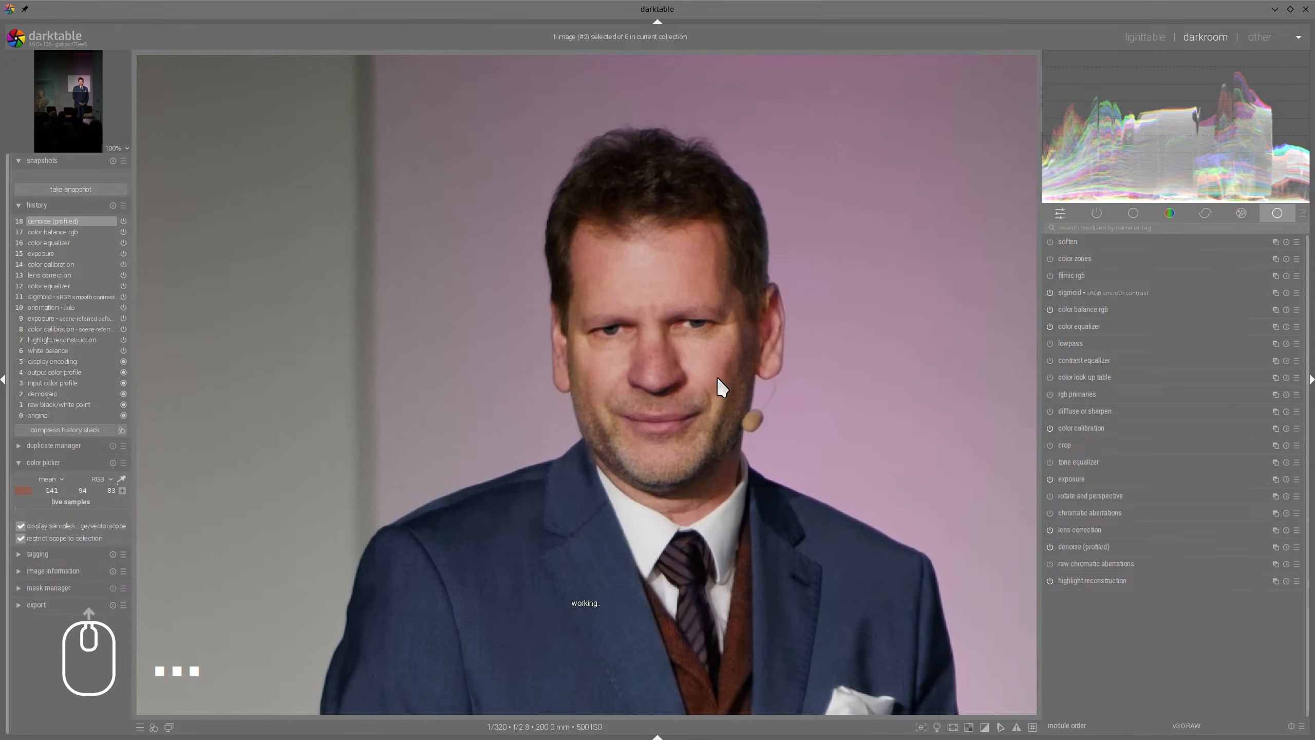
click(1074, 327)
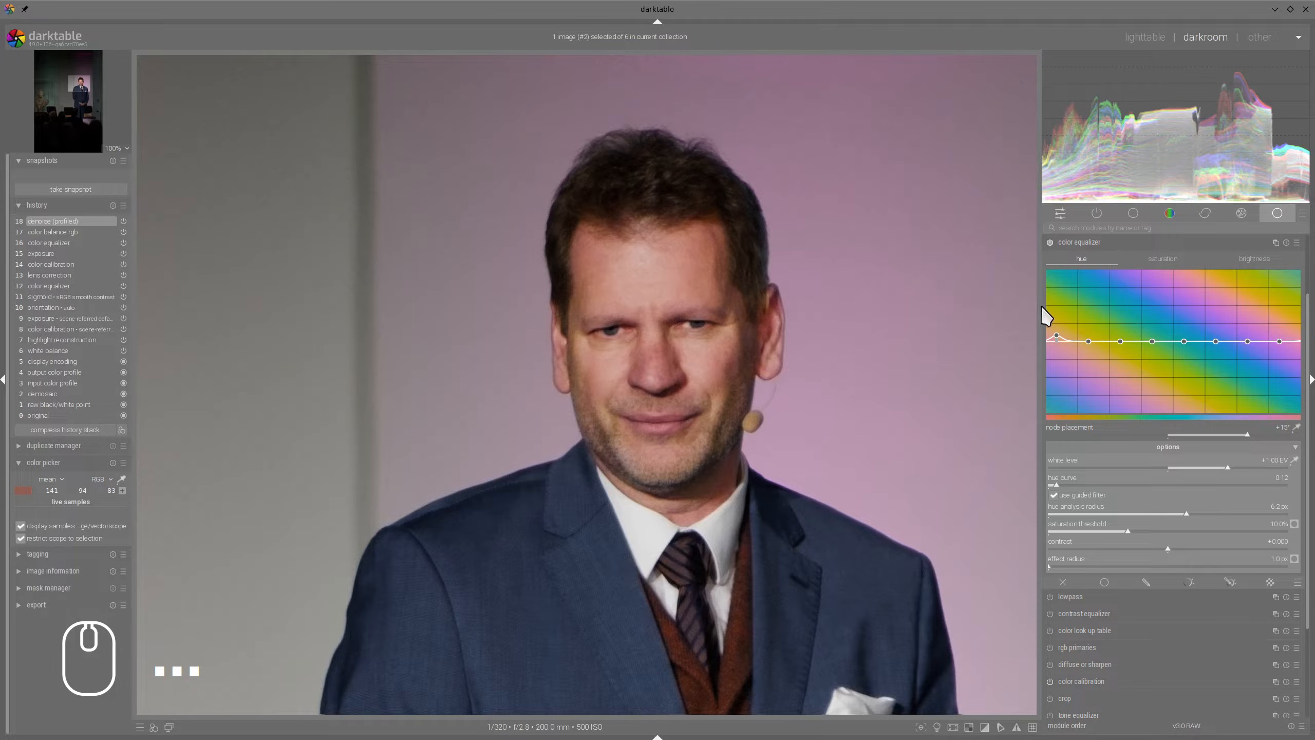
click(1079, 244)
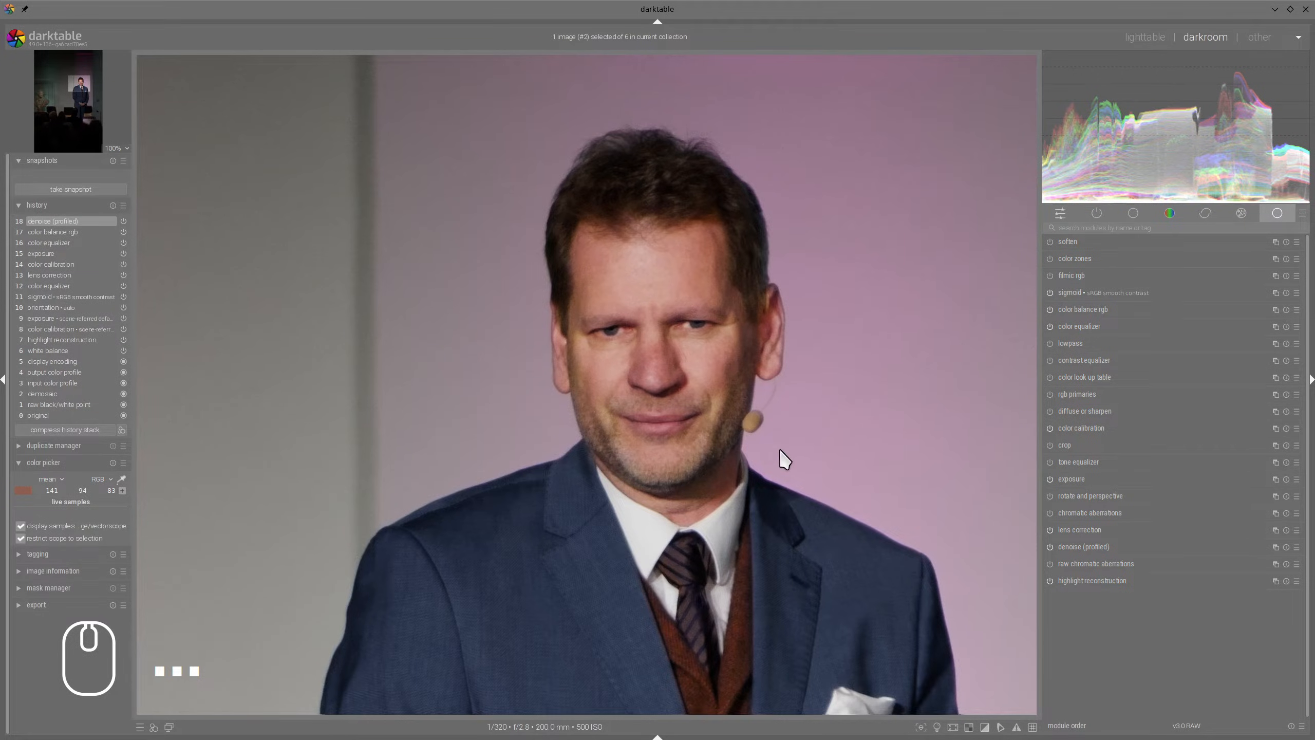
Step: Compare the whole stage photo with the color equalizer switched off and on
ctrl+scroll(736, 435, down, 3)
ctrl+scroll(737, 435, down, 4)
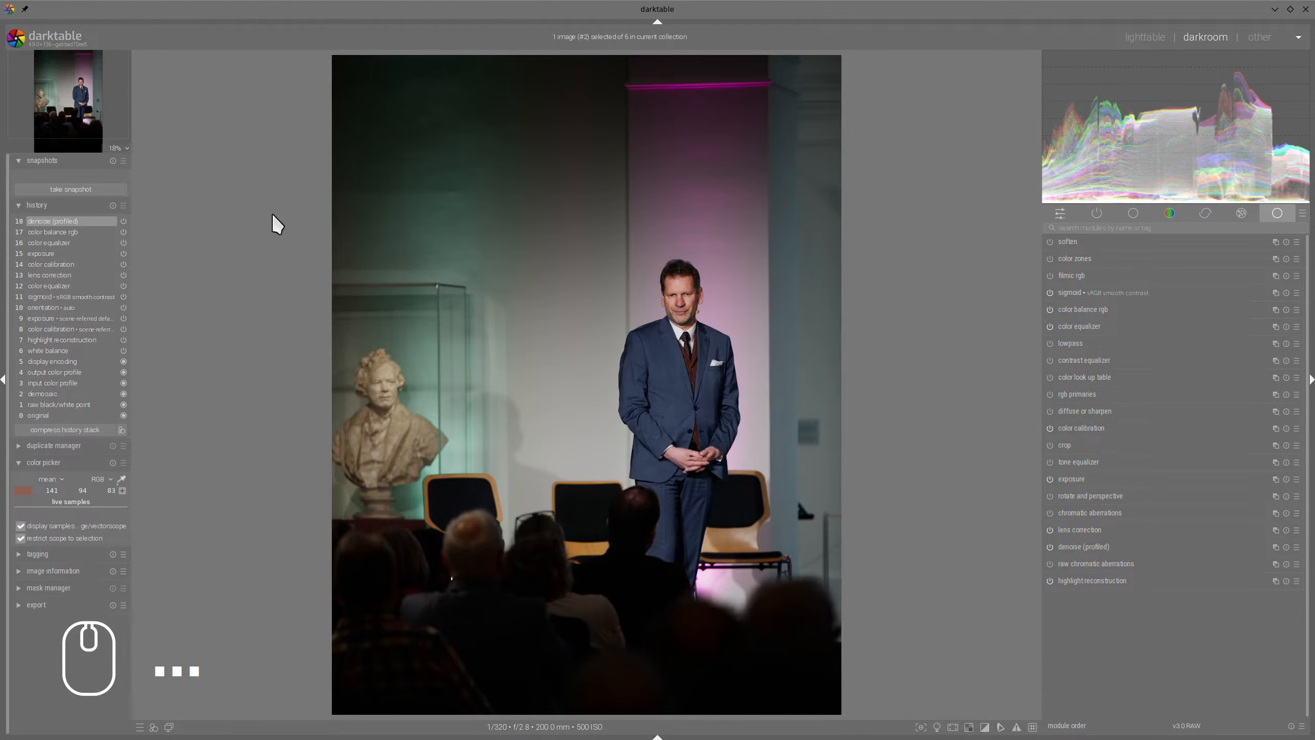
click(1050, 326)
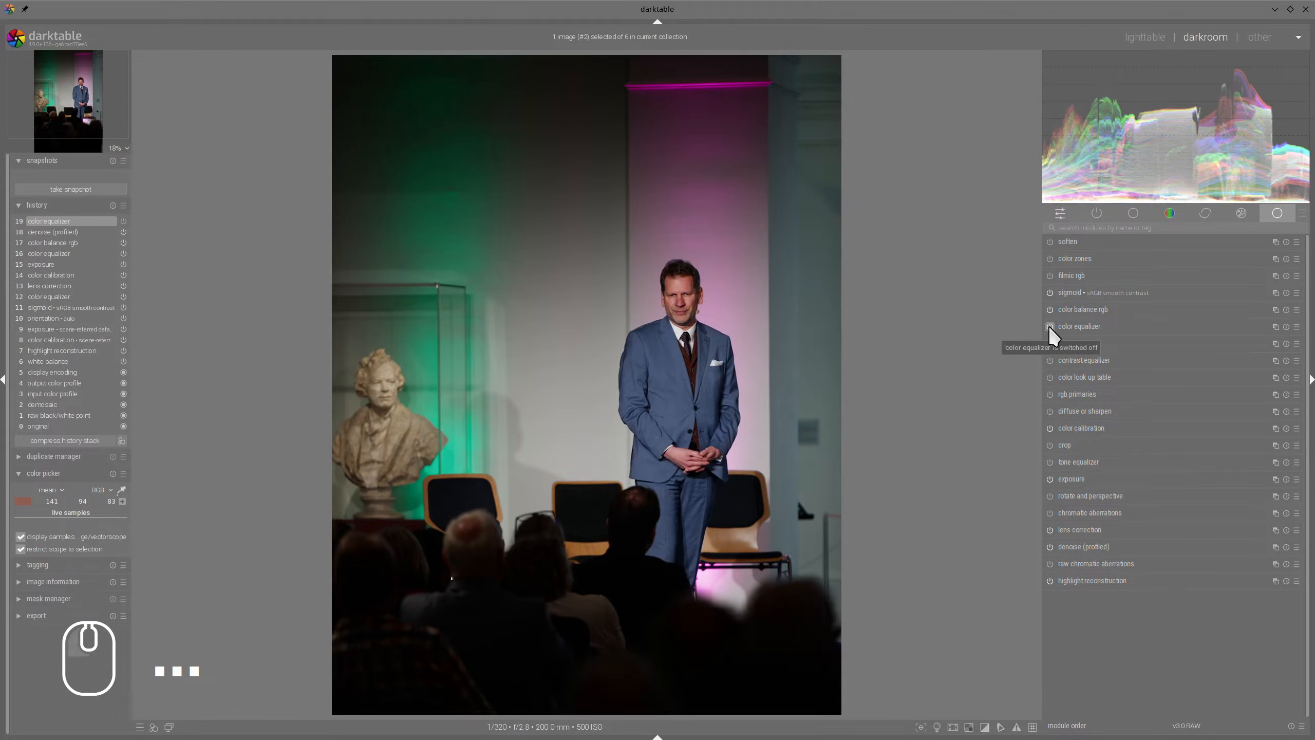
click(1050, 327)
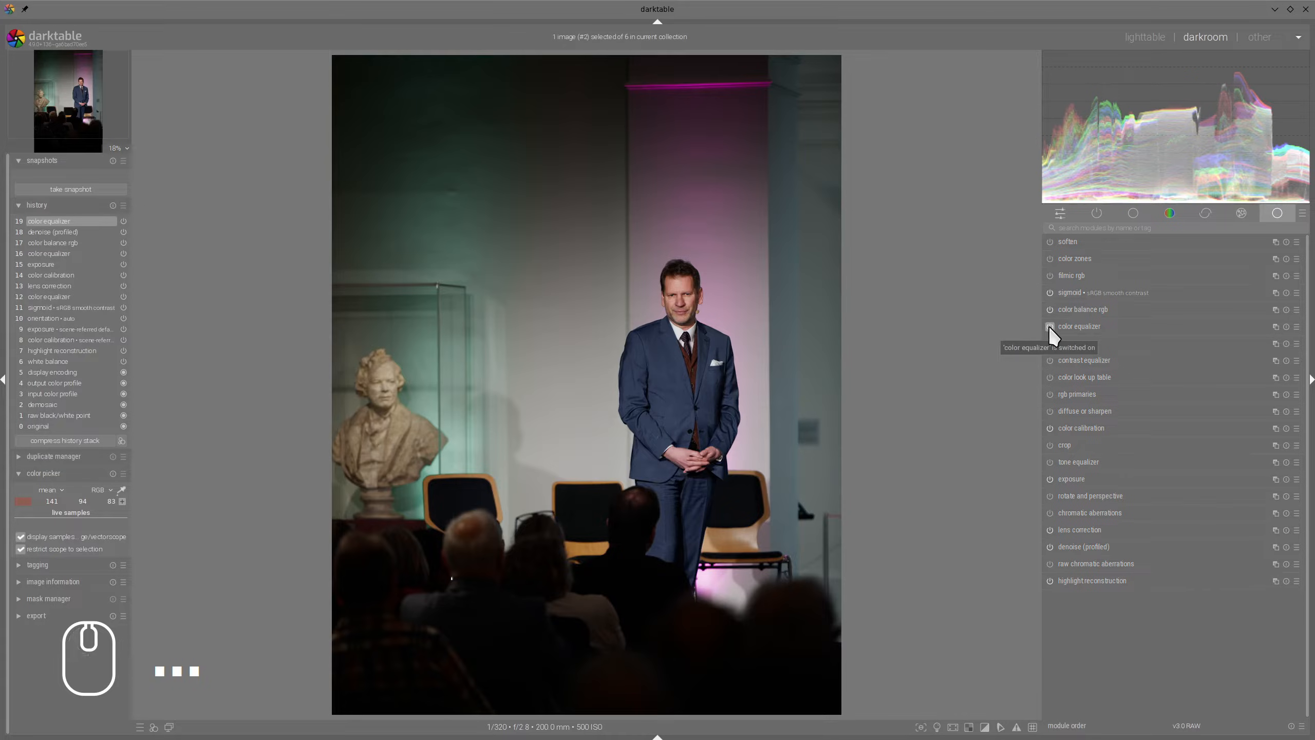
click(1049, 327)
click(1050, 326)
click(1051, 325)
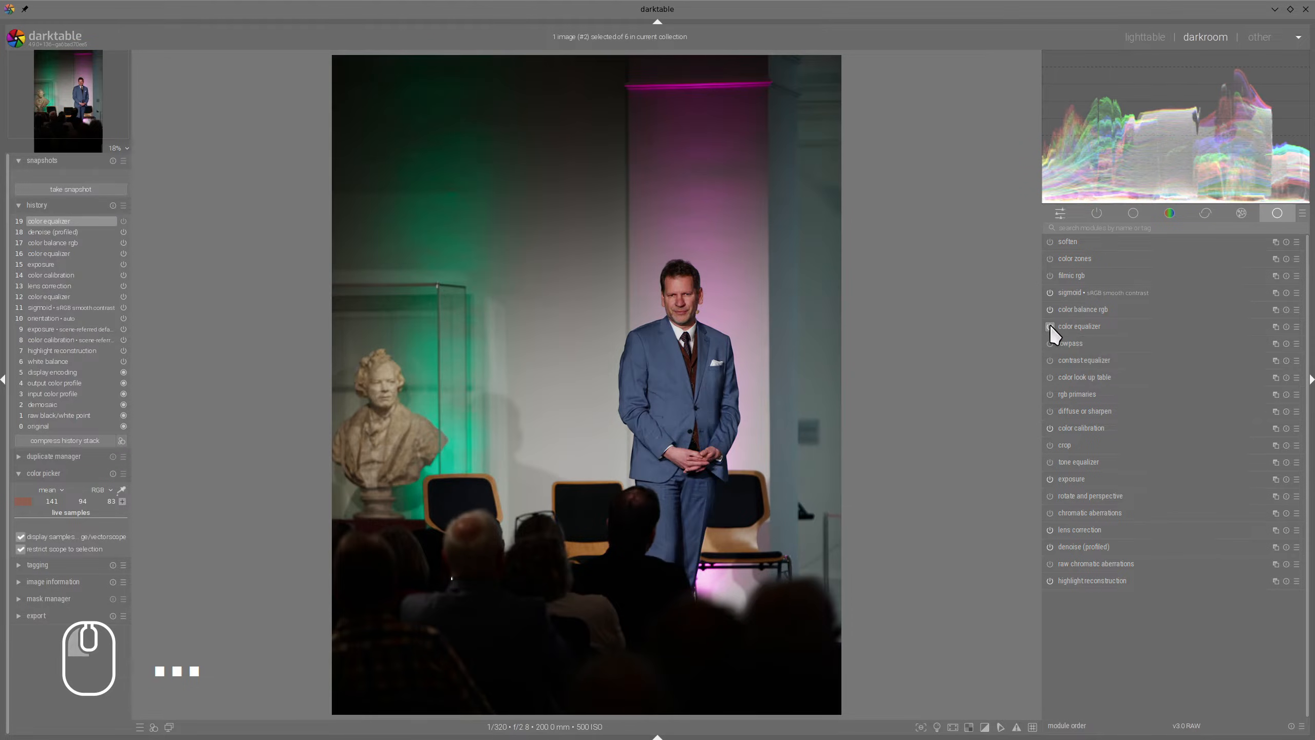
click(1051, 324)
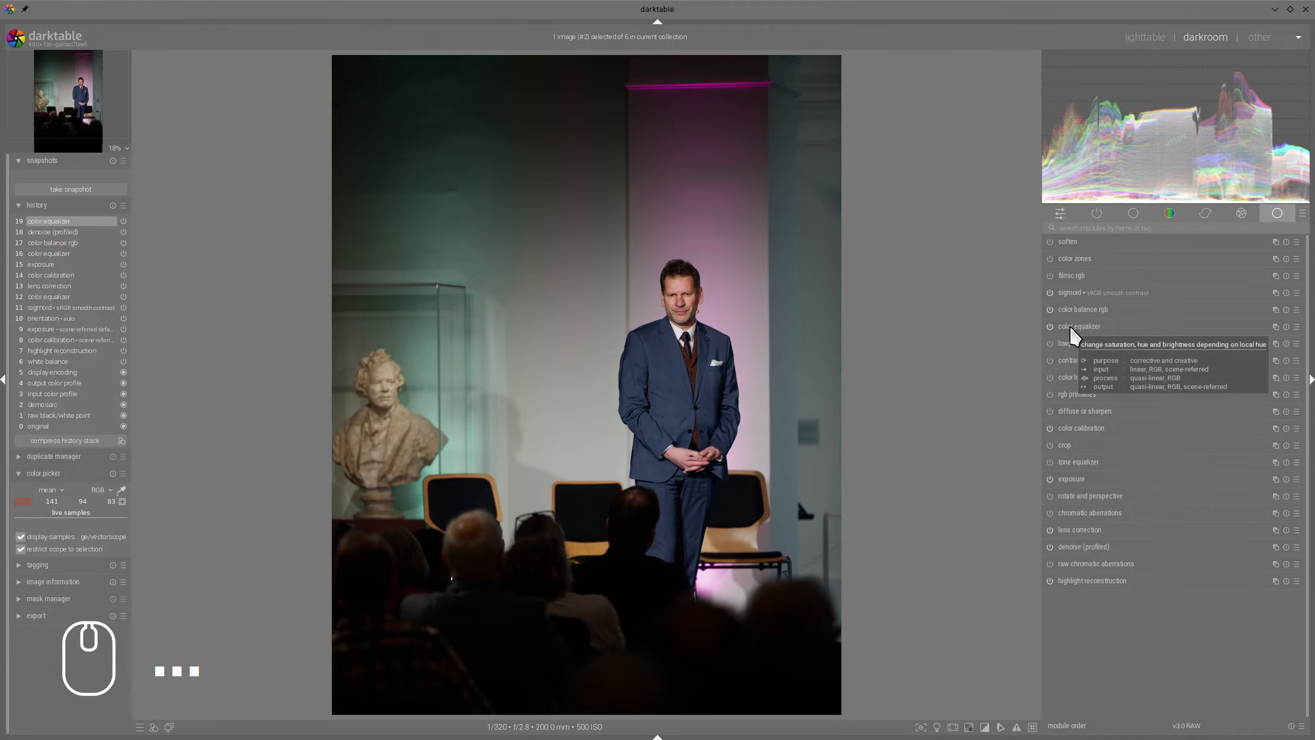
click(1070, 324)
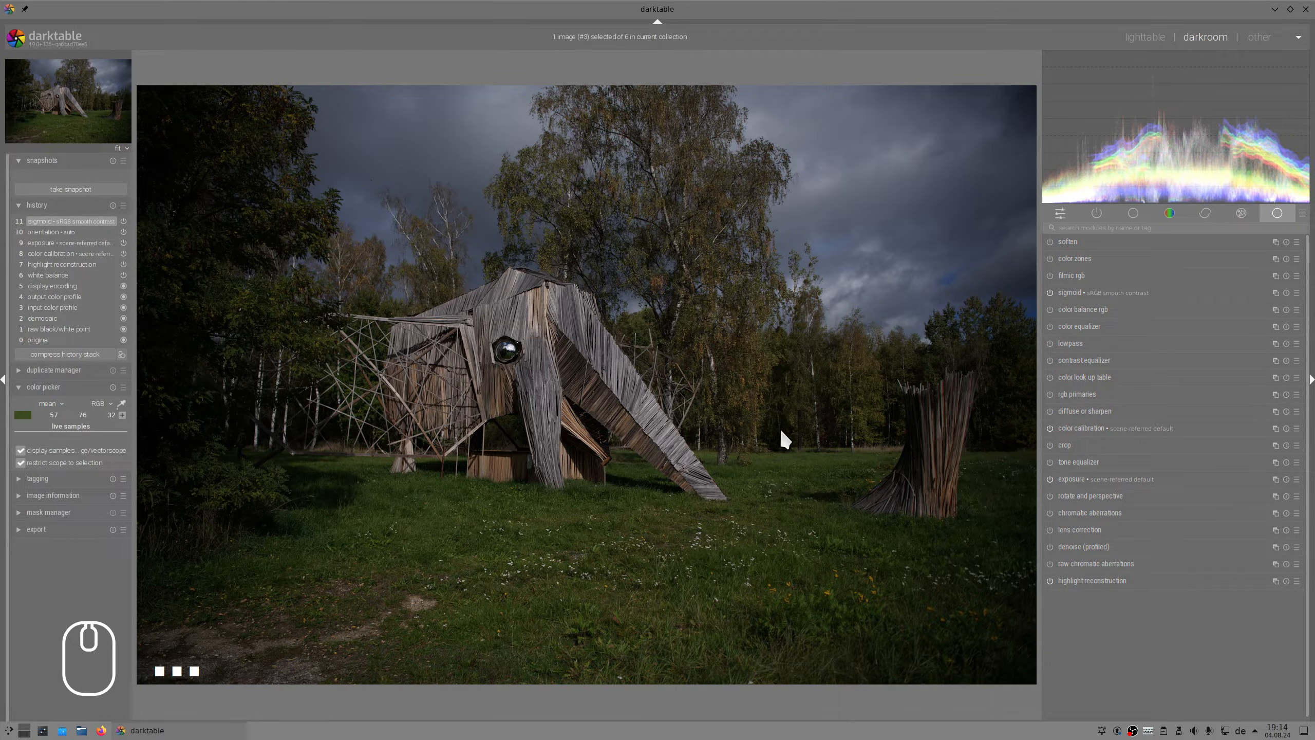
Step: Enable lens correction and denoise (profiled) for the wooden elephant photo
click(1051, 530)
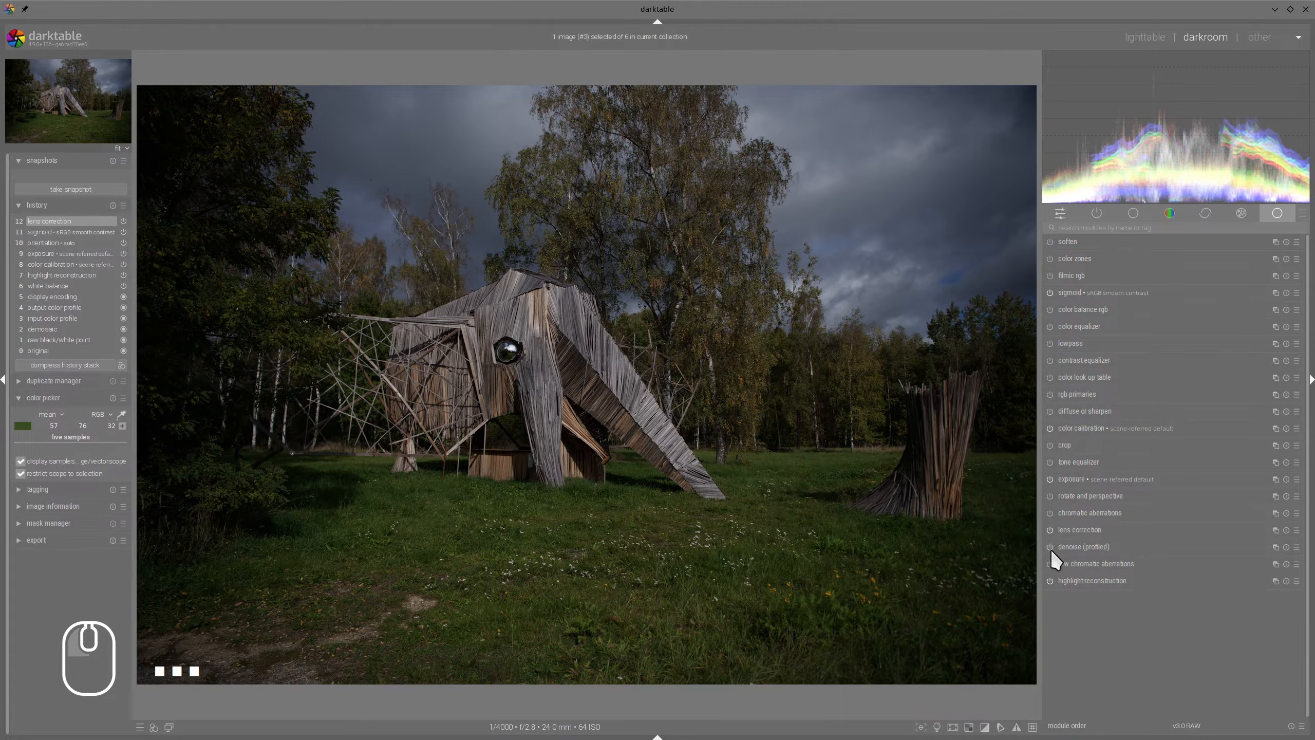
click(1050, 546)
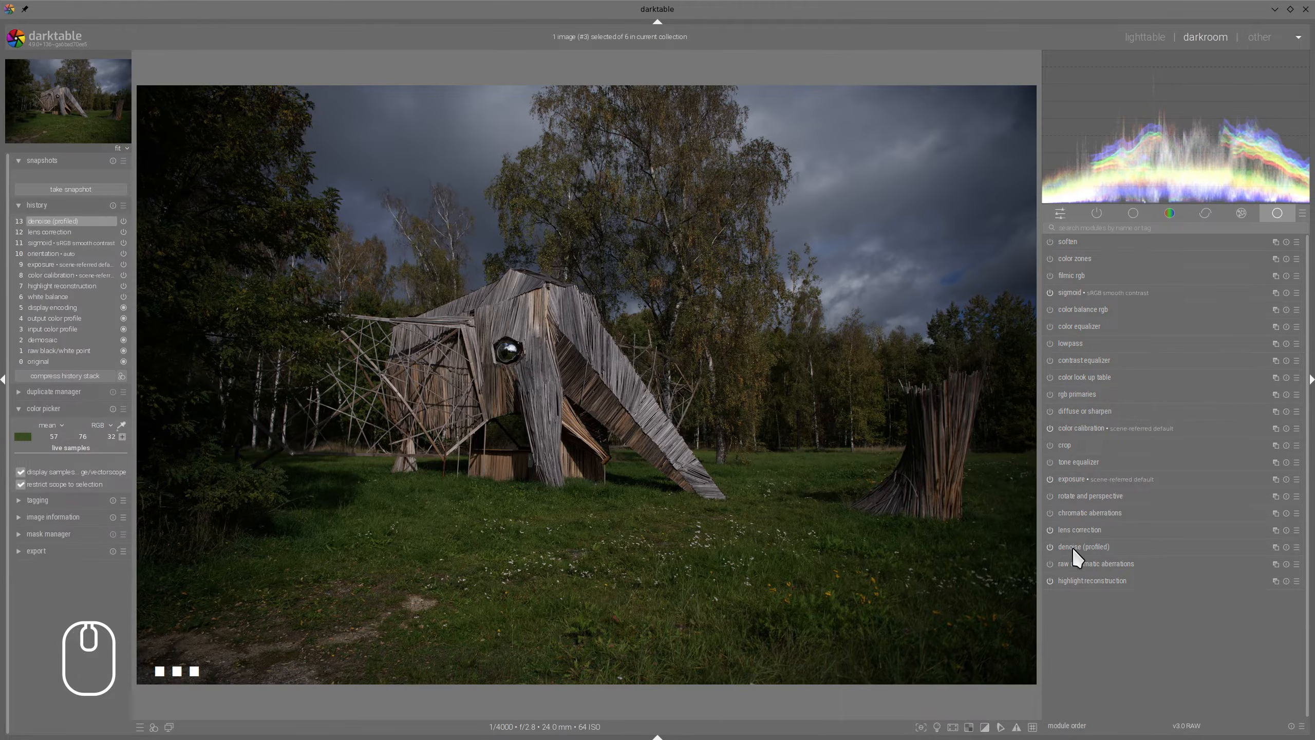
click(1072, 547)
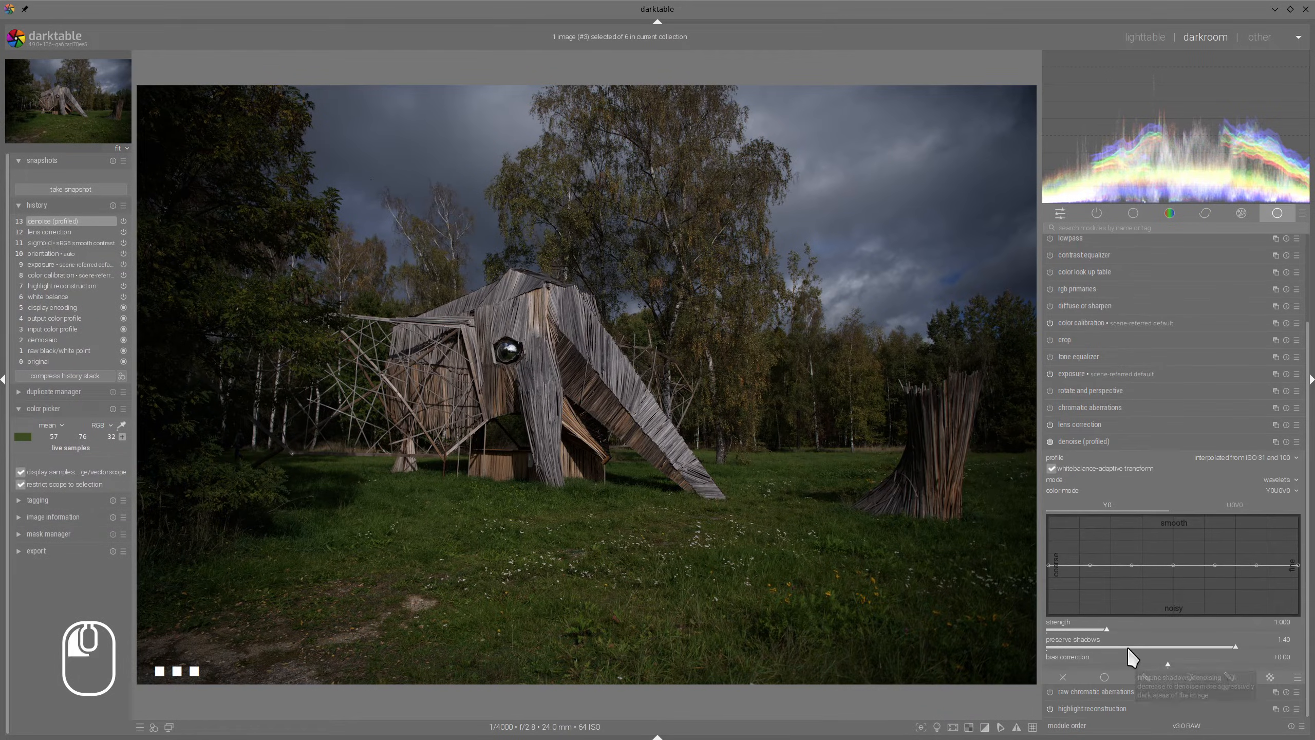
click(1094, 442)
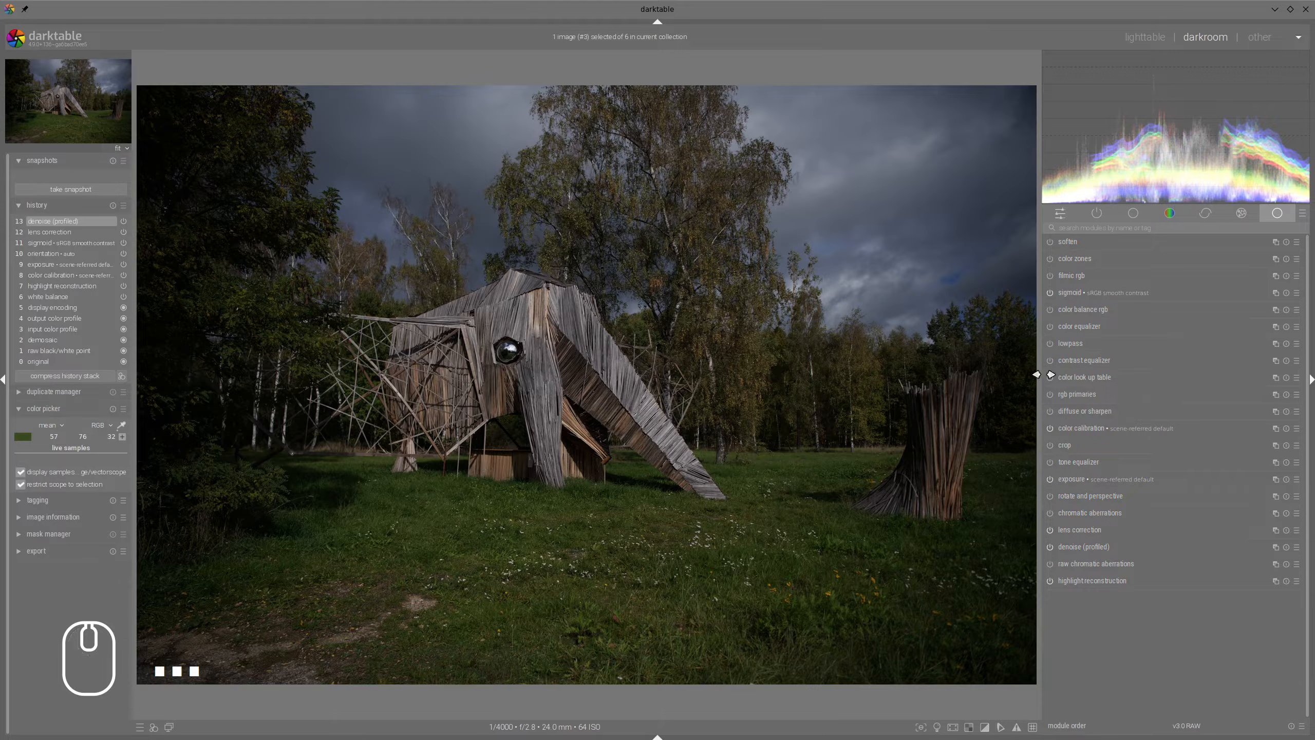
Step: Raise the elephant photo's exposure to about +1.6 EV
click(1072, 479)
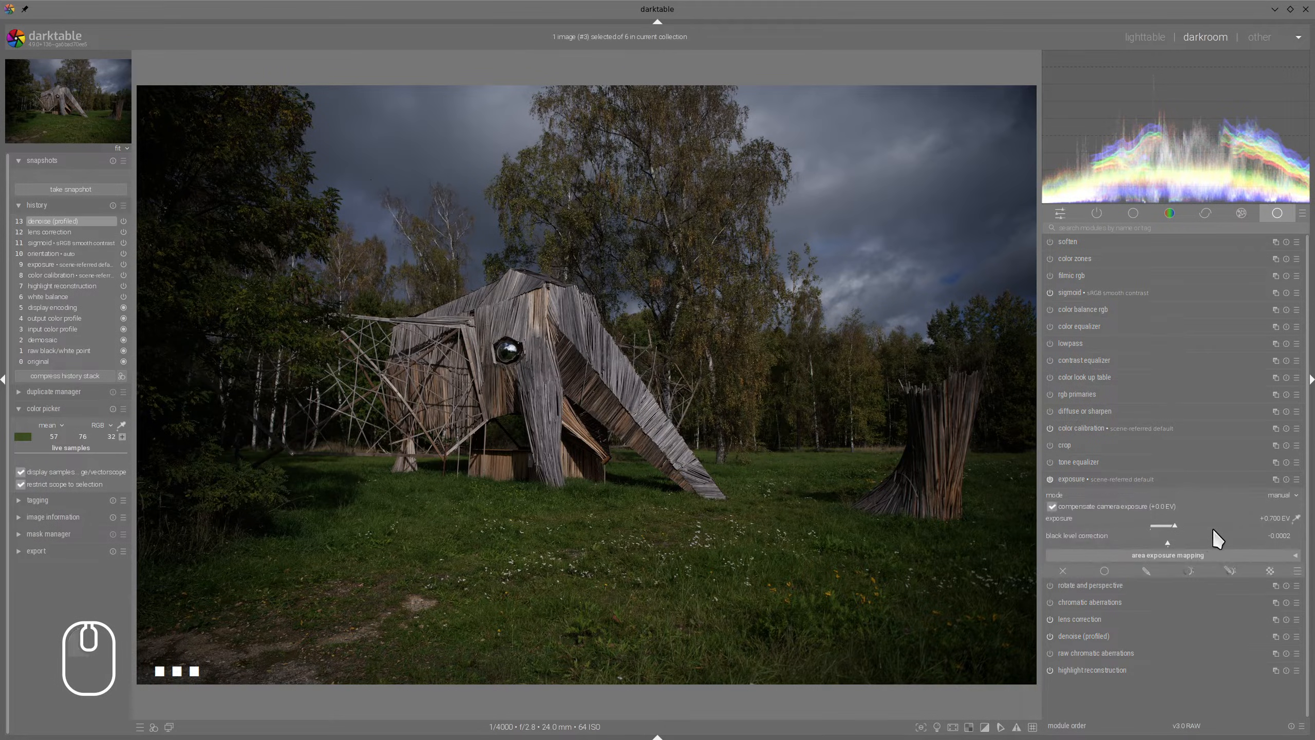
click(1200, 526)
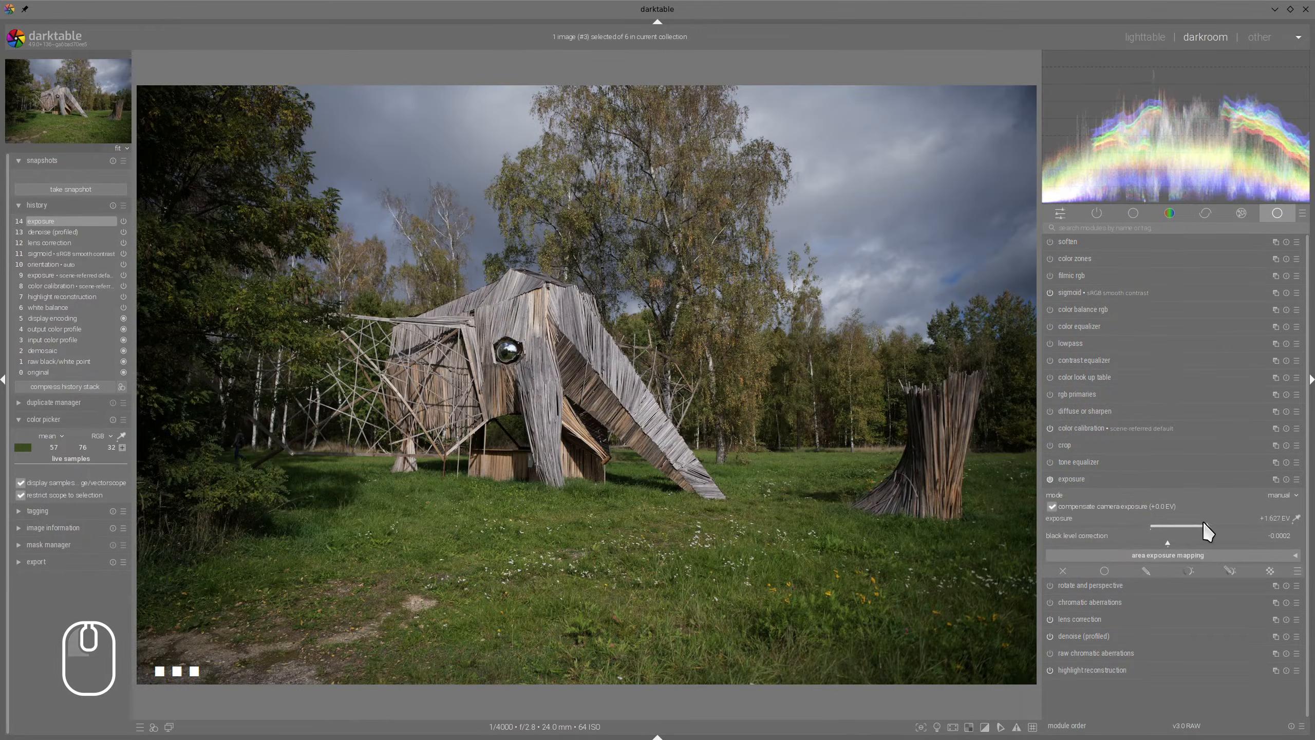
click(1115, 485)
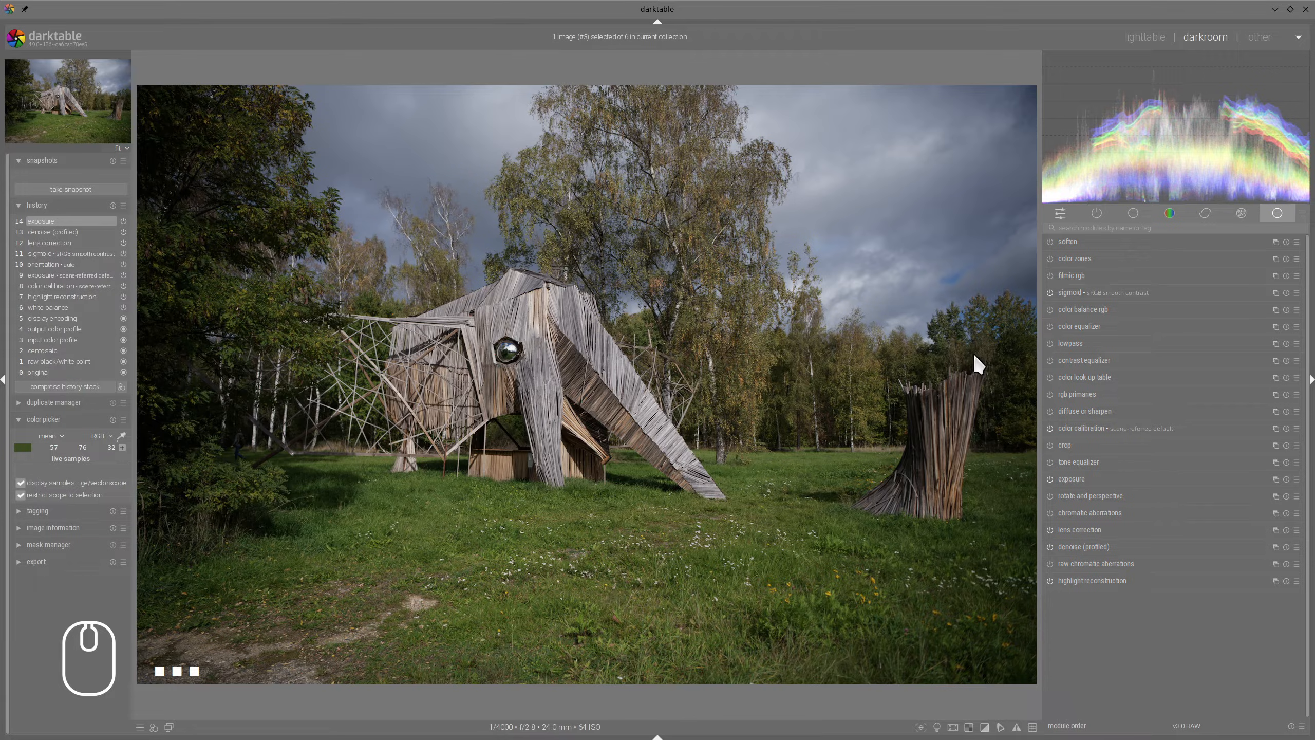
Step: In the color equalizer, sample several spots on the grass to locate its hue in the brightness graph
click(1070, 325)
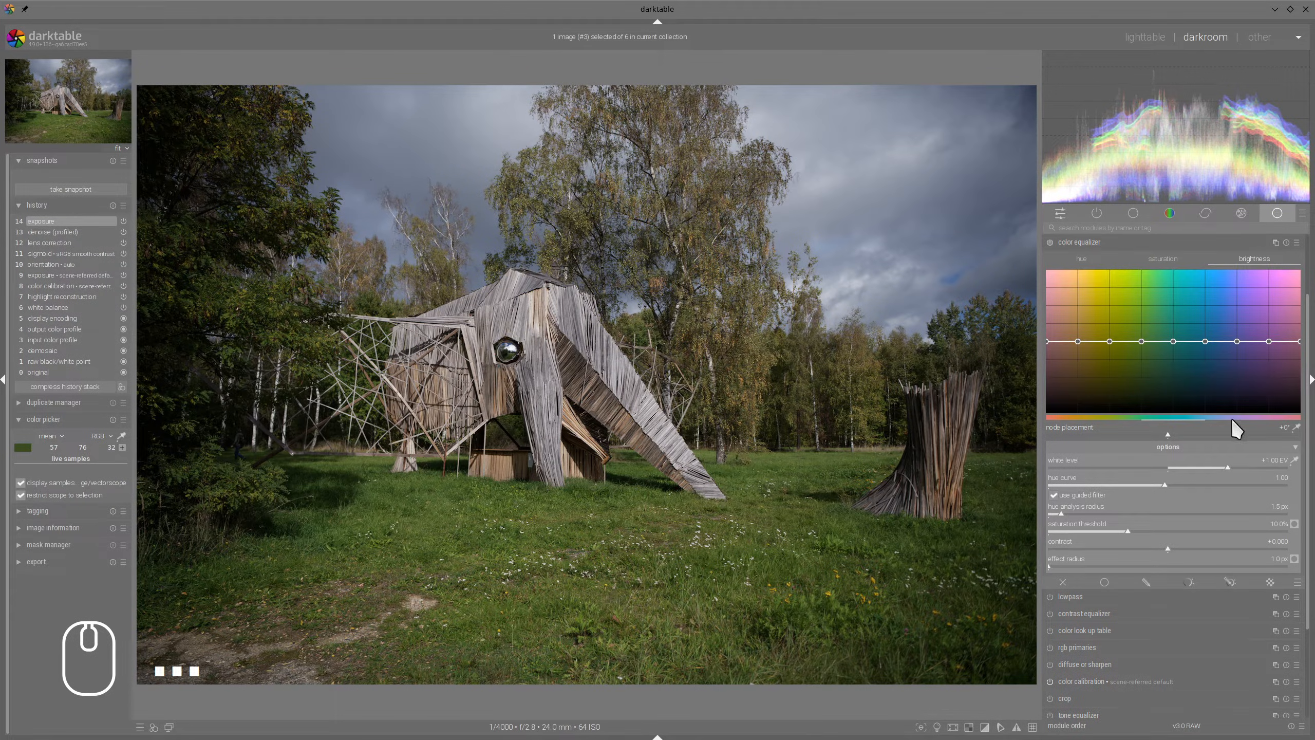
click(1297, 428)
click(827, 474)
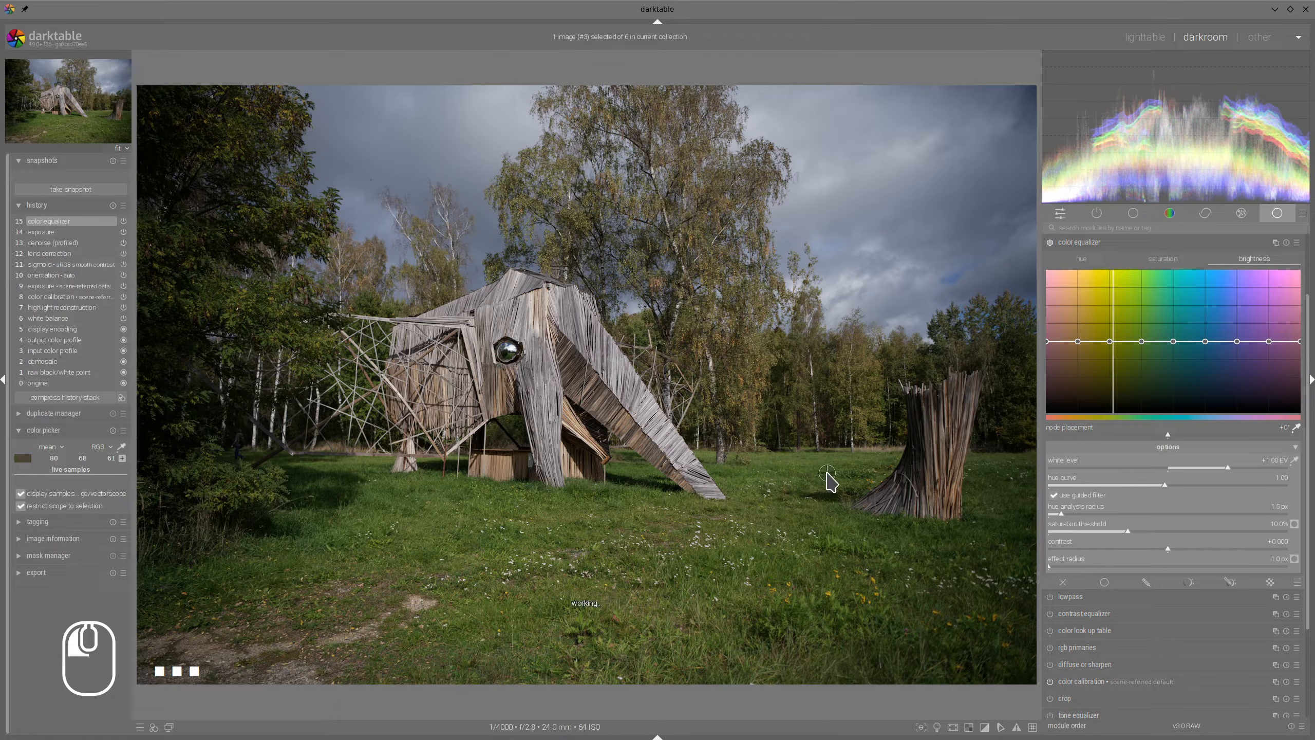
click(806, 607)
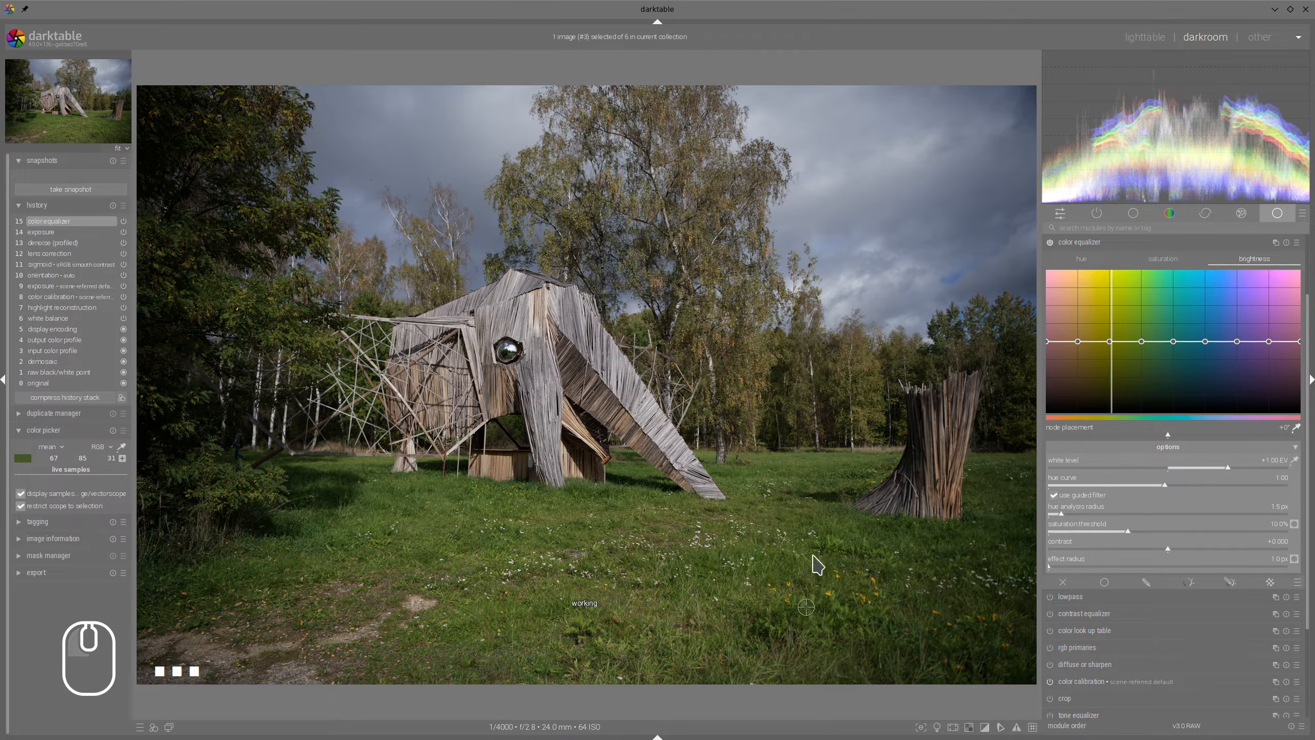
click(835, 542)
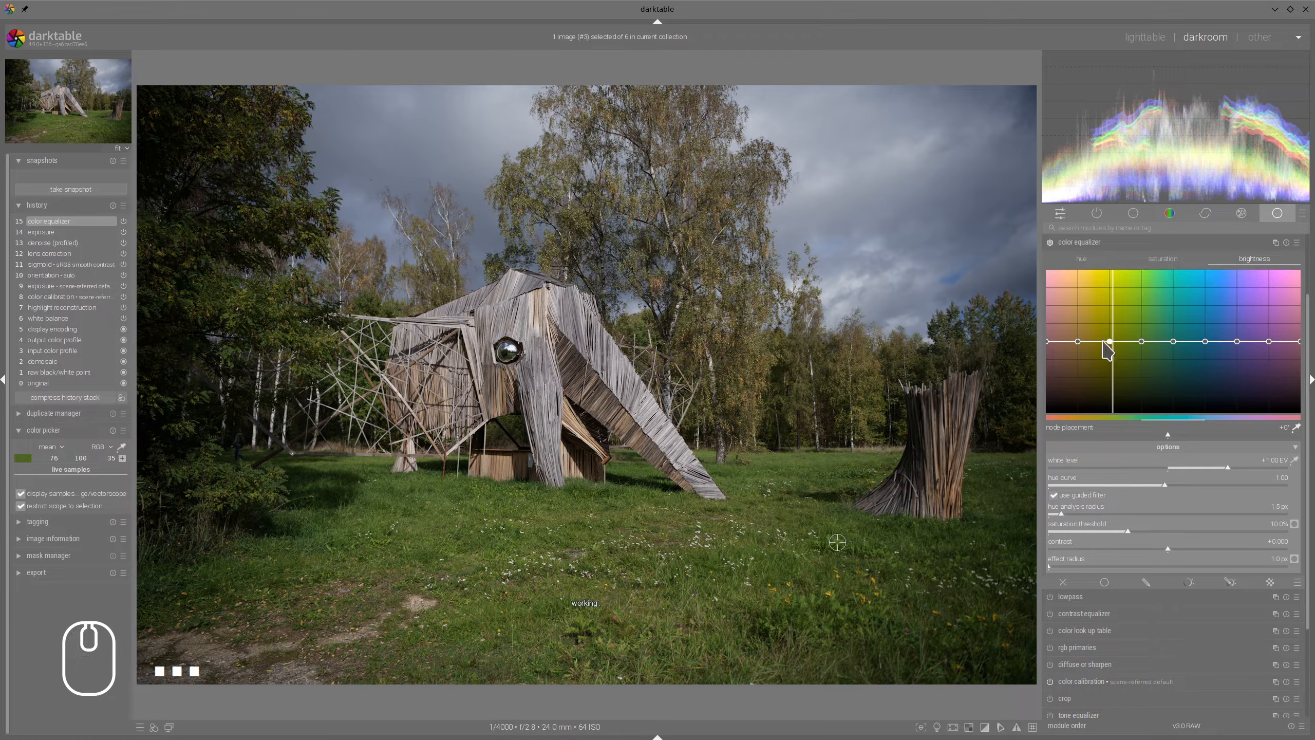
Step: Set the node placement to +3° and strongly lower the brightness node at the grass's yellow-green hue
drag(1180, 441, 1186, 438)
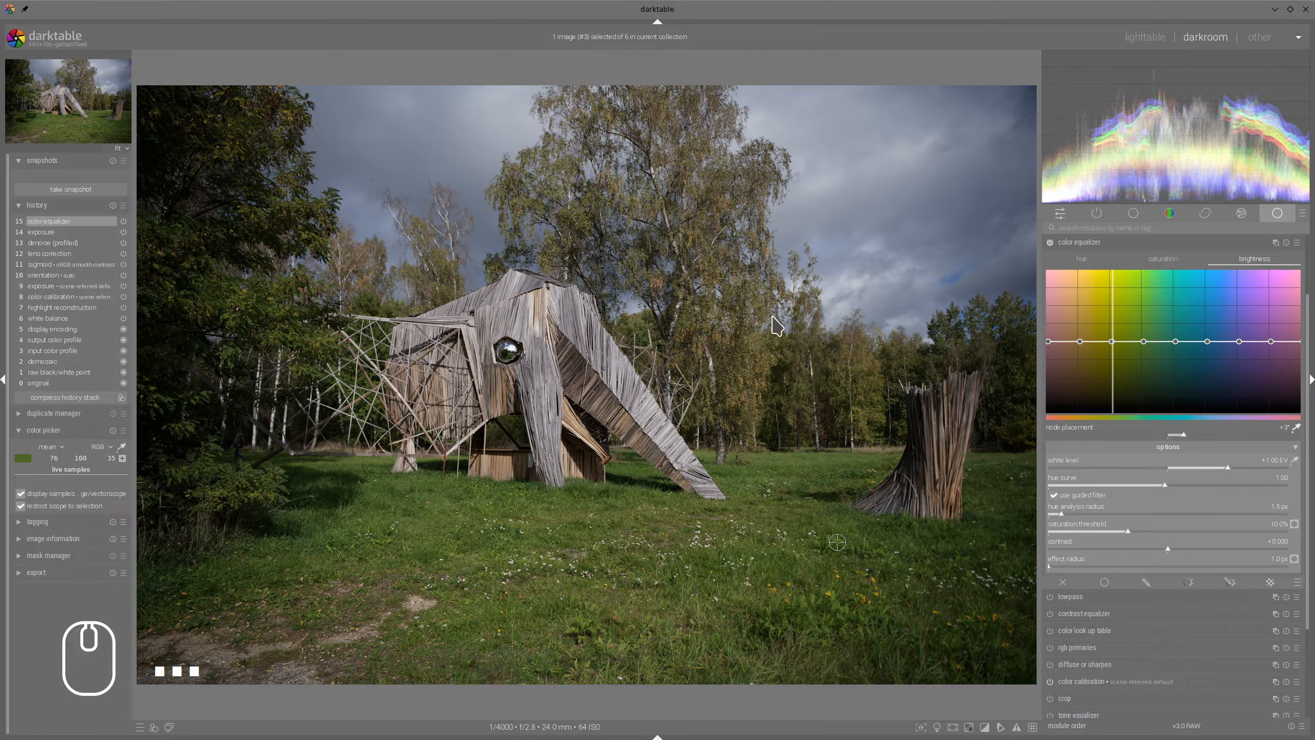
click(1259, 257)
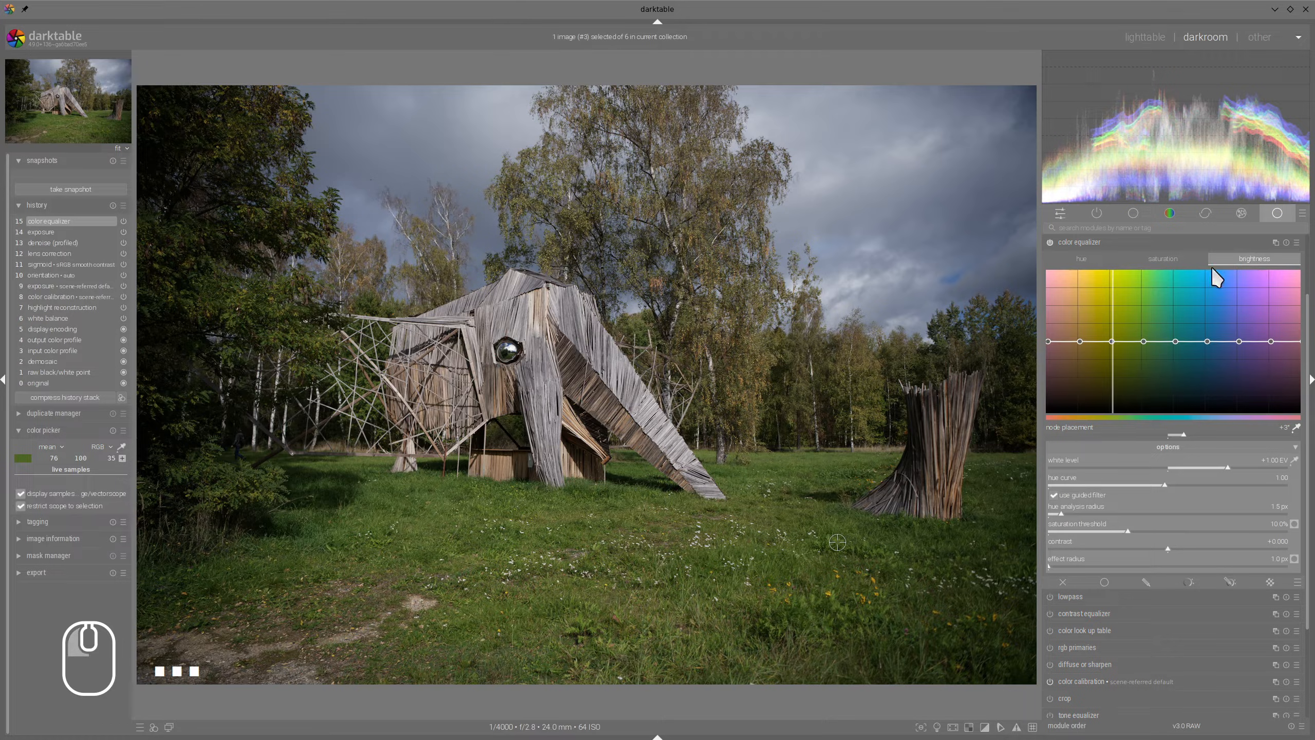
drag(1113, 343, 1144, 351)
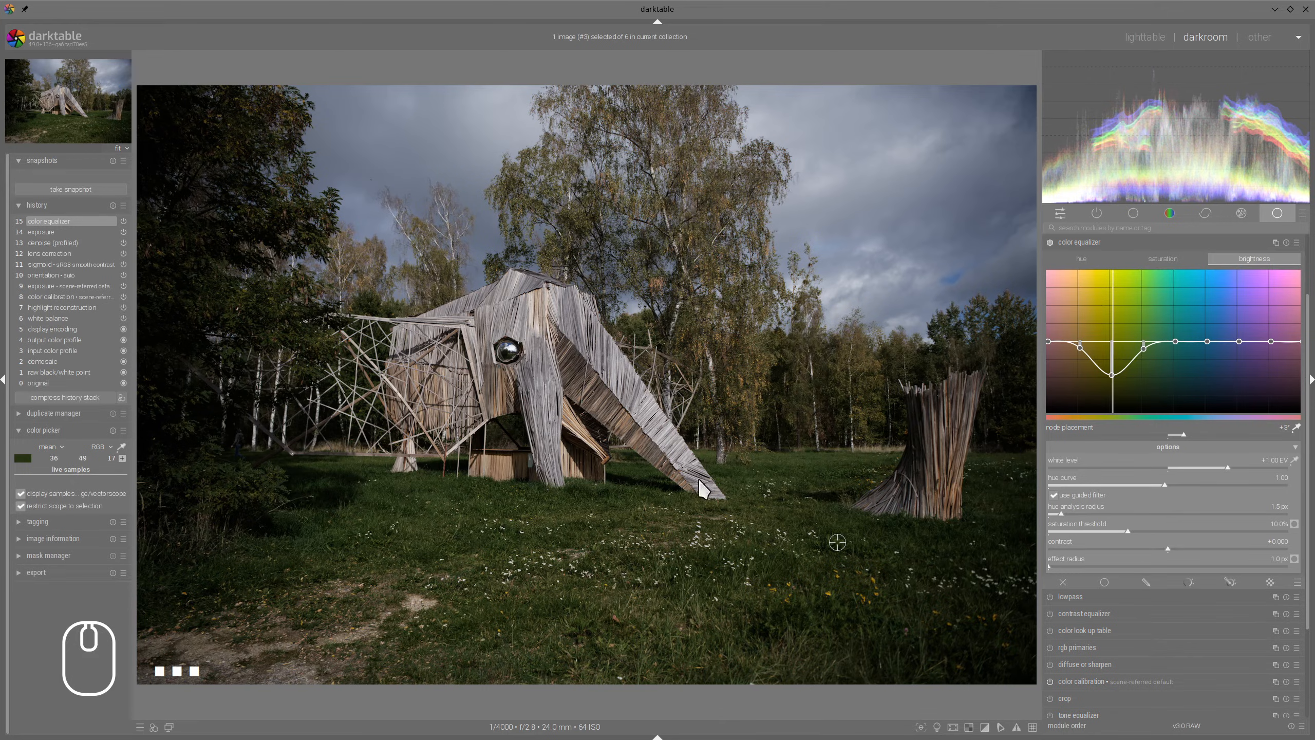
Step: Raise the brightness effect radius to 67.1 px while checking the grass and flowers up close
scroll(702, 552, up, 3)
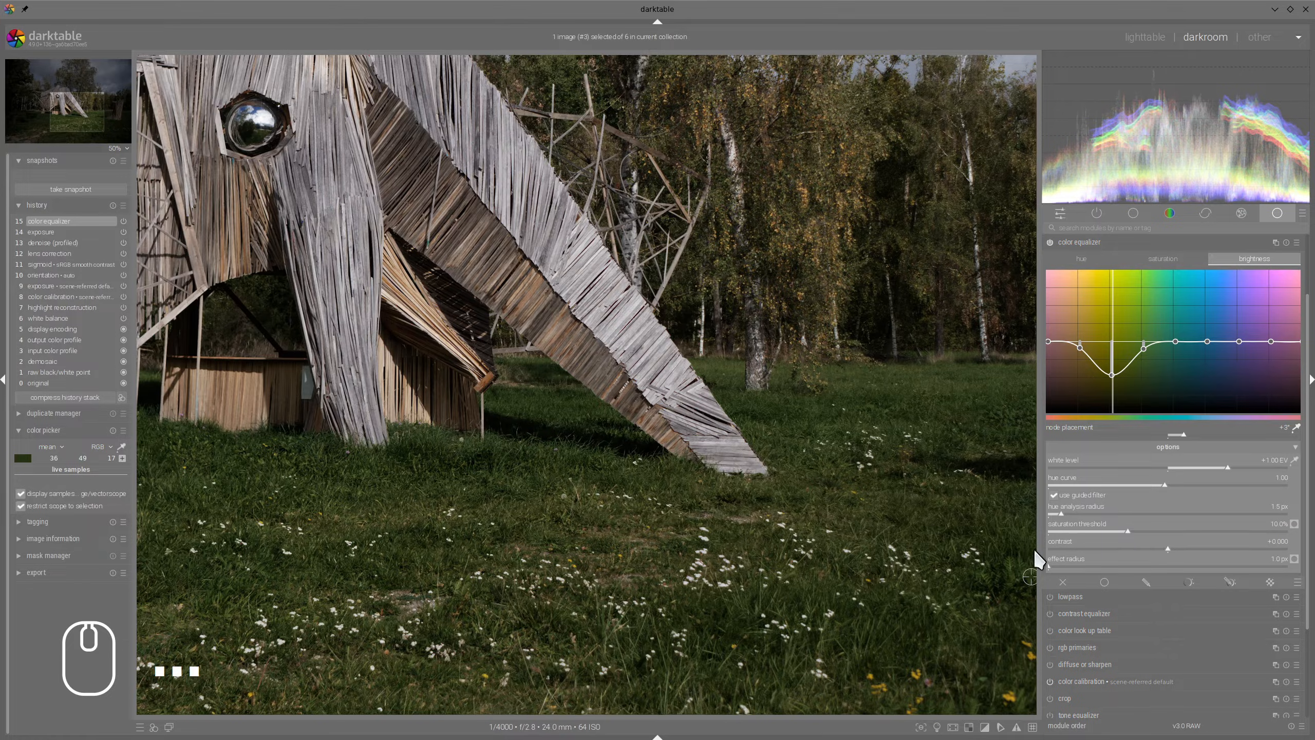
mouse_move(1101, 558)
mouse_down()
mouse_move(1071, 575)
mouse_move(1039, 564)
mouse_up()
drag(1051, 567, 1143, 579)
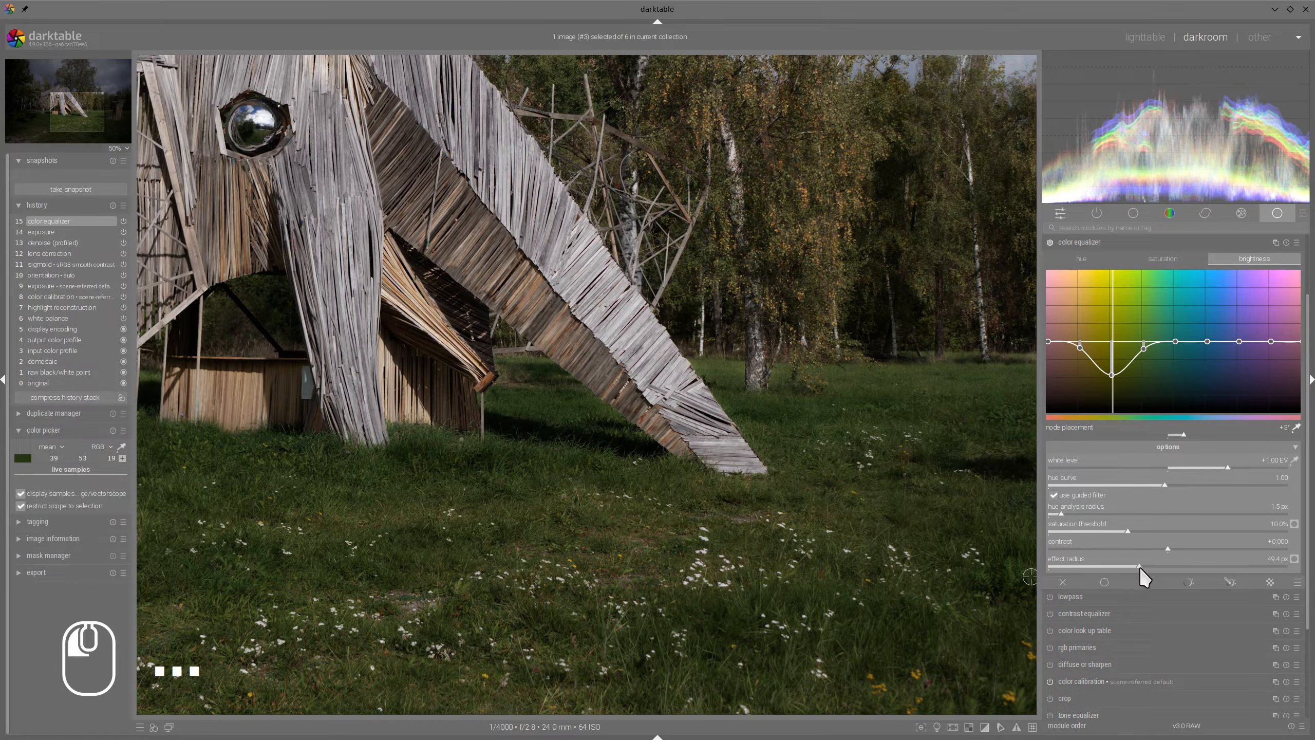
drag(1140, 567, 1108, 569)
drag(1145, 568, 1173, 573)
scroll(868, 485, down, 4)
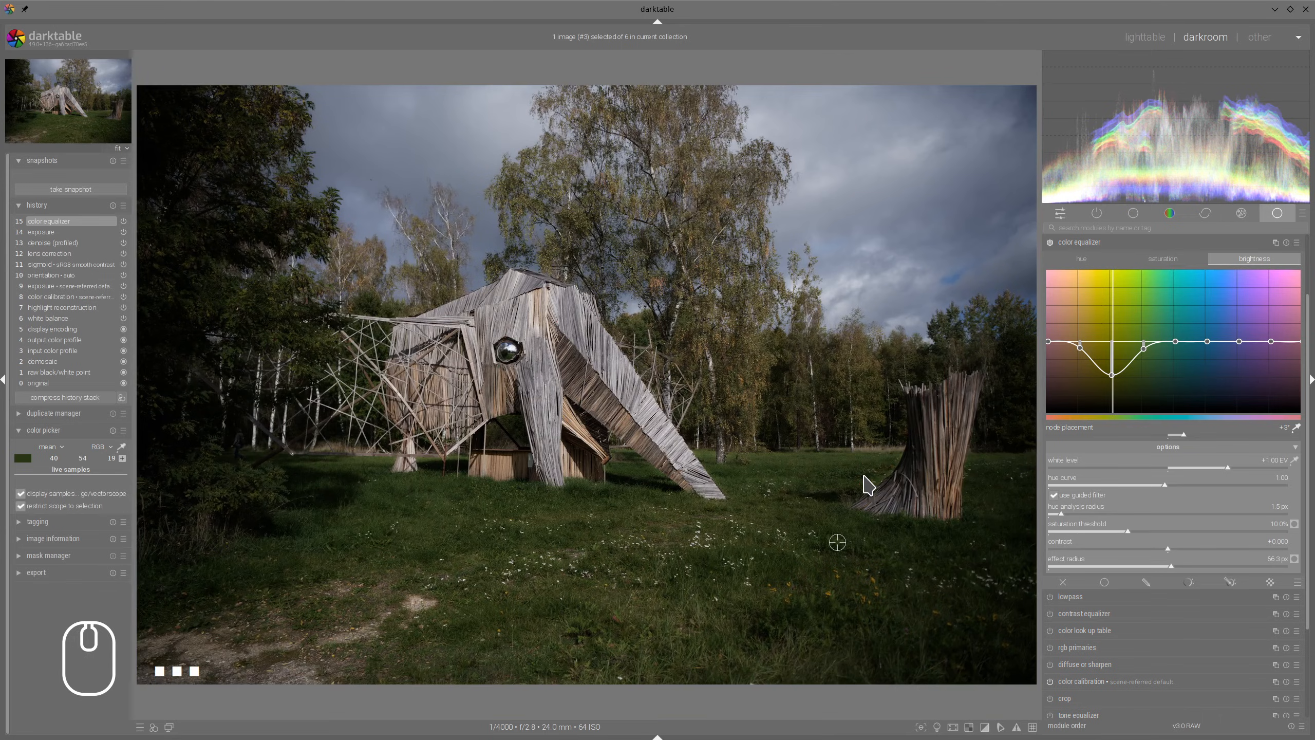
mouse_move(1168, 566)
mouse_down()
mouse_move(1029, 573)
mouse_move(1174, 566)
mouse_up()
Step: Sample the sky beside the trees and moderately lower the matching blue brightness node
drag(956, 283, 943, 264)
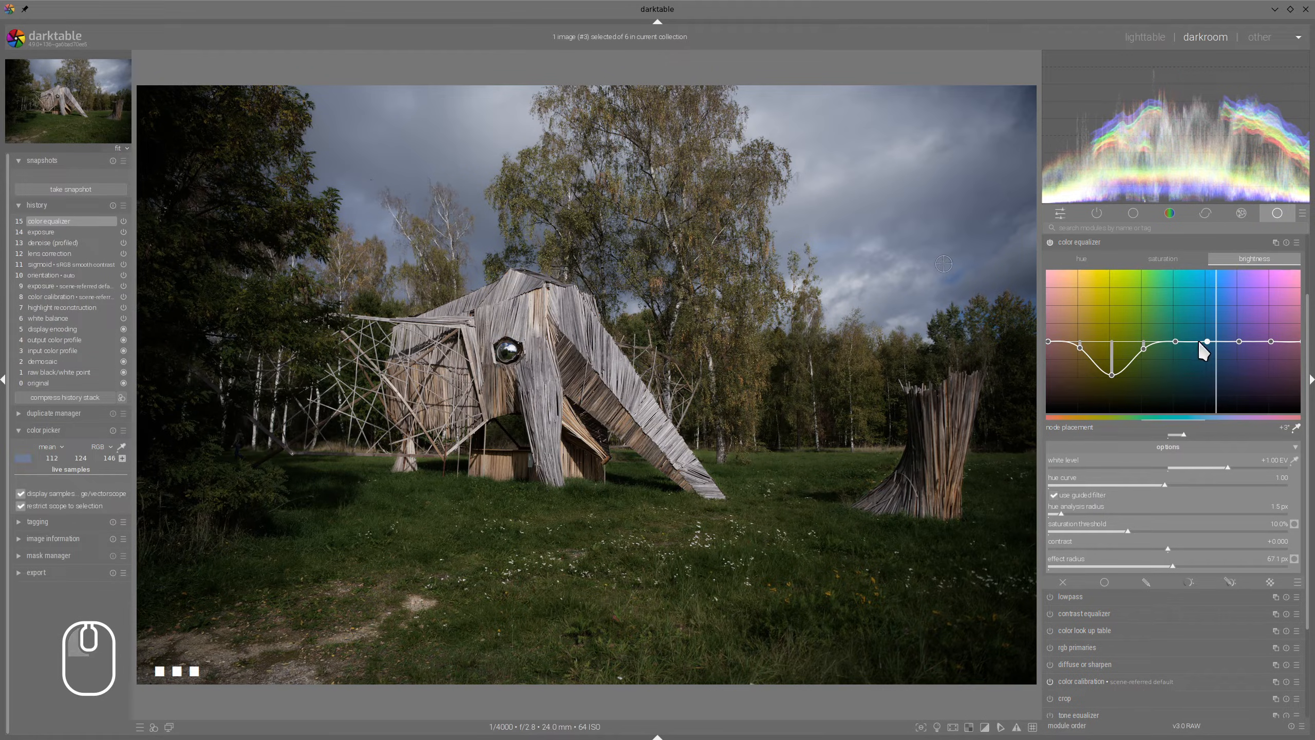
mouse_move(1212, 342)
mouse_down()
mouse_move(1214, 327)
mouse_move(1214, 355)
mouse_up()
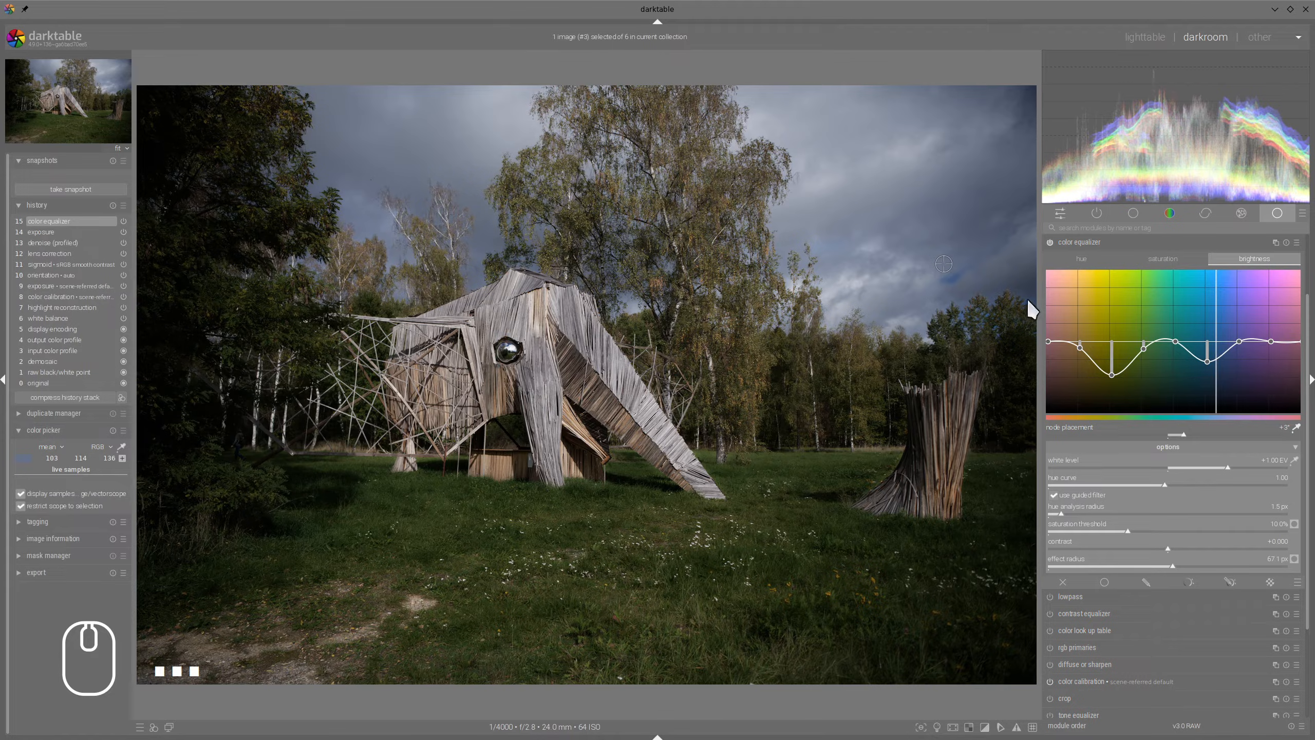
Step: Sample the elephant's warm wood, raise the matching orange node's saturation and lift its brightness slightly
click(1164, 260)
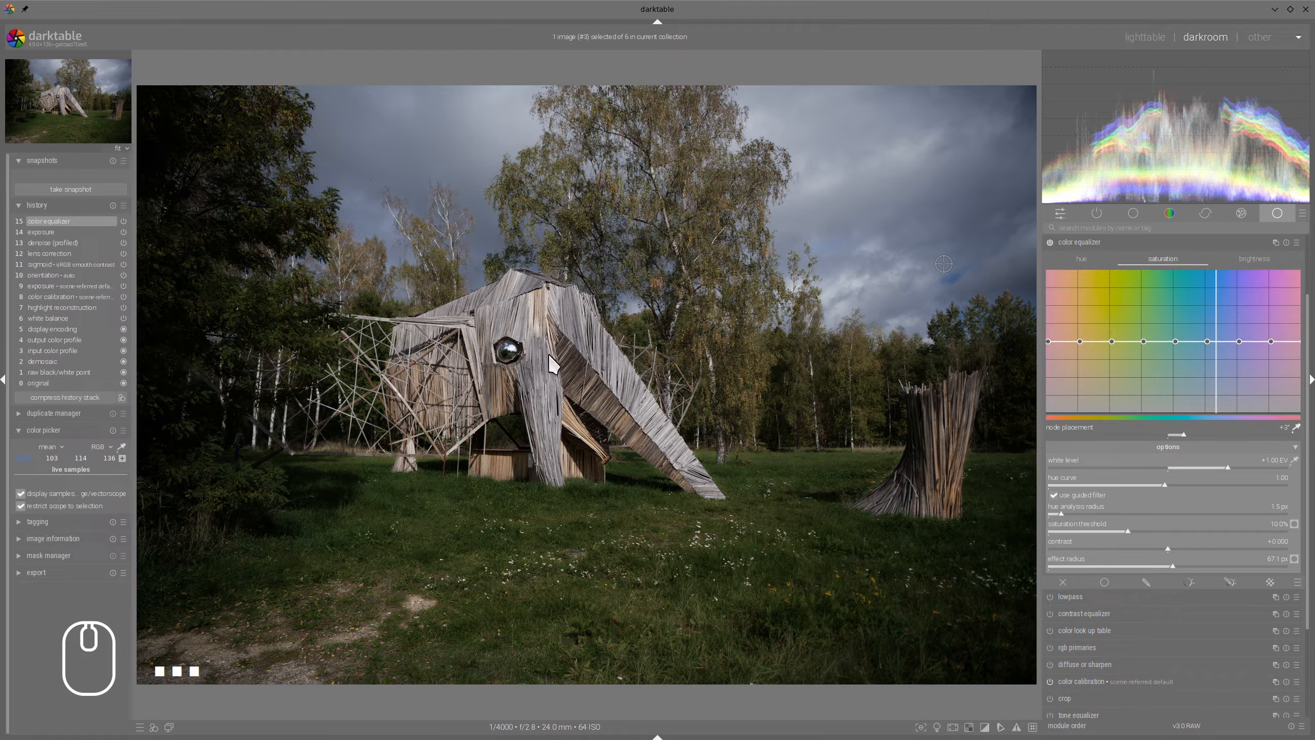
click(507, 391)
drag(506, 392, 499, 394)
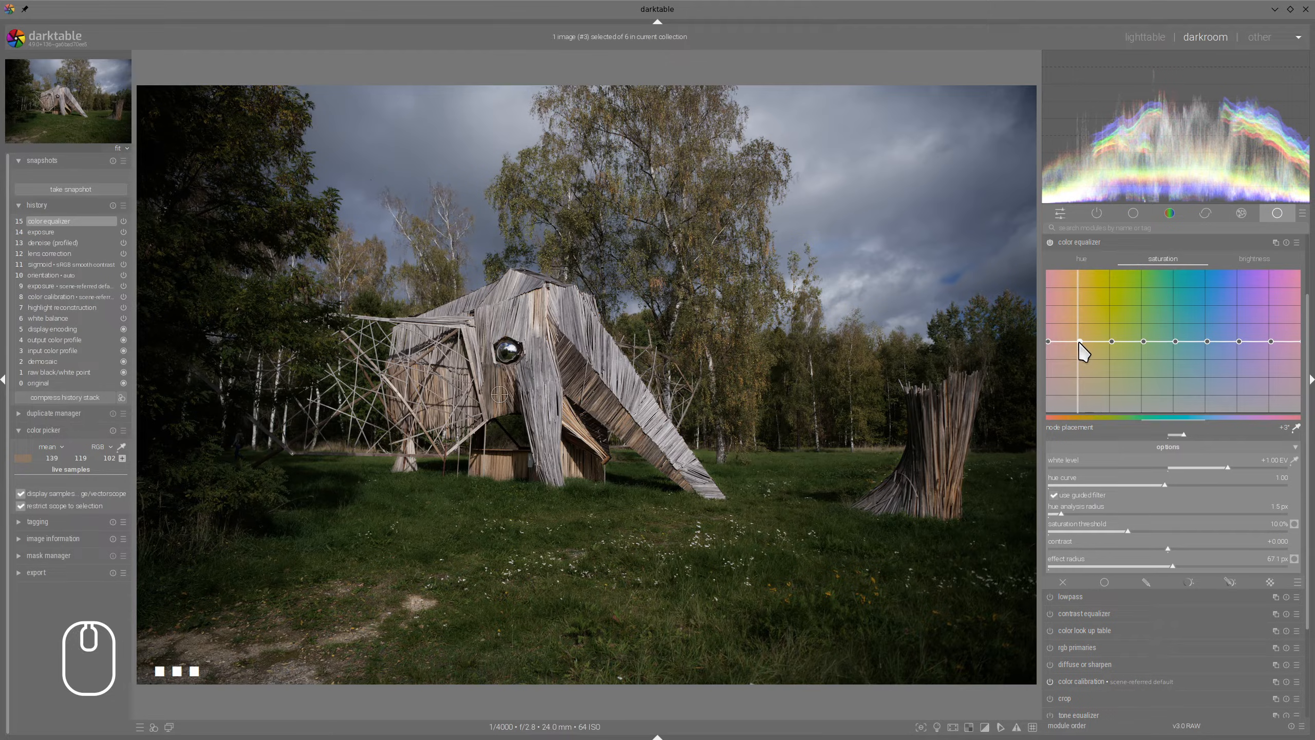
drag(1080, 342, 1079, 325)
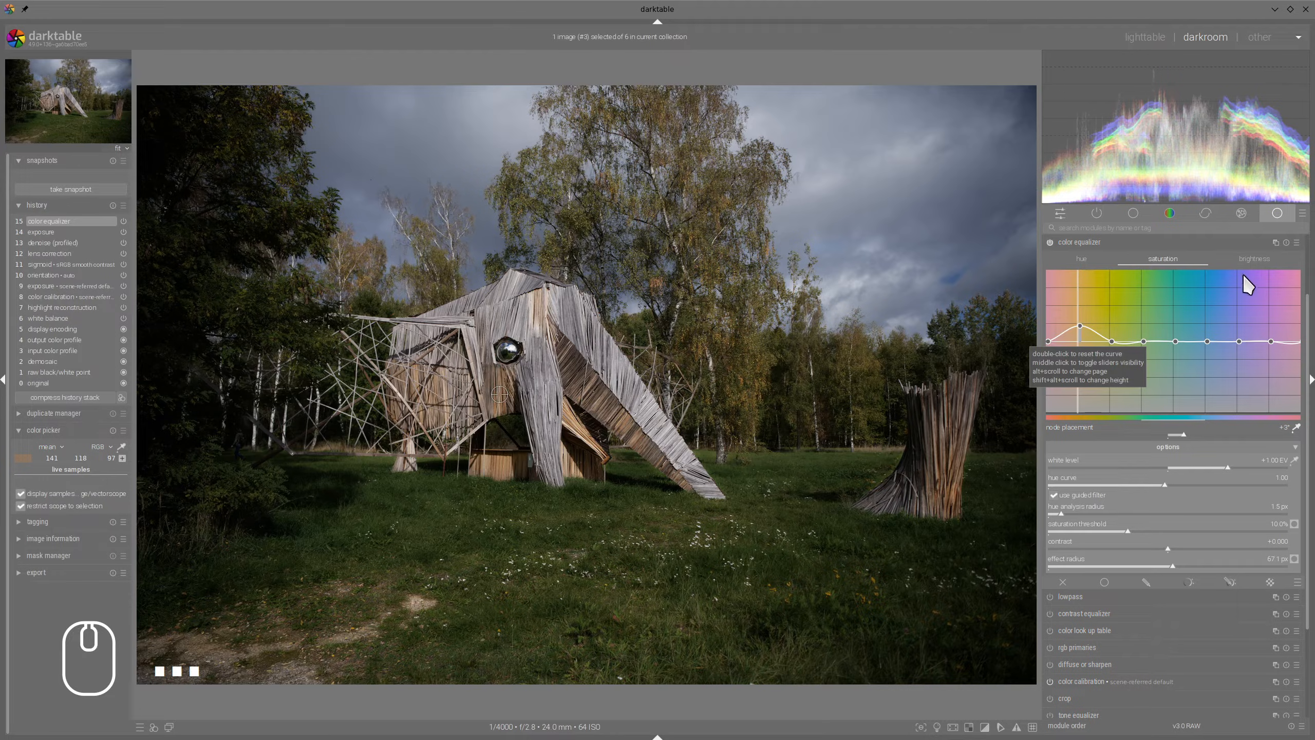
click(1253, 258)
drag(1078, 343, 1080, 340)
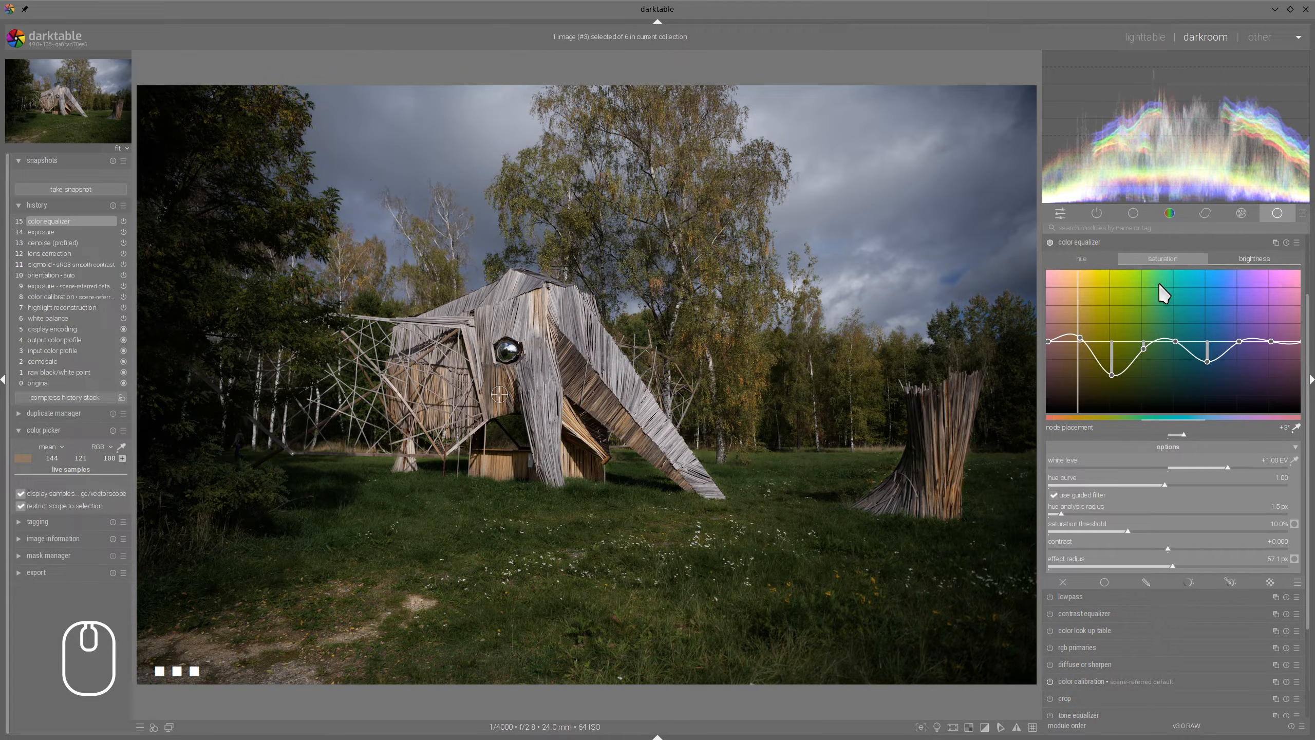
Step: Compare the elephant photo with the color equalizer switched off and on
click(1050, 242)
click(1049, 242)
click(1049, 242)
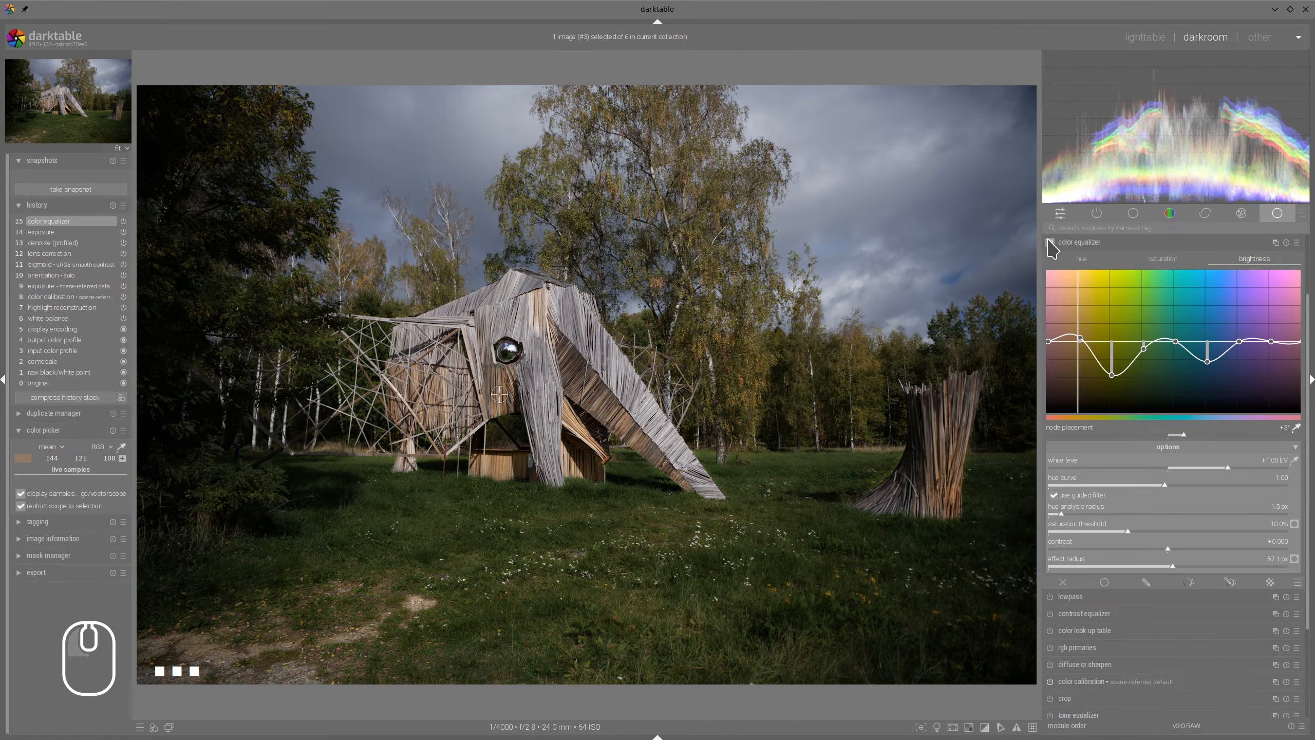
click(1050, 242)
Step: Sample the grass in the hue graph and raise its node slightly to shift the grass toward green
click(1083, 259)
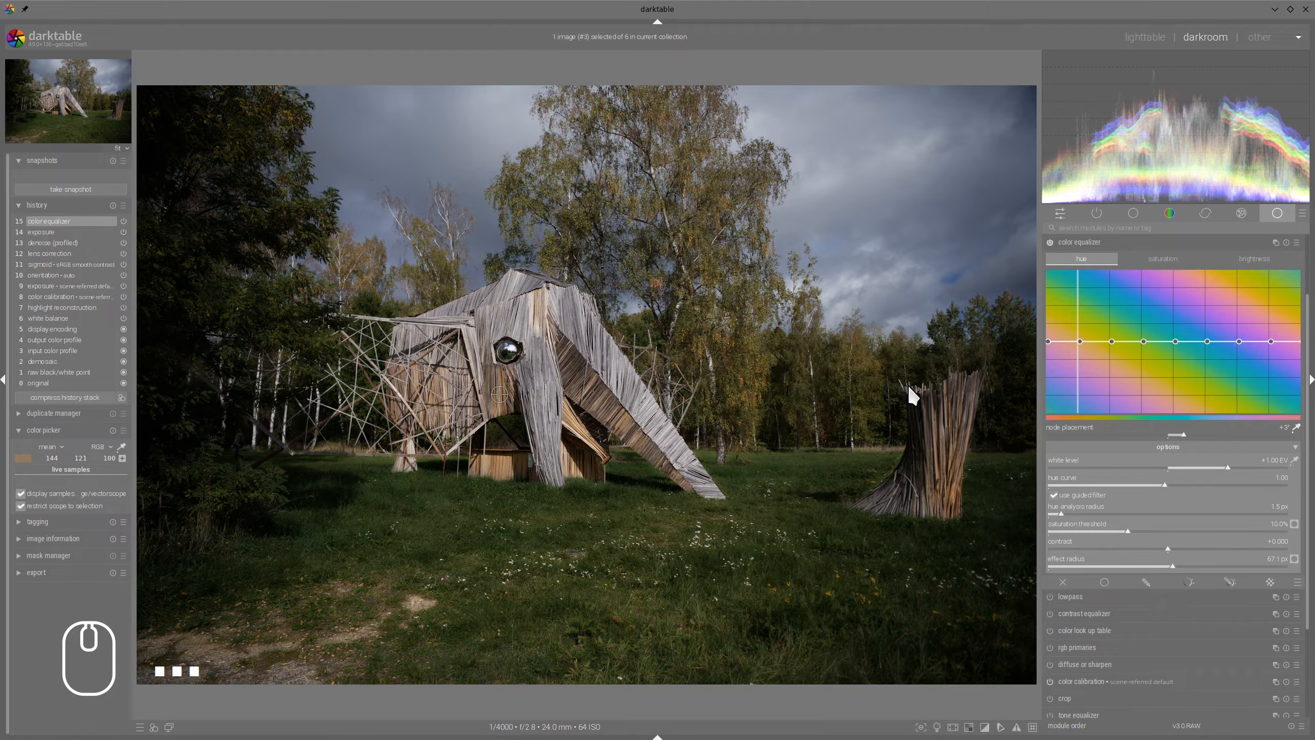
click(637, 493)
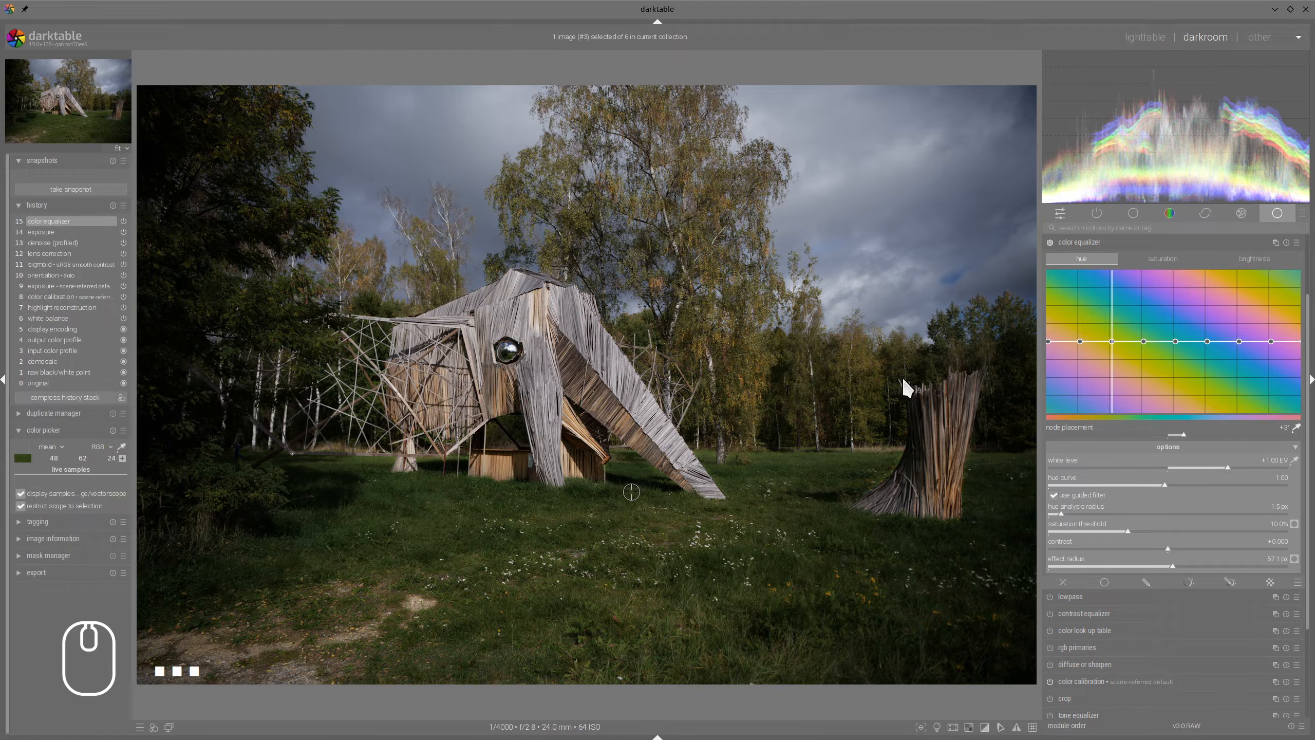
click(1113, 343)
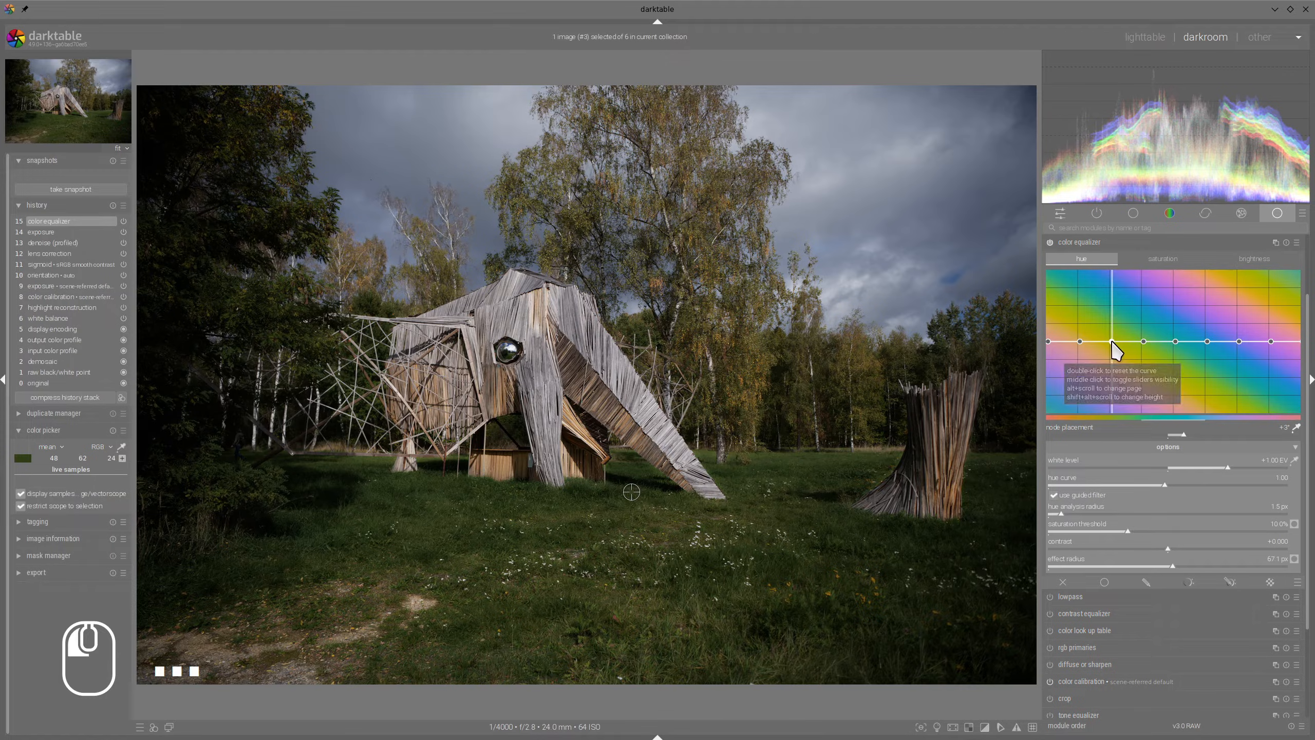
drag(1112, 342, 1118, 335)
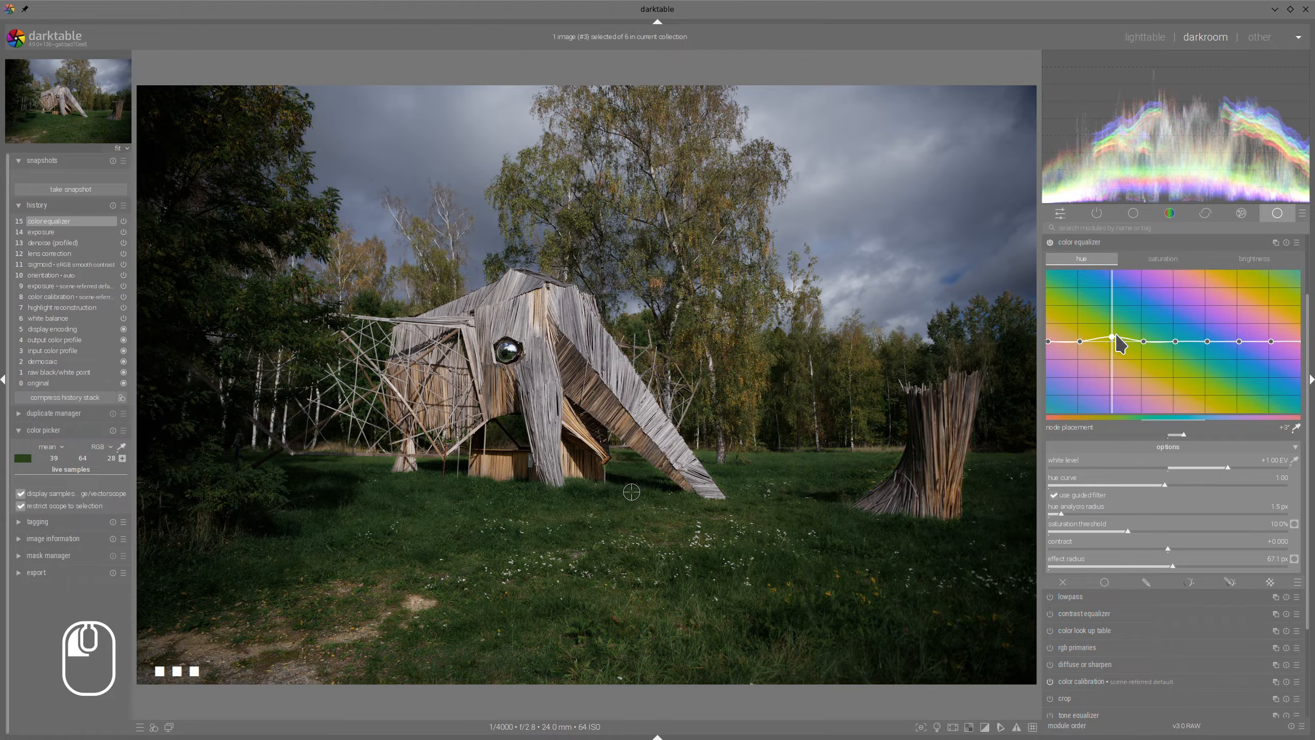
drag(1117, 335, 1118, 335)
Step: Compare the grass with the color equalizer's guided filter switched off and on again, and close the module
click(1055, 496)
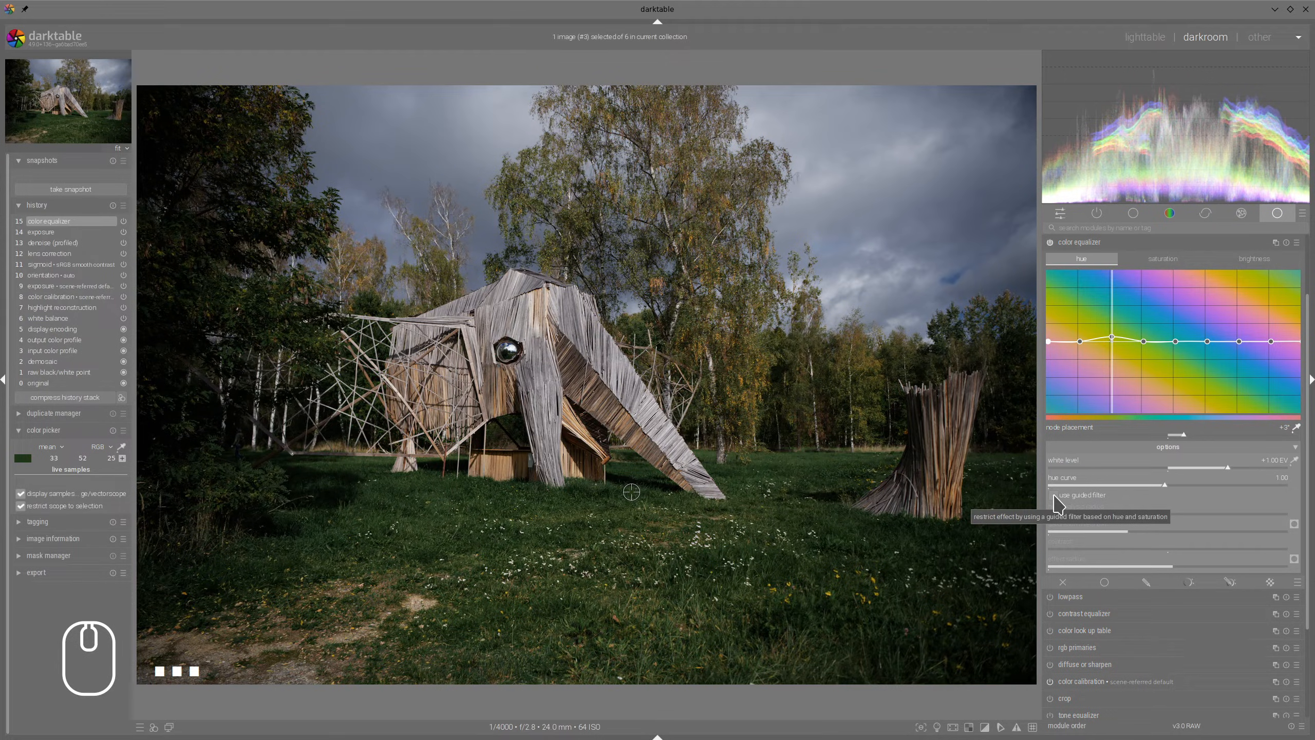
click(1057, 500)
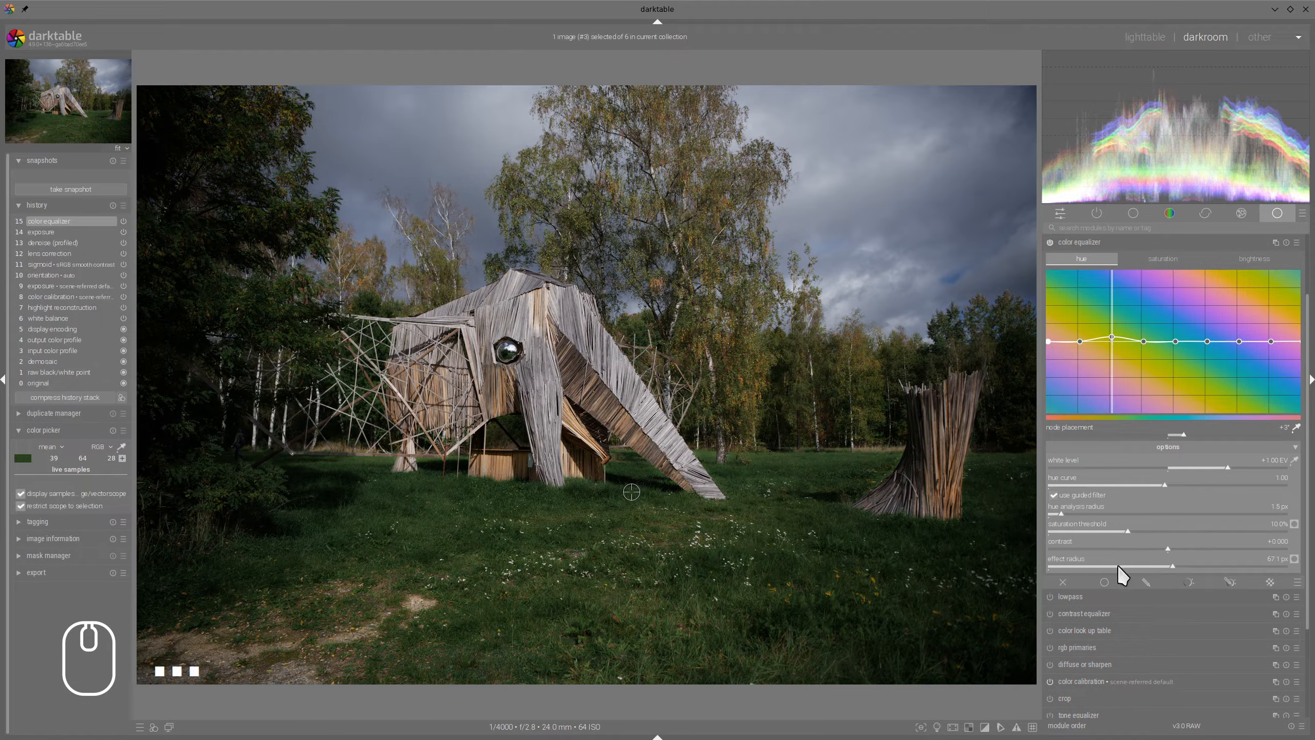
click(1099, 241)
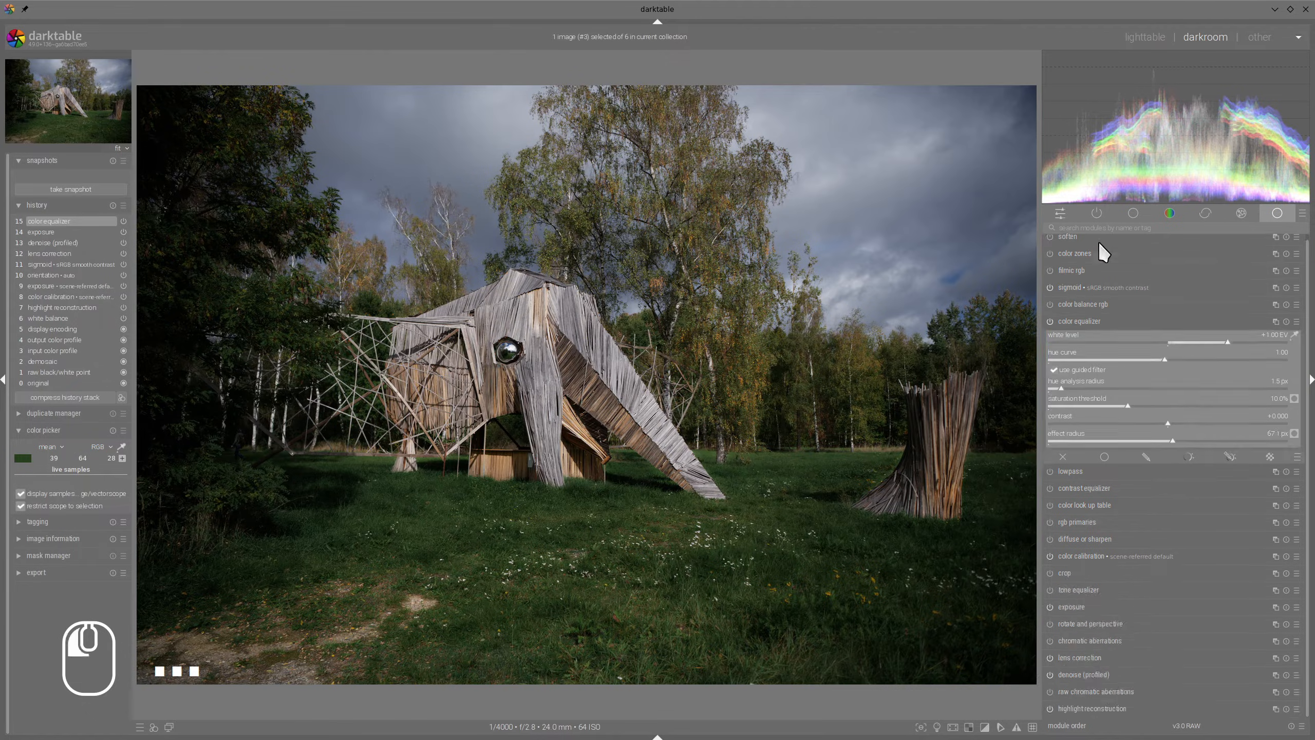
Step: In color balance rgb, set the perceptual brilliance to +16.63% for highlights and +10.32% for mid-tones
click(1071, 306)
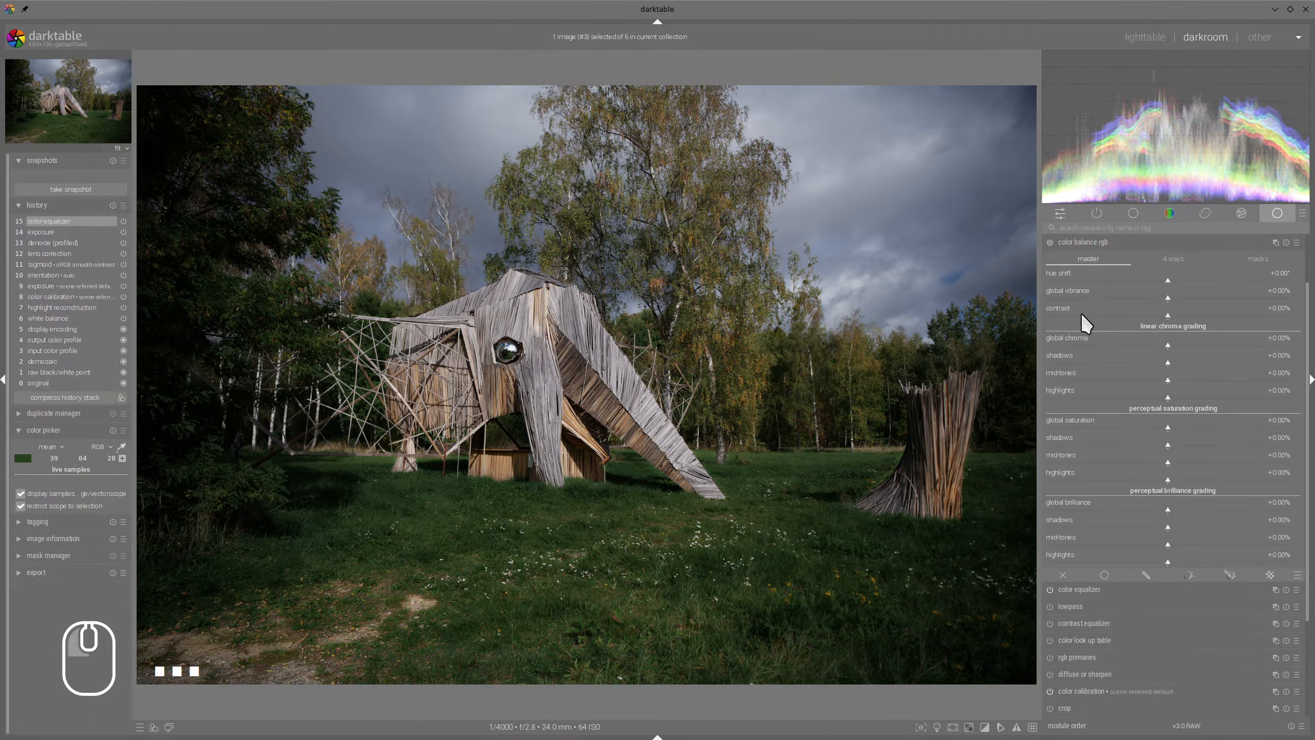
drag(1169, 559, 1192, 531)
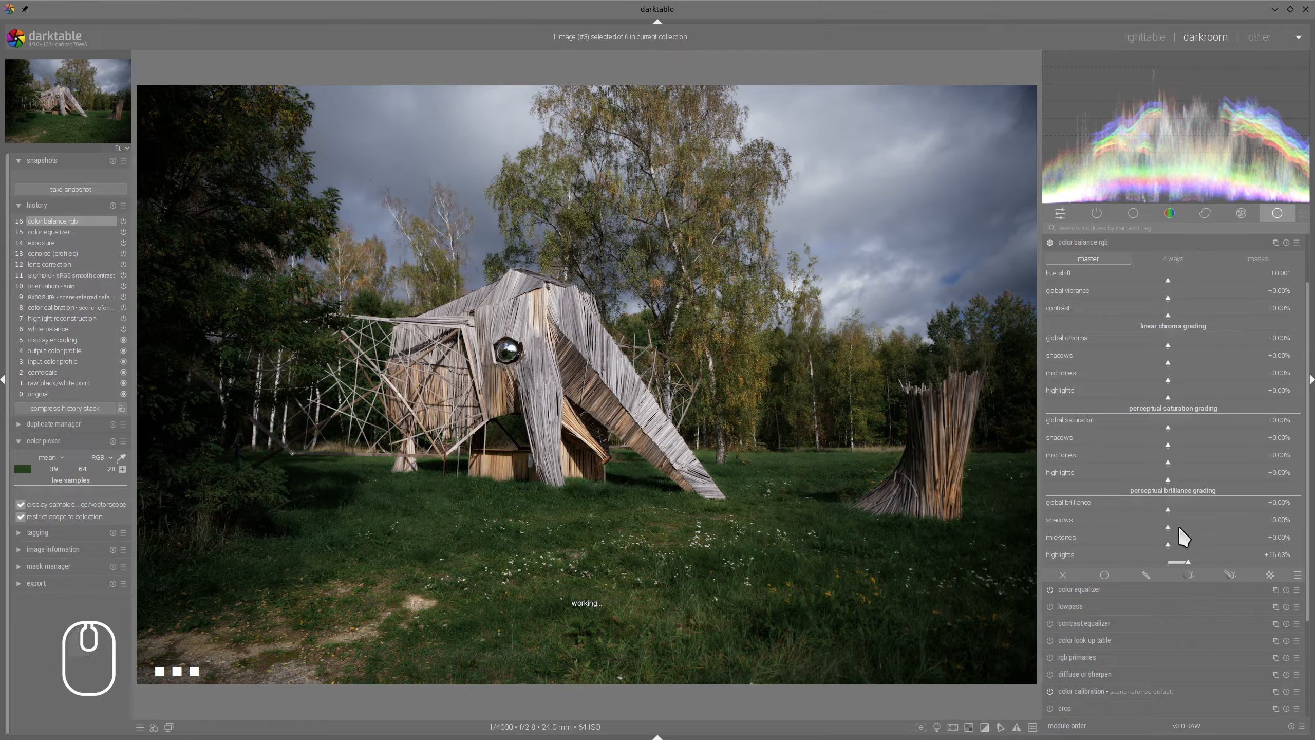
click(1181, 542)
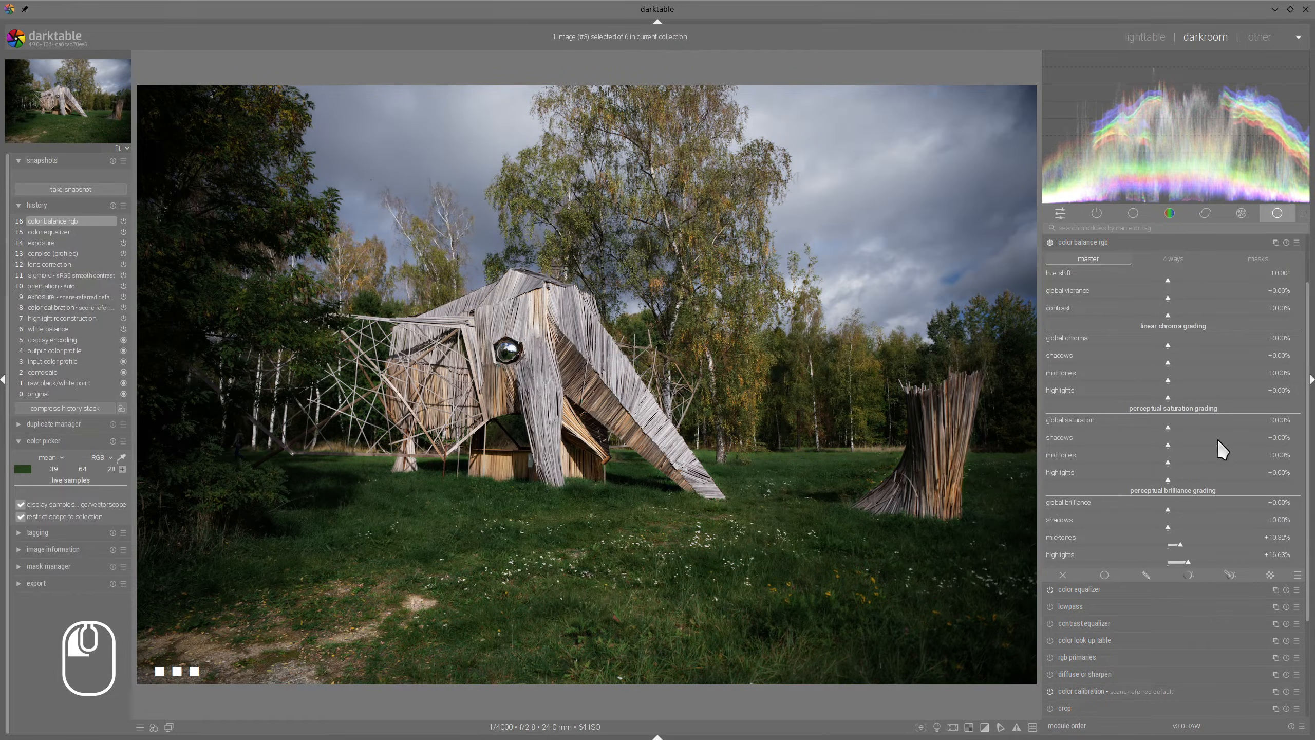
Step: Set the perceptual saturation to +44% for shadows and +16.63% for mid-tones, and the global vibrance to +10.63%
click(1220, 442)
click(1188, 462)
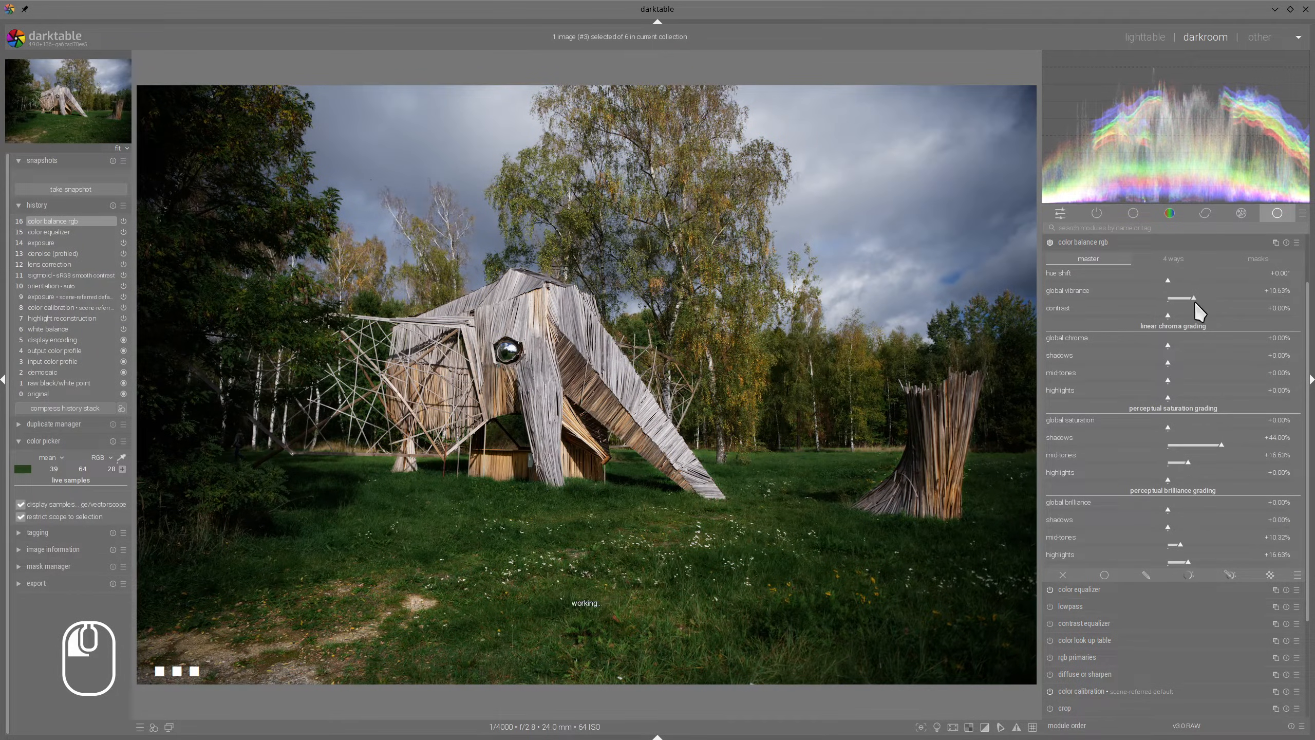
click(1122, 243)
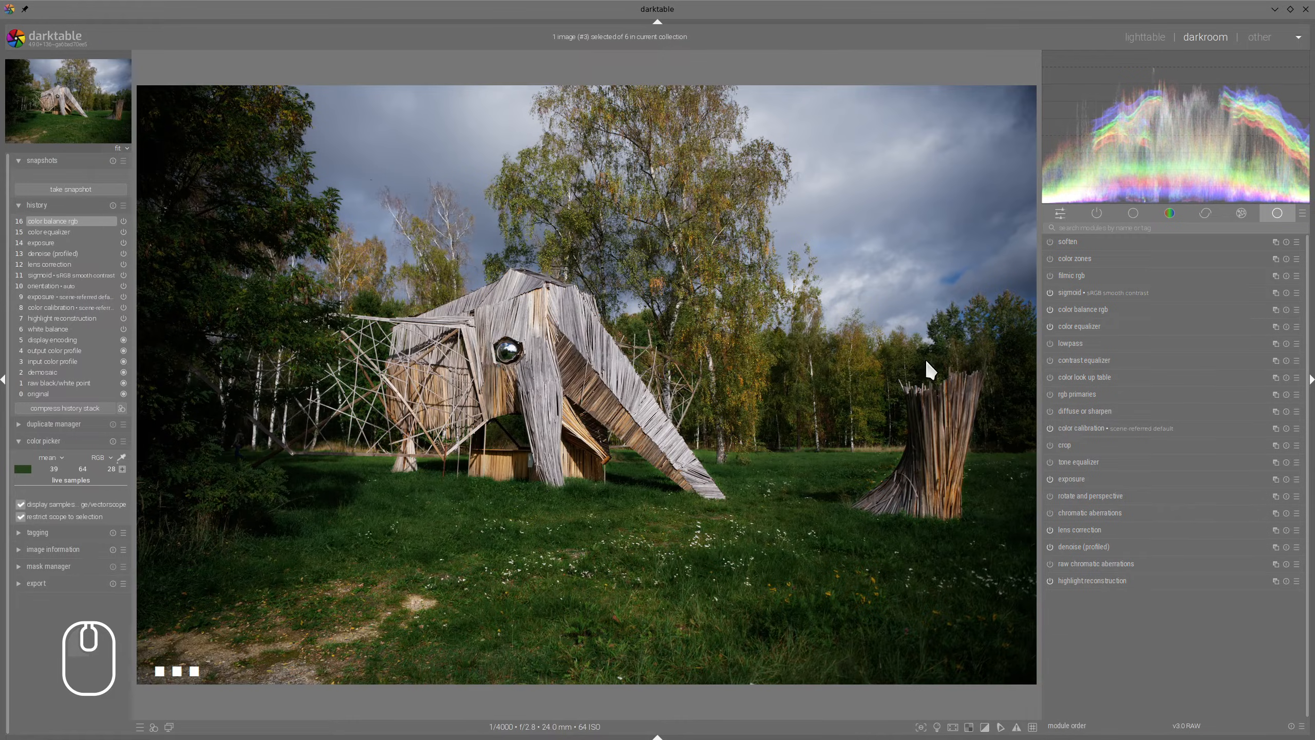
Step: Turn on color assessment and take a snapshot of the elephant photo at its lens correction history state
click(937, 727)
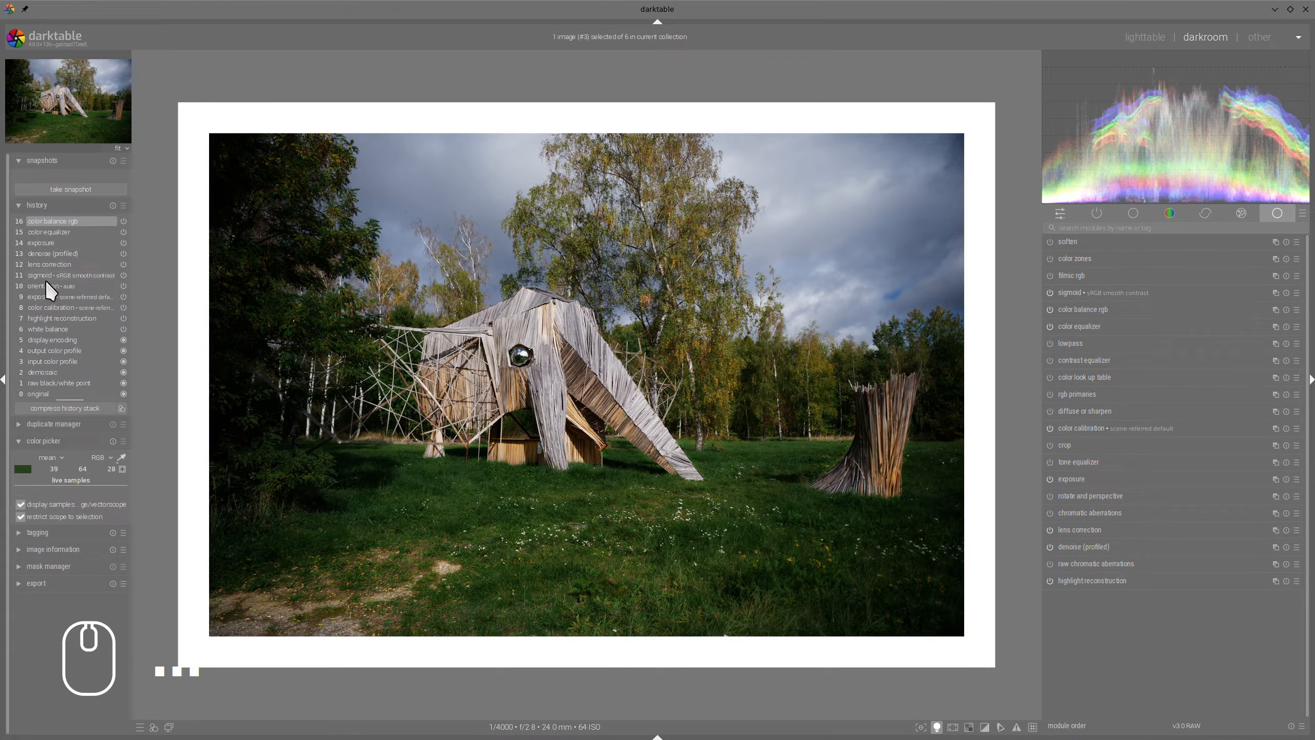
click(50, 265)
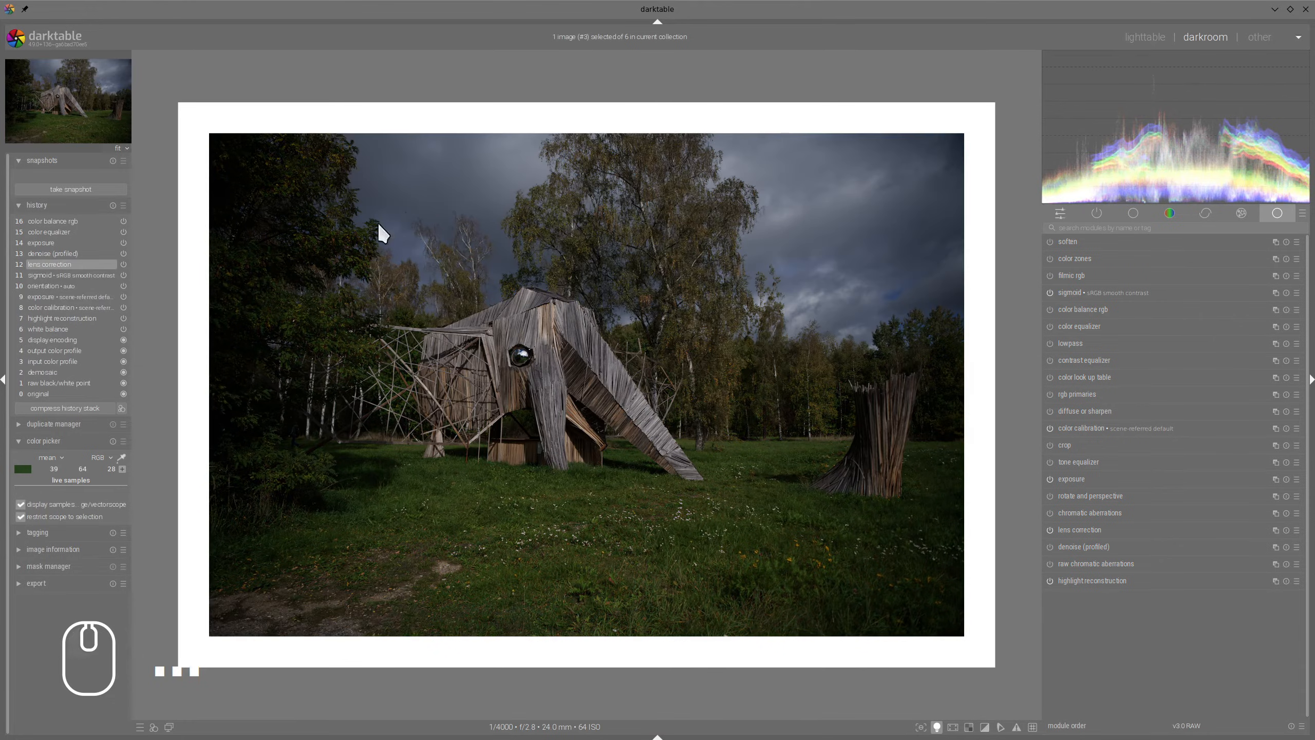
click(75, 189)
click(50, 178)
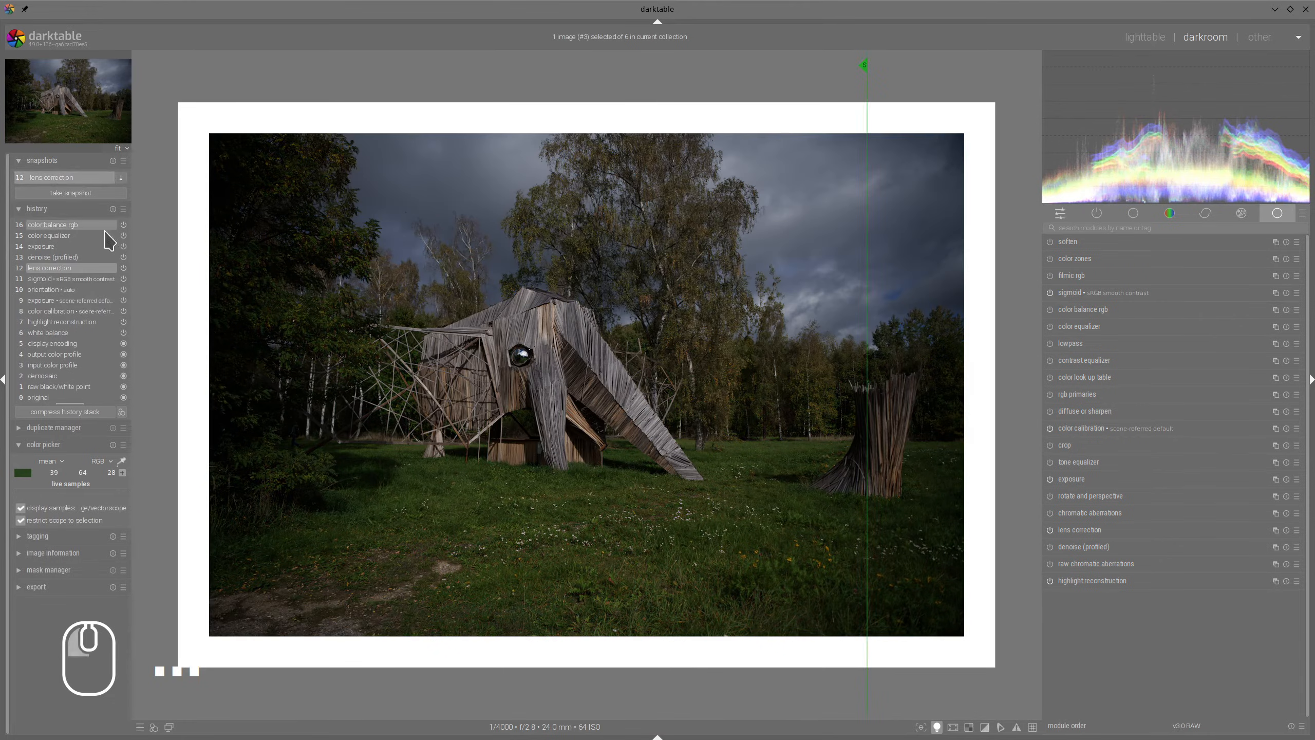
Step: Restore the latest color balance rgb edit and sweep the split line across the photo to compare it with the snapshot
click(99, 225)
drag(868, 337, 701, 363)
drag(817, 374, 179, 322)
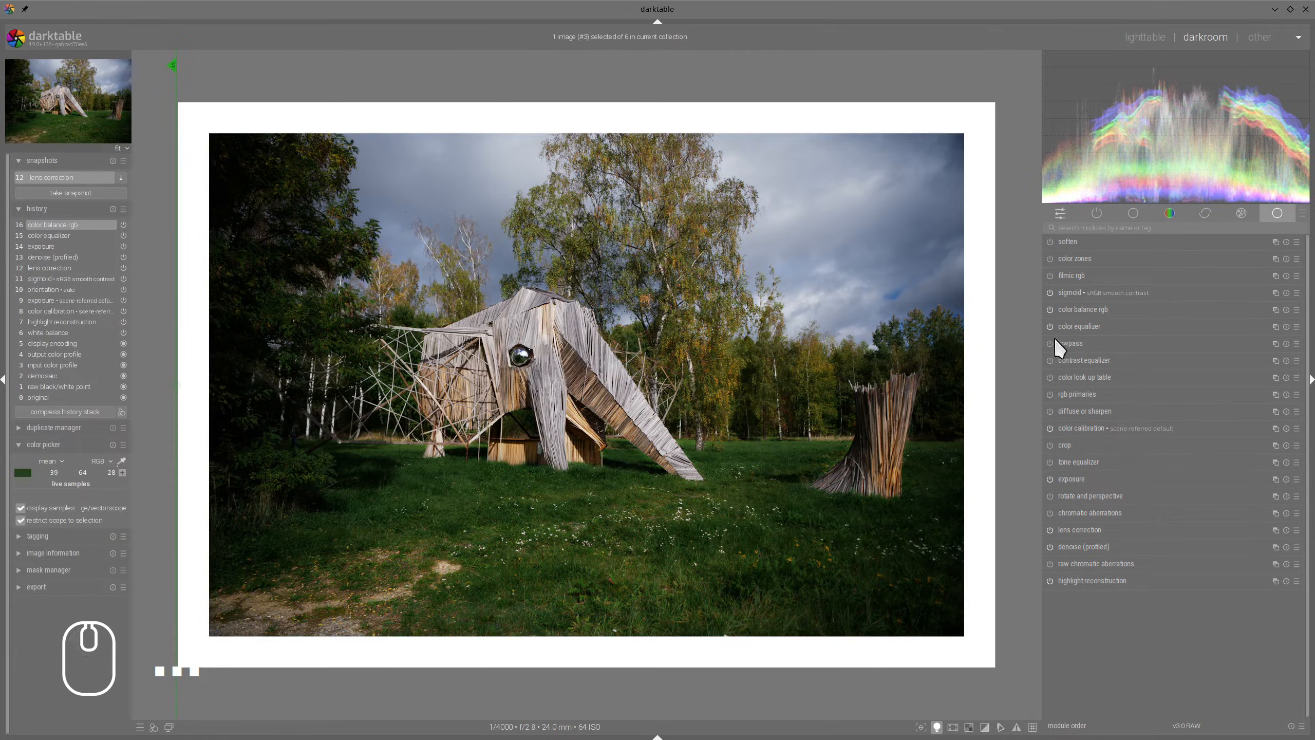
Step: Switch to the dark green leaf photo and enable lens correction and profiled denoise on it
click(1080, 326)
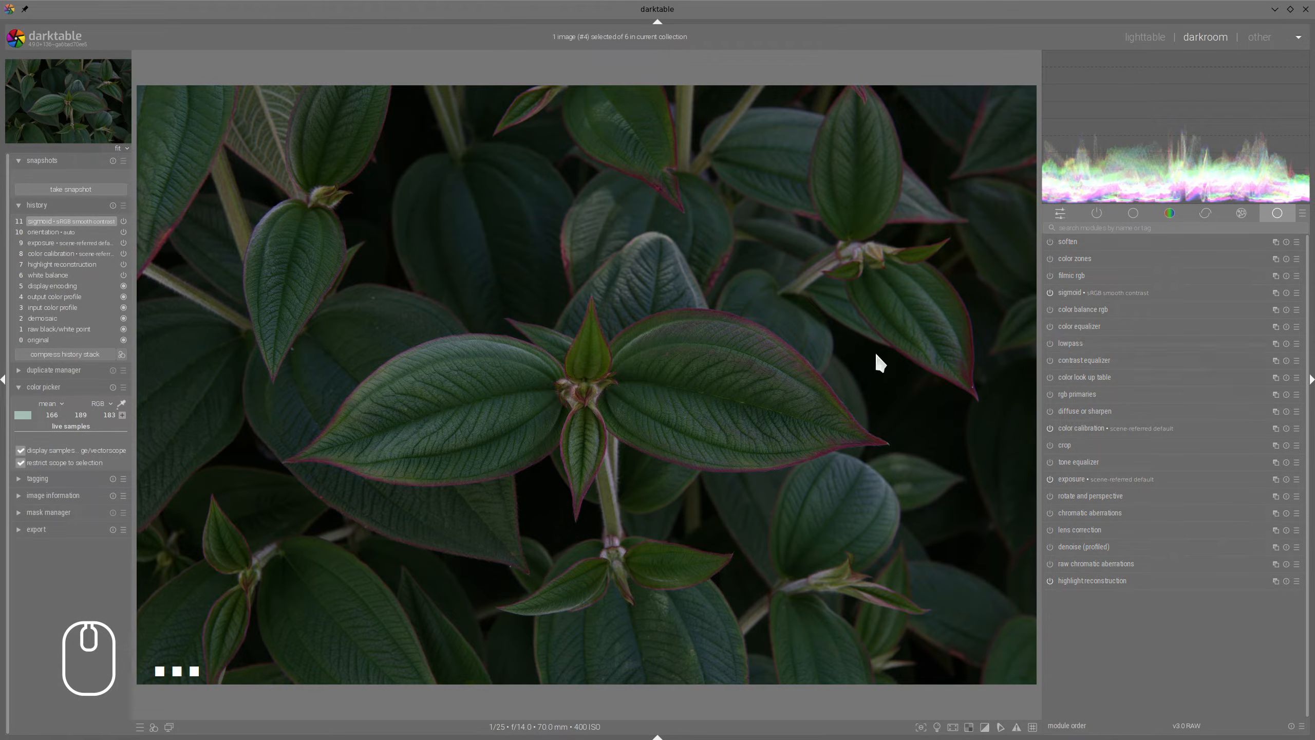
click(1050, 529)
click(1050, 547)
click(1076, 547)
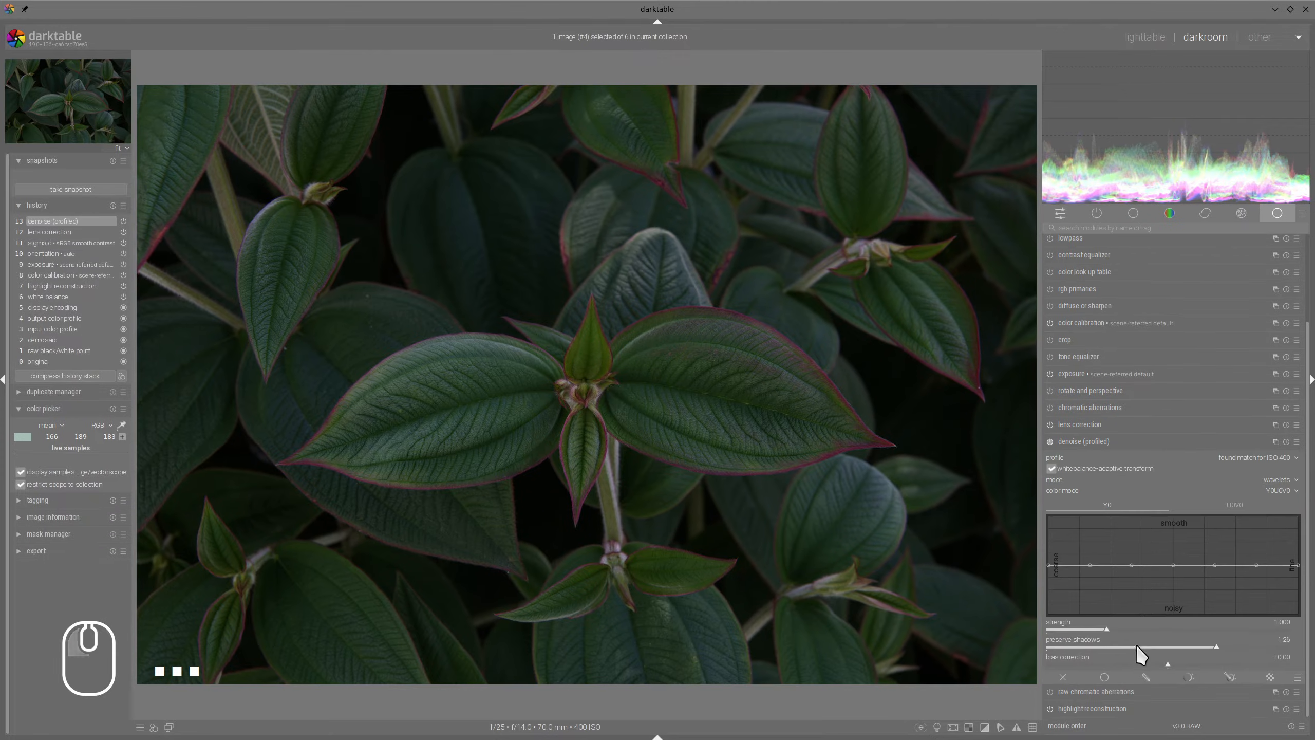
Step: Brighten the leaf photo by setting the exposure to +2.055 EV
click(1094, 453)
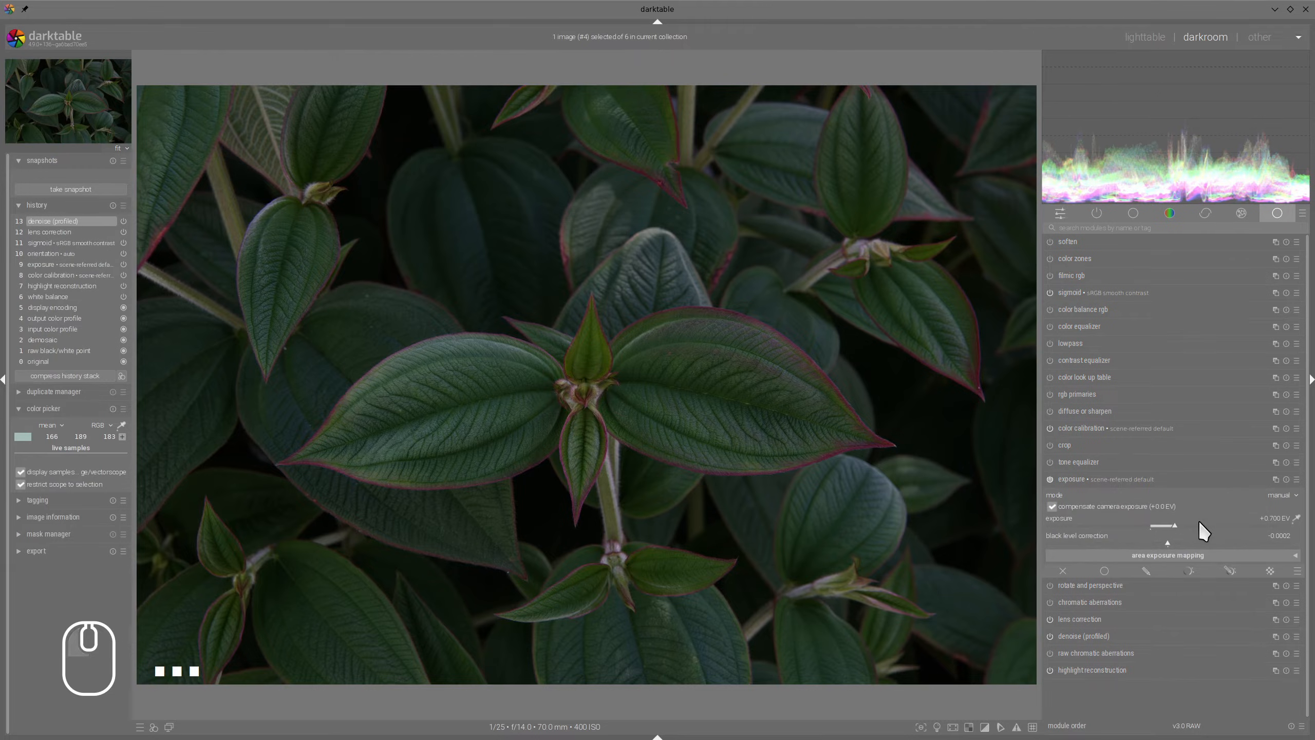
drag(1198, 524, 1221, 525)
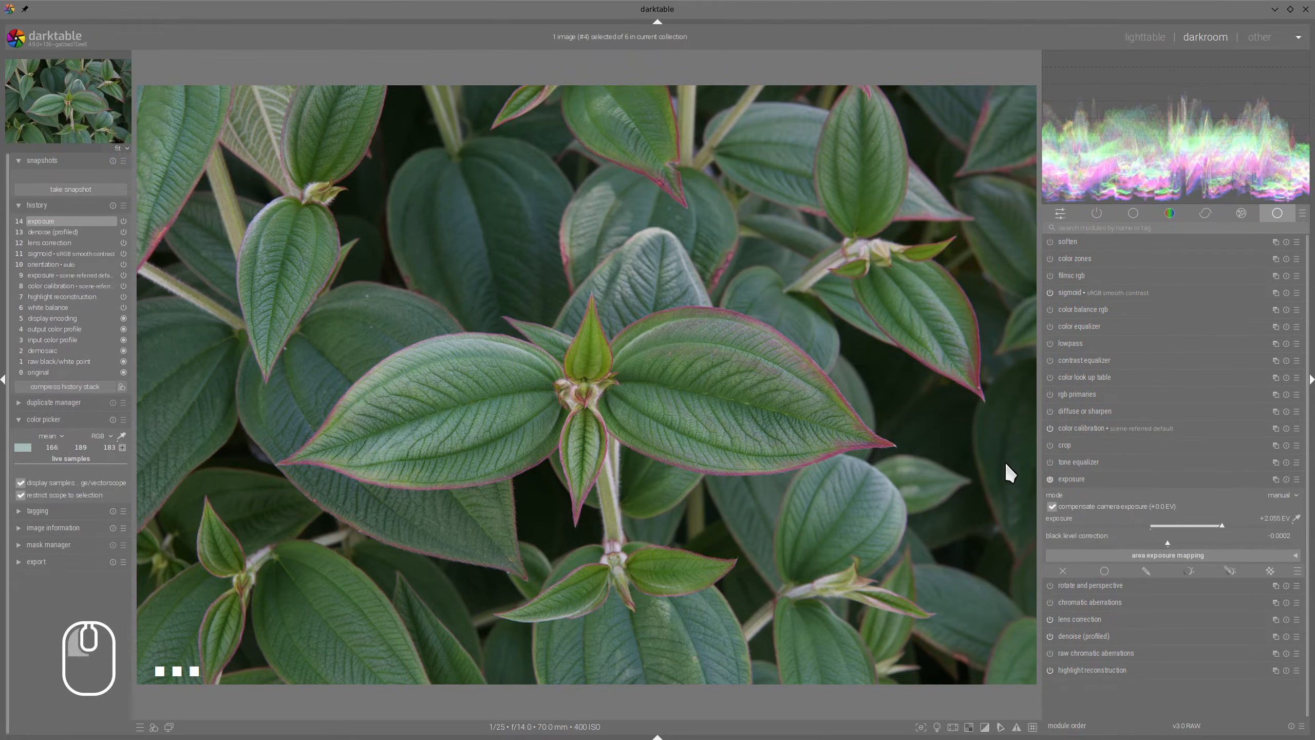
click(1087, 477)
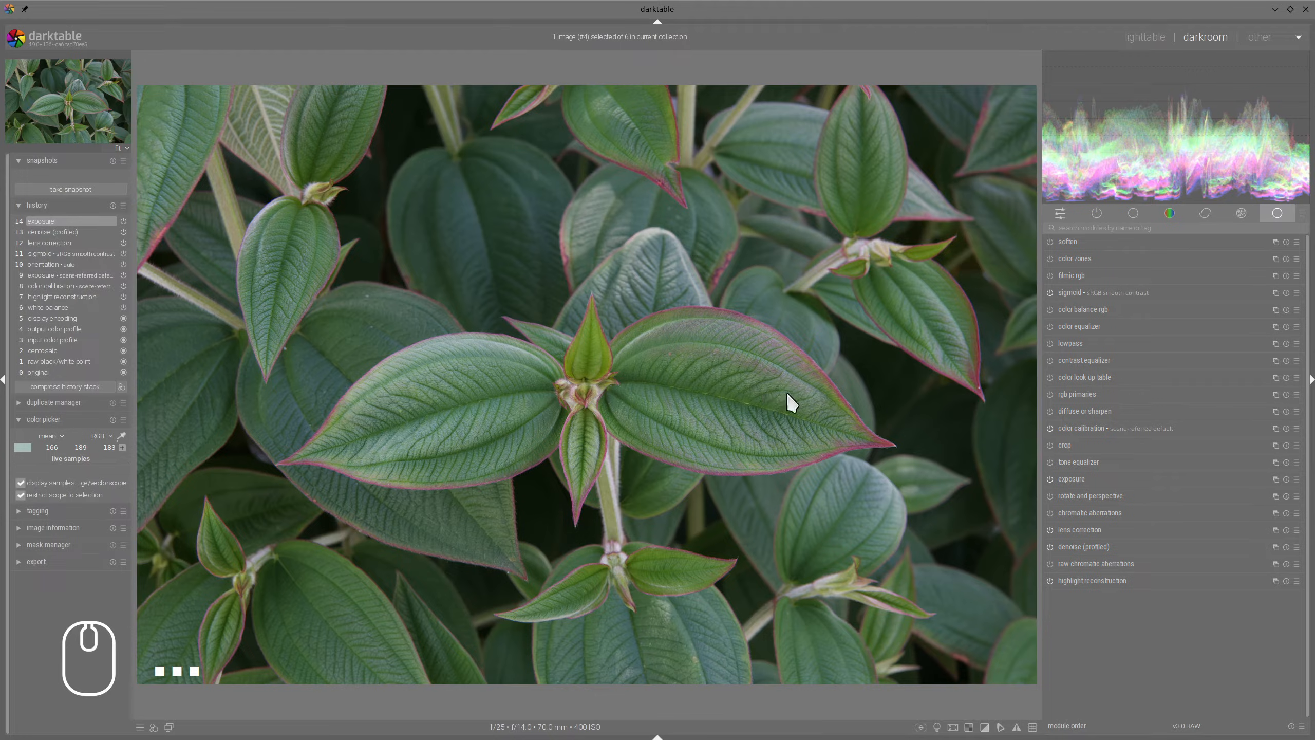
Step: In the color equalizer's brightness graph, sample the large green leaf and set the node placement to +15° to match its hue
click(1071, 327)
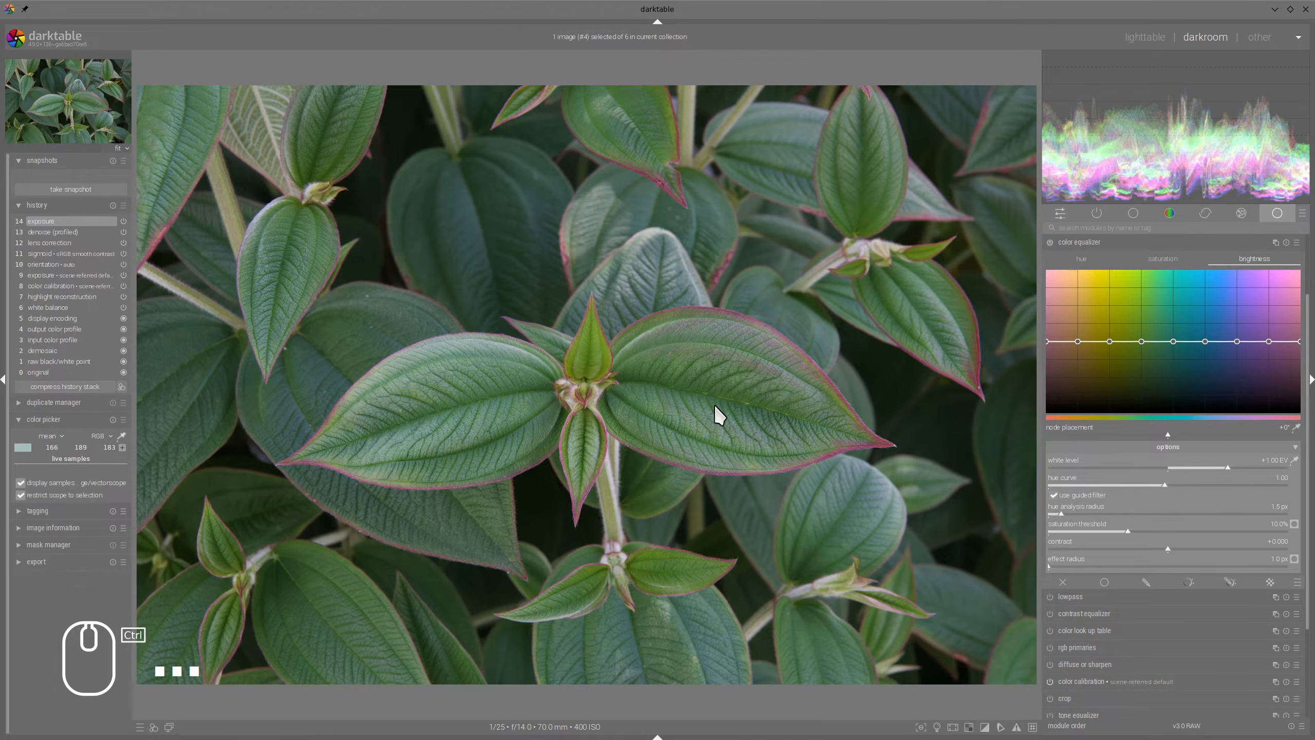
scroll(715, 407, up, 3)
scroll(716, 407, up, 1)
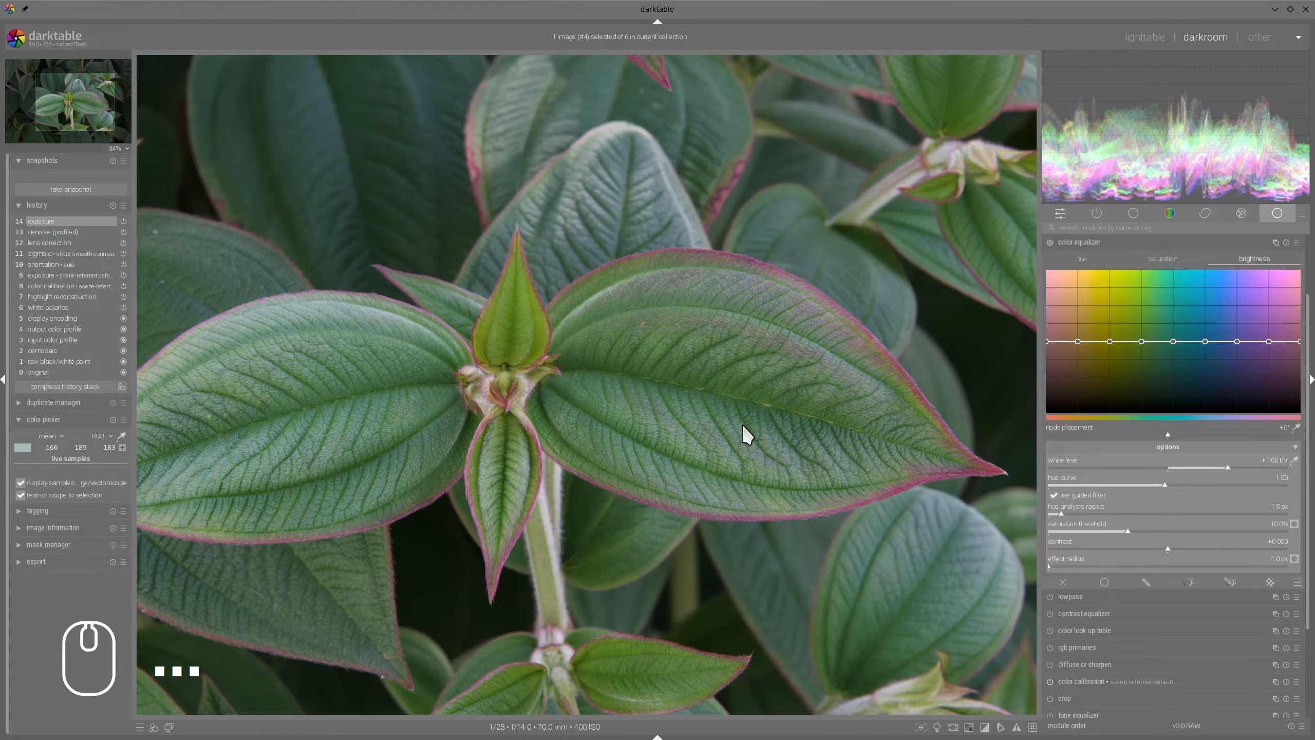
click(1297, 428)
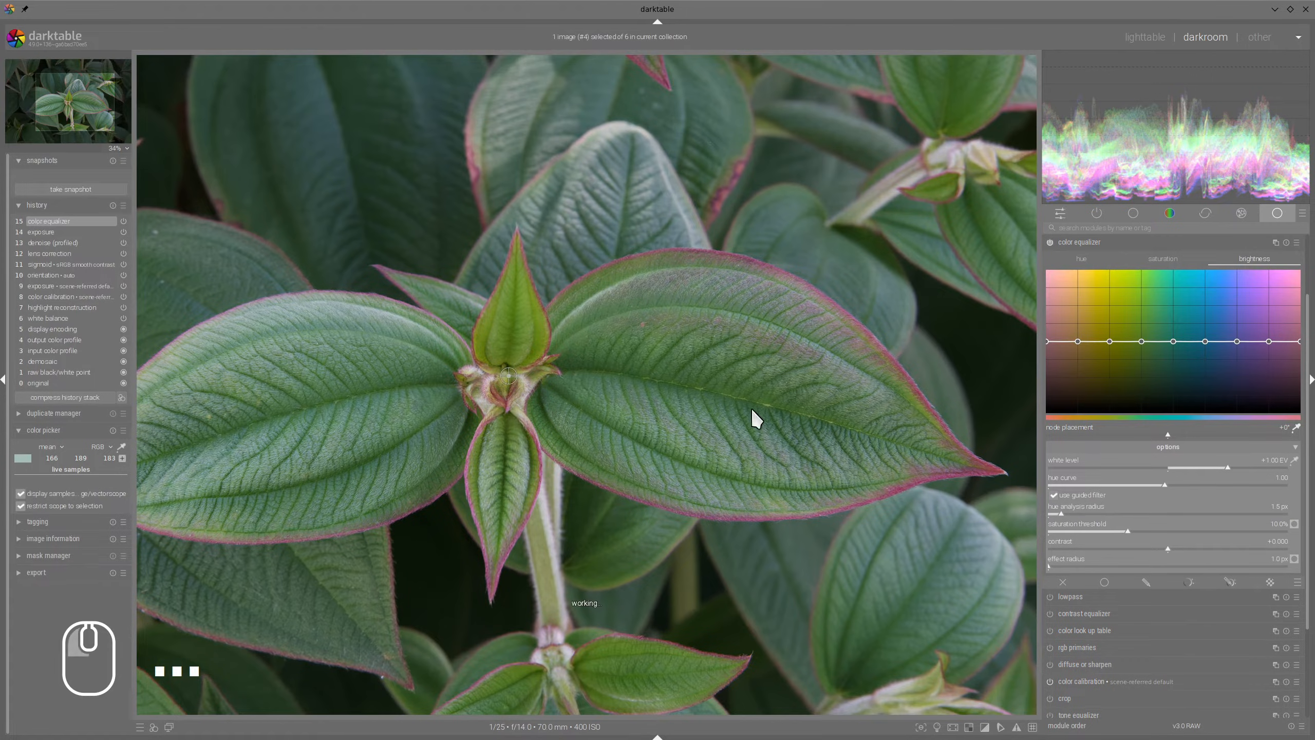
click(680, 373)
drag(680, 373, 679, 374)
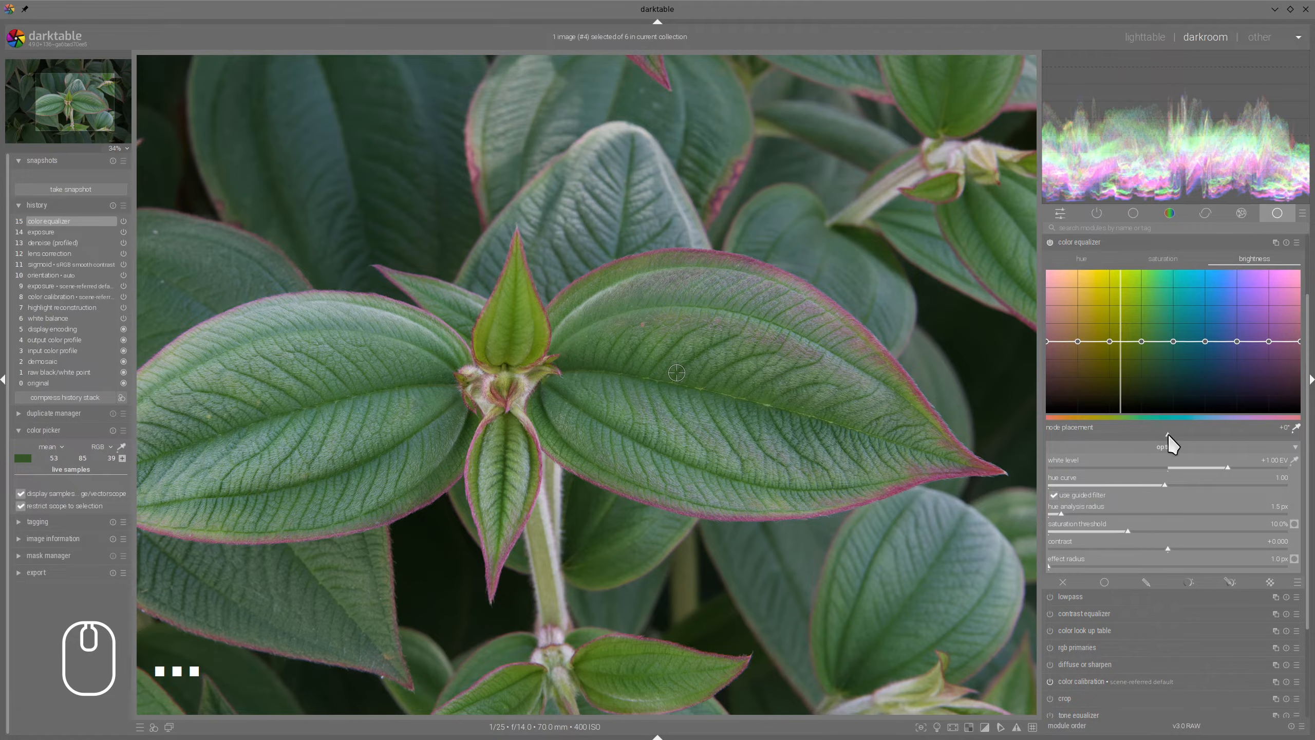
drag(1170, 436, 1249, 436)
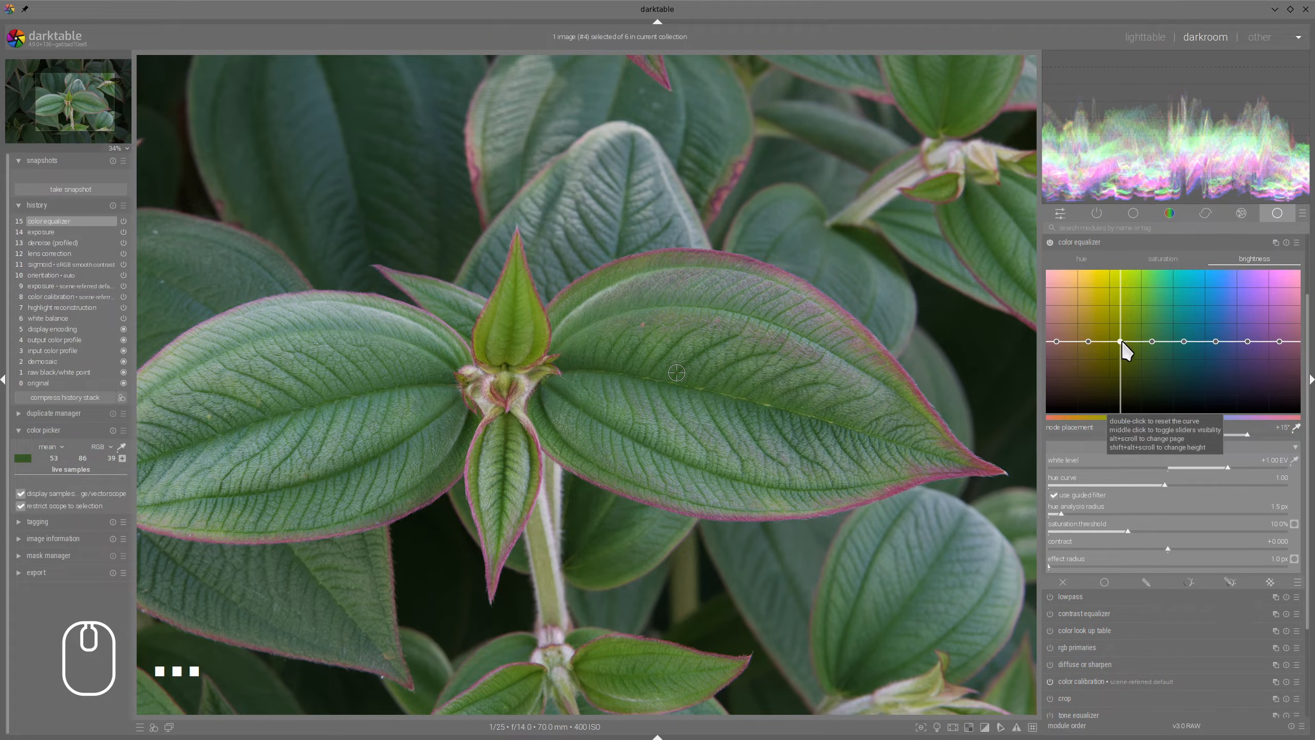
Step: Strongly lower the brightness node at the sampled green and lower its two neighbouring nodes slightly
drag(1122, 342, 1121, 375)
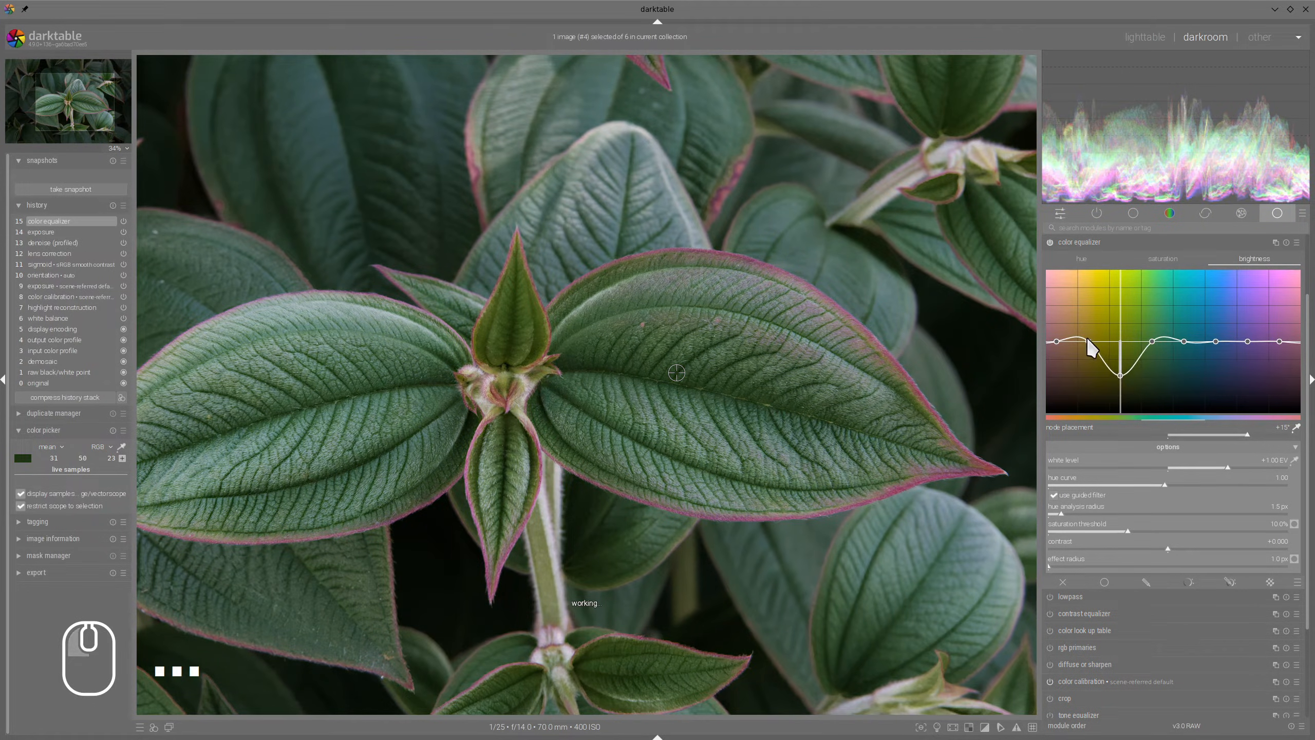
drag(1090, 342, 1153, 347)
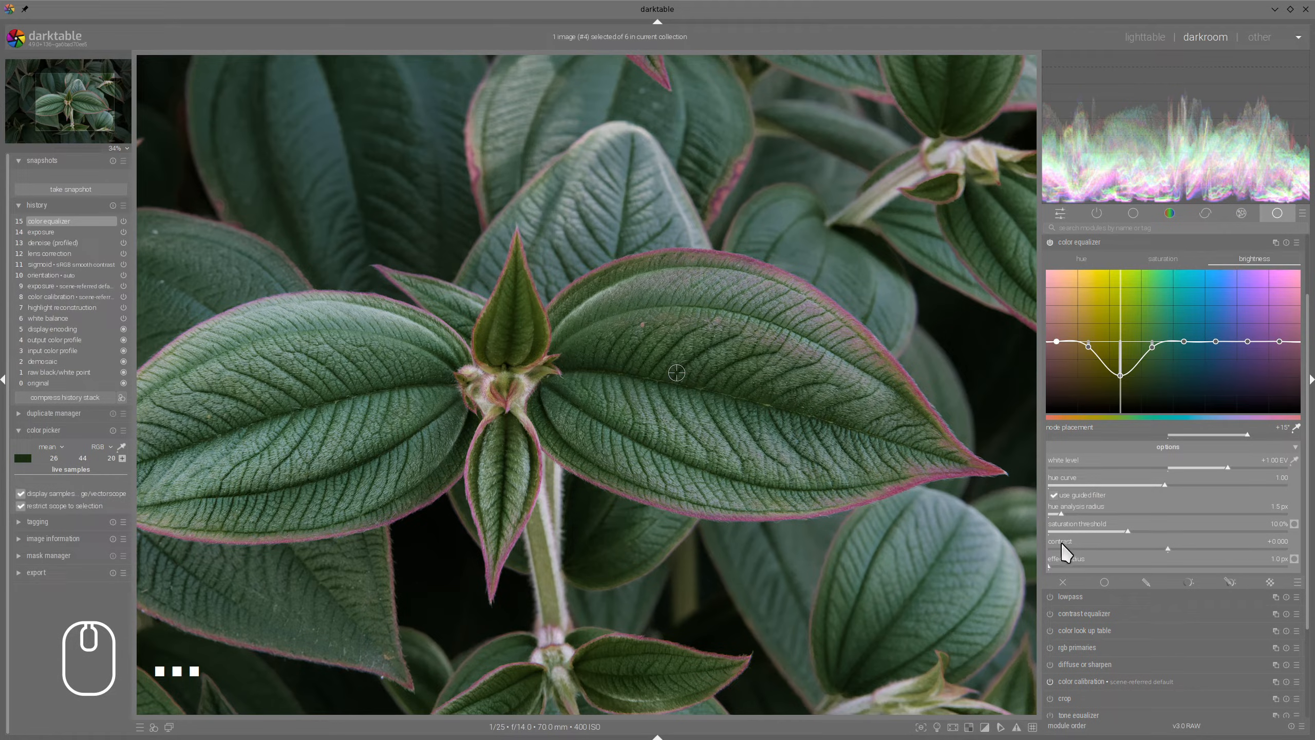
mouse_move(1036, 520)
mouse_down()
mouse_move(1263, 519)
mouse_move(1296, 534)
mouse_move(1298, 549)
mouse_move(1124, 559)
mouse_move(1029, 532)
mouse_move(1035, 521)
mouse_up()
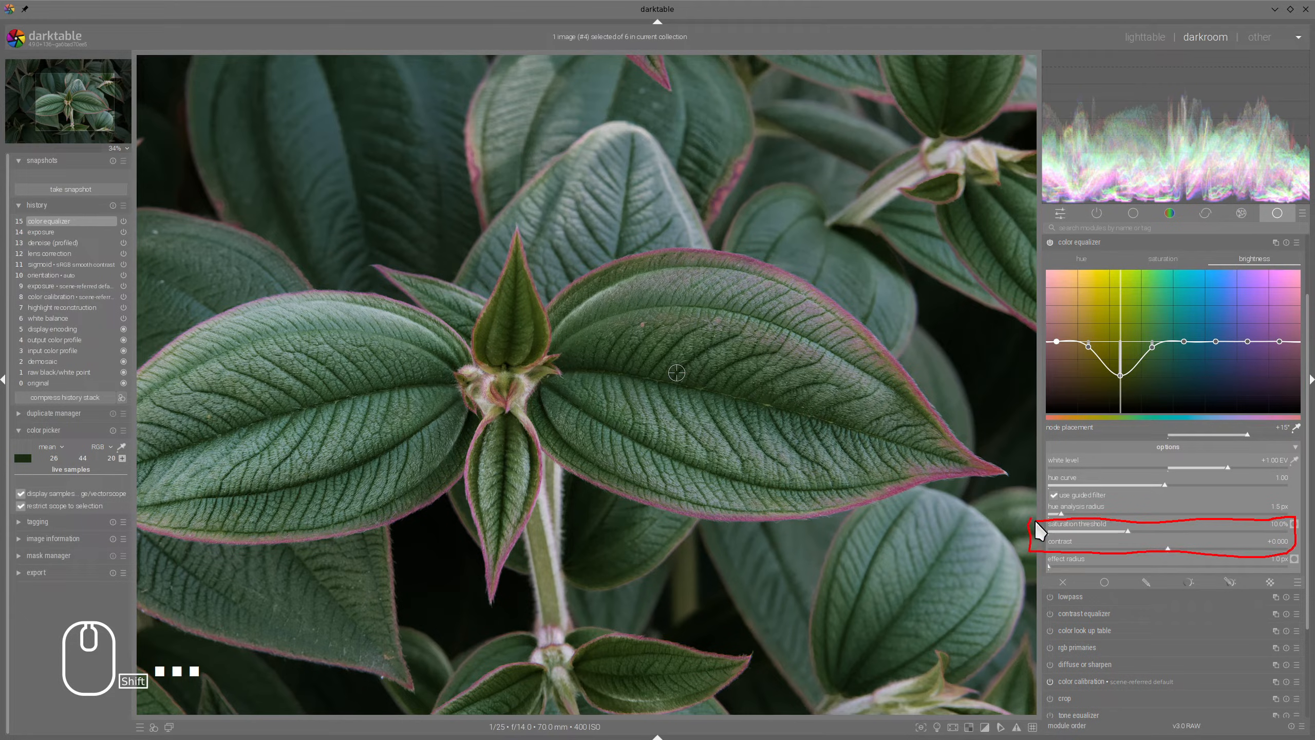
key(shift+super+F11)
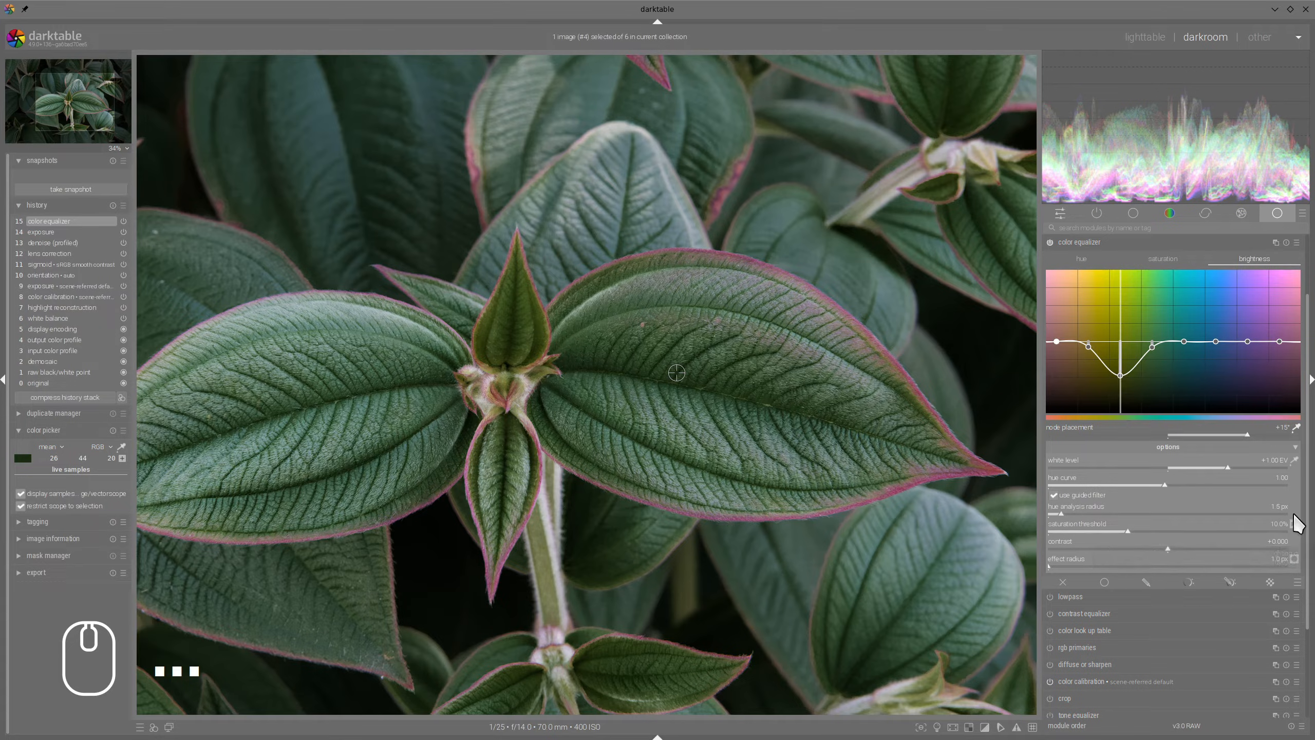
mouse_move(1291, 509)
mouse_down()
mouse_move(1294, 536)
mouse_move(1291, 508)
mouse_up()
Step: Examine the saturation threshold mask over the leaves, hide it again and stop sampling the leaf's hue
click(1293, 524)
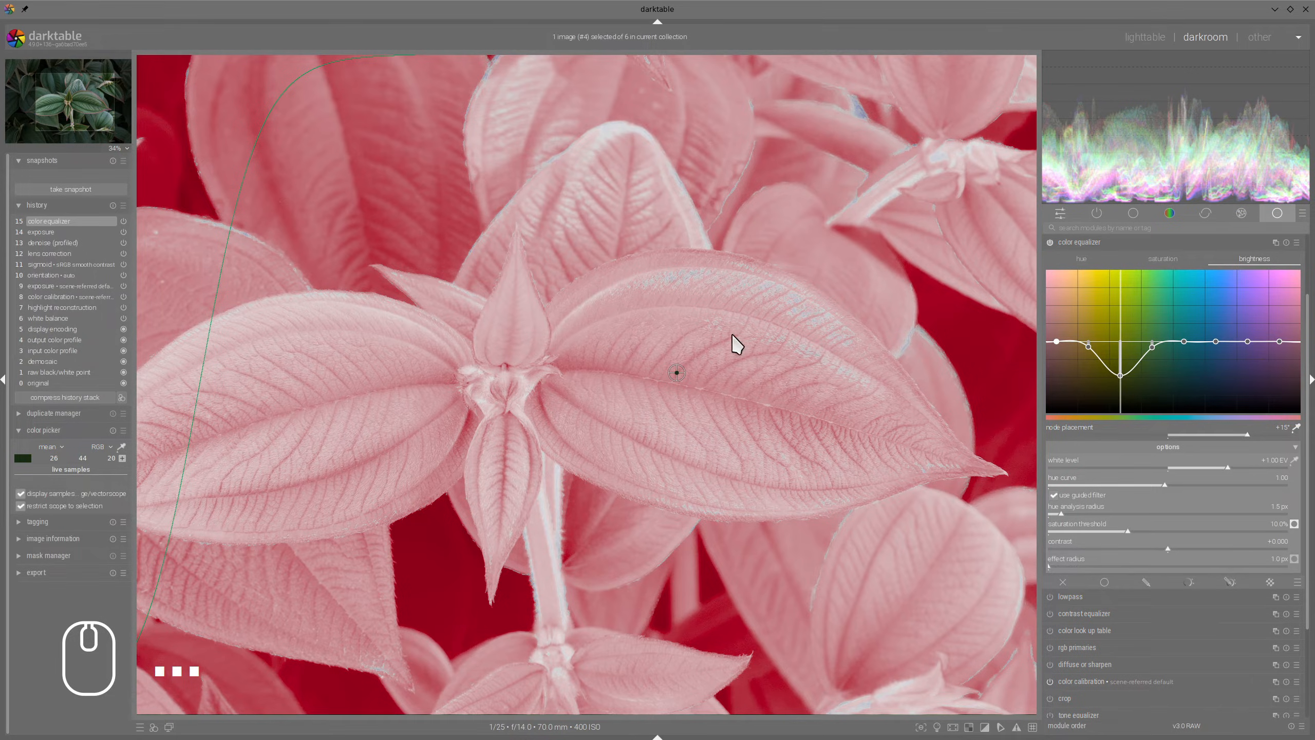
click(1296, 524)
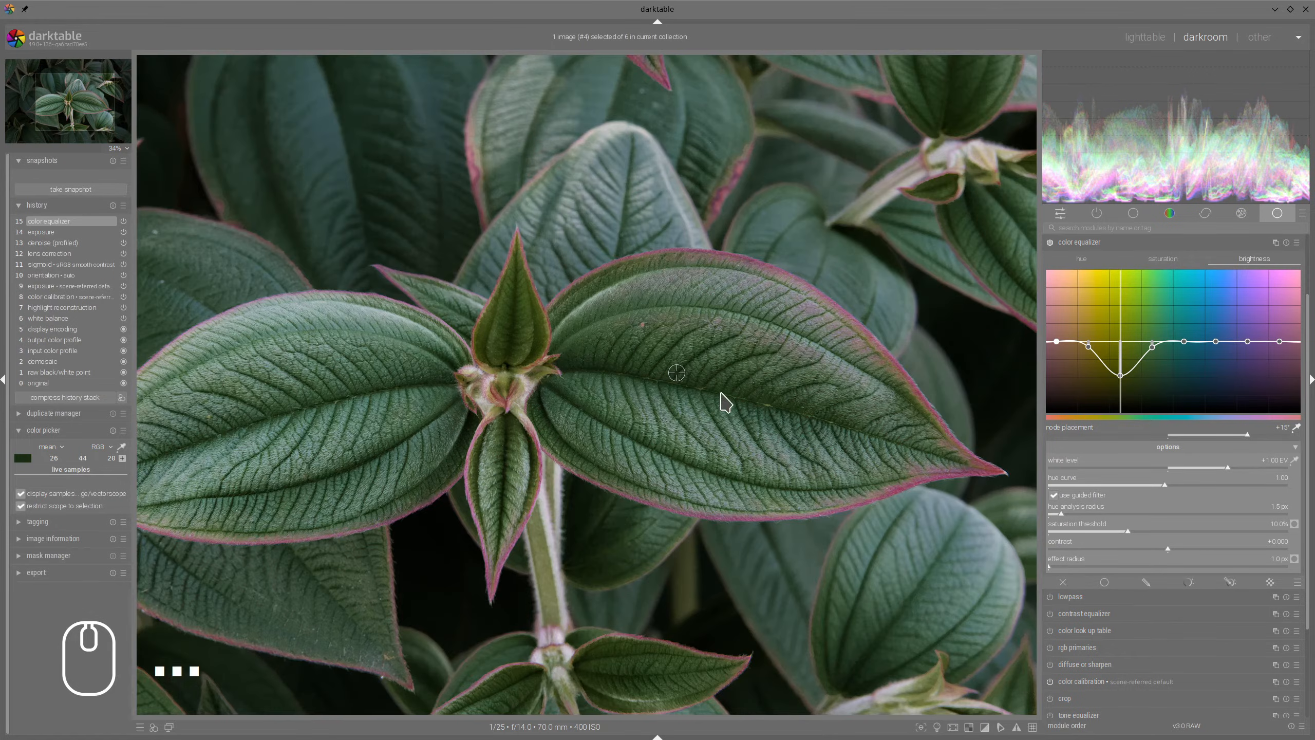
scroll(726, 403, up, 2)
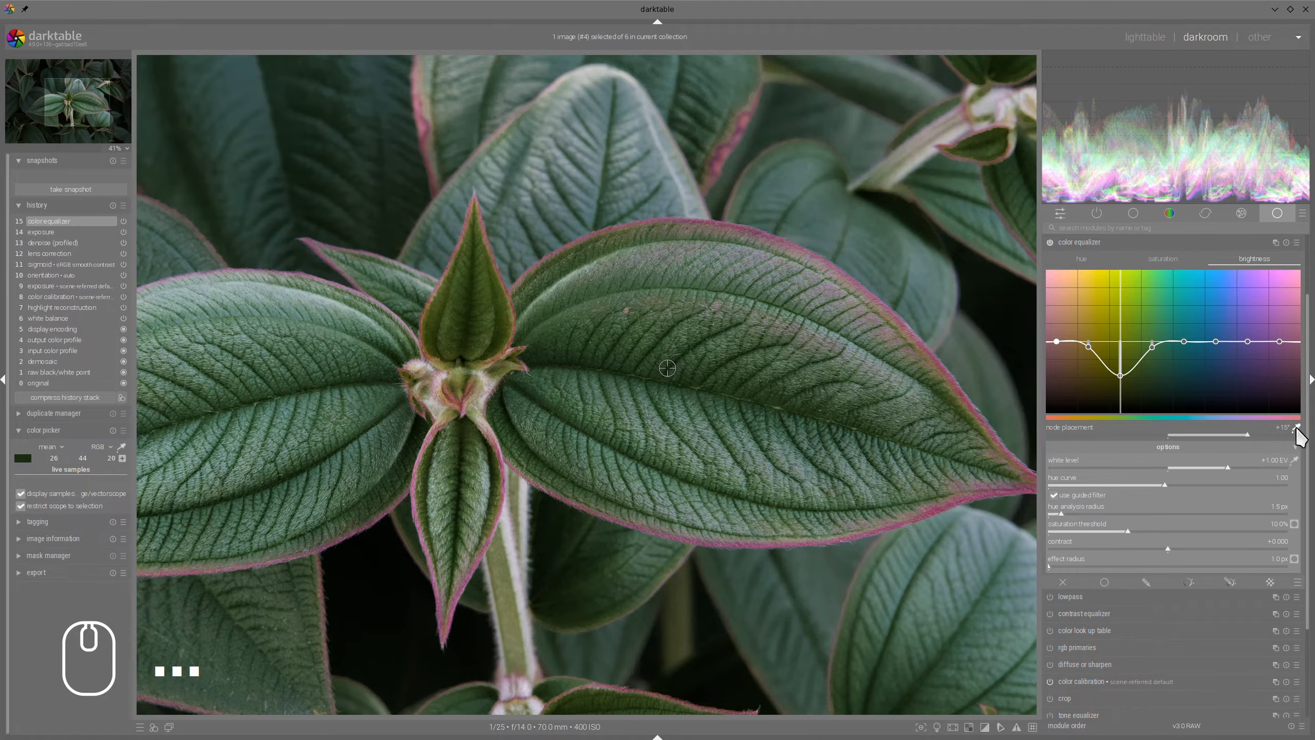
click(913, 411)
drag(826, 413, 736, 416)
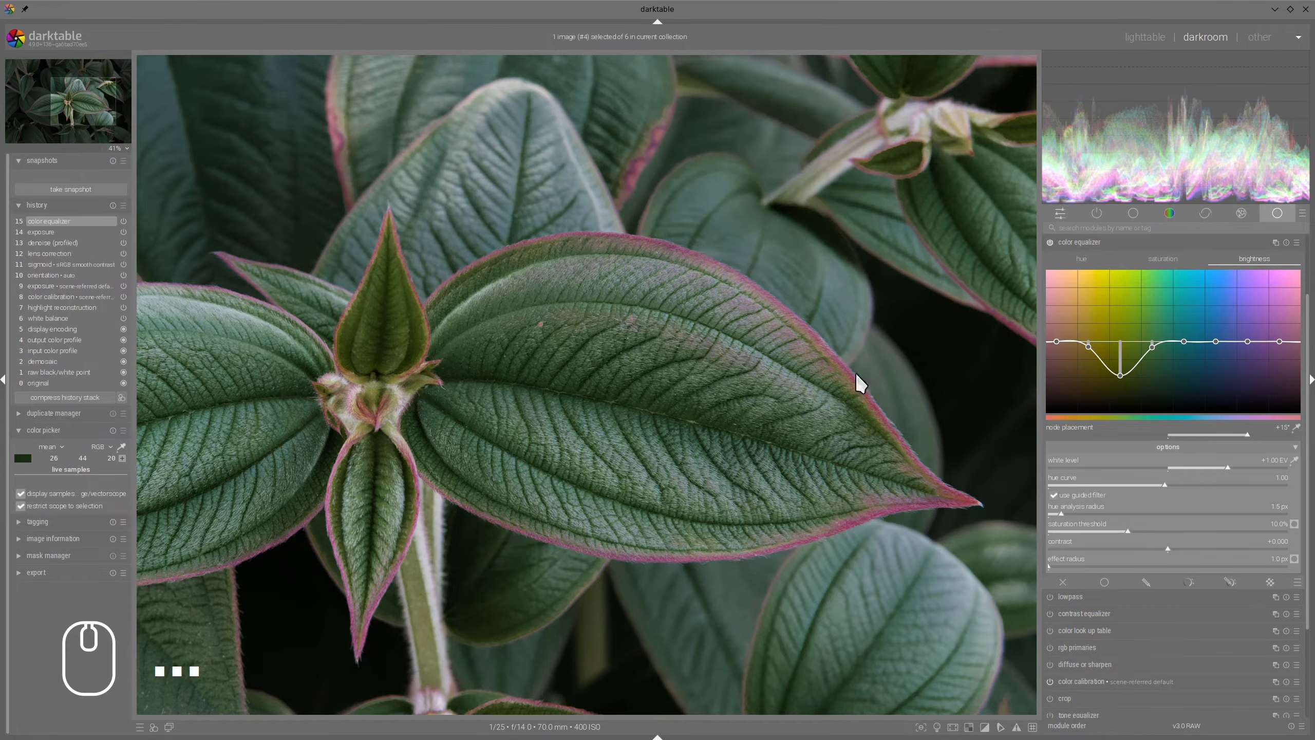
Step: Raise the saturation threshold to 21.8% with its mask as a guide, and lower the green brightness node slightly further
click(1295, 524)
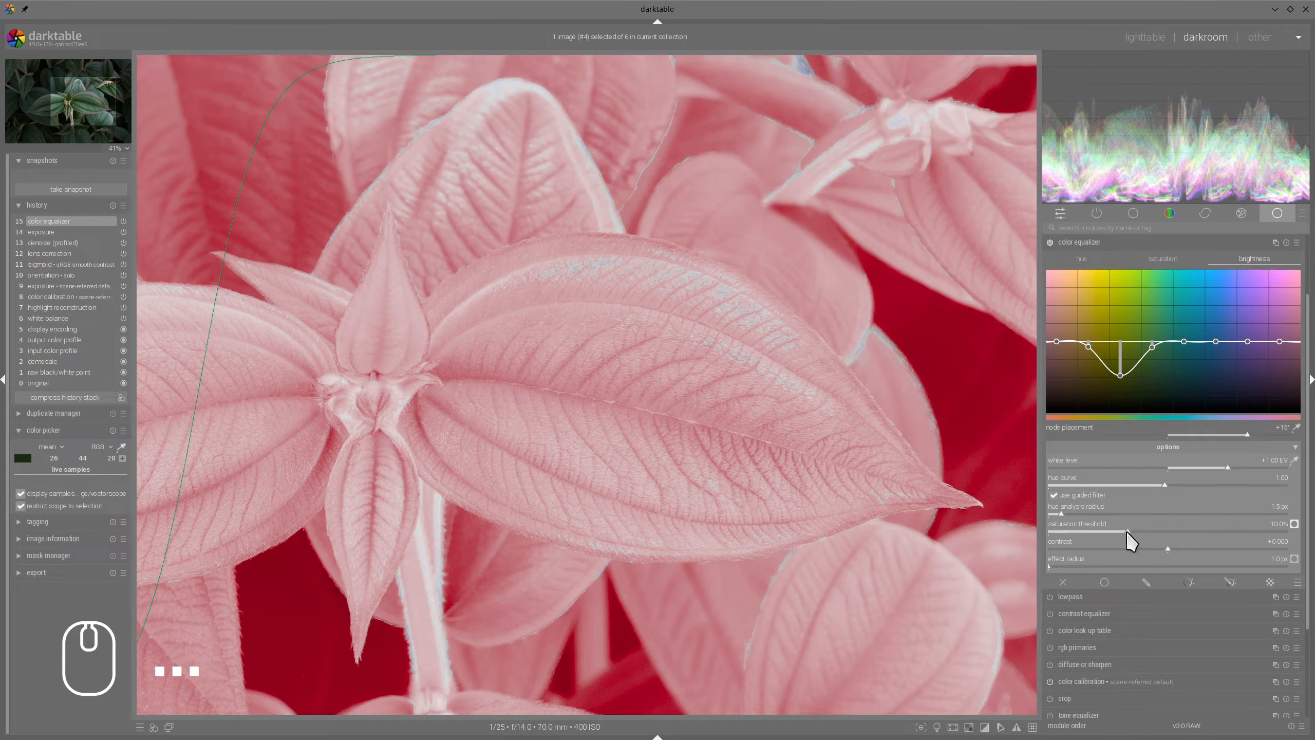
drag(1128, 531, 1204, 535)
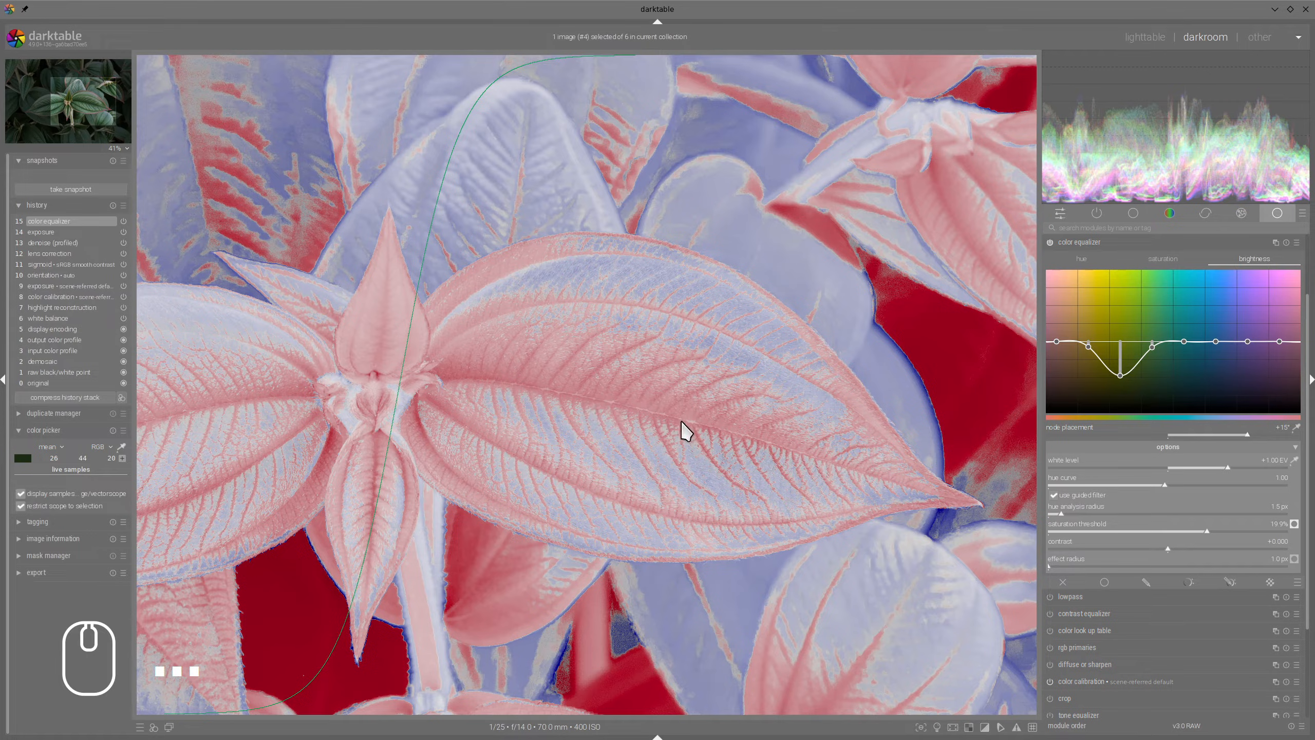
click(1295, 524)
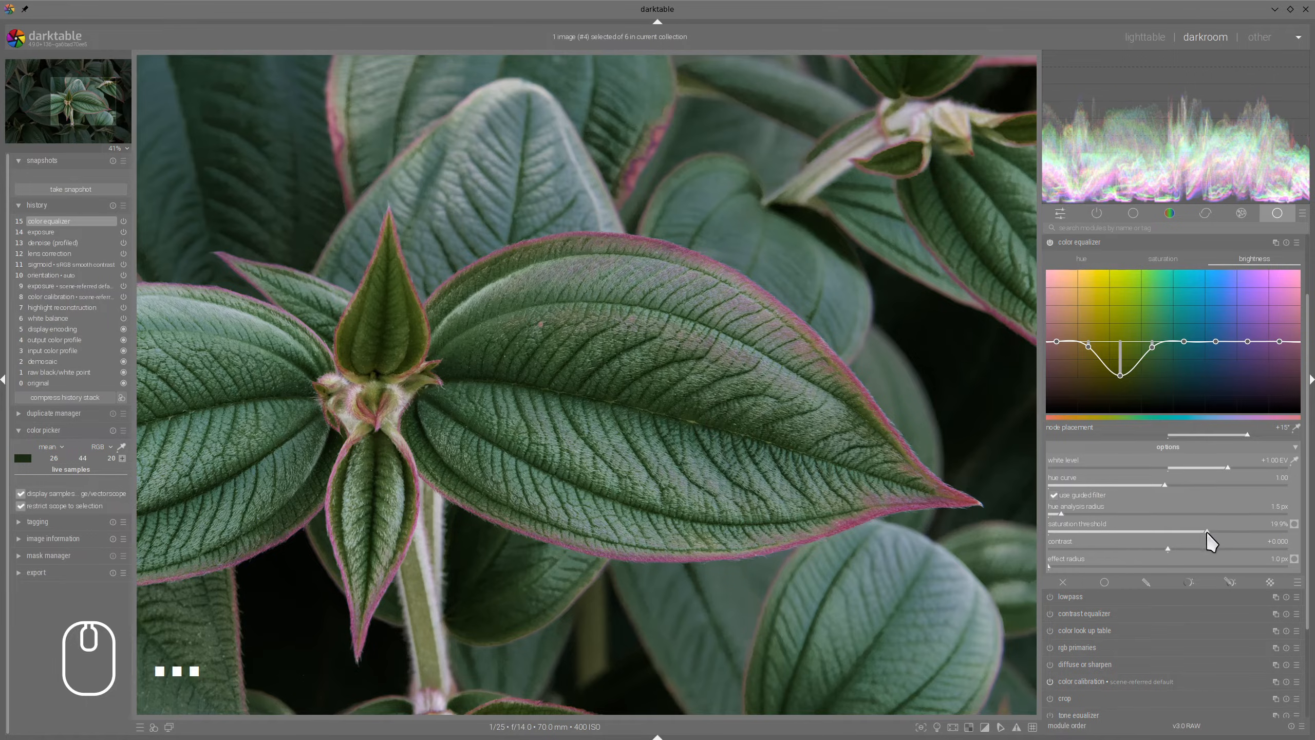
mouse_move(1203, 534)
mouse_down()
mouse_move(1072, 536)
mouse_move(1093, 534)
mouse_up()
drag(1188, 535, 1223, 535)
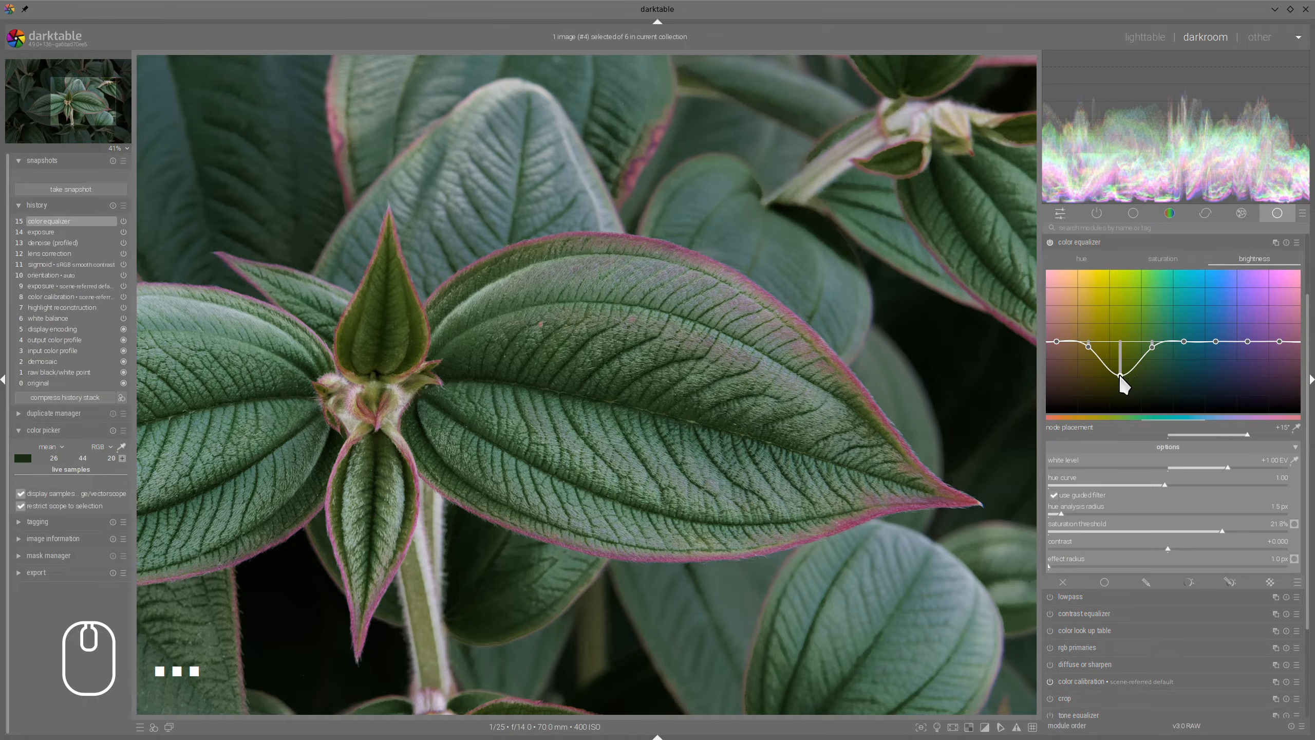
drag(1121, 377, 1122, 386)
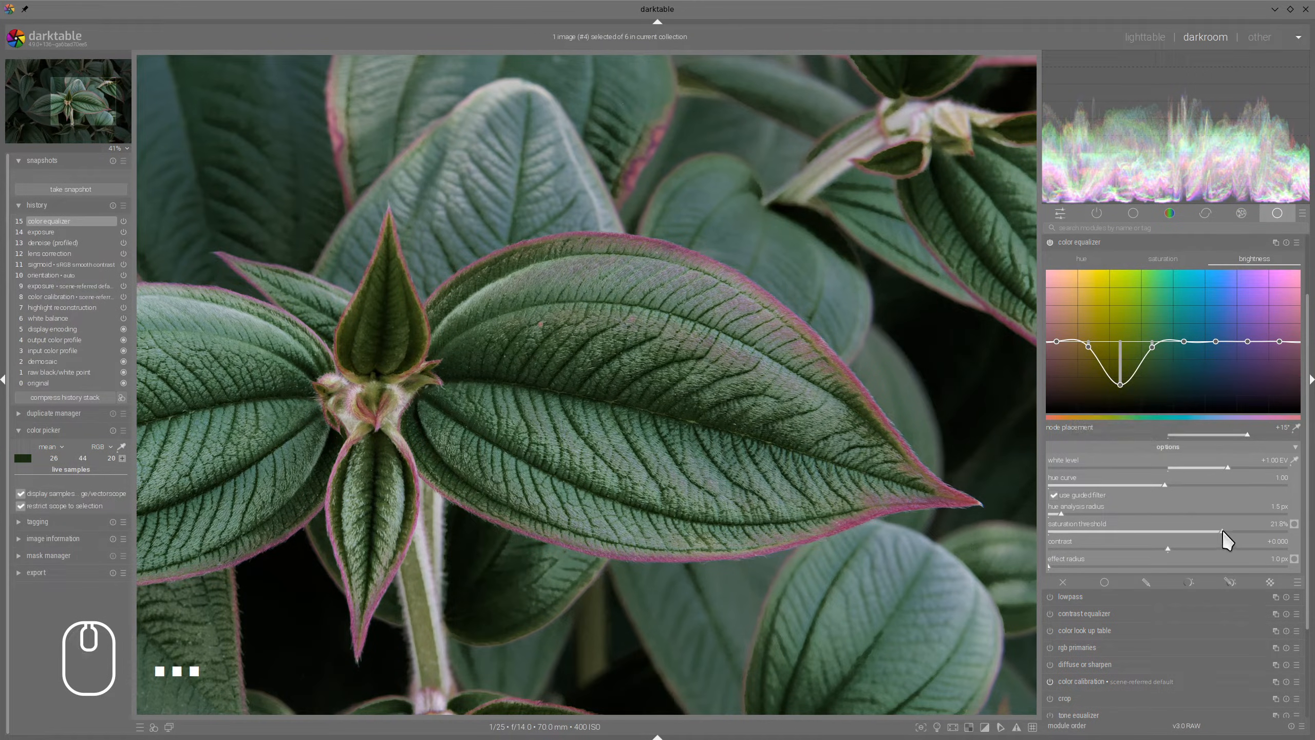
Step: Compare the leaves with the saturation threshold at 0%, set it to 21.5% and check its mask
drag(1223, 531, 1052, 525)
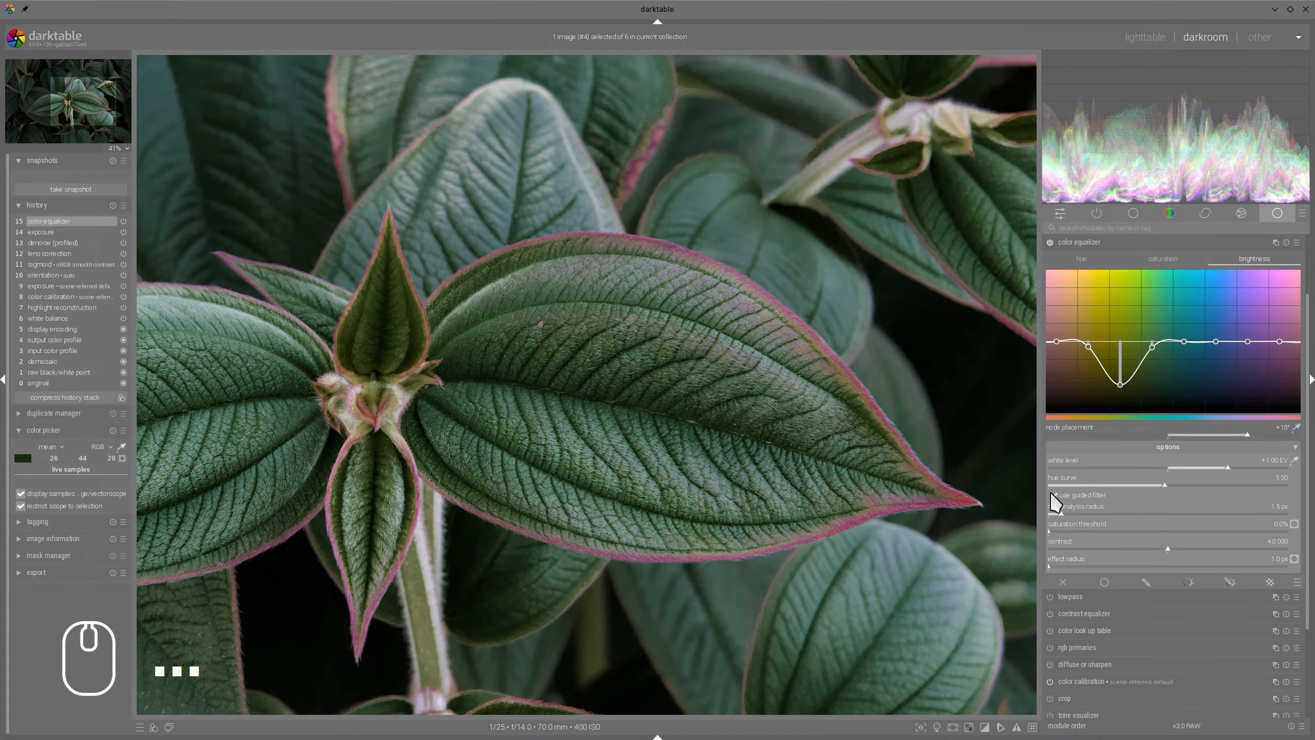
drag(1053, 532, 1167, 534)
drag(1203, 534, 1219, 532)
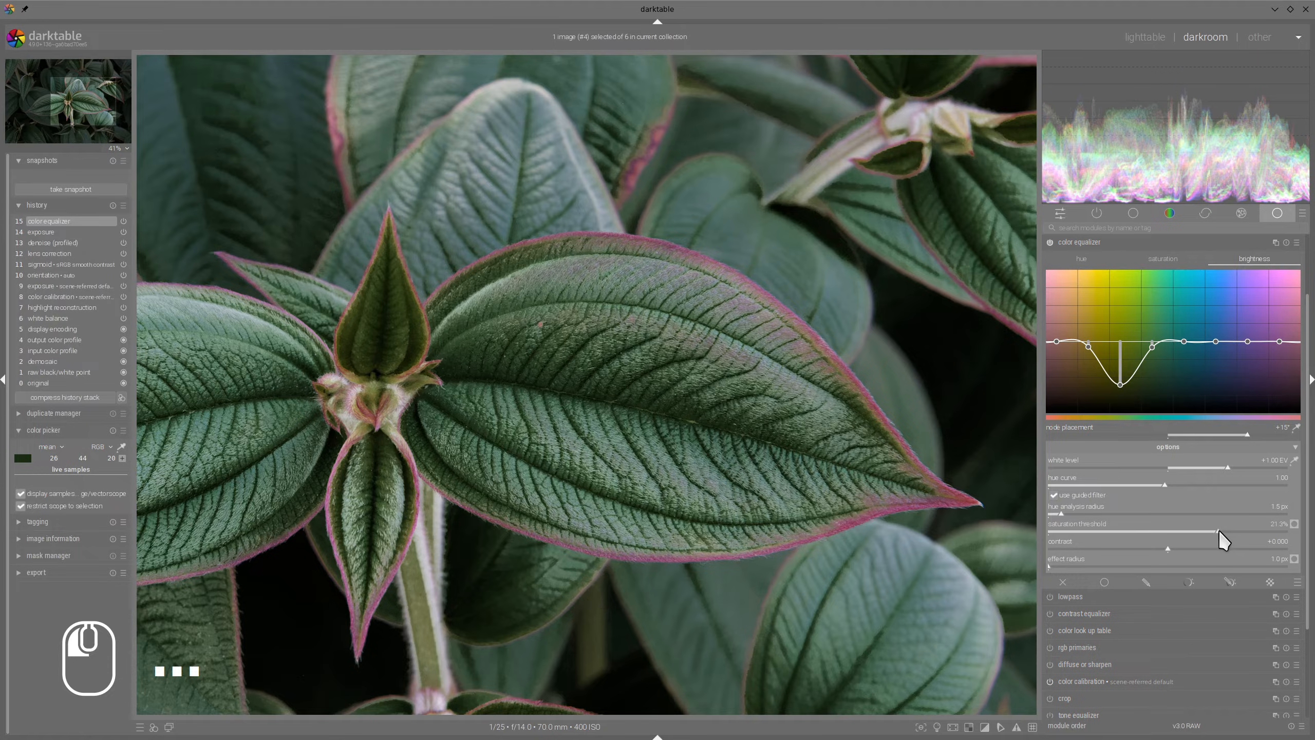
drag(1223, 539, 1206, 535)
click(1295, 524)
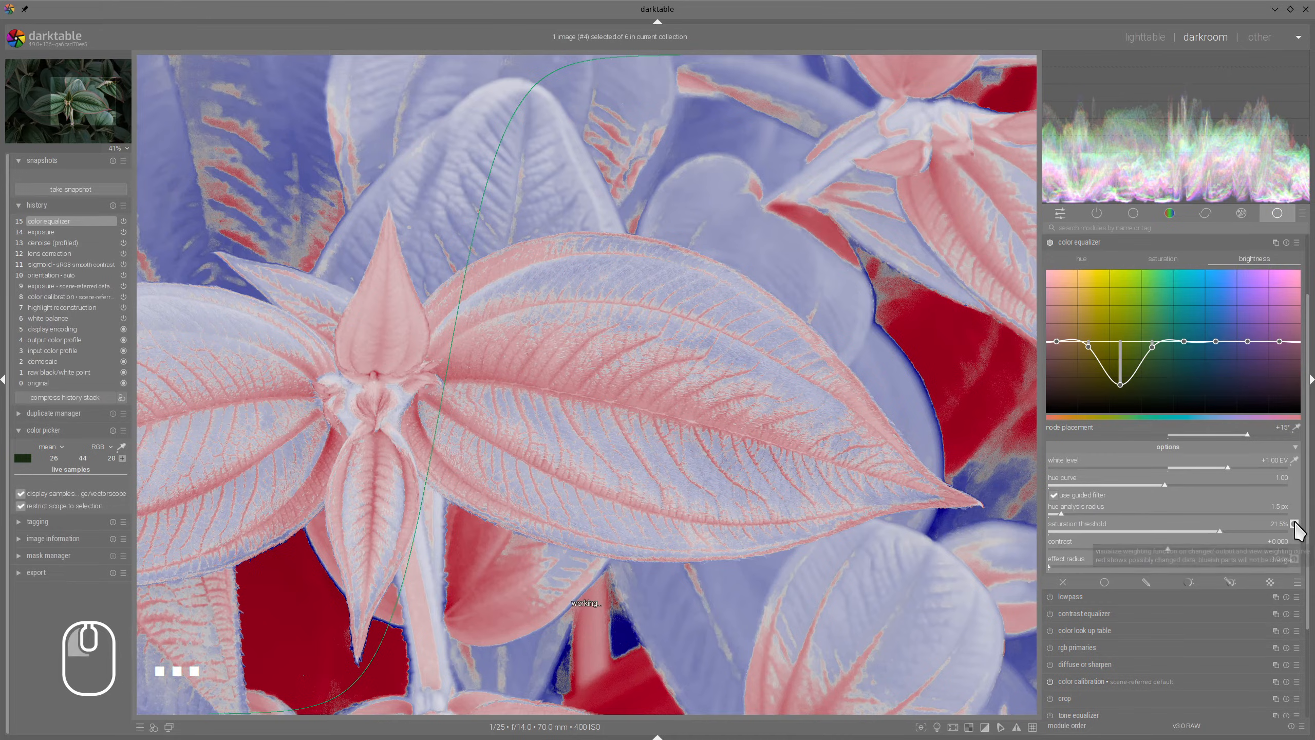
click(1295, 525)
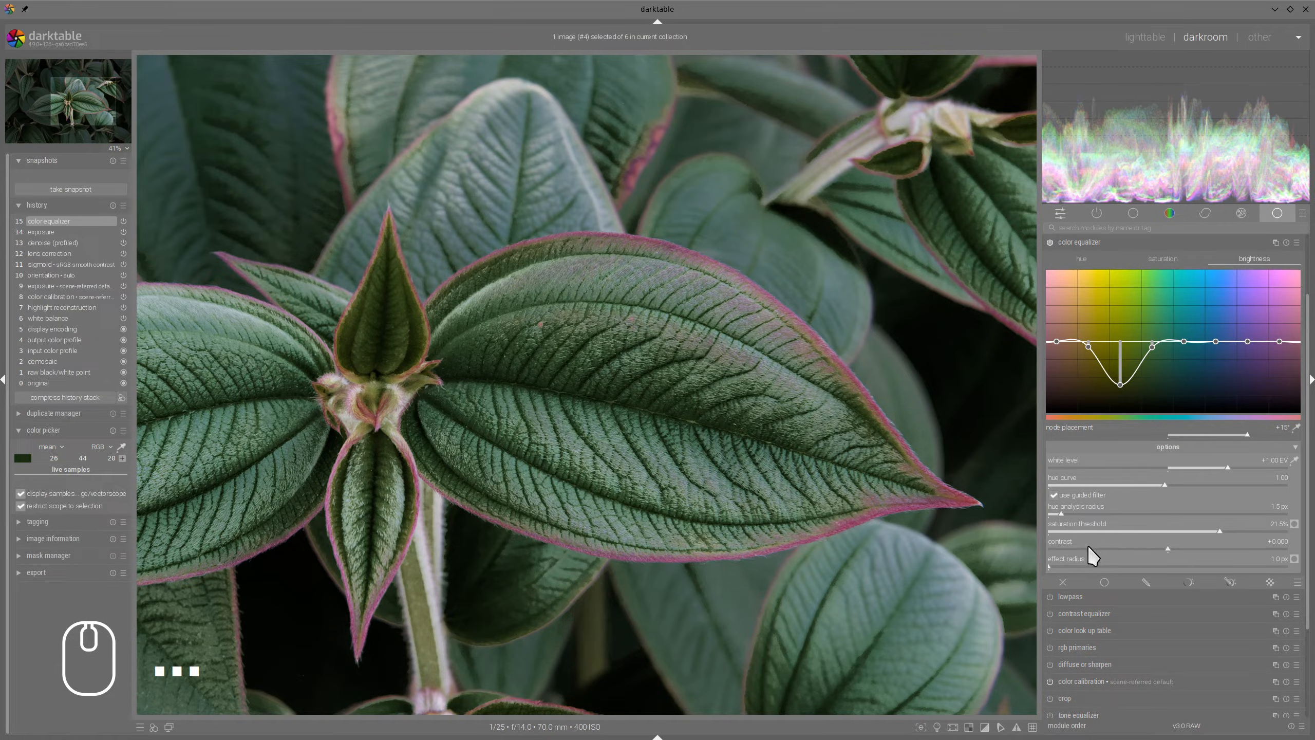
Step: Show the saturation threshold mask, try a strongly raised contrast and trace the resulting threshold curve with a red annotation
click(1295, 525)
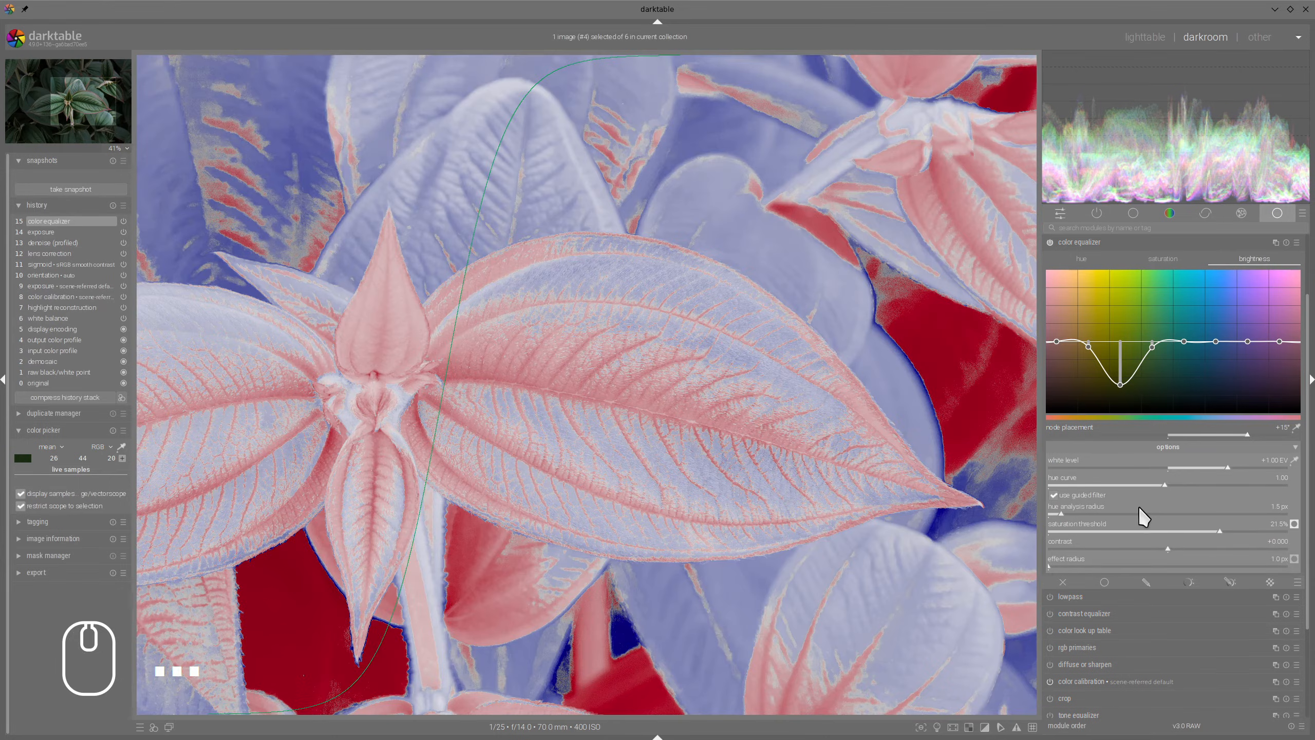
drag(1169, 548, 1280, 550)
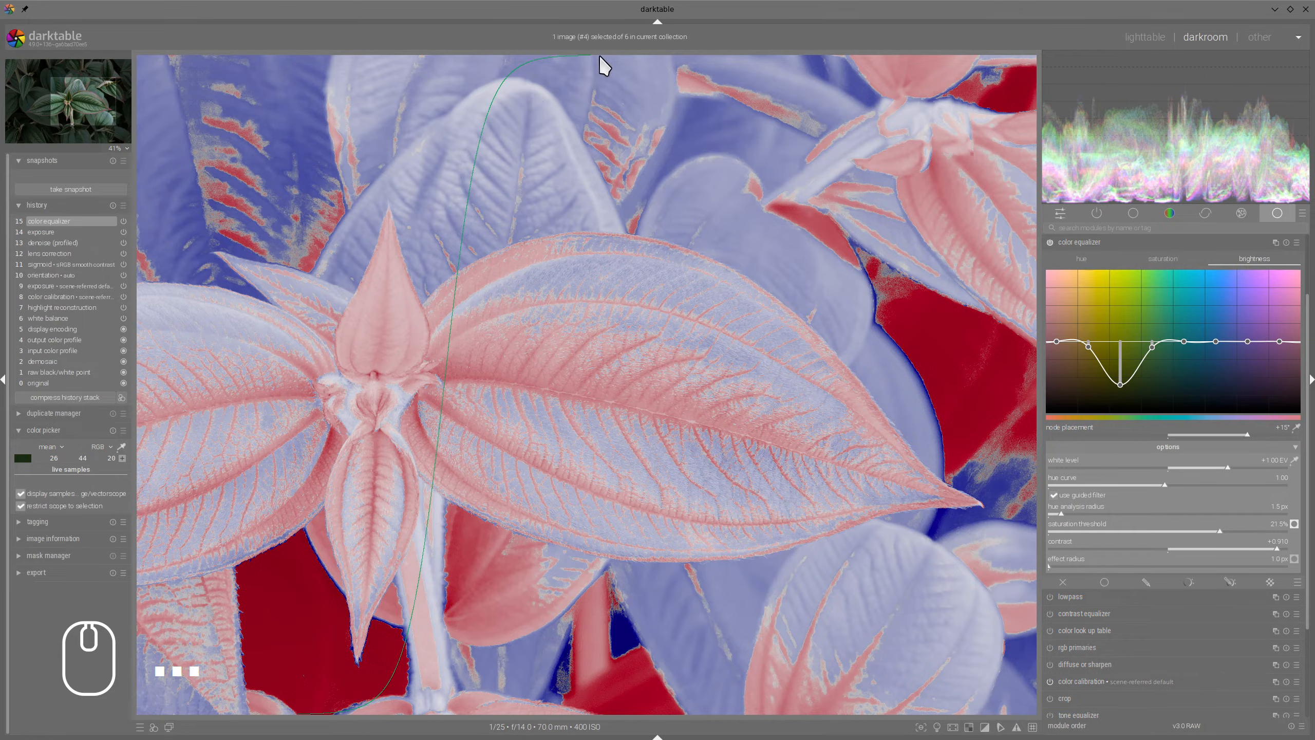
key(shift)
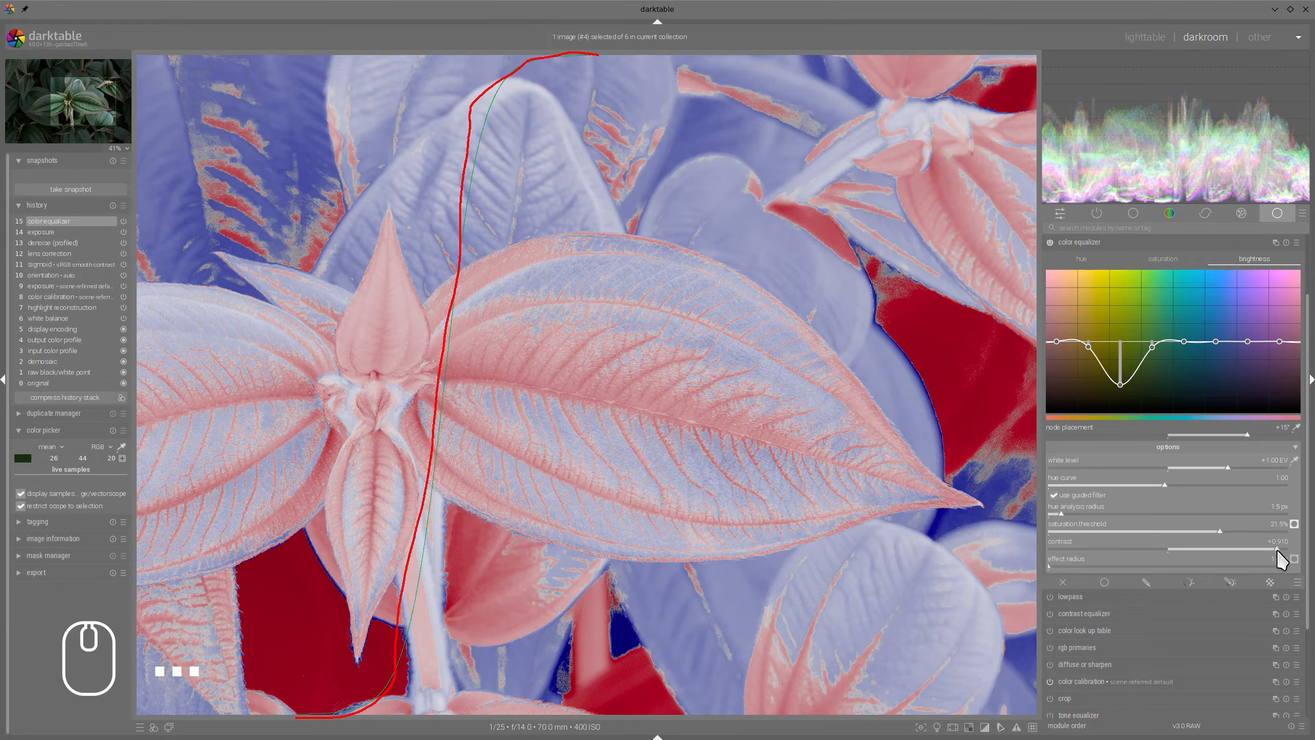
Step: Lower the contrast to -0.687, trace the new threshold curve for comparison, clear the annotations and hide the mask
drag(1277, 557, 1086, 546)
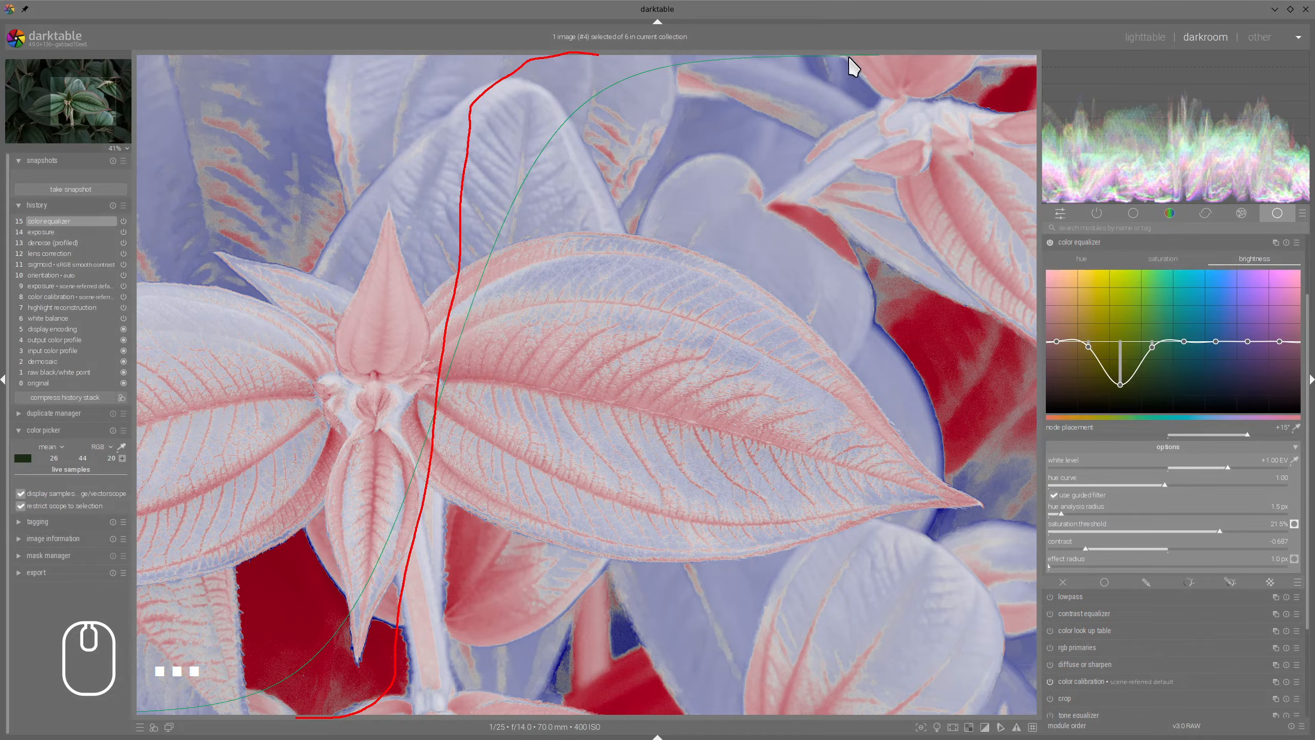
mouse_move(856, 65)
mouse_down()
mouse_move(837, 58)
mouse_move(811, 88)
mouse_move(902, 64)
mouse_move(831, 64)
mouse_move(855, 82)
mouse_move(871, 73)
mouse_move(720, 62)
mouse_move(552, 145)
mouse_move(363, 565)
mouse_move(224, 702)
mouse_move(228, 683)
mouse_up()
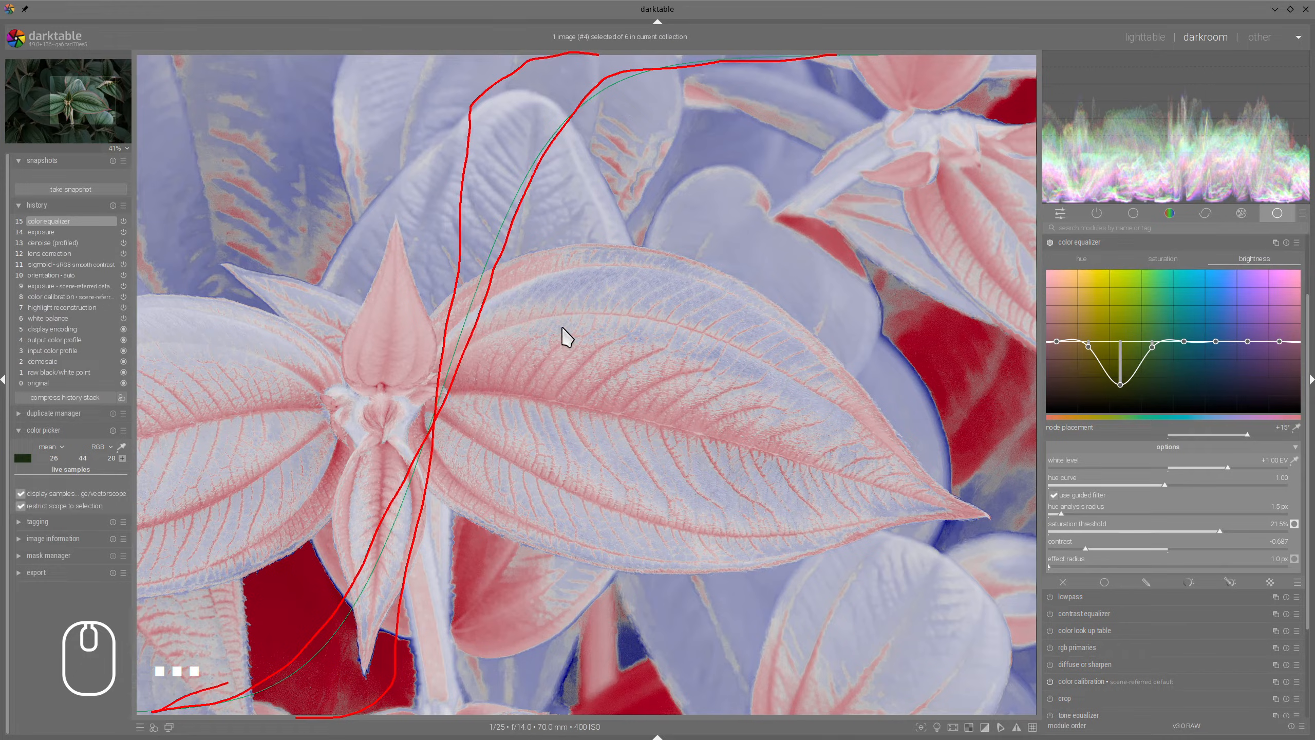
key(shift+super+F11)
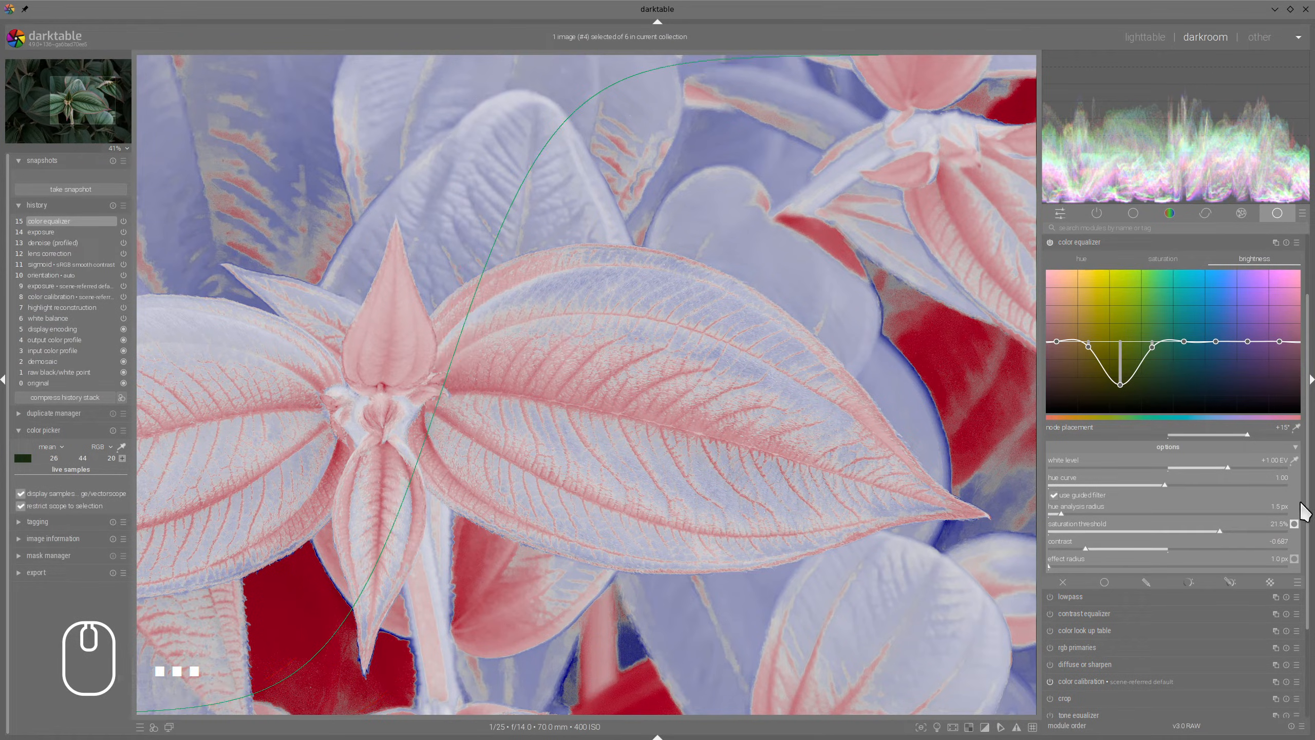
click(1294, 523)
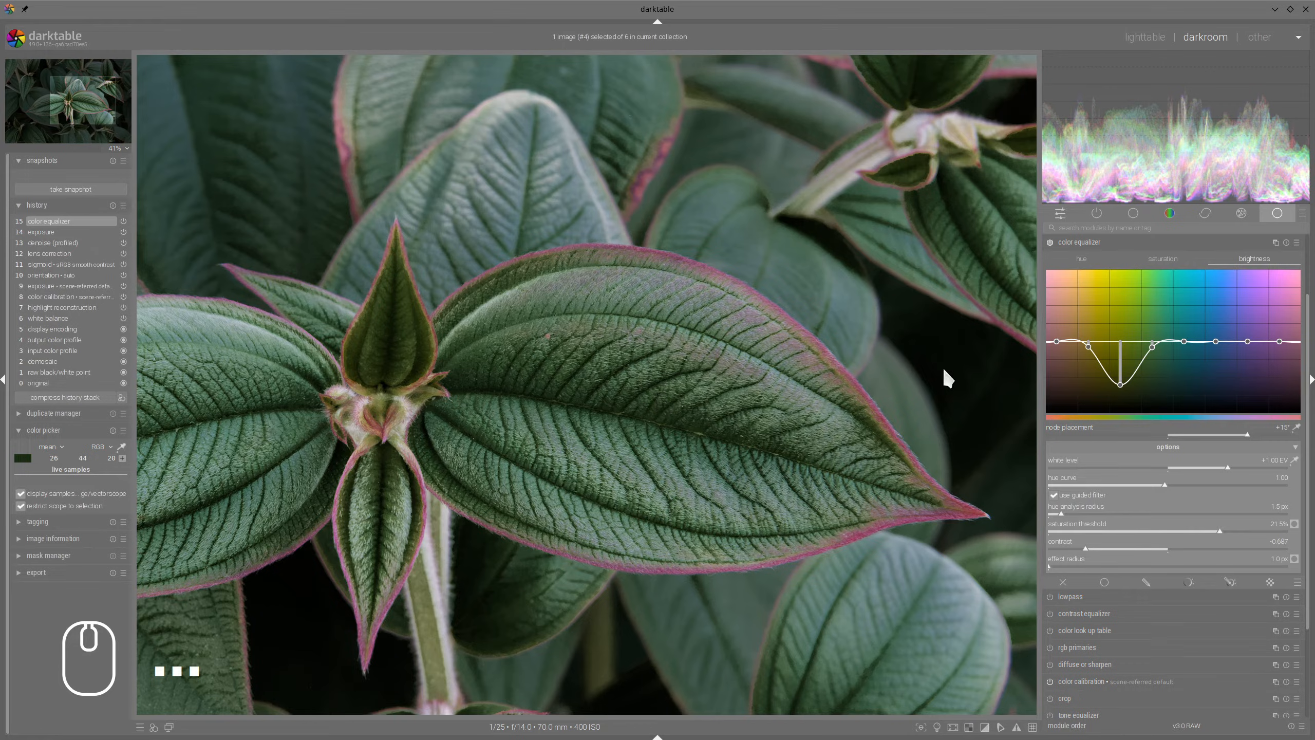
Step: Raise the color equalizer's effect radius to 12.1 px and fit the whole leaf photo in view
drag(1055, 565, 1066, 568)
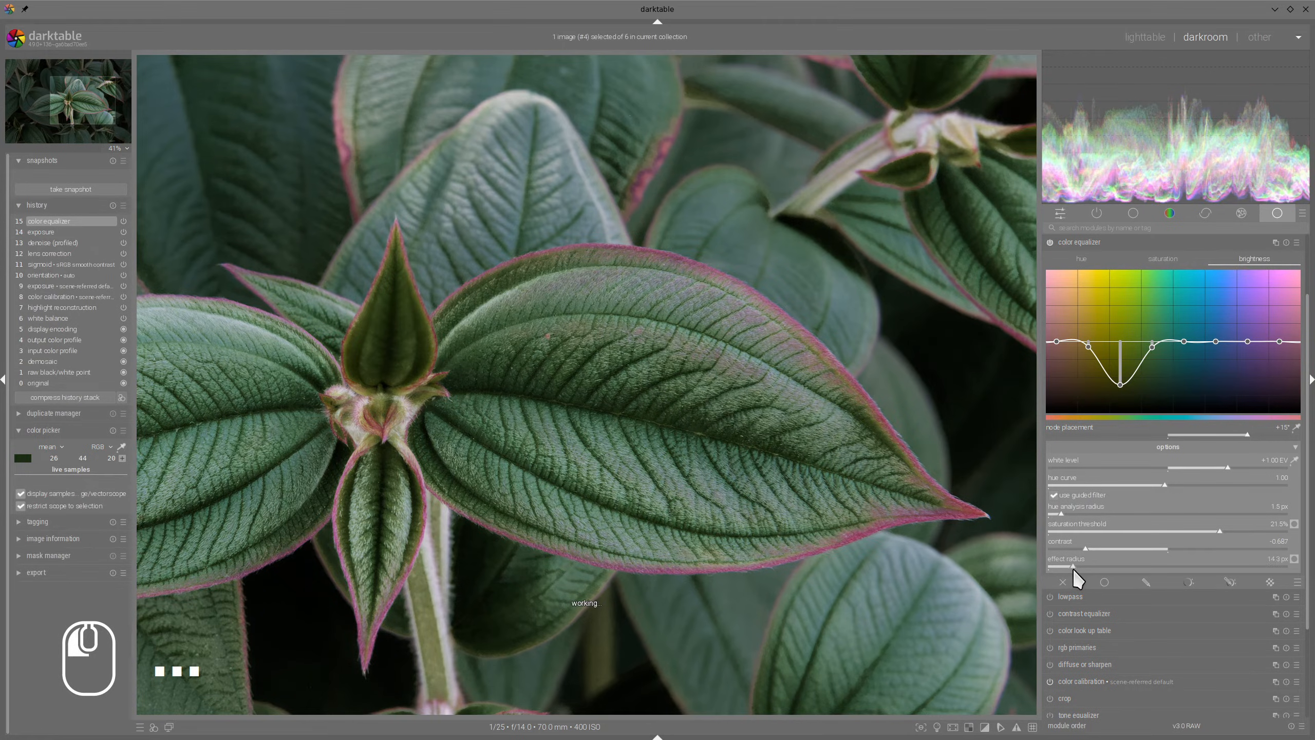
drag(1069, 570, 1069, 569)
middle_click(674, 371)
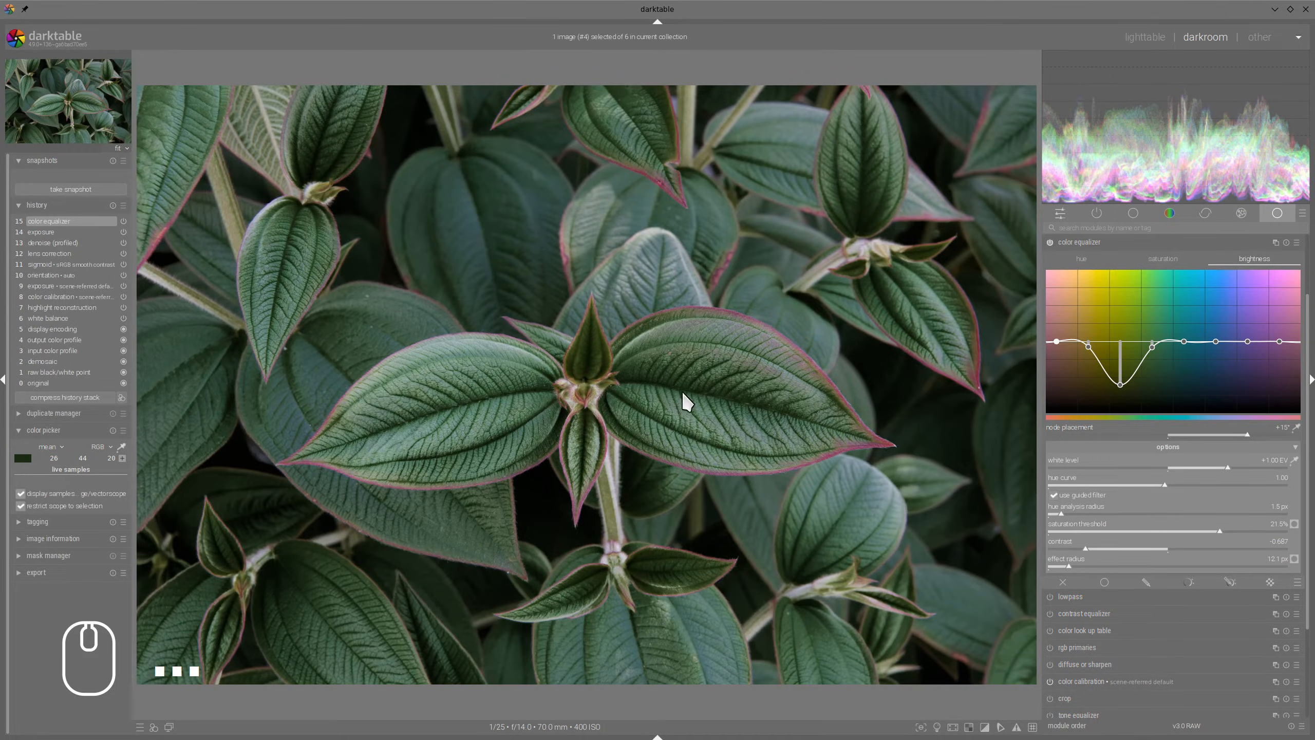
Step: In the color equalizer's saturation graph, locate the leaf's hue, raise its green node strongly and its two neighbouring nodes slightly
click(1164, 260)
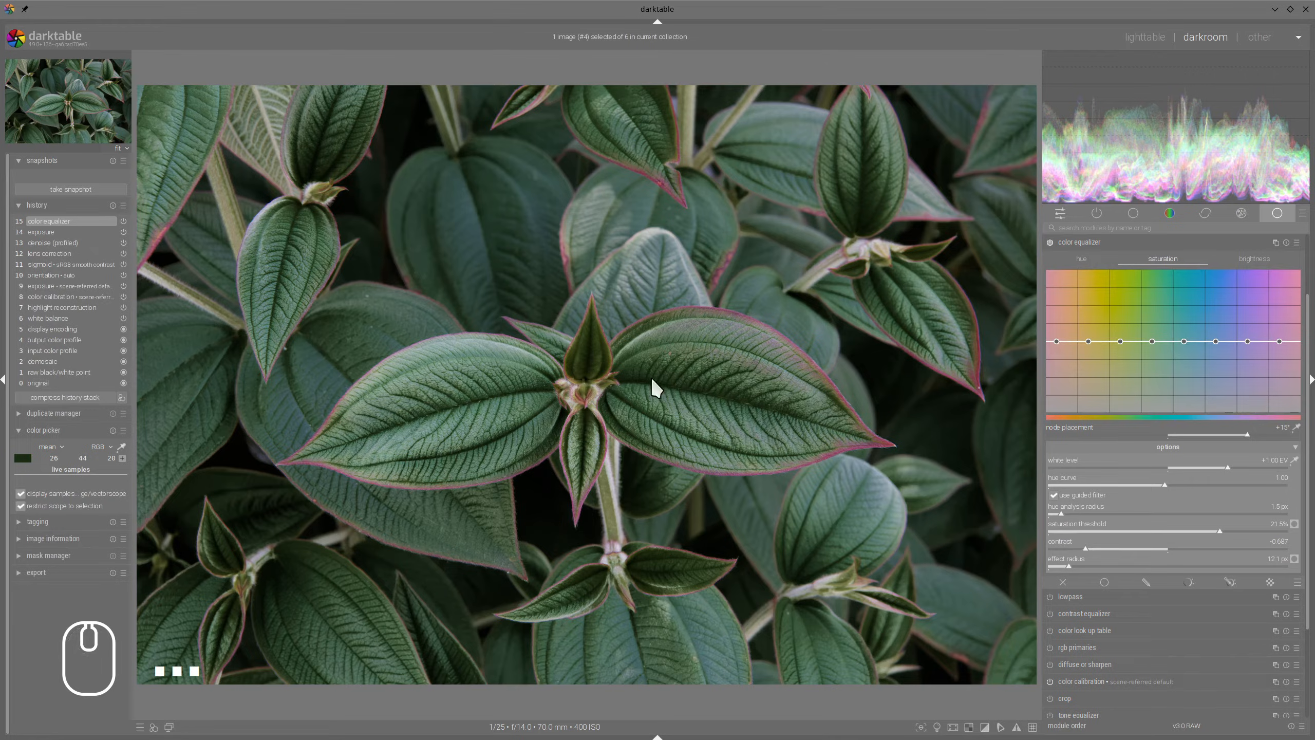
click(1297, 427)
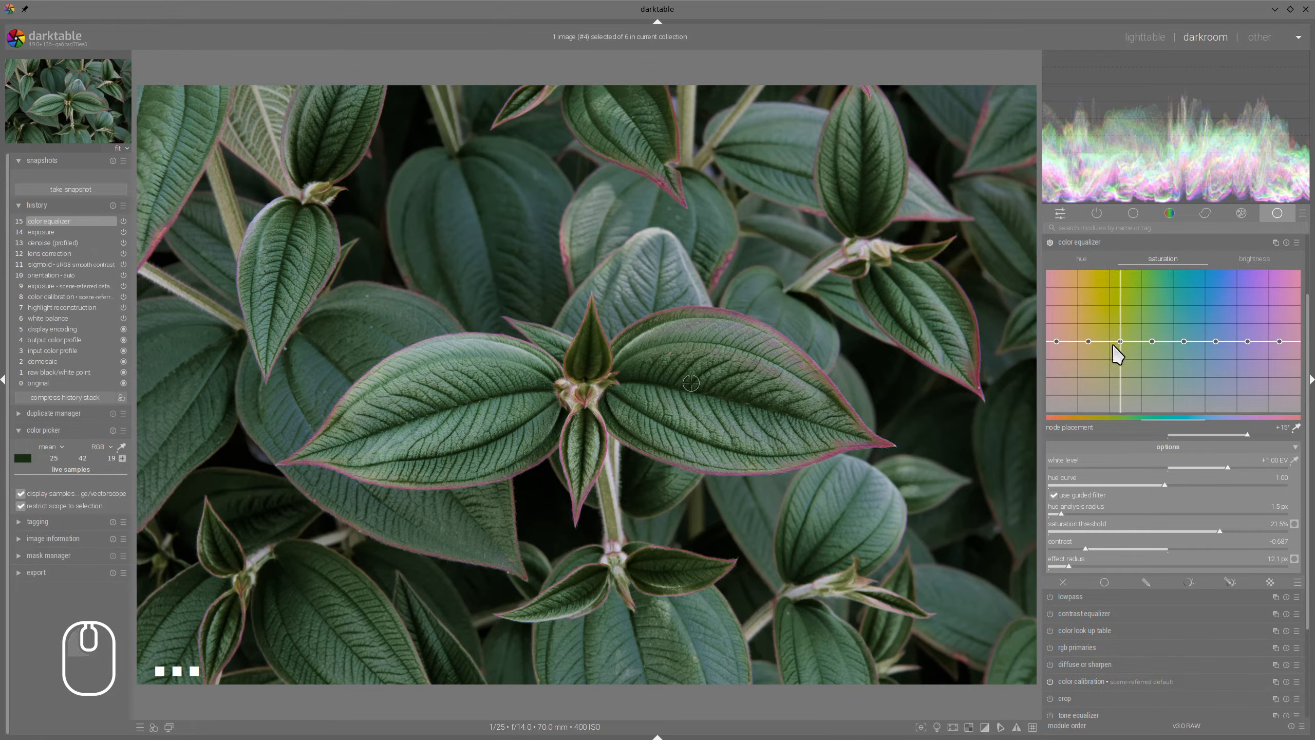
click(1296, 428)
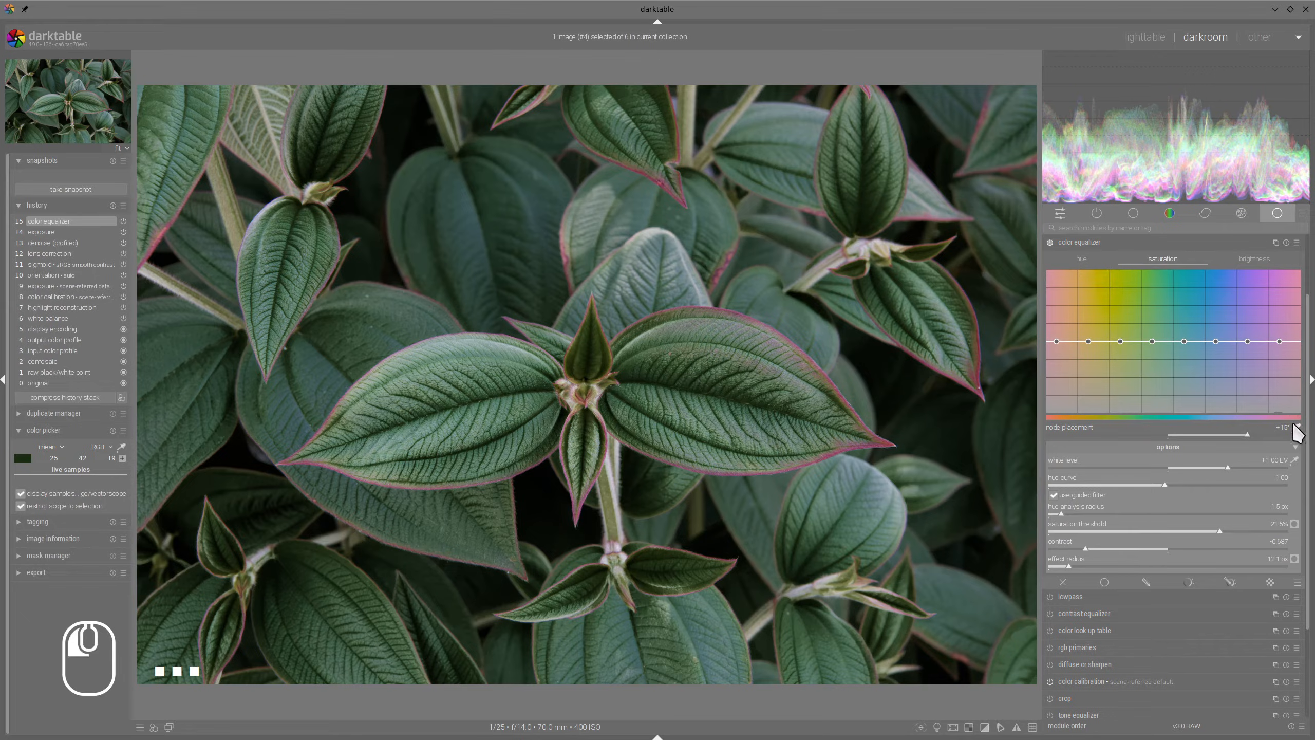
drag(1122, 344, 1152, 337)
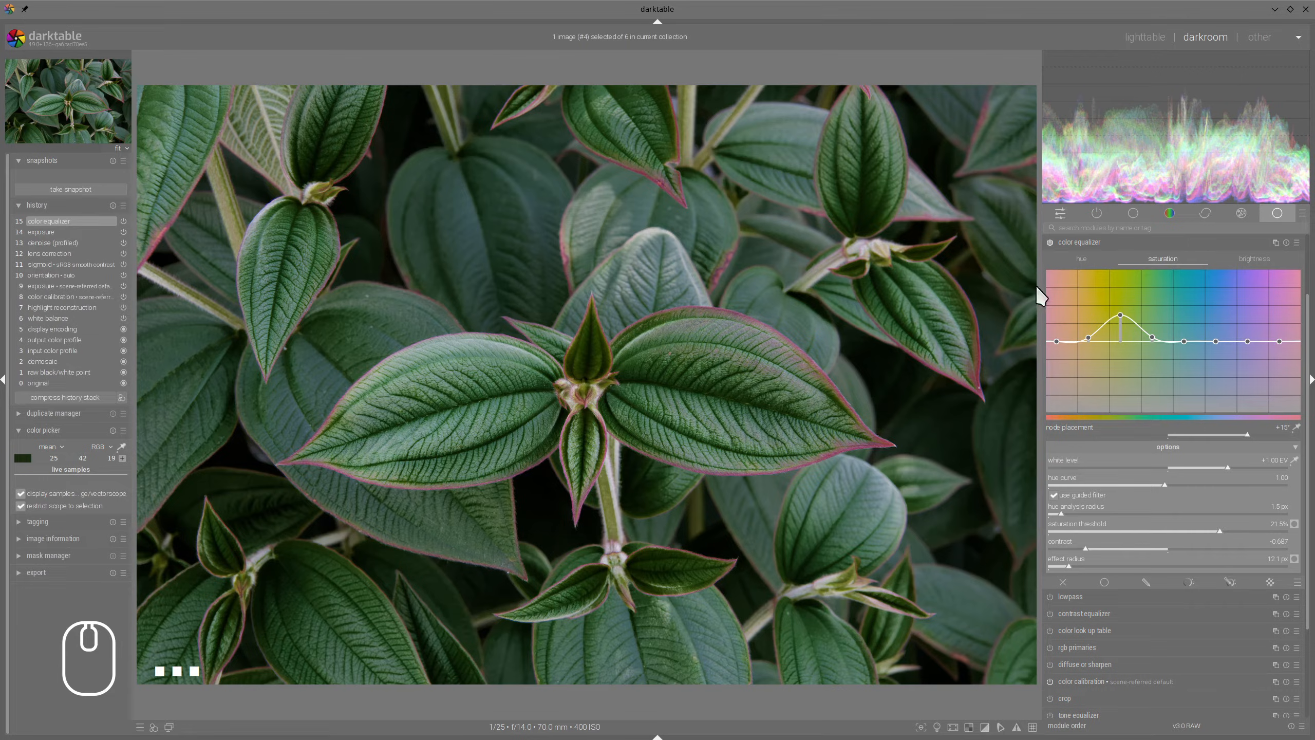
drag(1121, 315, 1152, 331)
scroll(773, 338, down, 1)
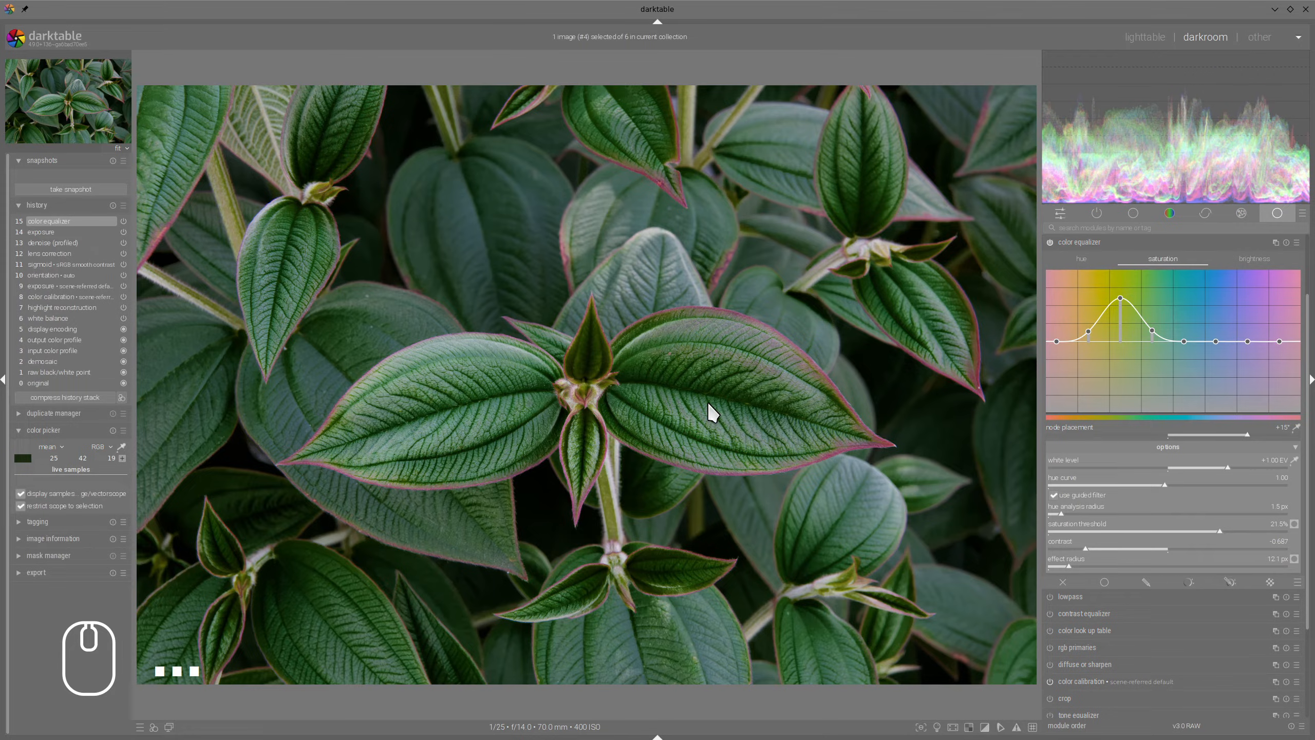
Step: In color balance rgb, set the perceptual brilliance to +20.84% for highlights and -10.92% for shadows
click(1054, 243)
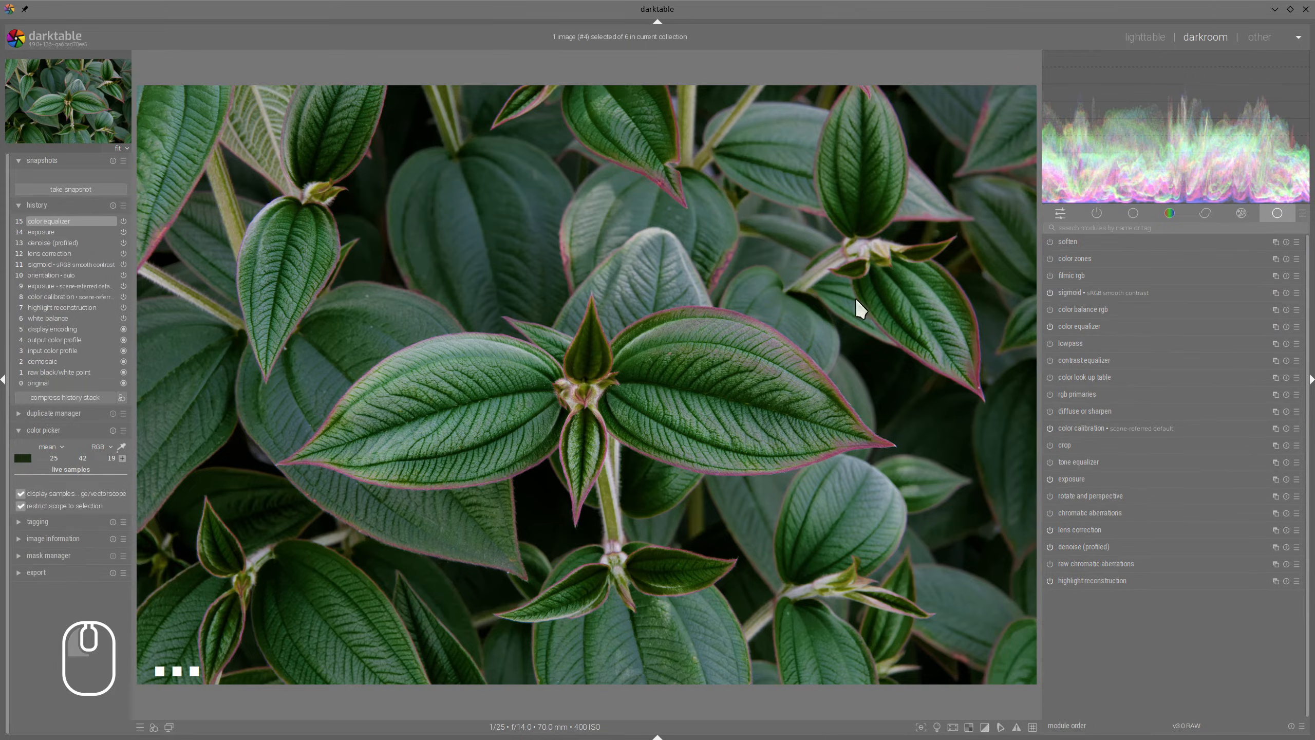
click(1098, 310)
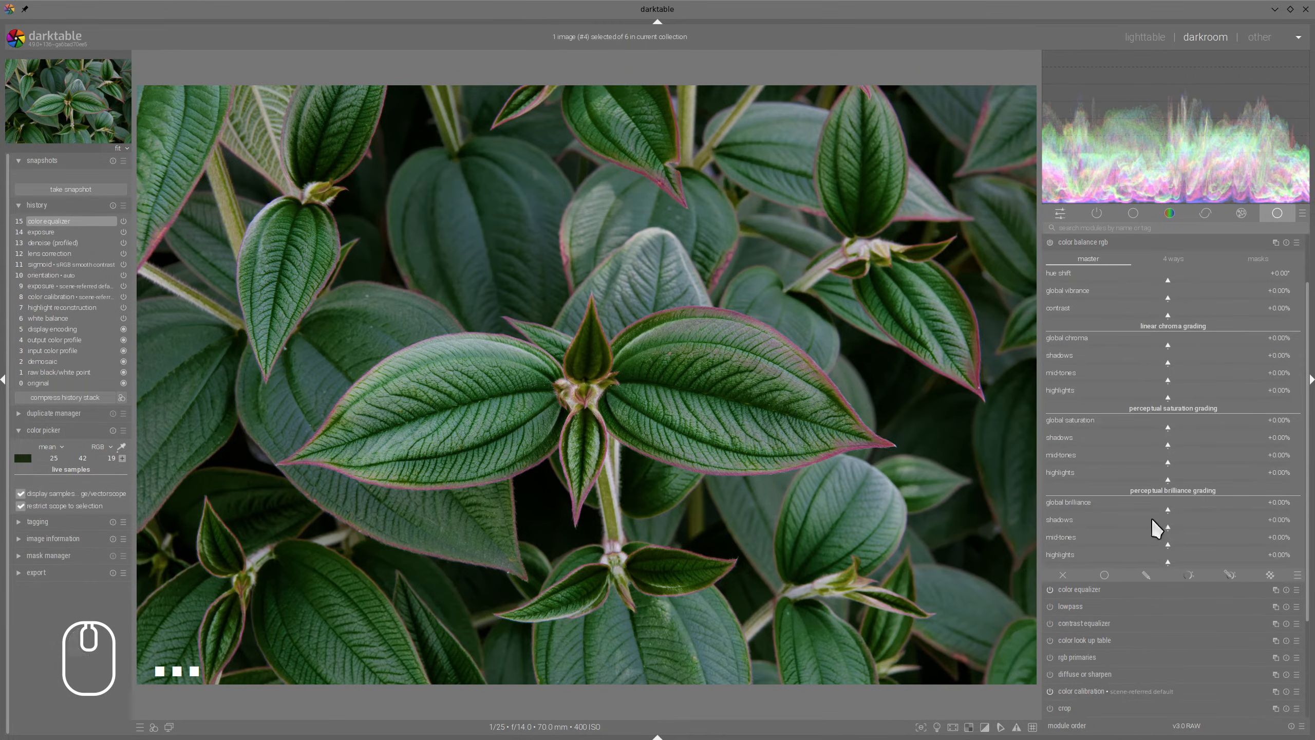
drag(1184, 559, 1157, 526)
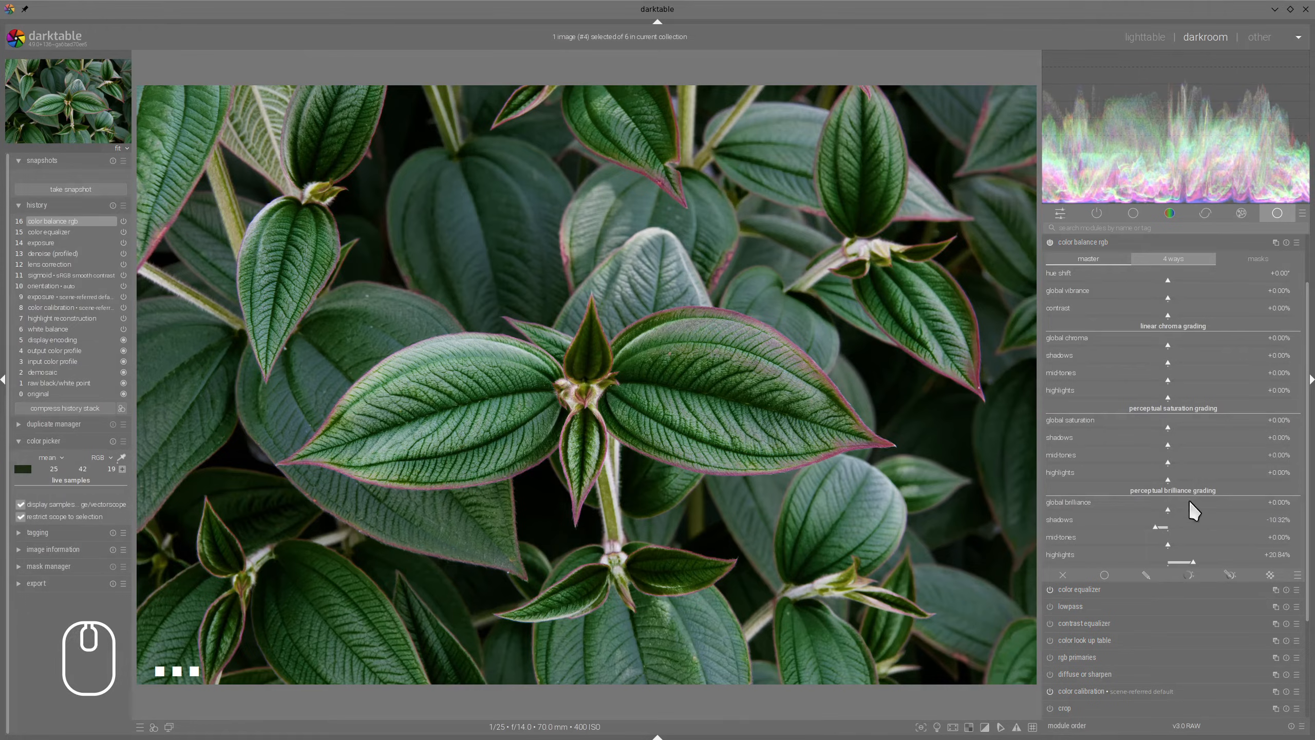
Step: Set perceptual saturation to +28.84% for shadows and +13.26% for mid-tones, lower it for highlights and increase the global vibrance
click(1204, 443)
click(1185, 460)
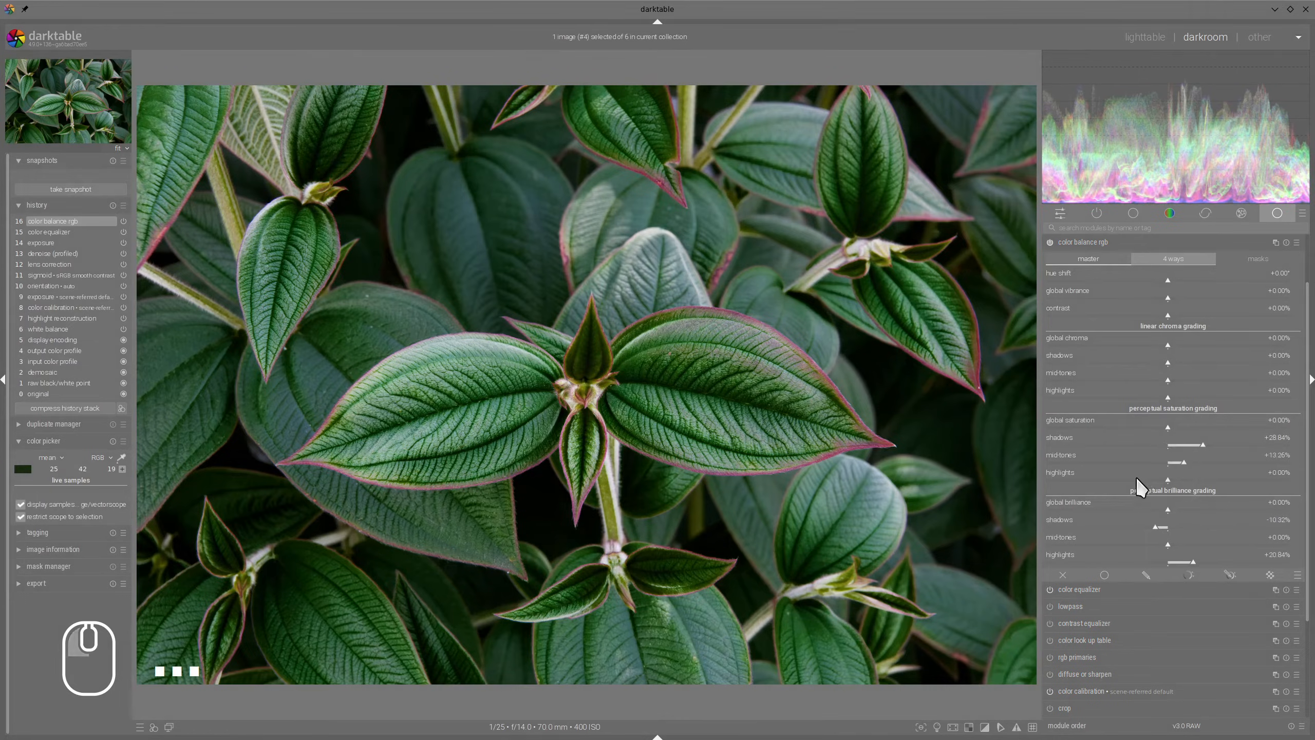
drag(1155, 477, 1138, 487)
click(1193, 298)
click(1114, 242)
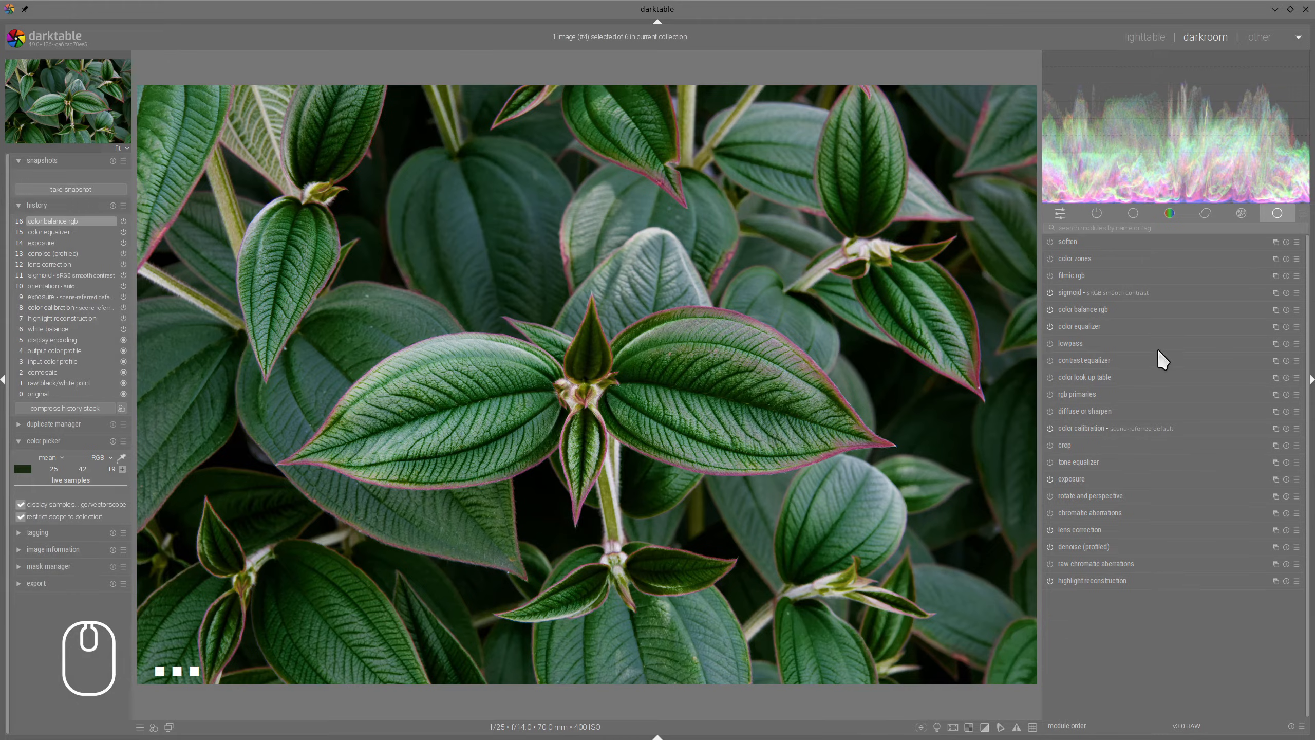
Step: Switch the color equalizer off and on repeatedly to compare the leaves with and without its effect
click(1051, 326)
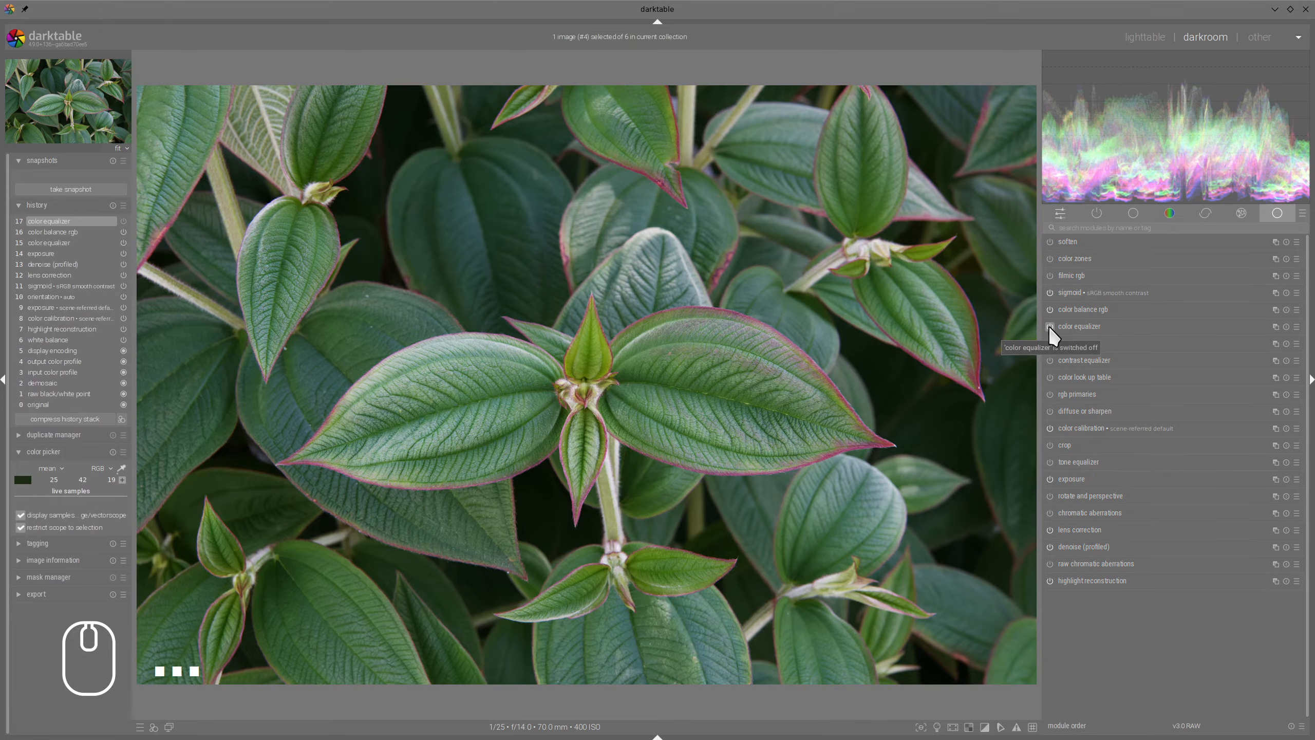
click(1051, 326)
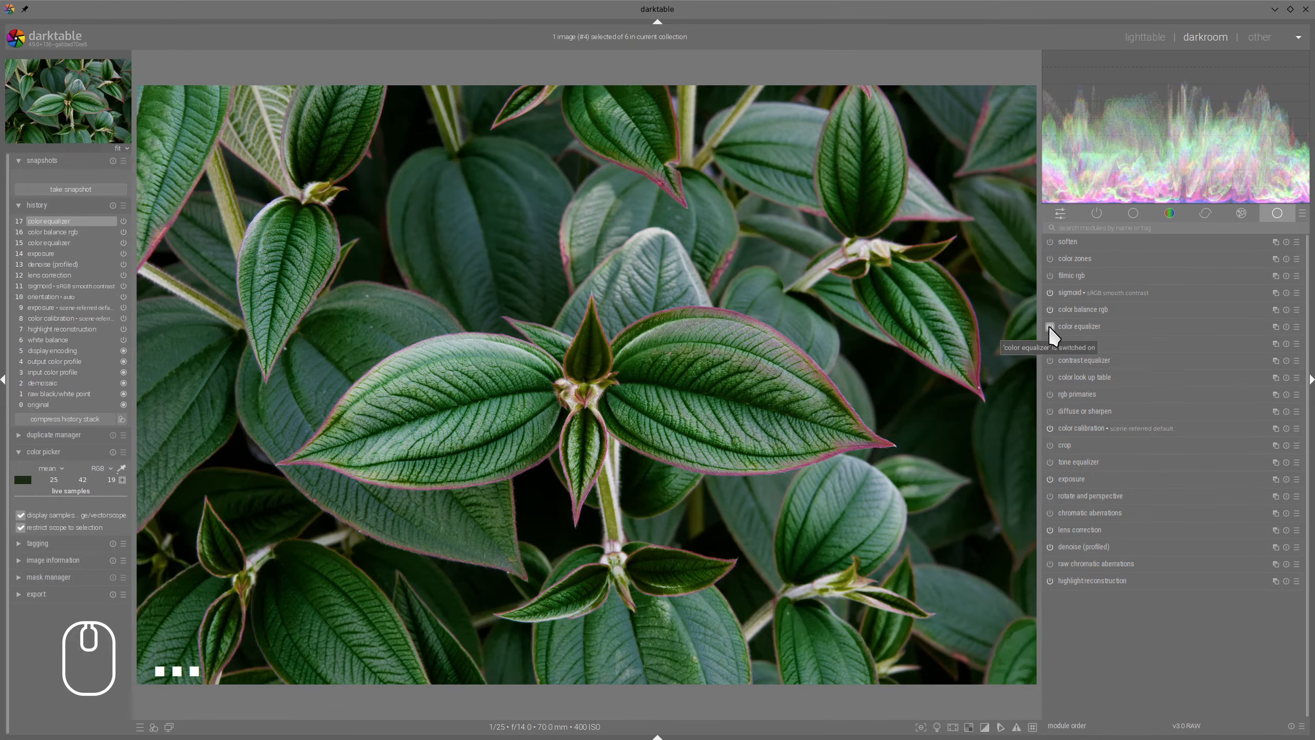
click(1050, 326)
click(1050, 326)
Step: Reopen the color equalizer and examine the saturation threshold mask over the whole photo
click(1067, 327)
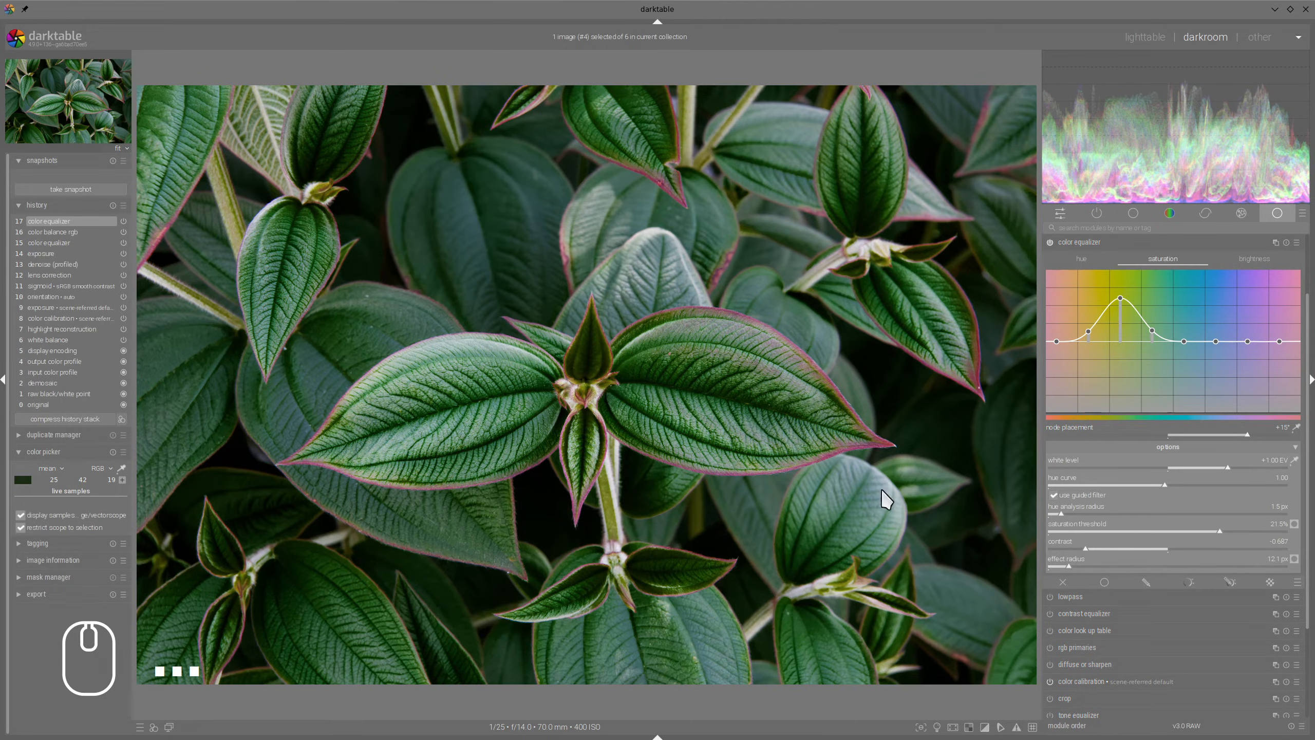
click(1295, 524)
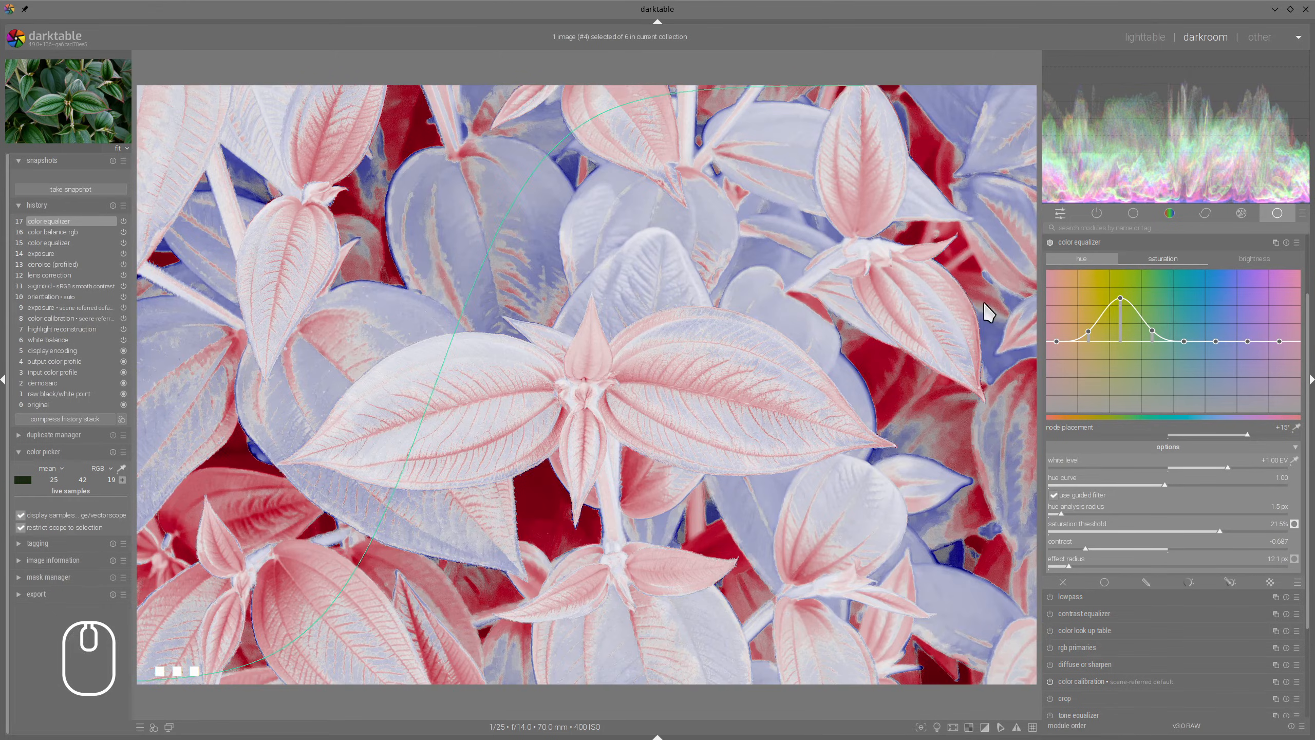
click(1294, 524)
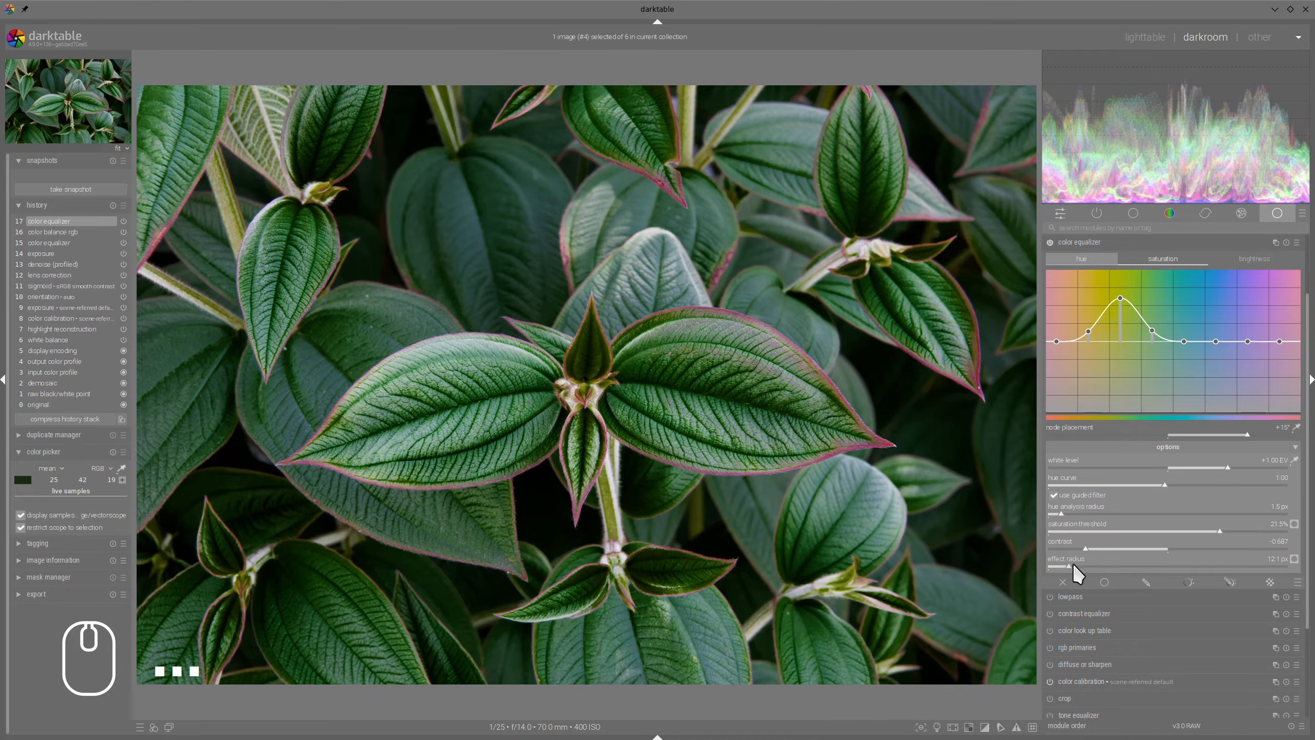
Step: Examine the effect radius masks for the saturation and brightness changes, hide the mask and collapse the color equalizer
click(1295, 558)
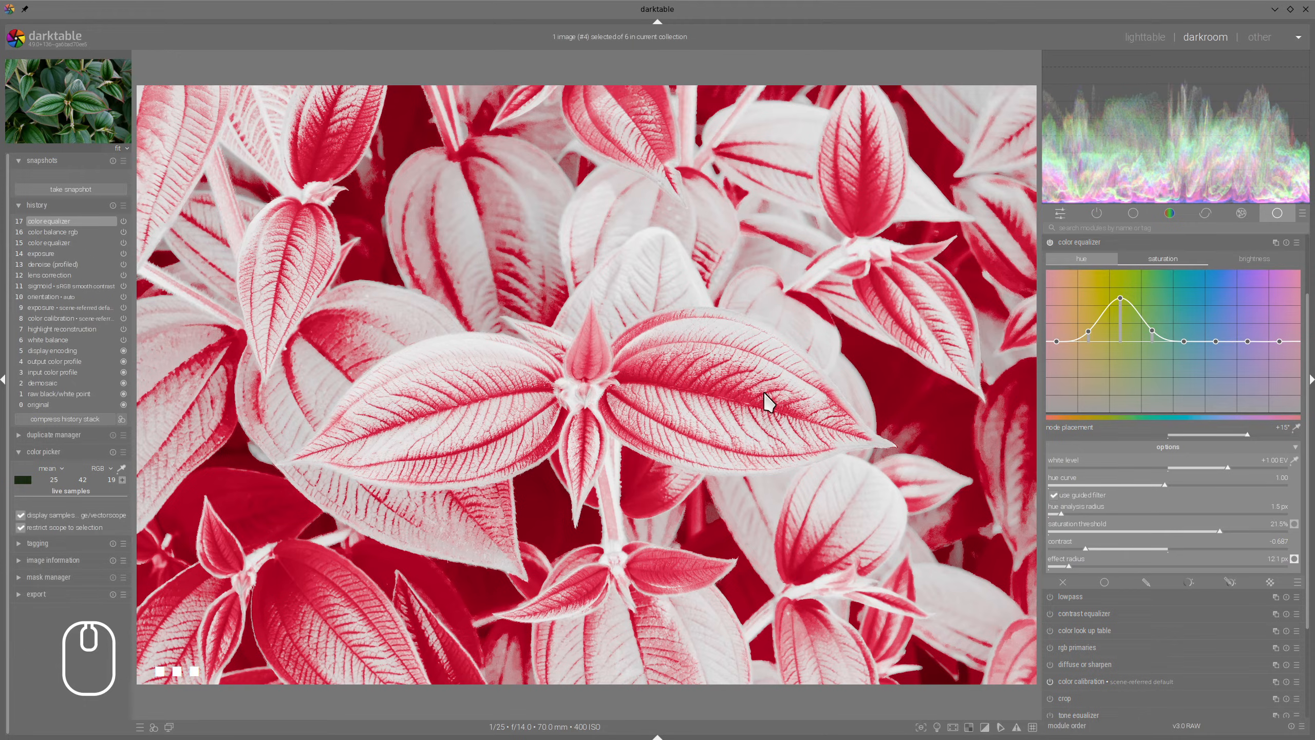
click(1164, 261)
click(1252, 257)
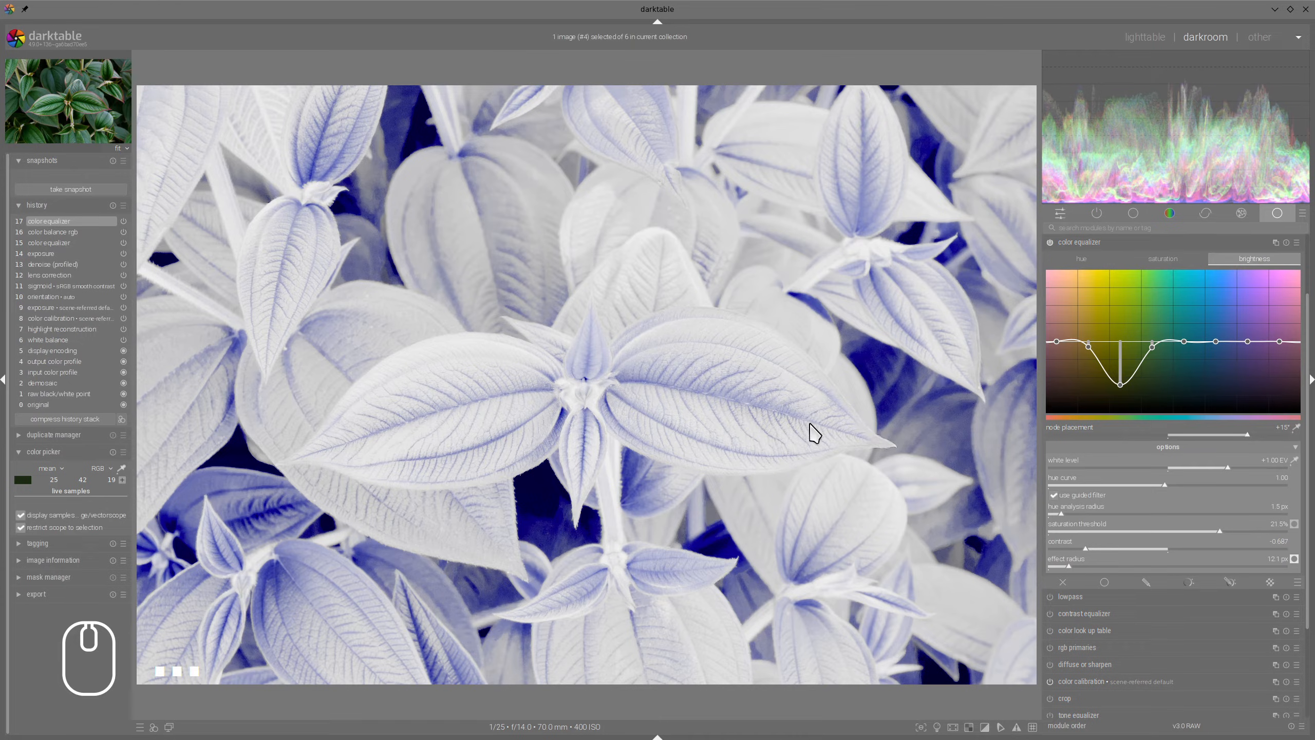
click(1294, 559)
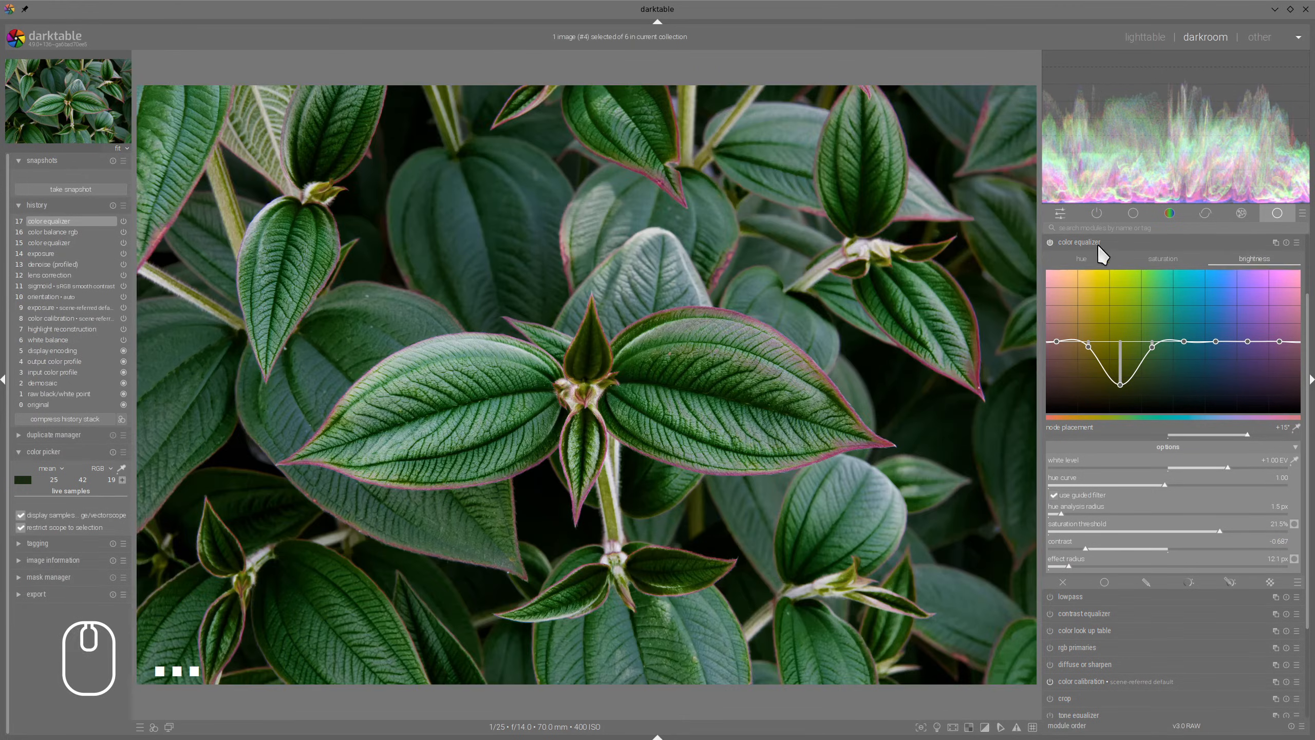
click(1098, 243)
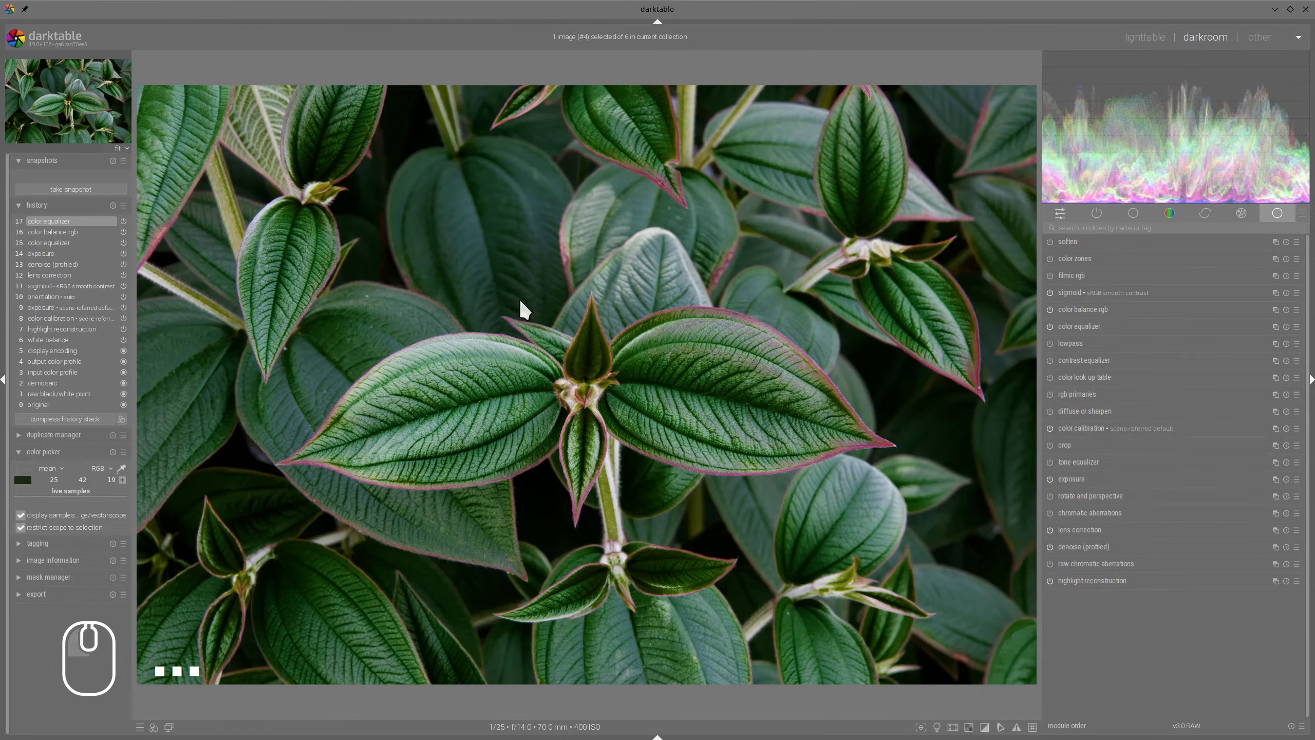
Step: Take a snapshot at the exposure history step and overlay it on the newest color equalizer step for comparison
click(48, 276)
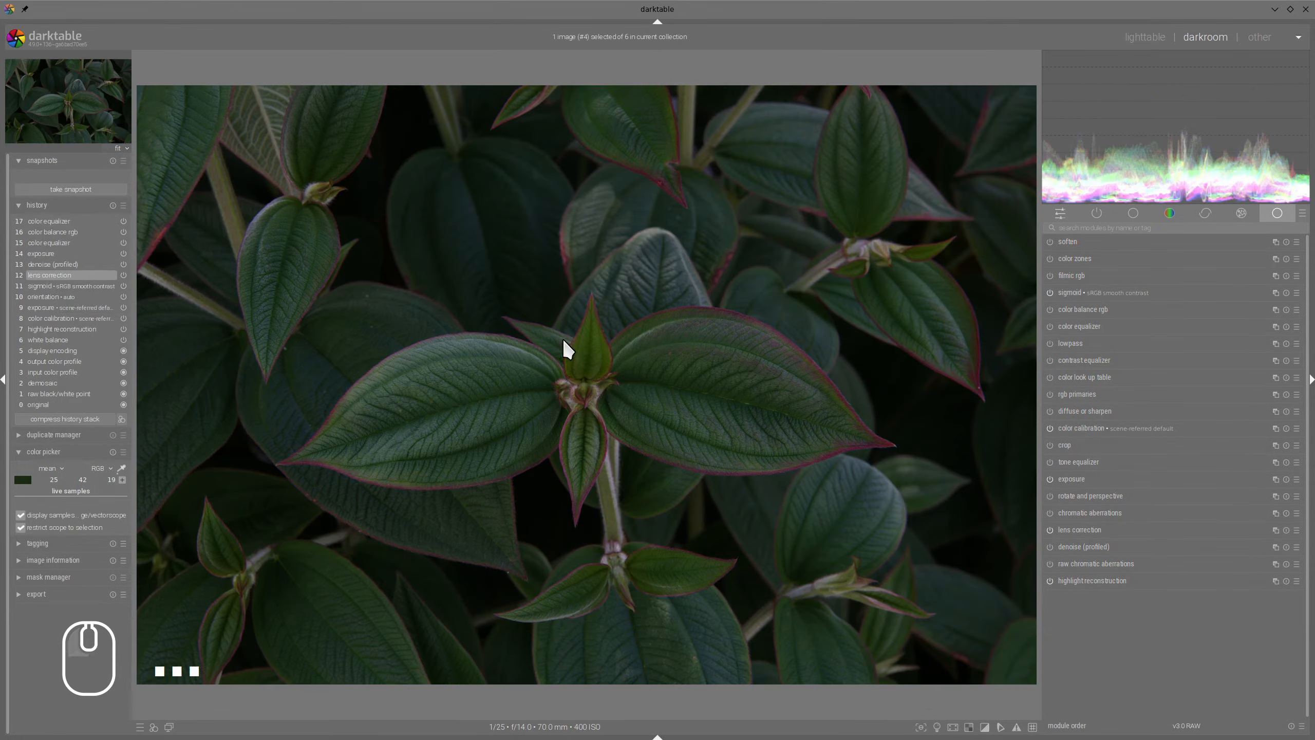
click(50, 254)
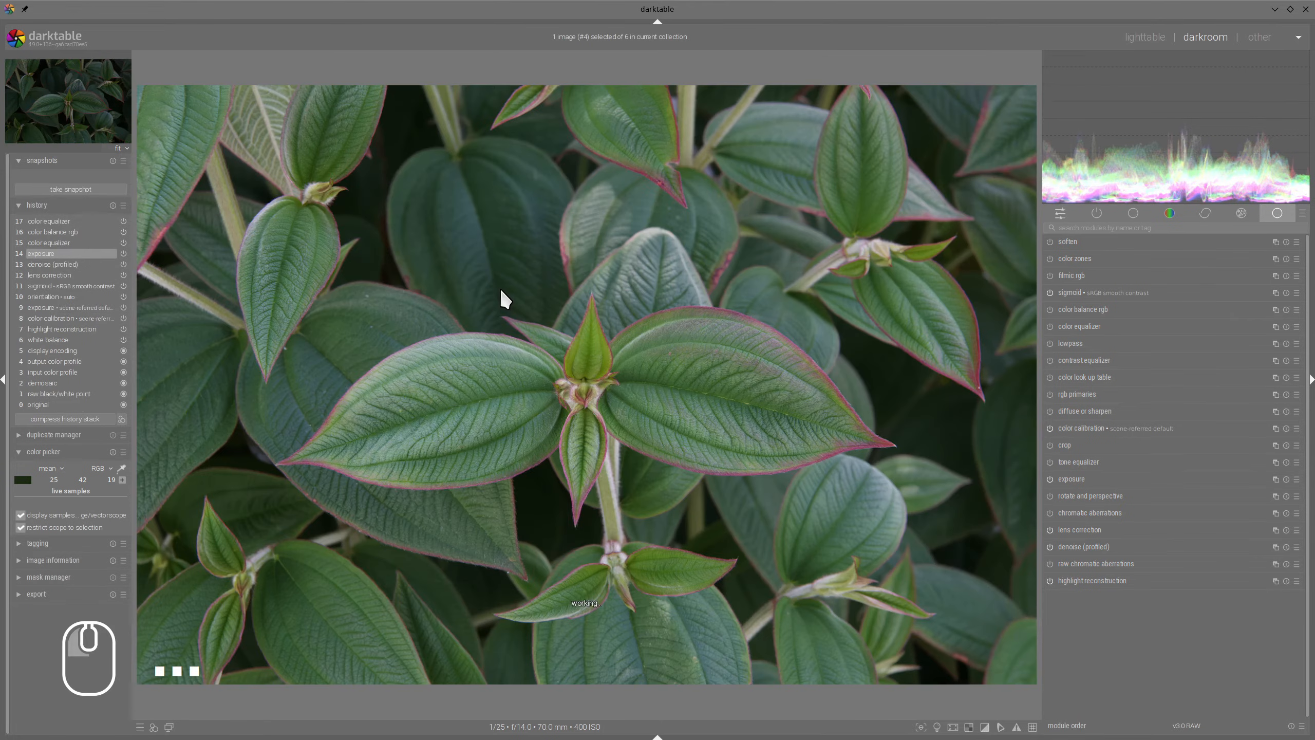
click(57, 188)
click(52, 179)
click(55, 224)
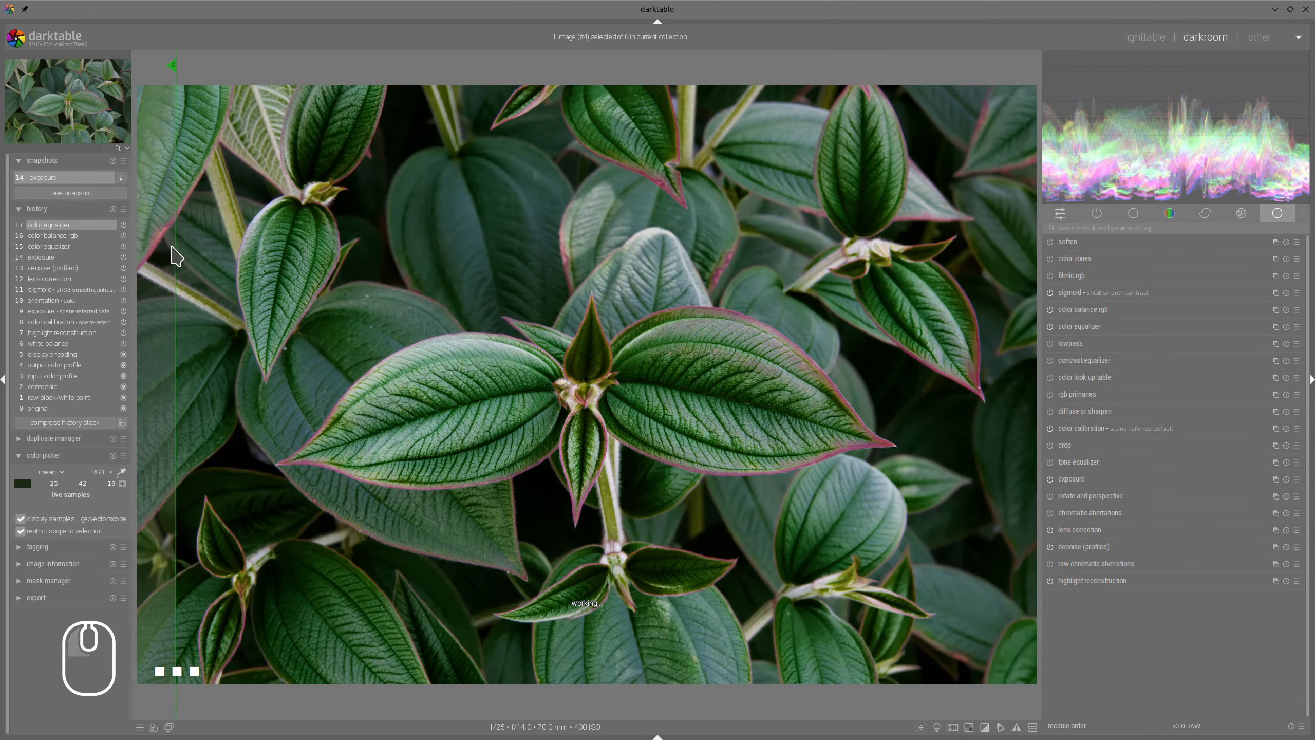
Step: Sweep the snapshot comparison line across the leaf photo and reopen the color equalizer to review its brightness settings
drag(175, 248, 117, 280)
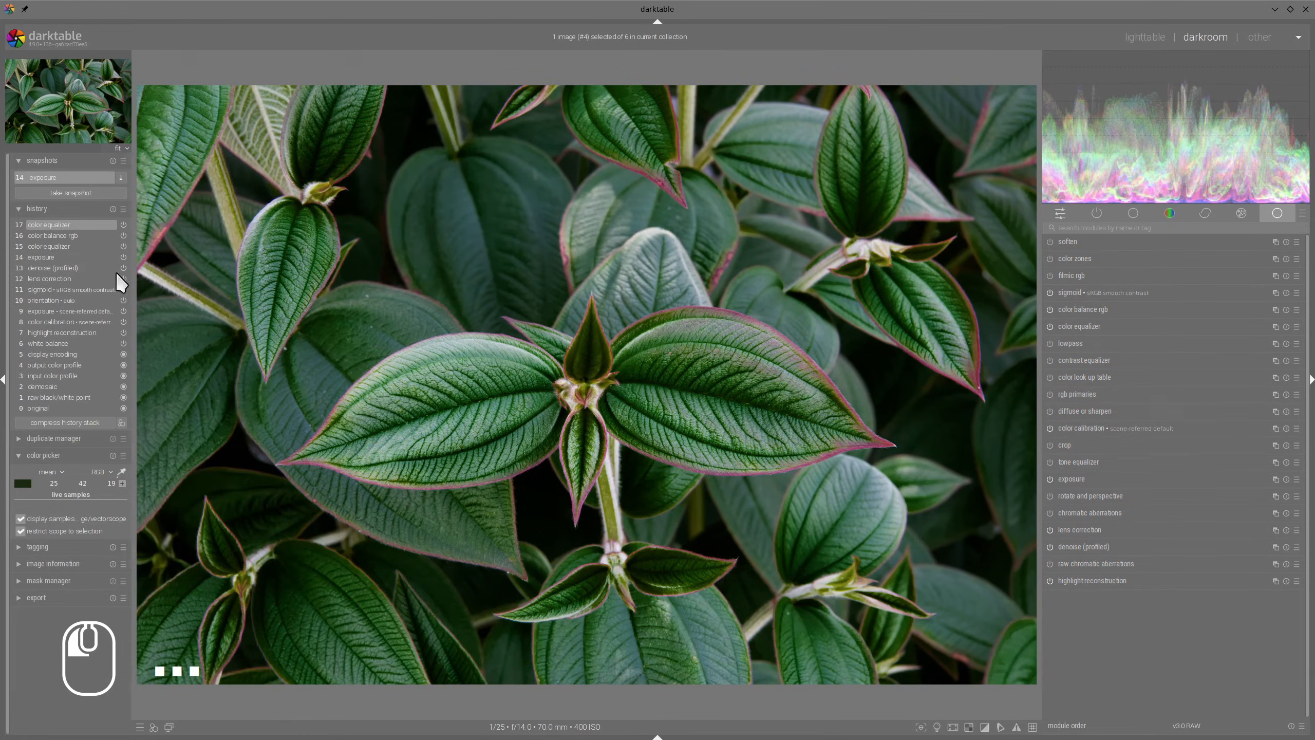
click(1085, 328)
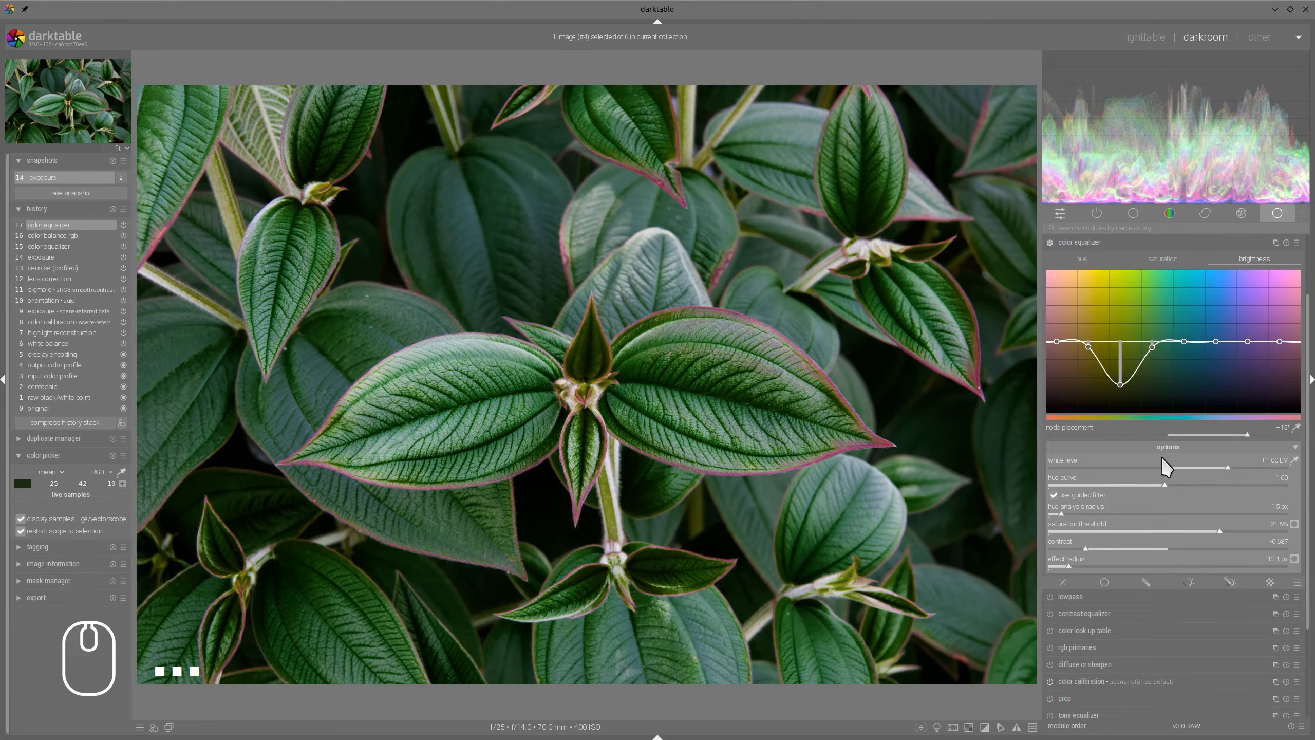
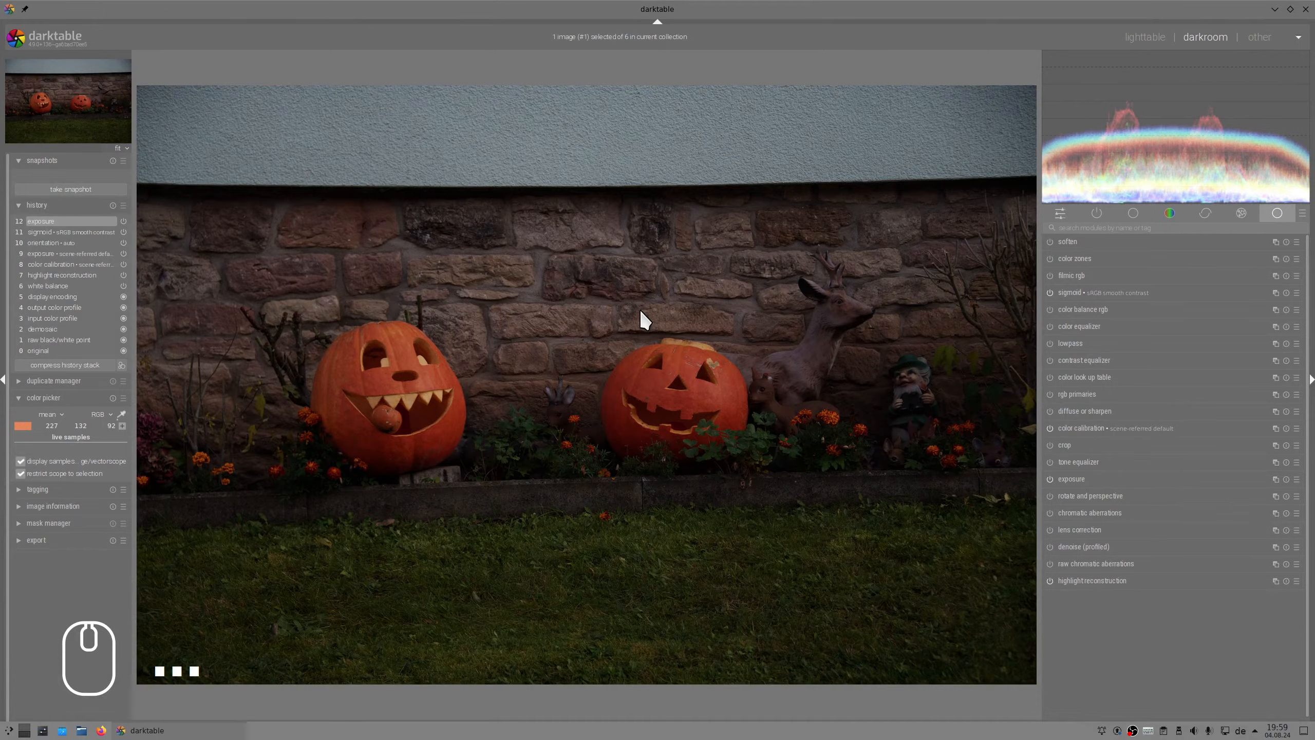
Step: Turn on lens correction and profiled denoising for the pumpkin photo, leaving all modules collapsed
click(1075, 328)
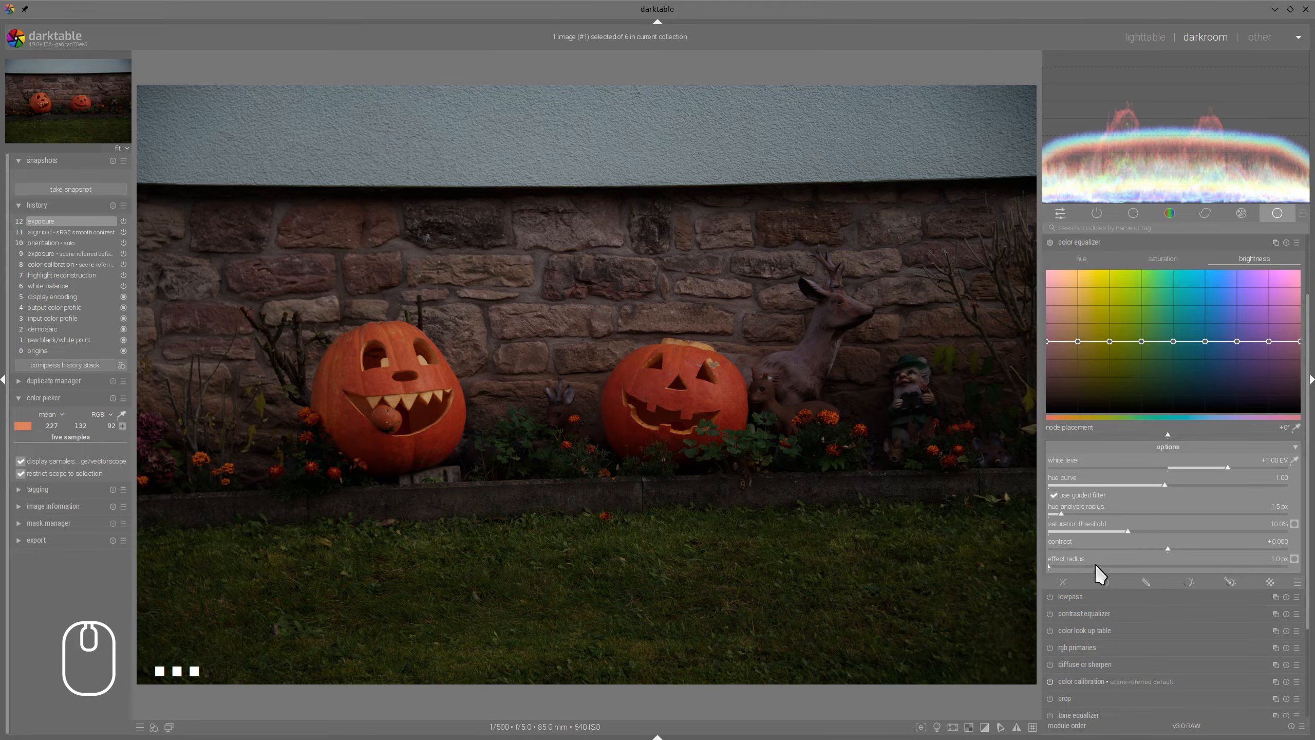
click(1100, 243)
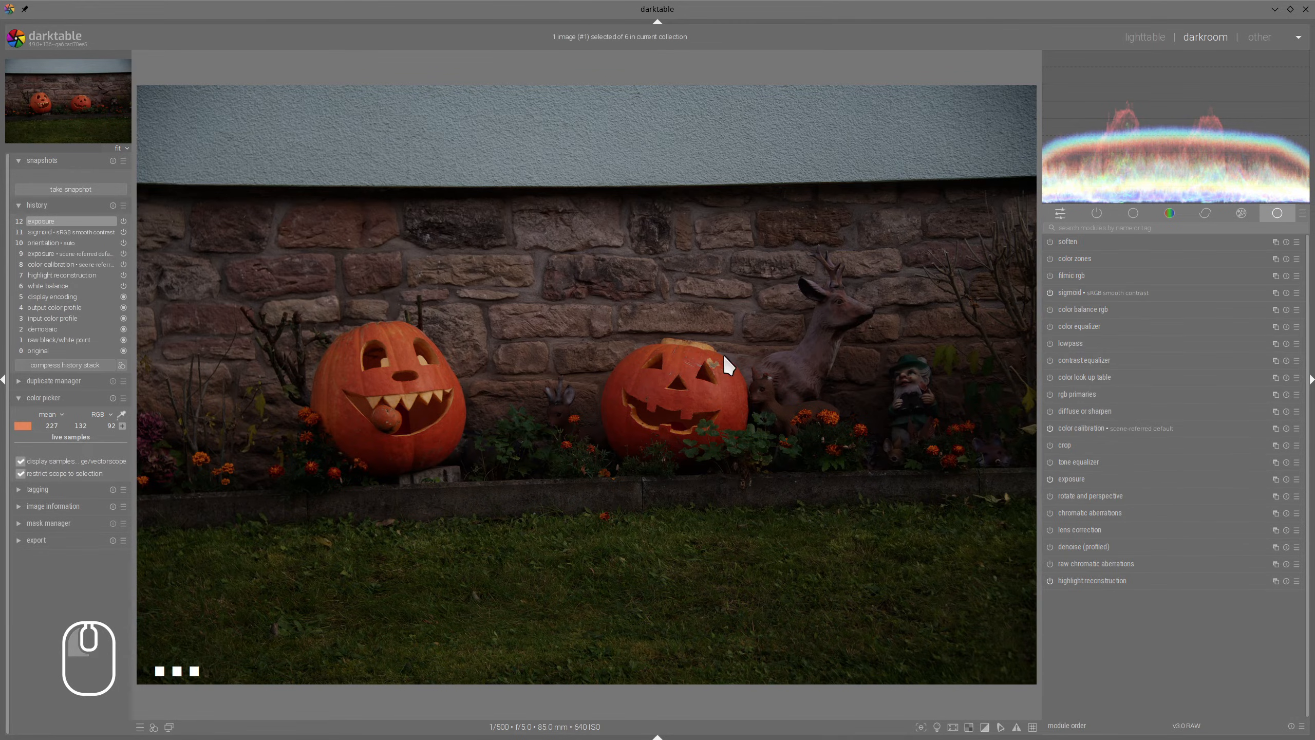
click(1045, 530)
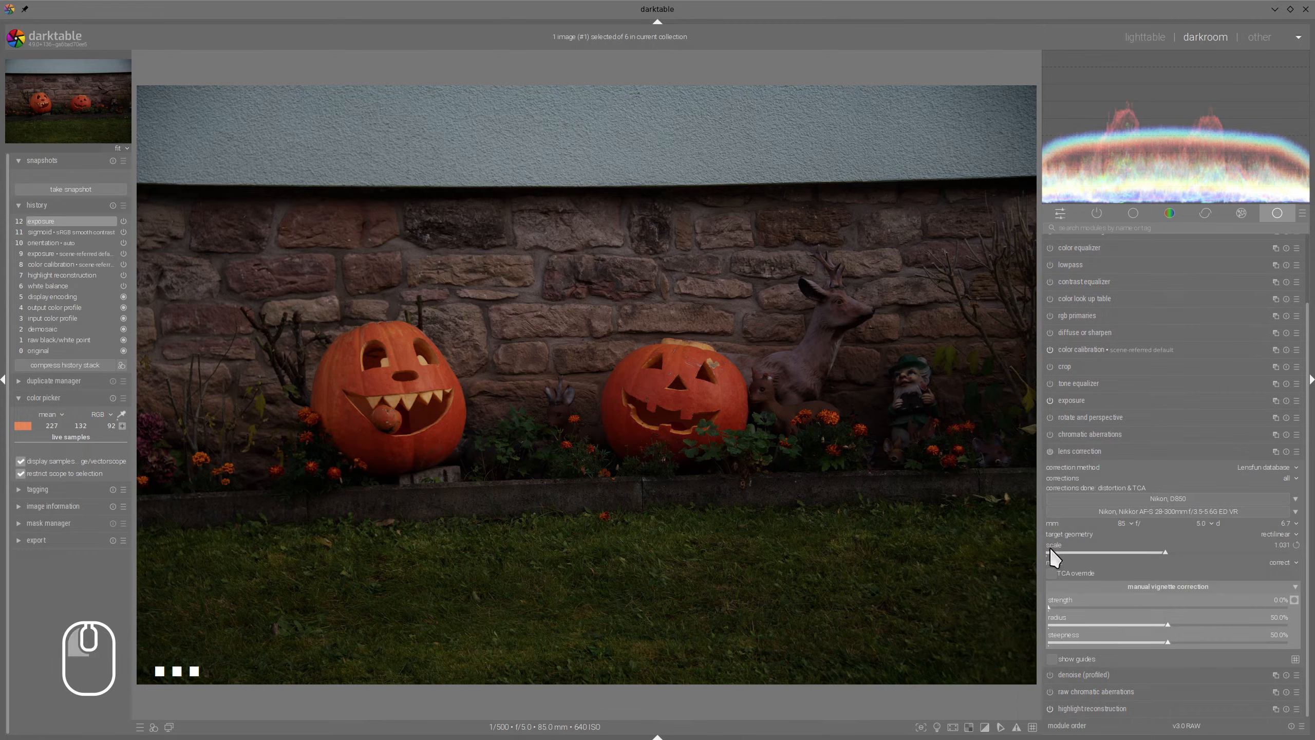
click(1049, 451)
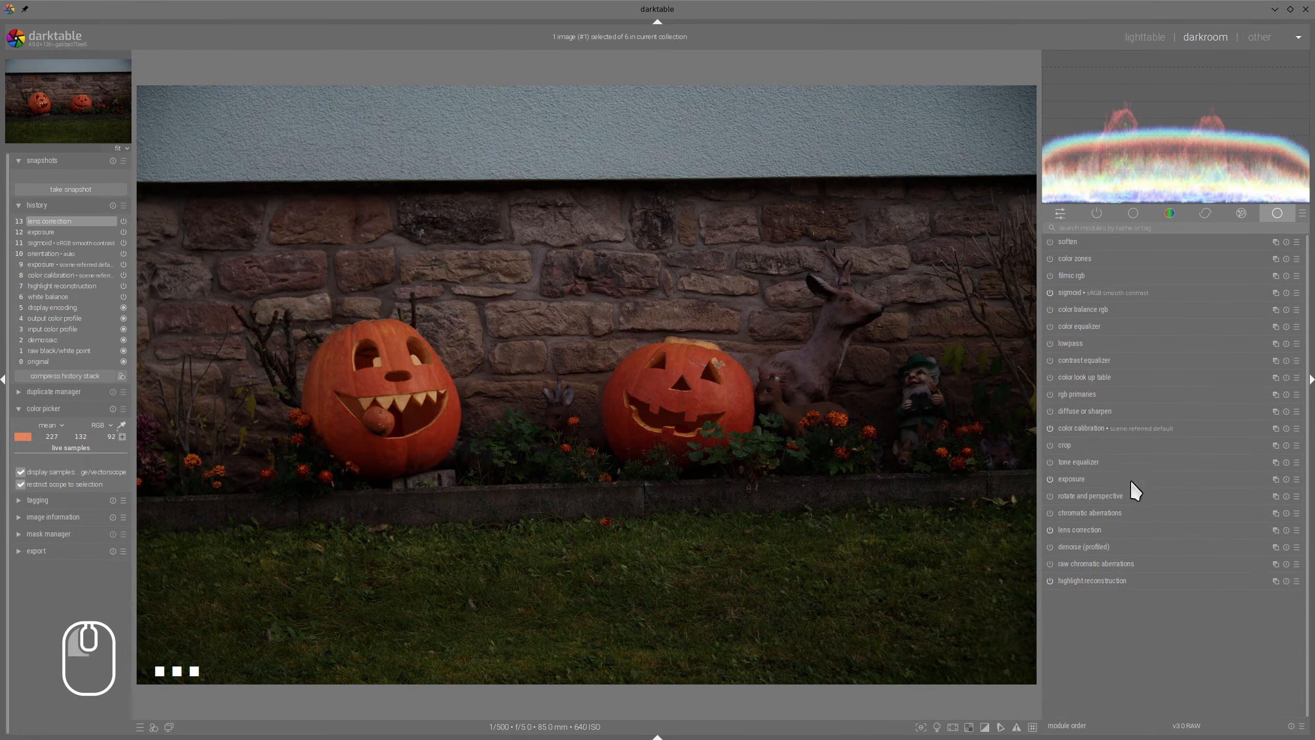
click(1049, 546)
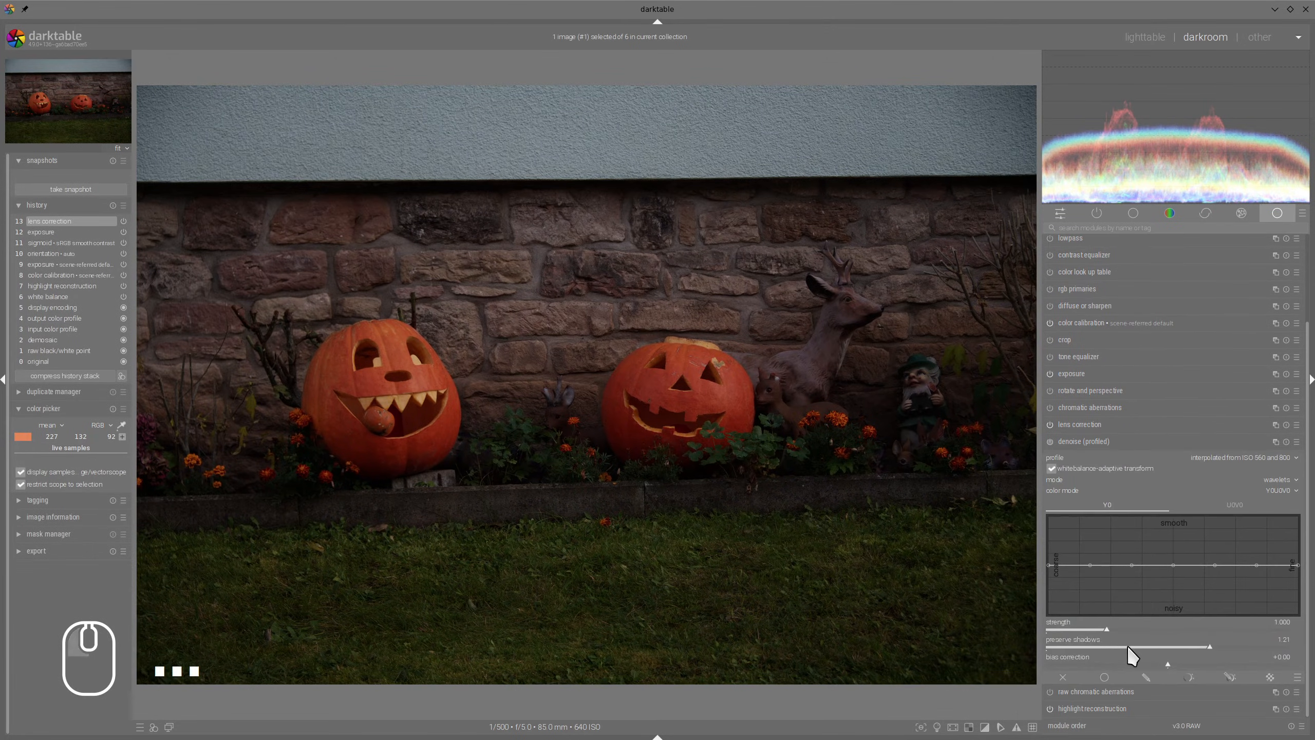
click(1098, 444)
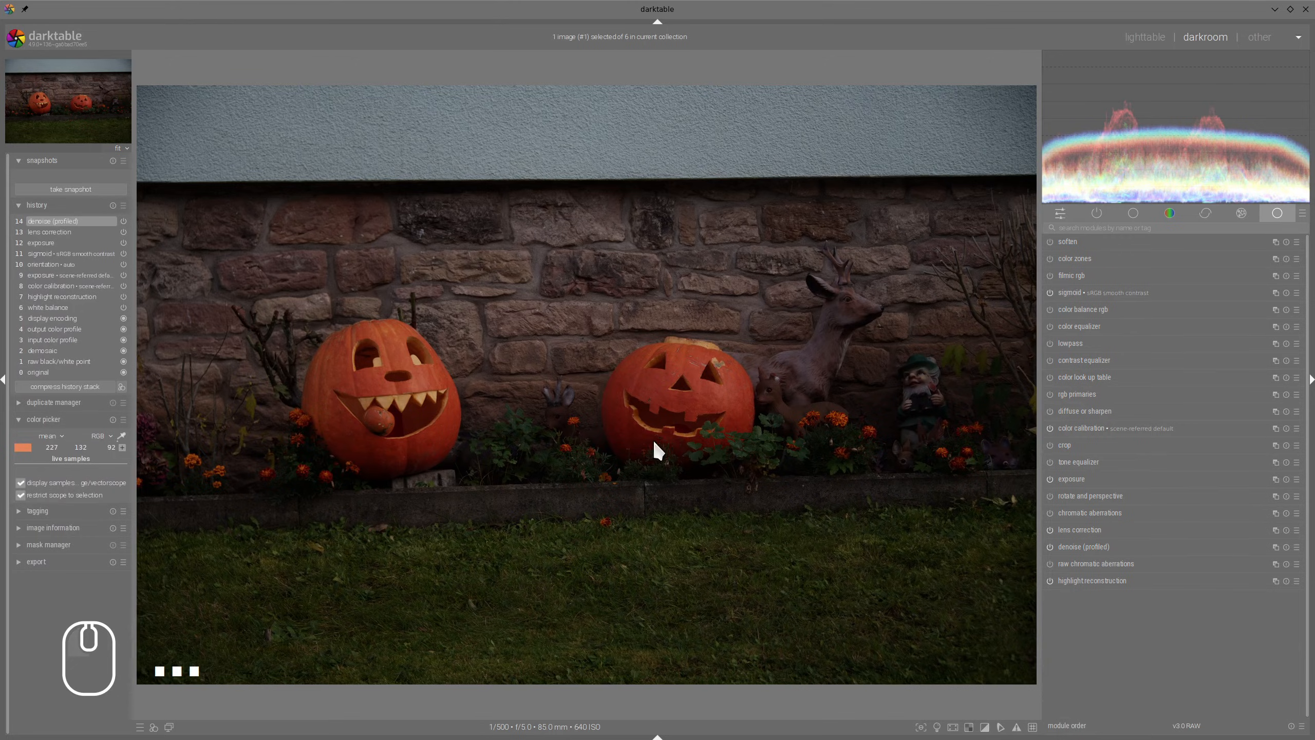
Step: Sample the right pumpkin's orange skin with the color equalizer's picker and shift node placement to +18° to match its hue
scroll(619, 442, up, 1)
scroll(618, 438, up, 2)
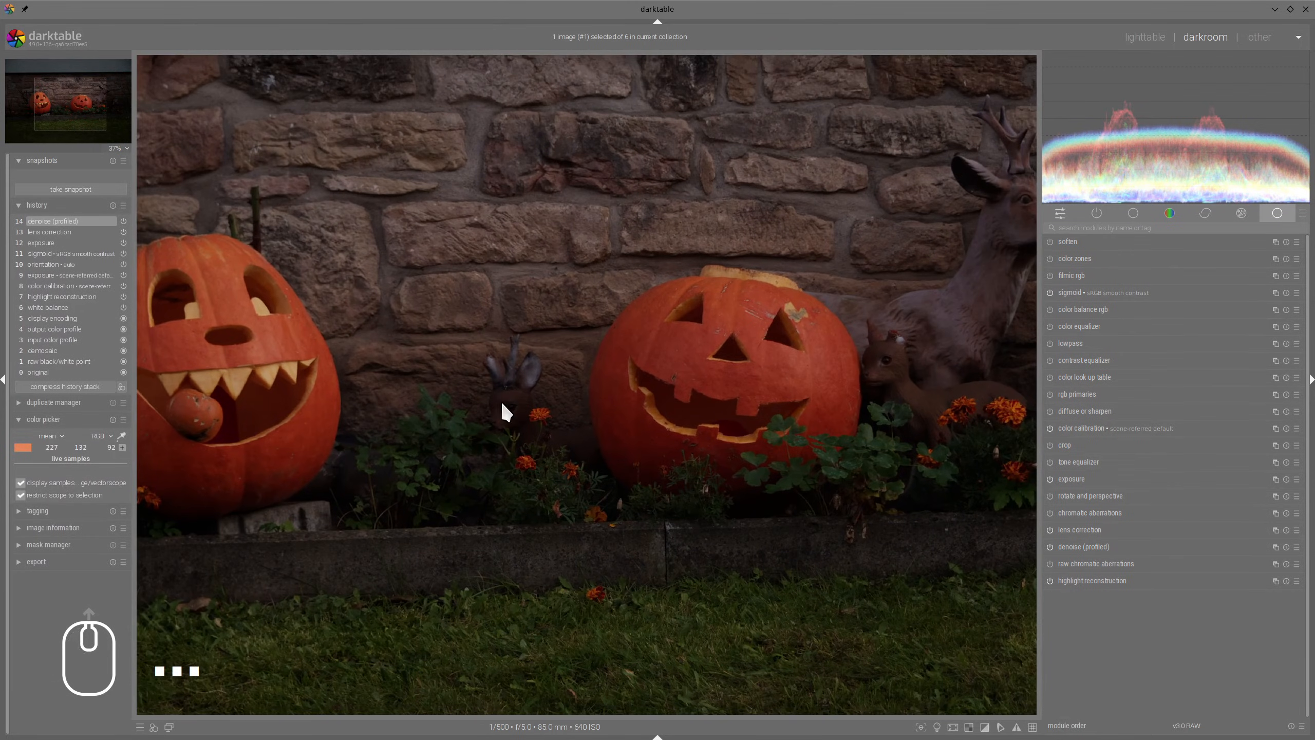
drag(502, 405, 626, 411)
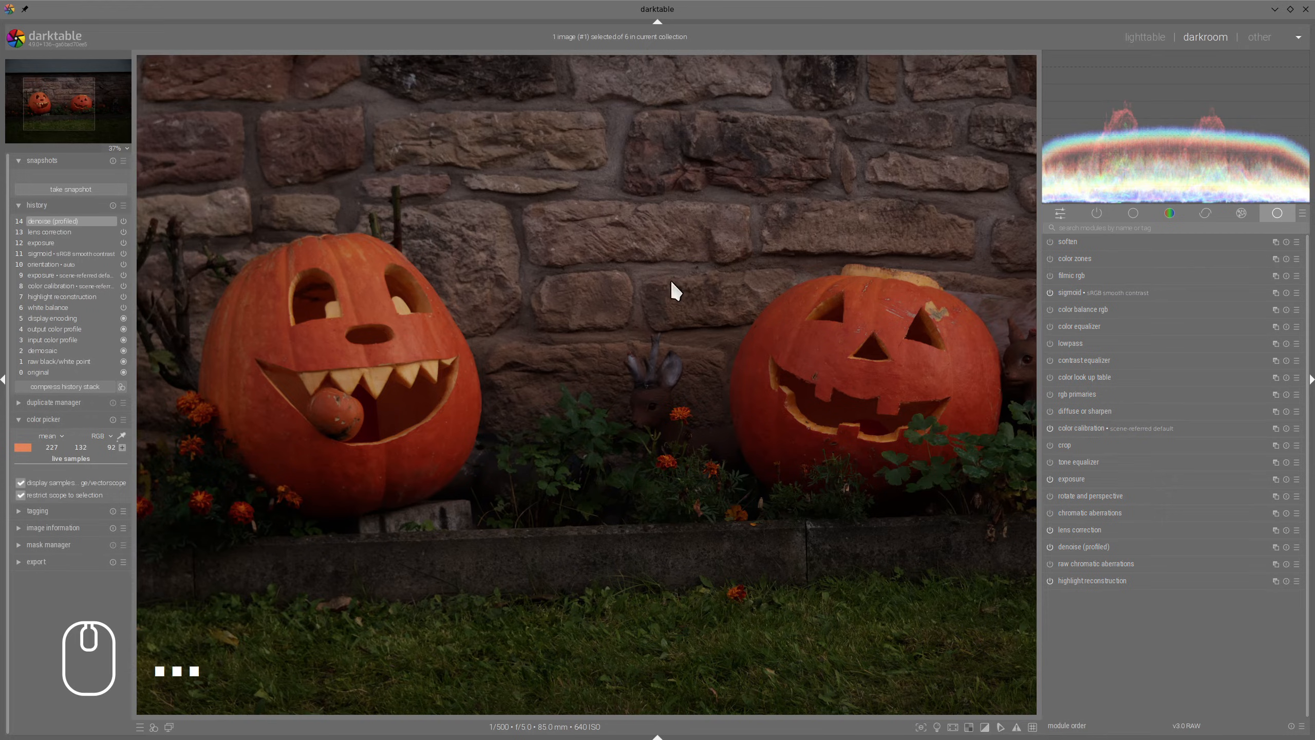
click(1079, 326)
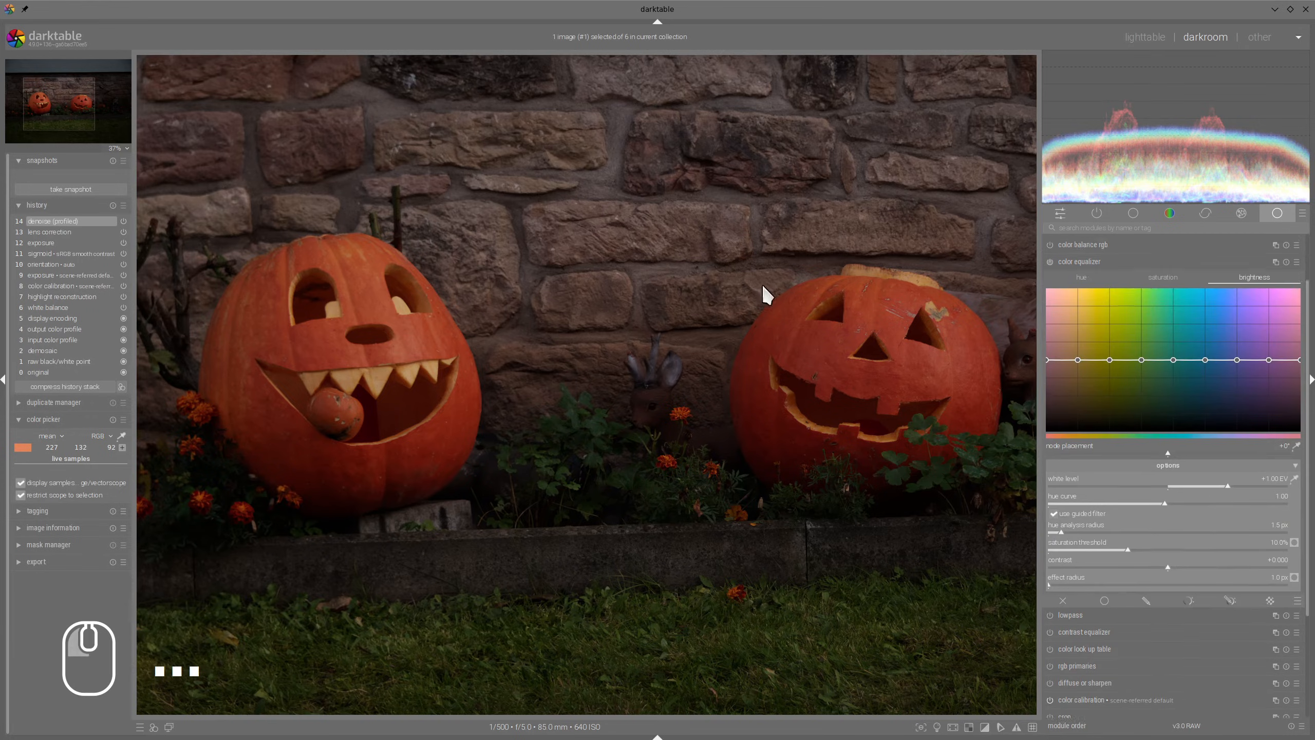
click(1296, 428)
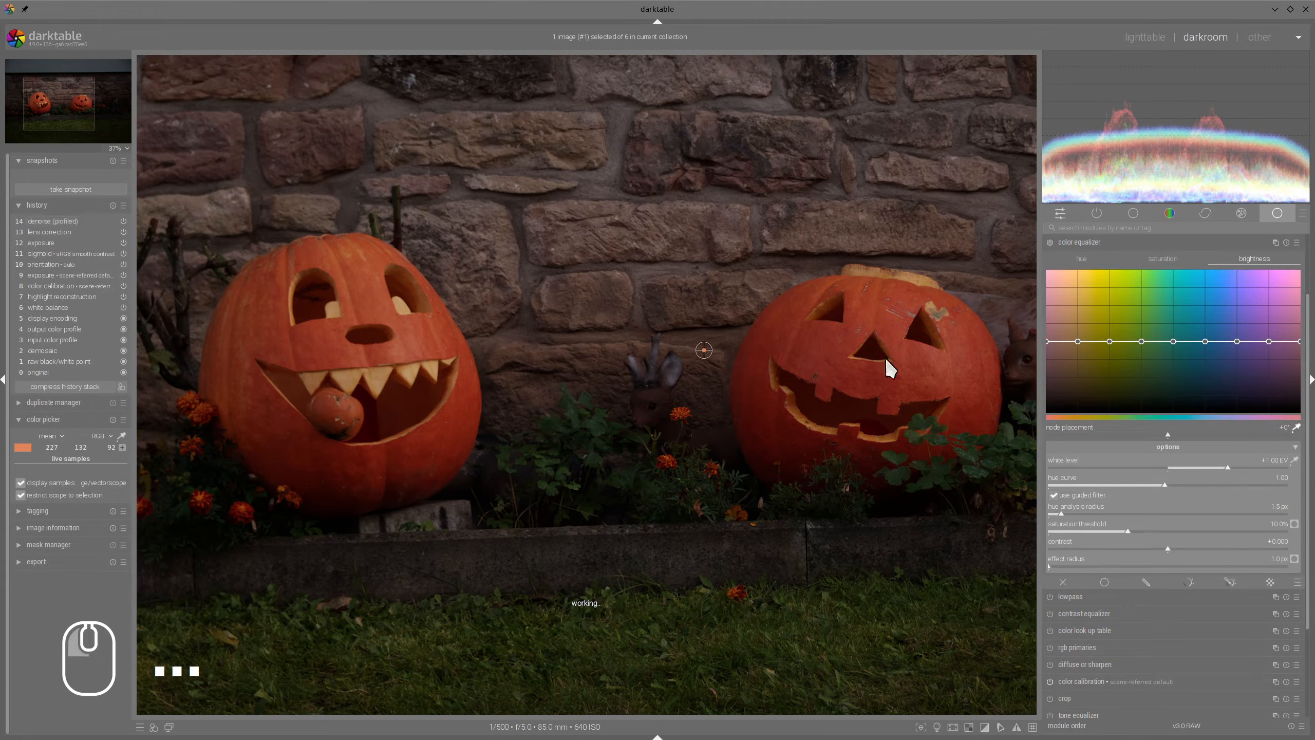
click(897, 380)
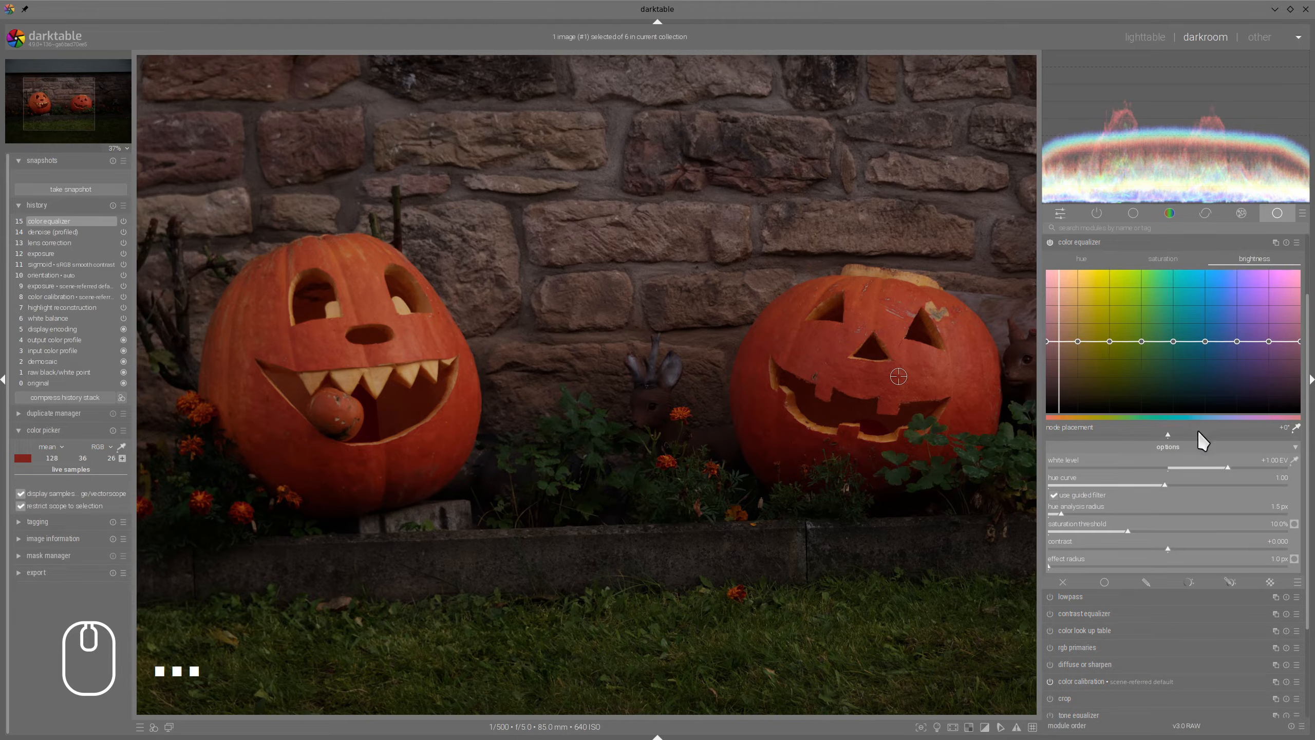
drag(1167, 438, 1262, 439)
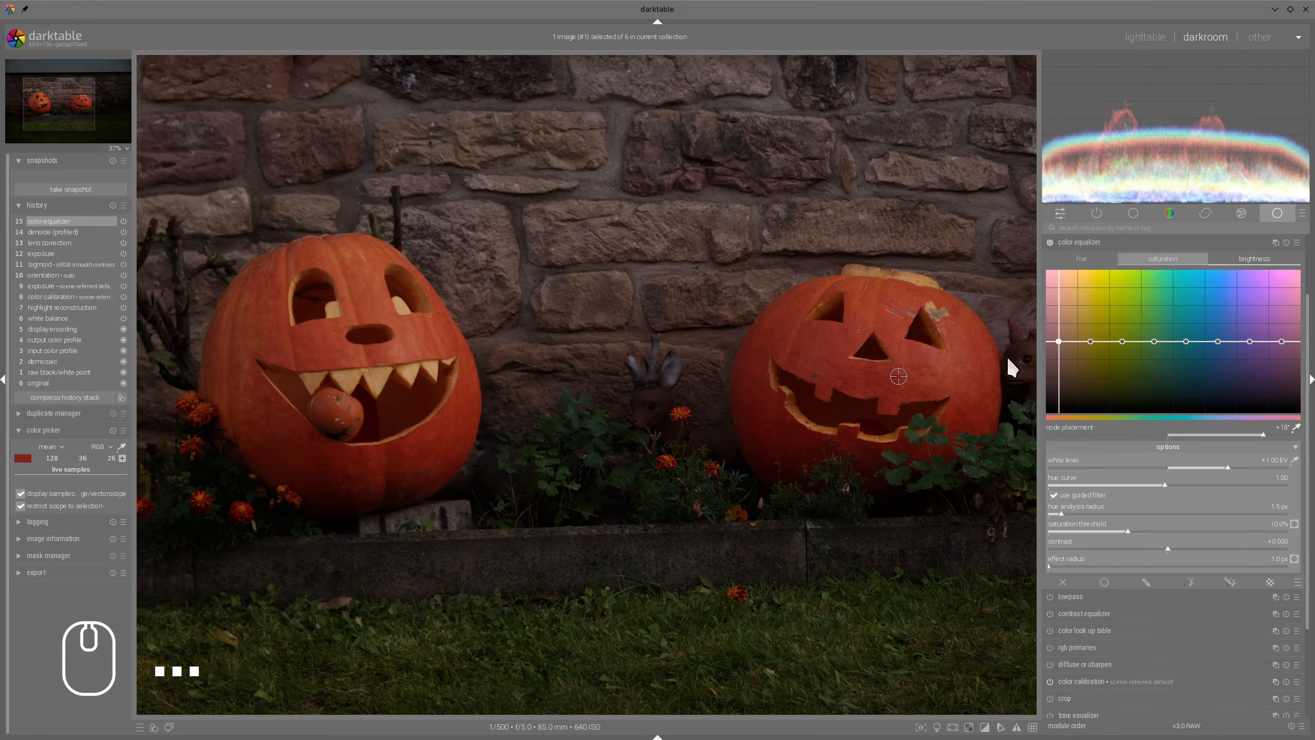
scroll(876, 355, up, 1)
mouse_move(881, 353)
mouse_down()
mouse_move(839, 346)
mouse_move(892, 378)
mouse_up()
click(1296, 428)
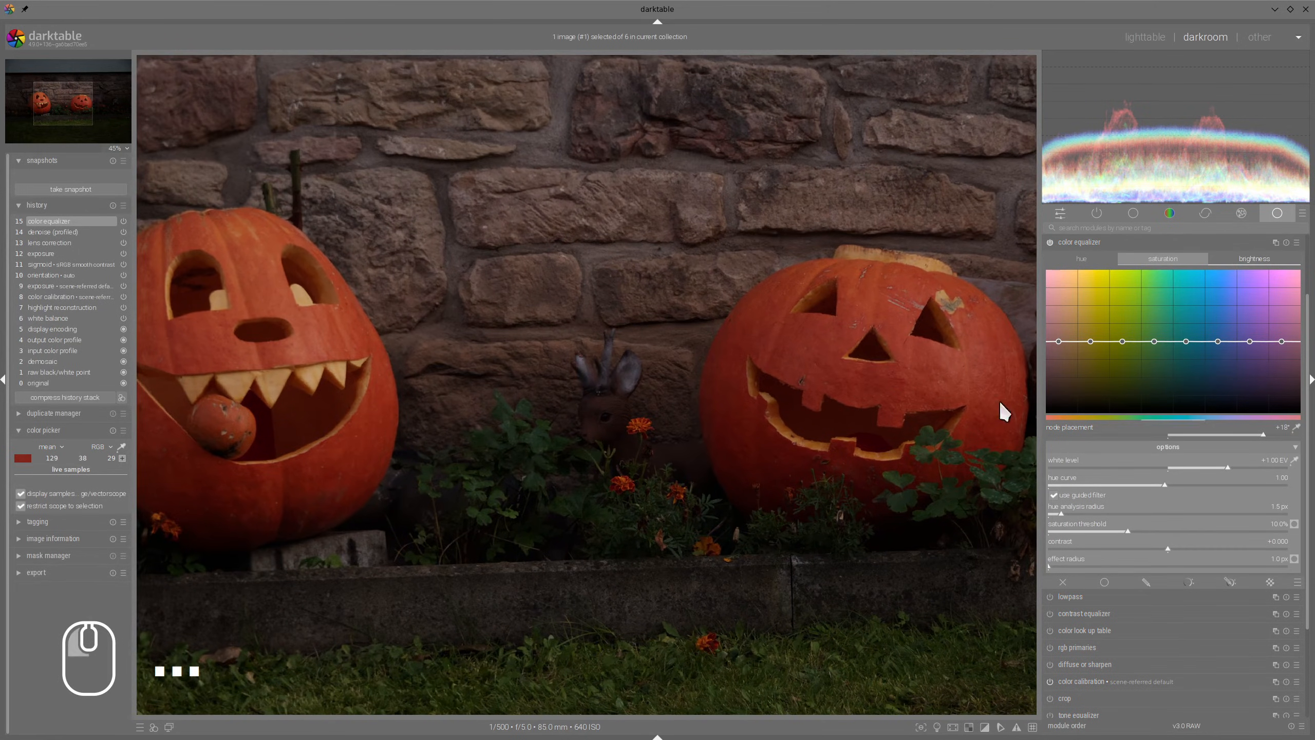
Step: Try brightening the right pumpkin by raising the orange-red node of the brightness curve, and reset that node
scroll(945, 394, up, 3)
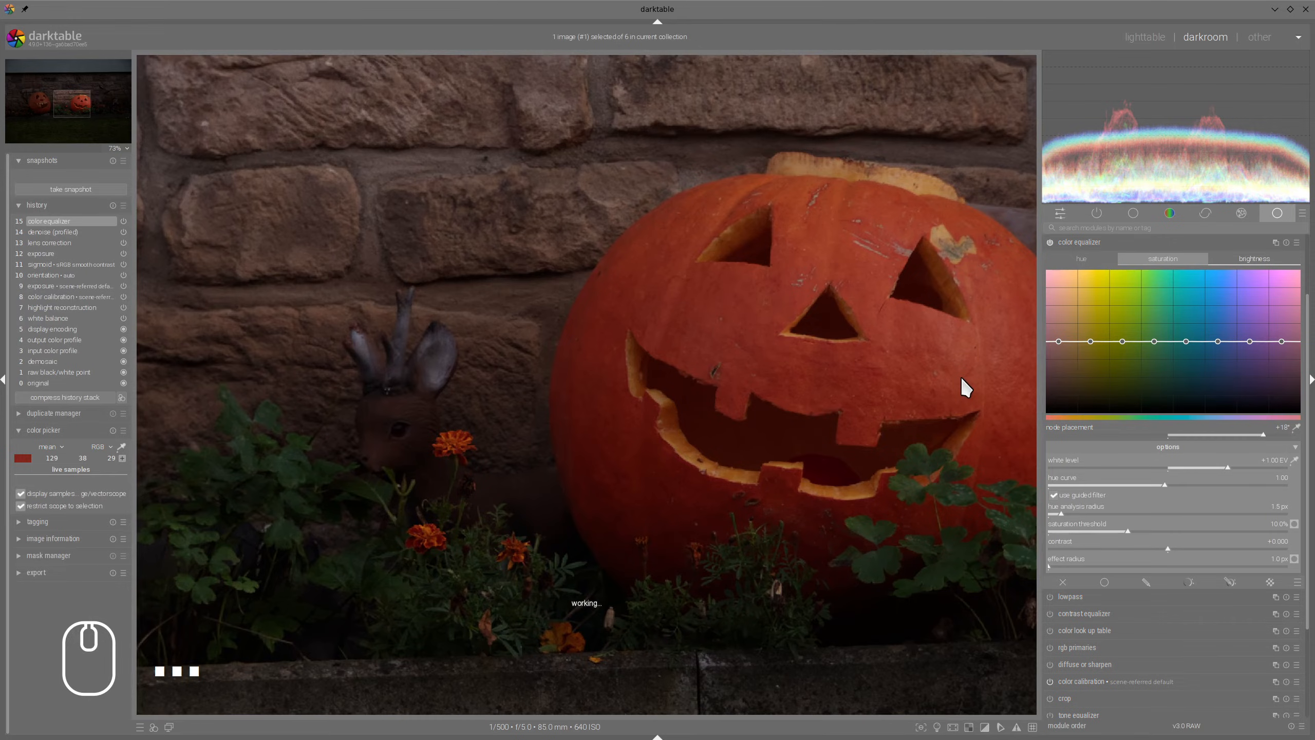
drag(959, 372, 650, 302)
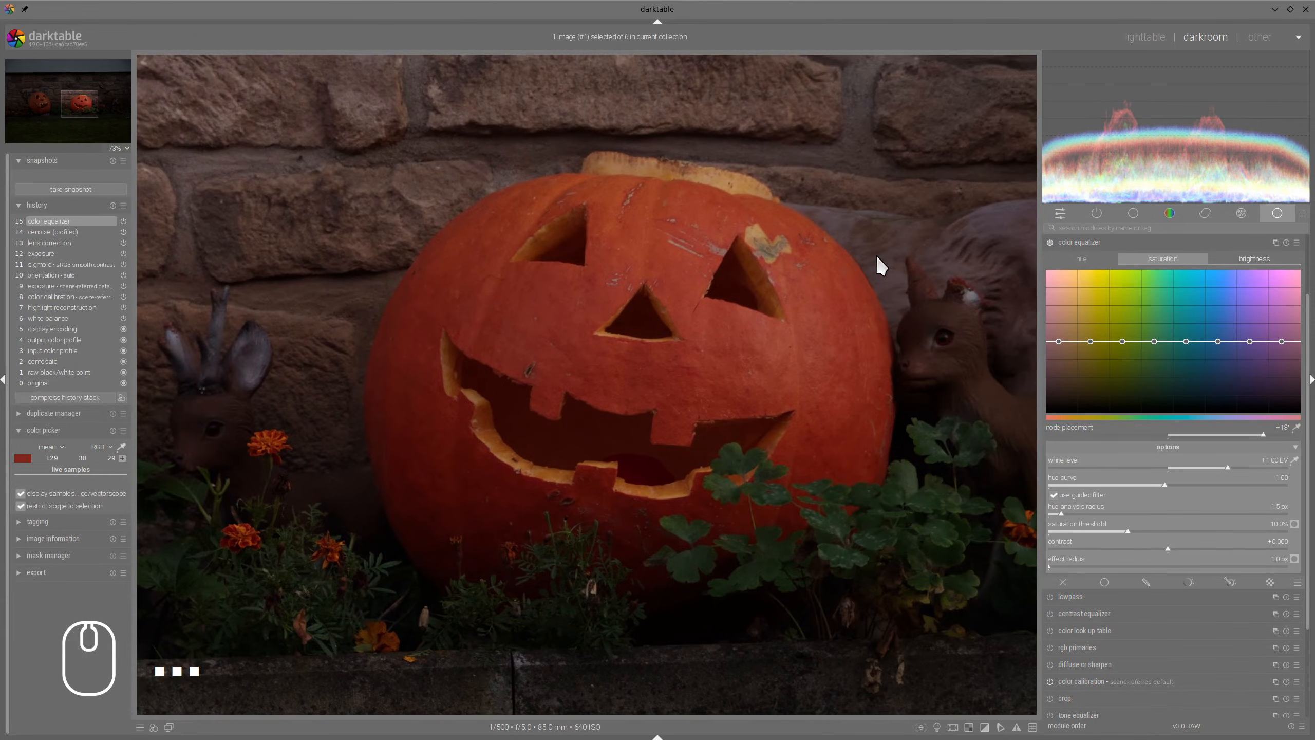
click(1250, 259)
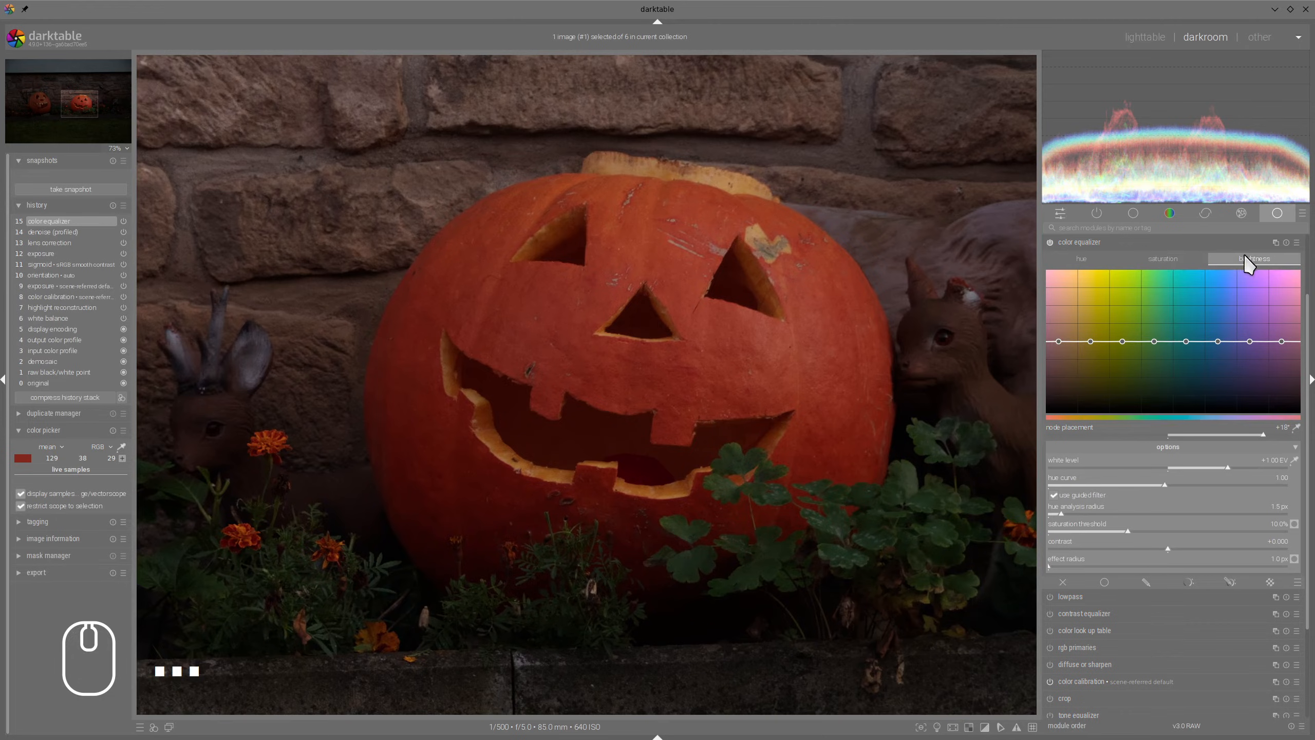
drag(1058, 343, 1059, 317)
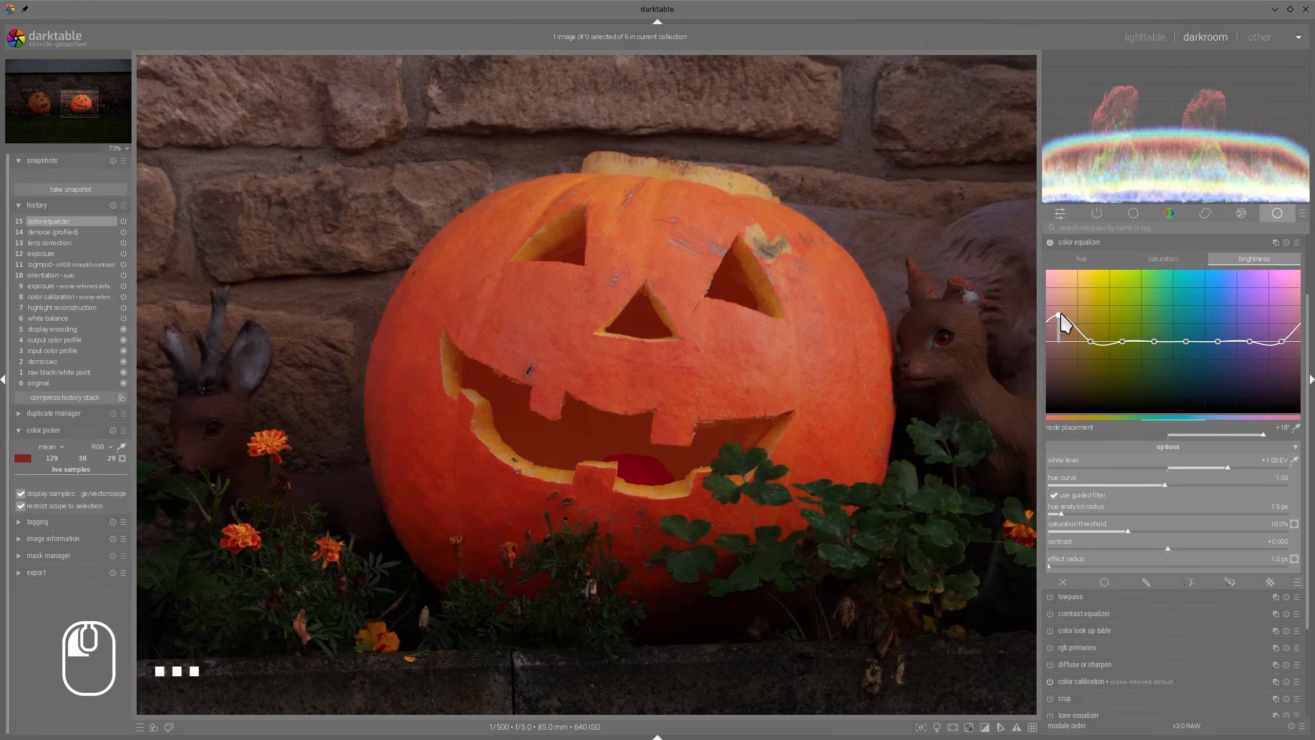
drag(1062, 314, 1062, 311)
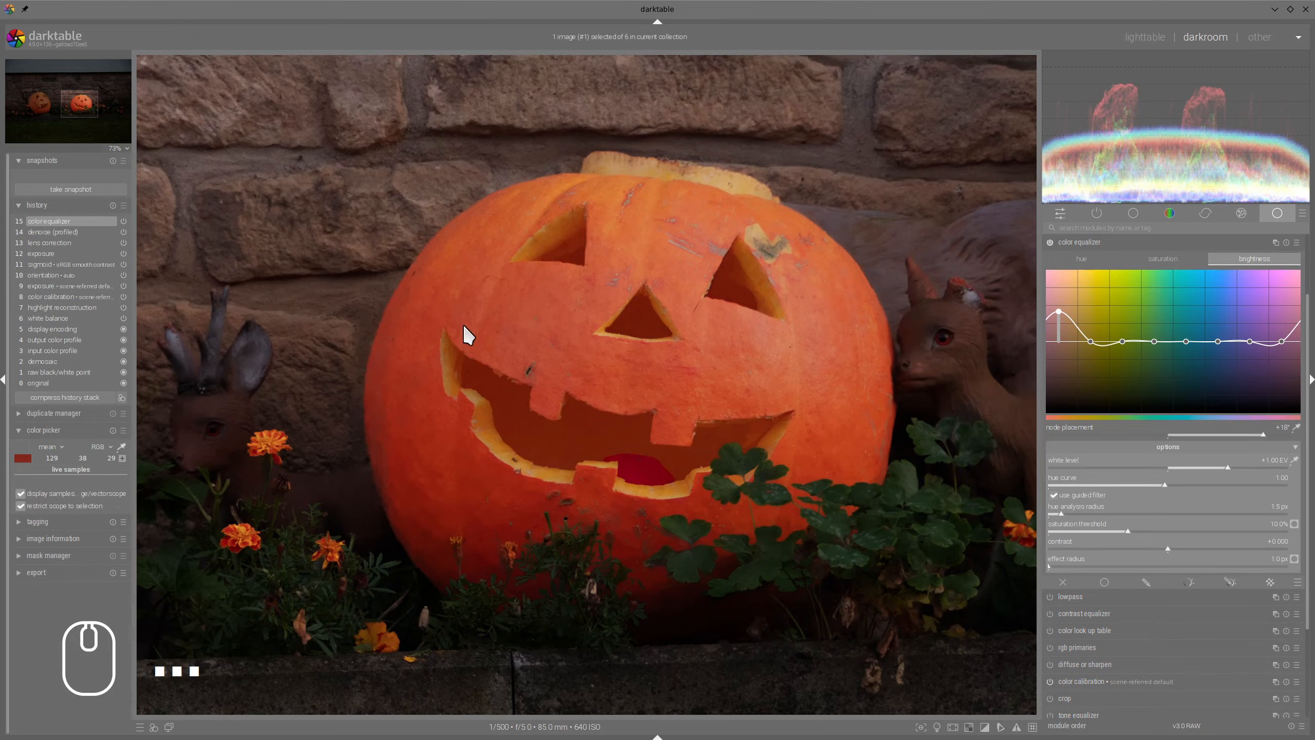
click(1059, 337)
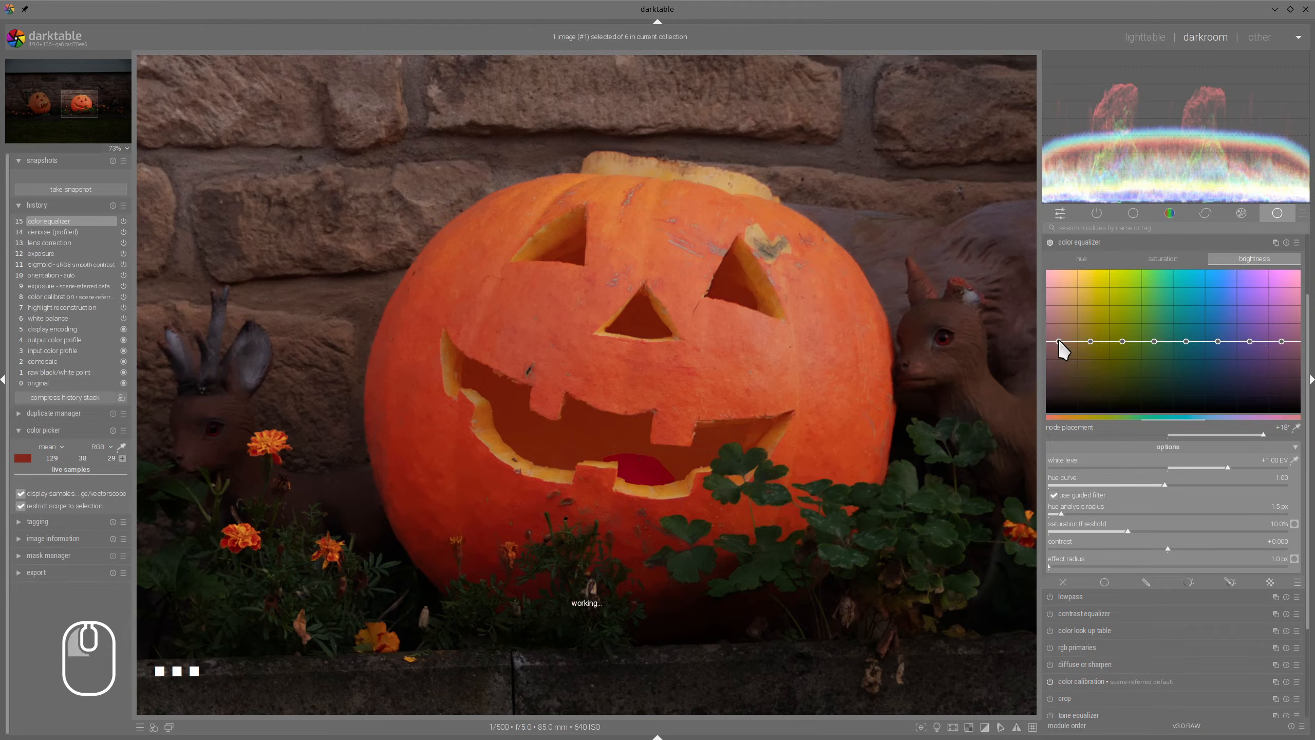
double_click(1058, 340)
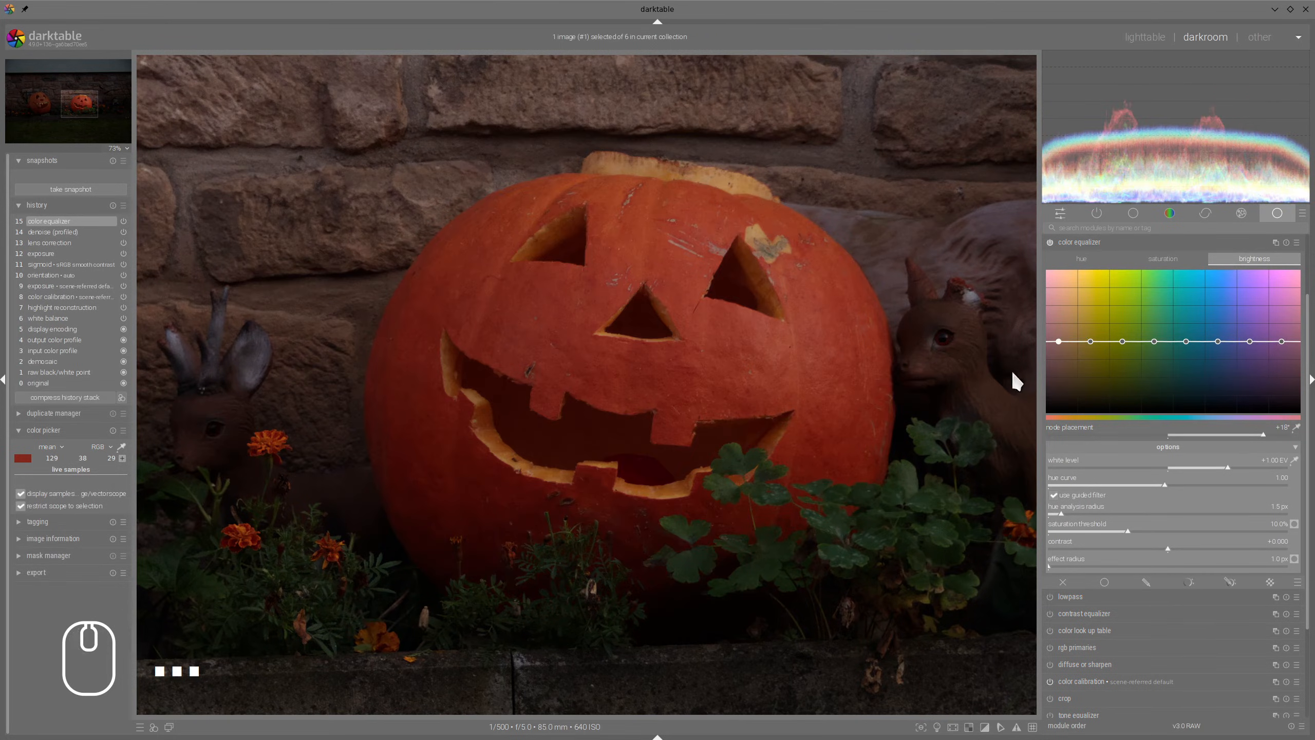
Step: Raise the orange-red brightness node and slightly its neighbour, with effect radius about 40 px, saturation threshold 23.1% and contrast about -0.59
mouse_move(1058, 346)
mouse_down()
mouse_move(1066, 305)
mouse_move(1088, 335)
mouse_move(1042, 334)
mouse_up()
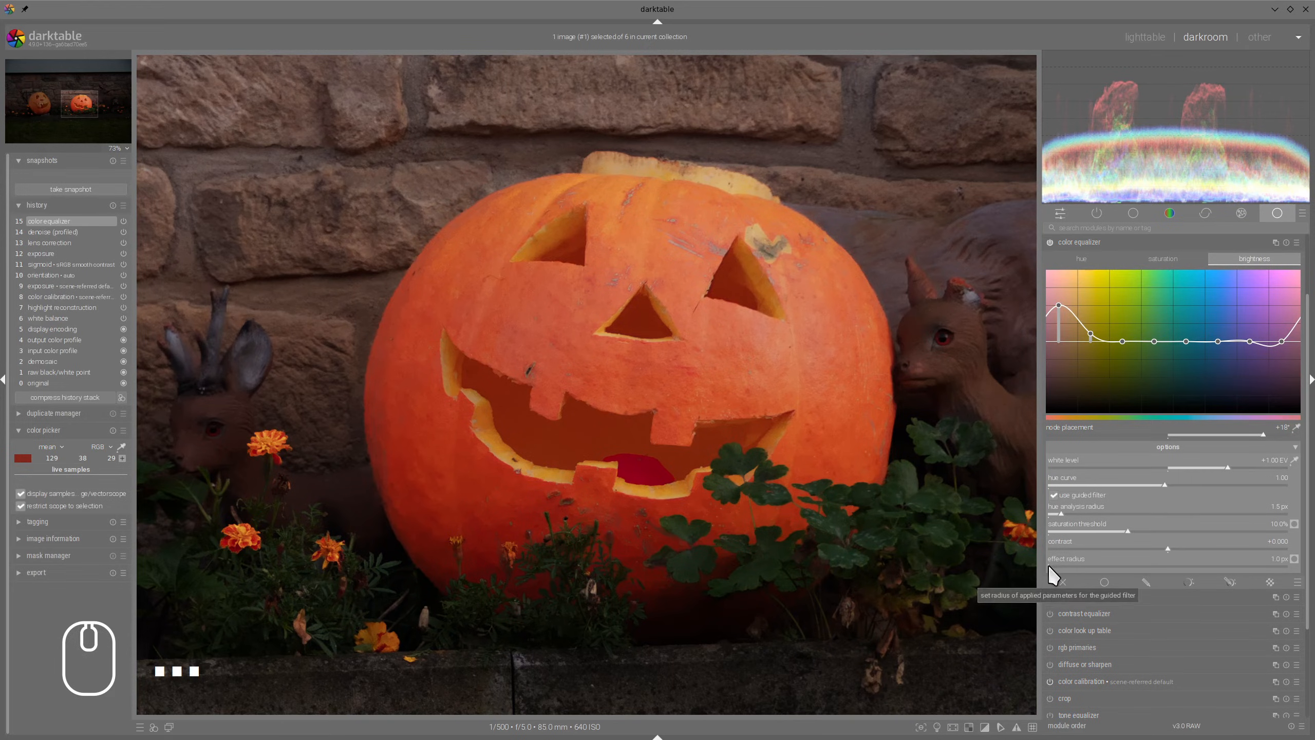
drag(1049, 565, 1098, 568)
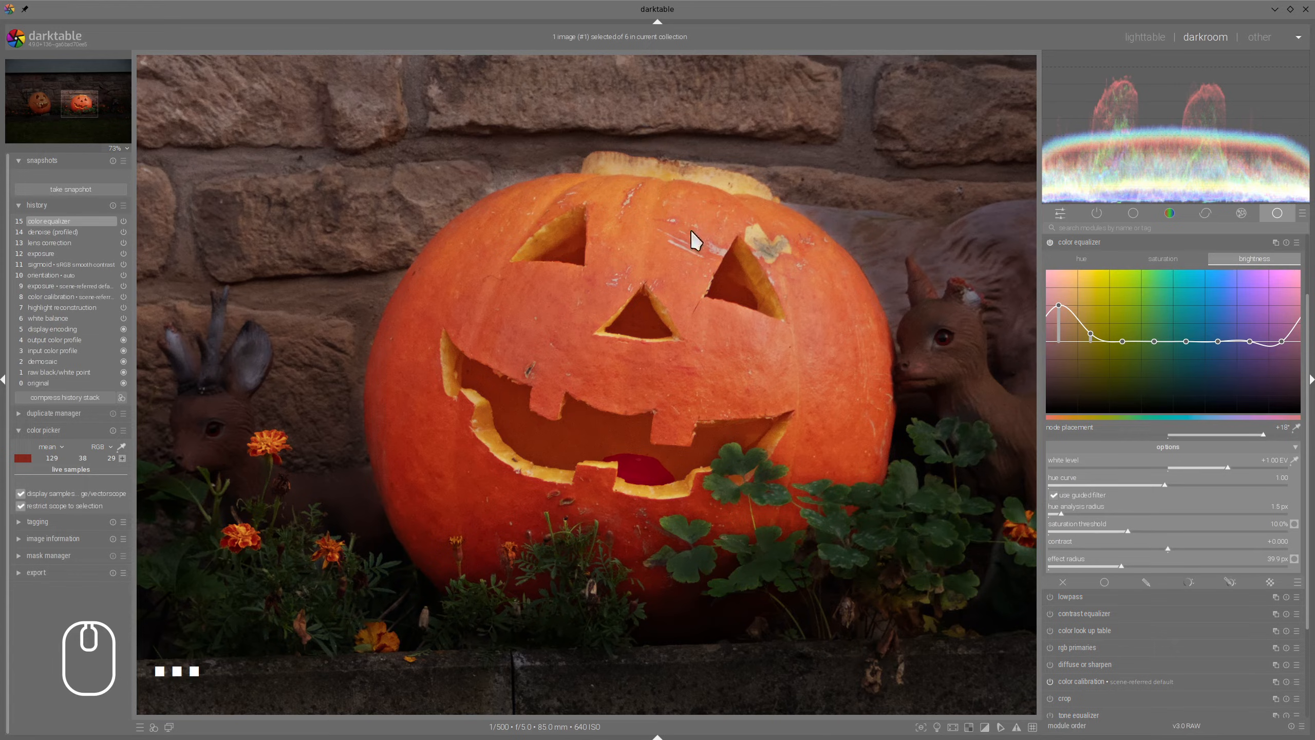
drag(1128, 530, 1233, 536)
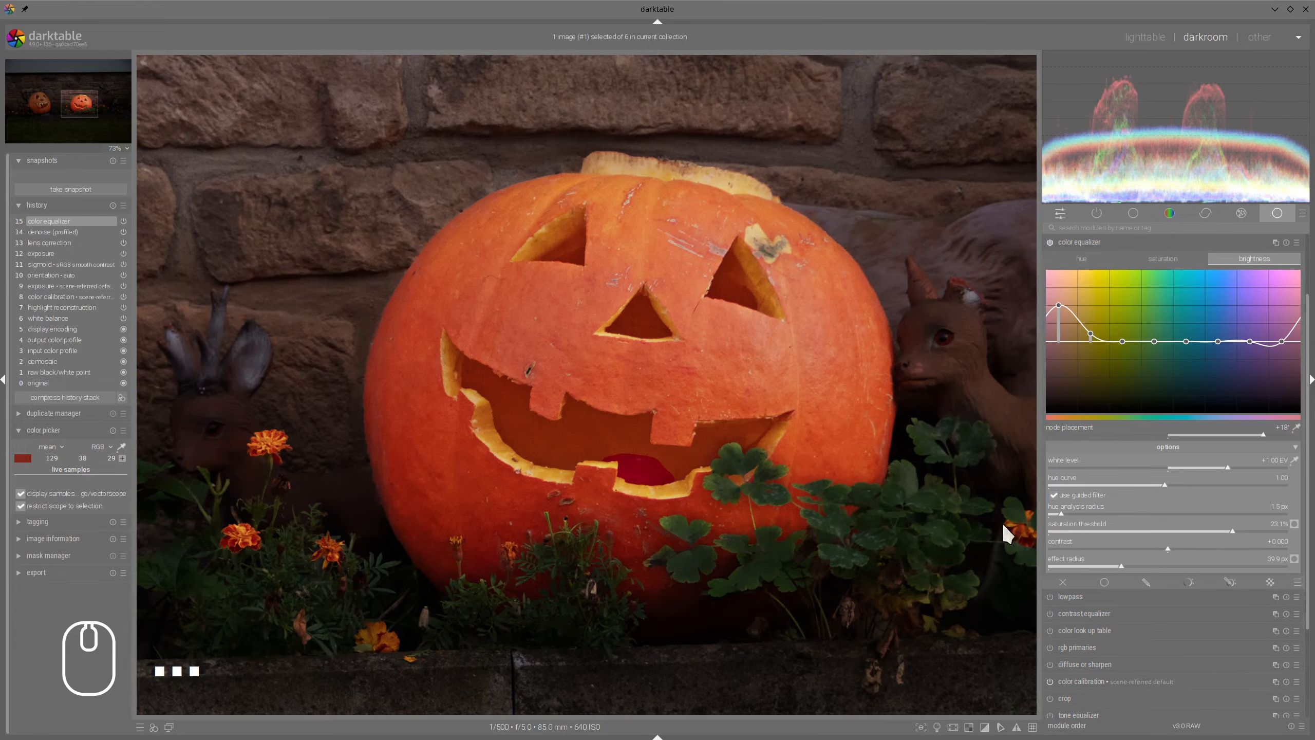
drag(1165, 550, 1099, 558)
Step: Switch the color equalizer off and on repeatedly to compare both pumpkins with and without the brightening
scroll(719, 393, down, 3)
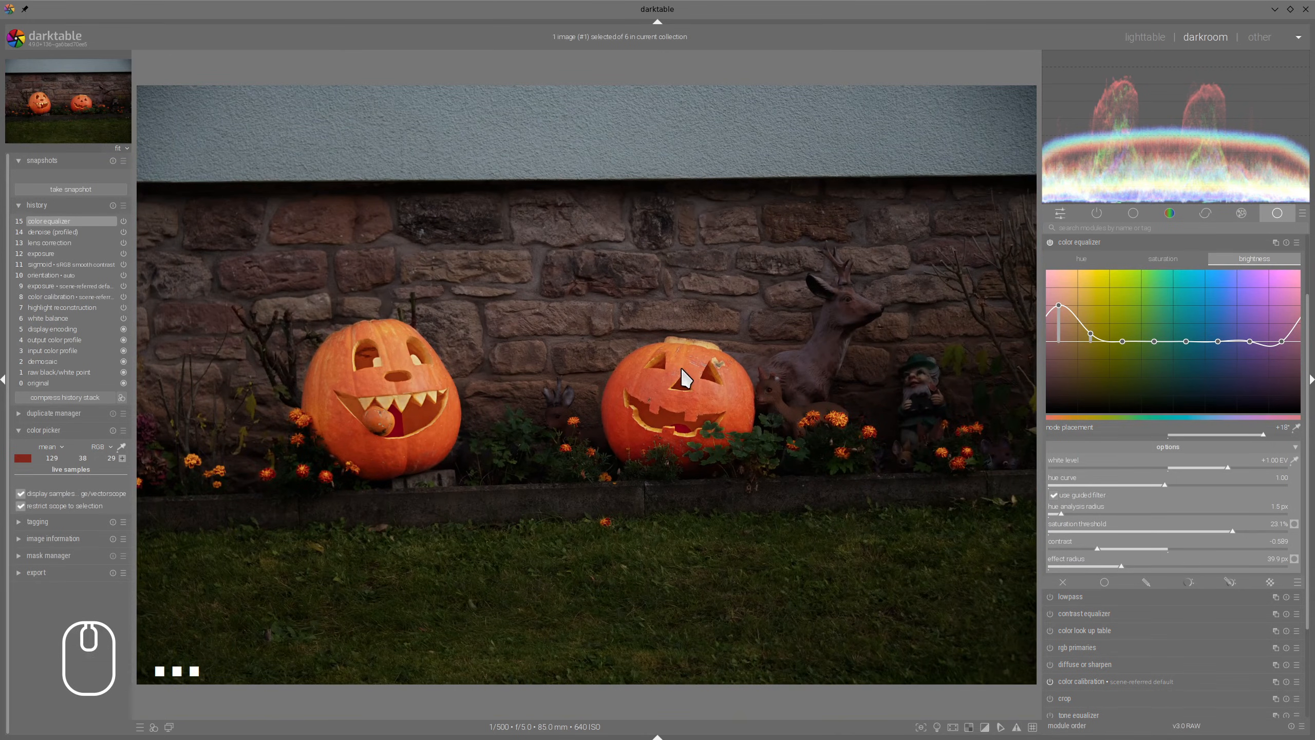
click(1047, 242)
click(1047, 242)
click(1047, 242)
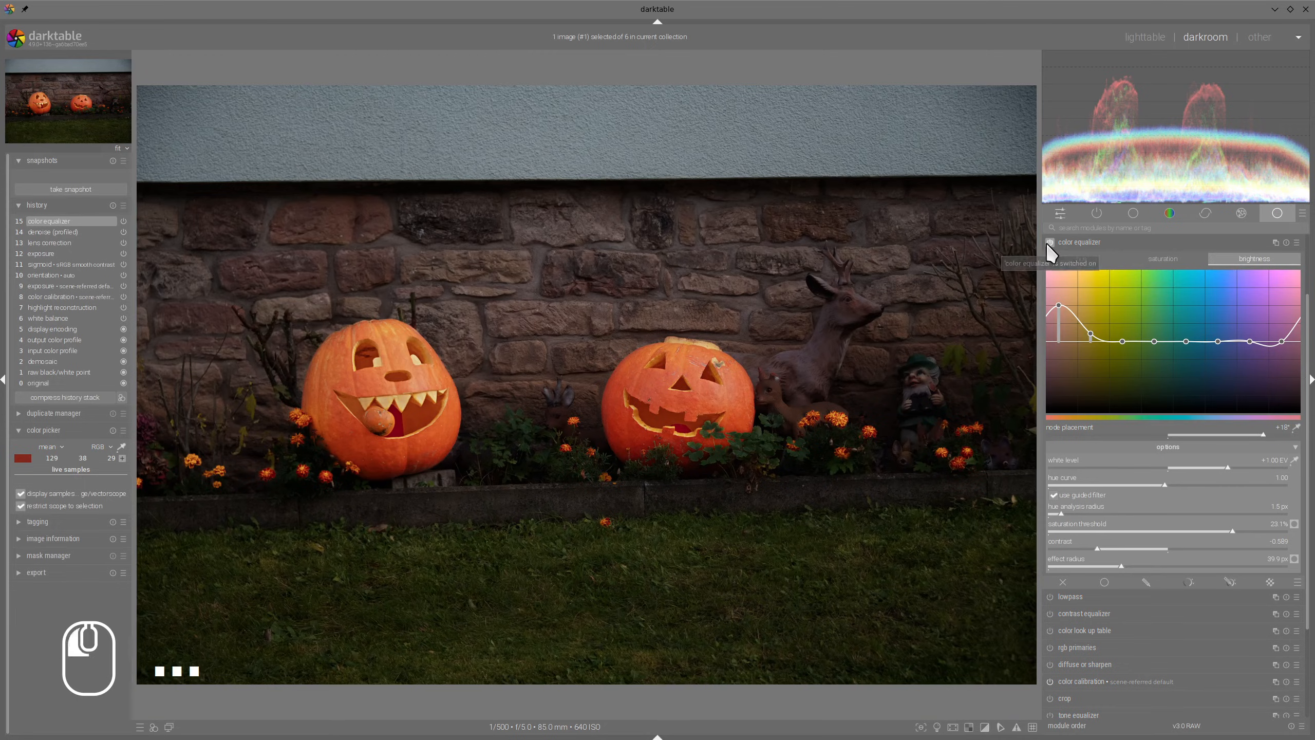
click(1048, 243)
click(1048, 243)
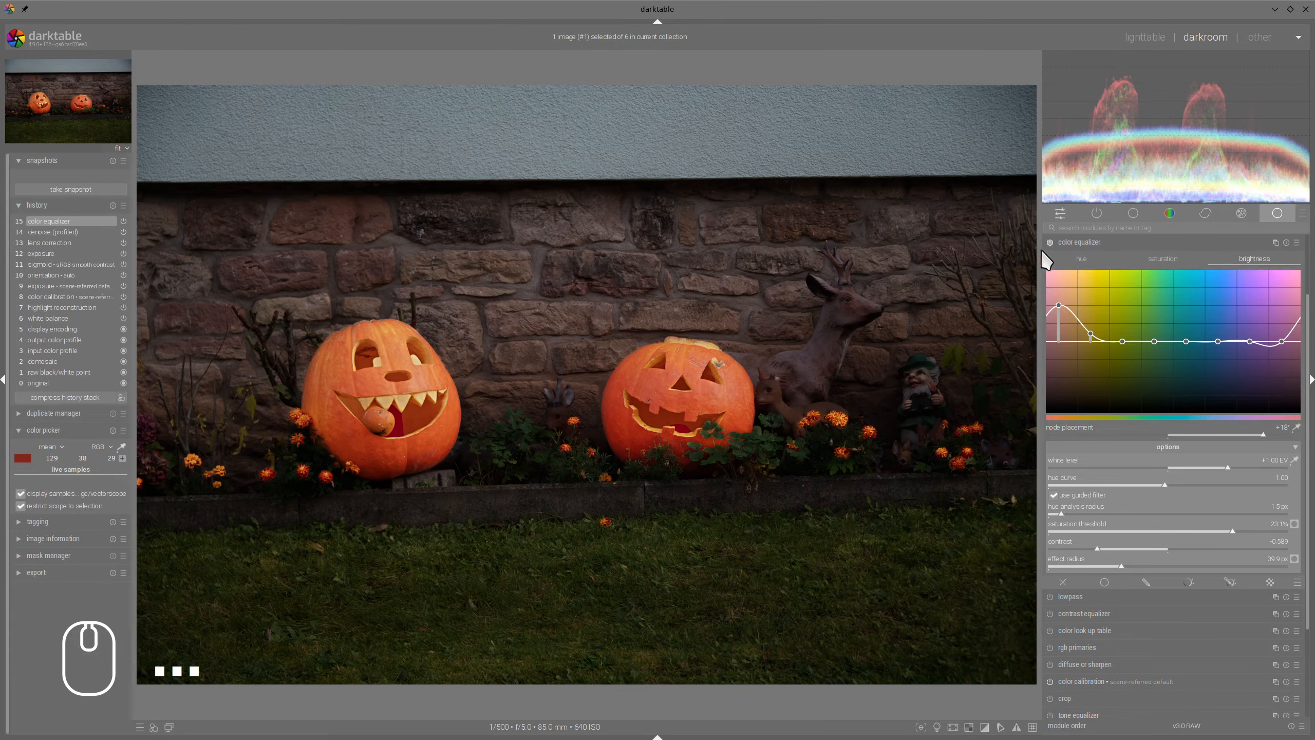
Step: In color balance rgb, set perceptual saturation to +25.47% for shadows and about +12.4% for midtones, and slightly increase global vibrance
click(1079, 243)
click(1134, 312)
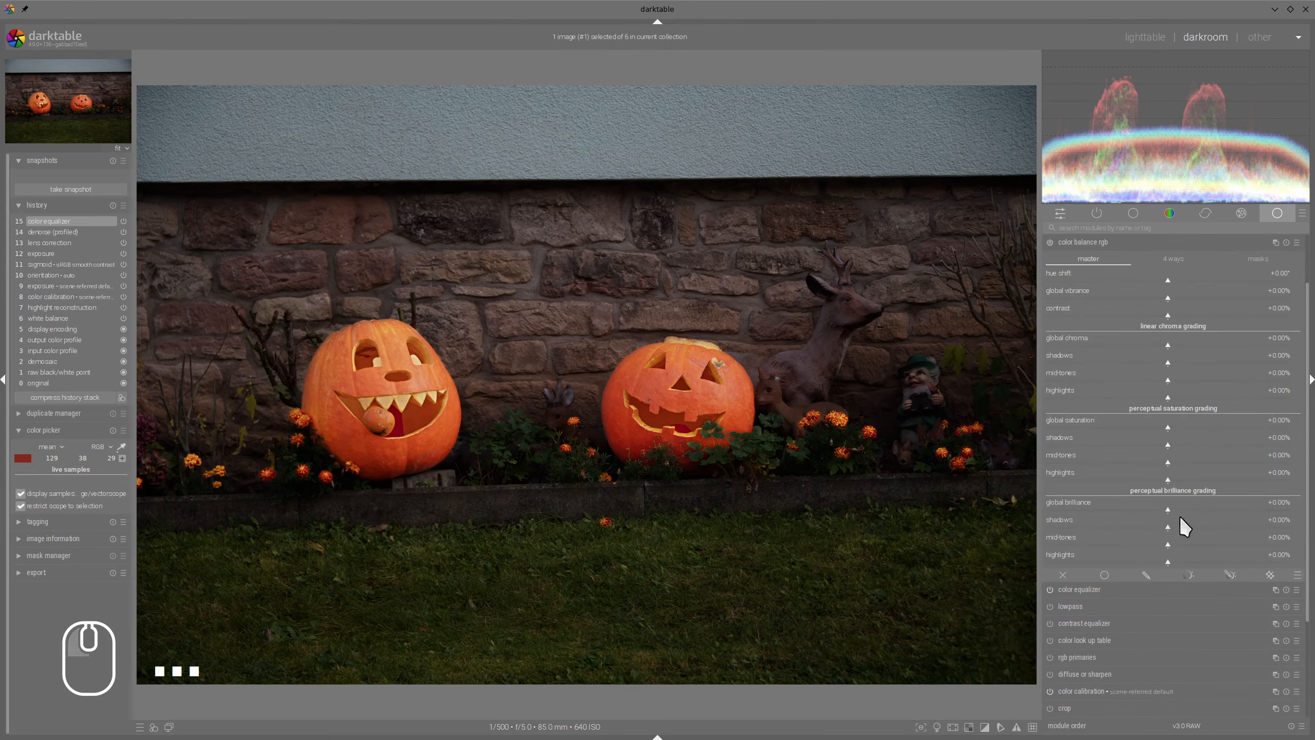
click(1200, 443)
click(1184, 461)
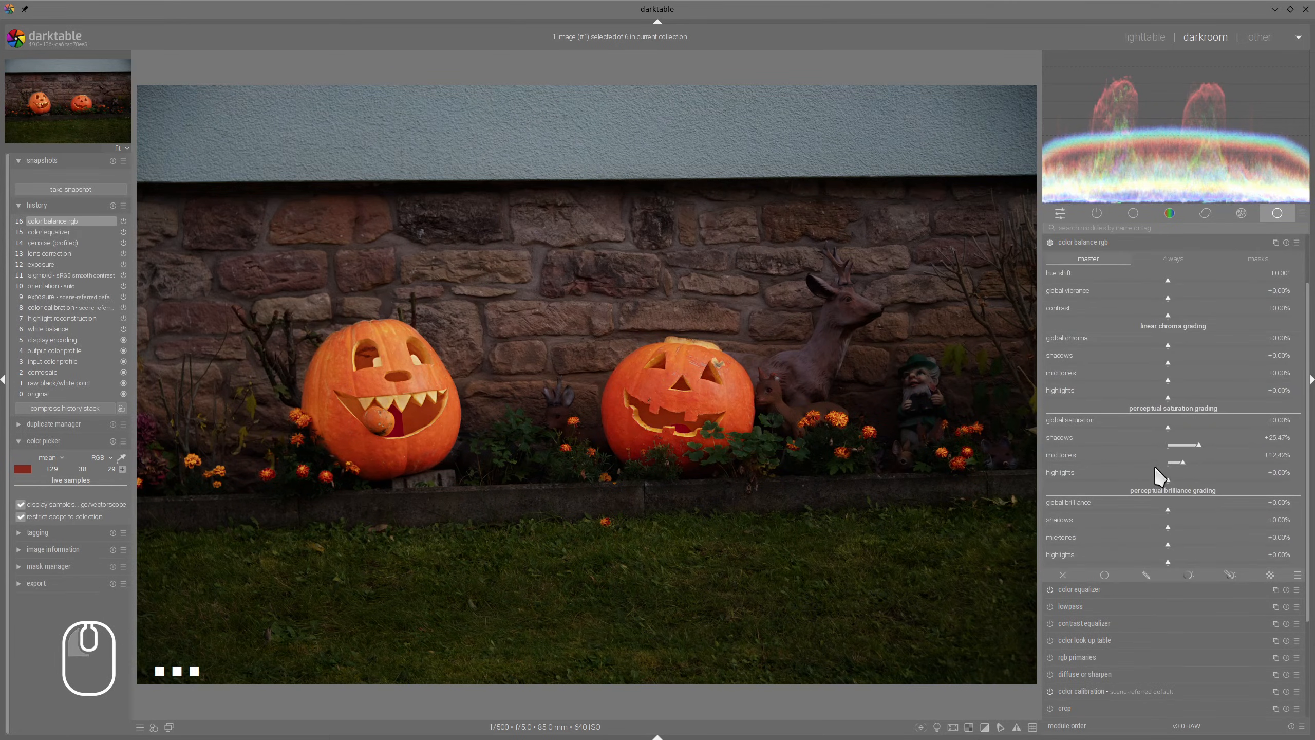
click(1185, 300)
click(1102, 245)
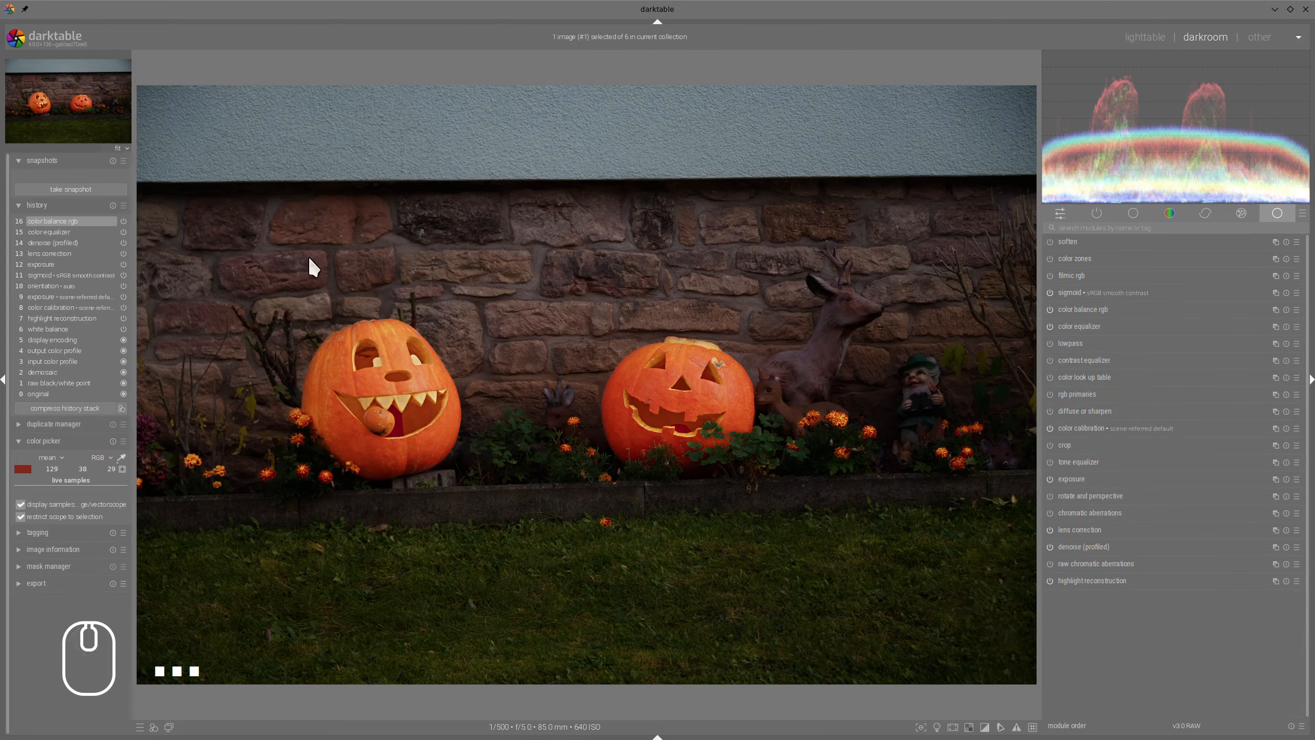
Step: Take a snapshot at the lens correction history step and compare it across the pumpkins with the newest color balance rgb step
click(44, 253)
click(52, 190)
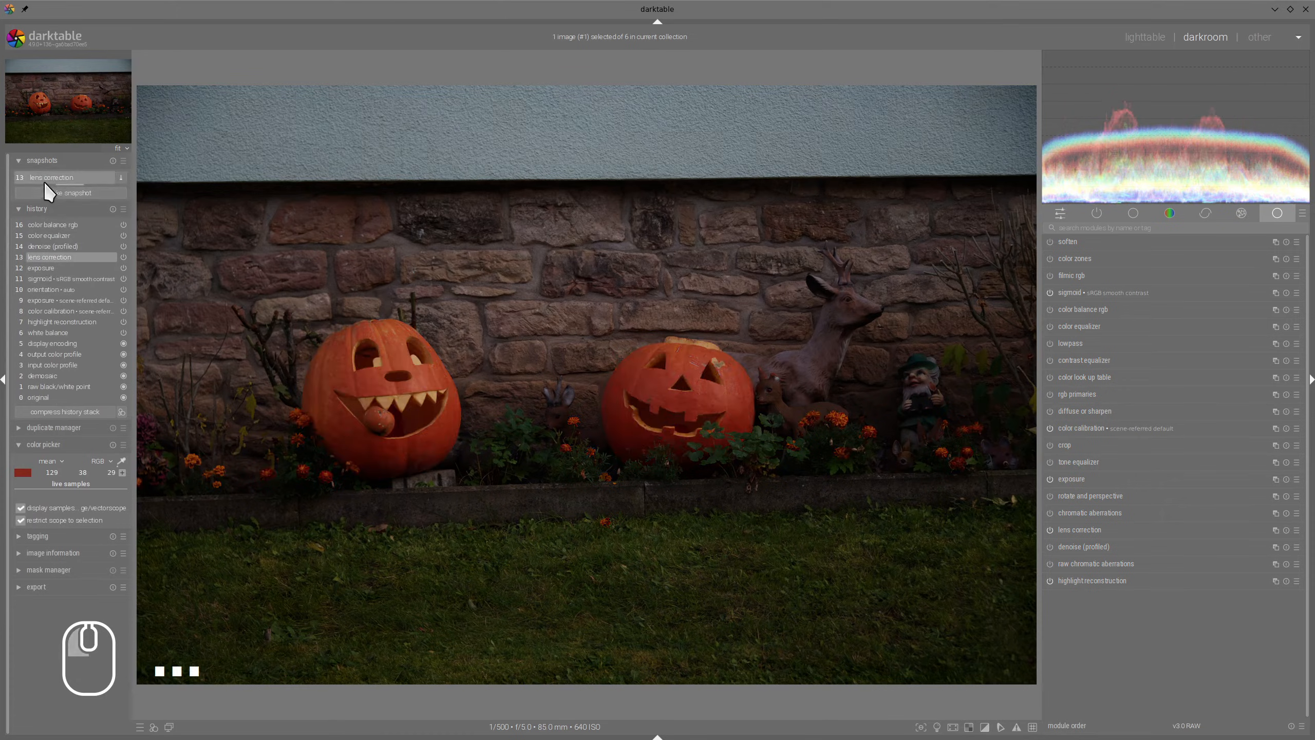
click(43, 224)
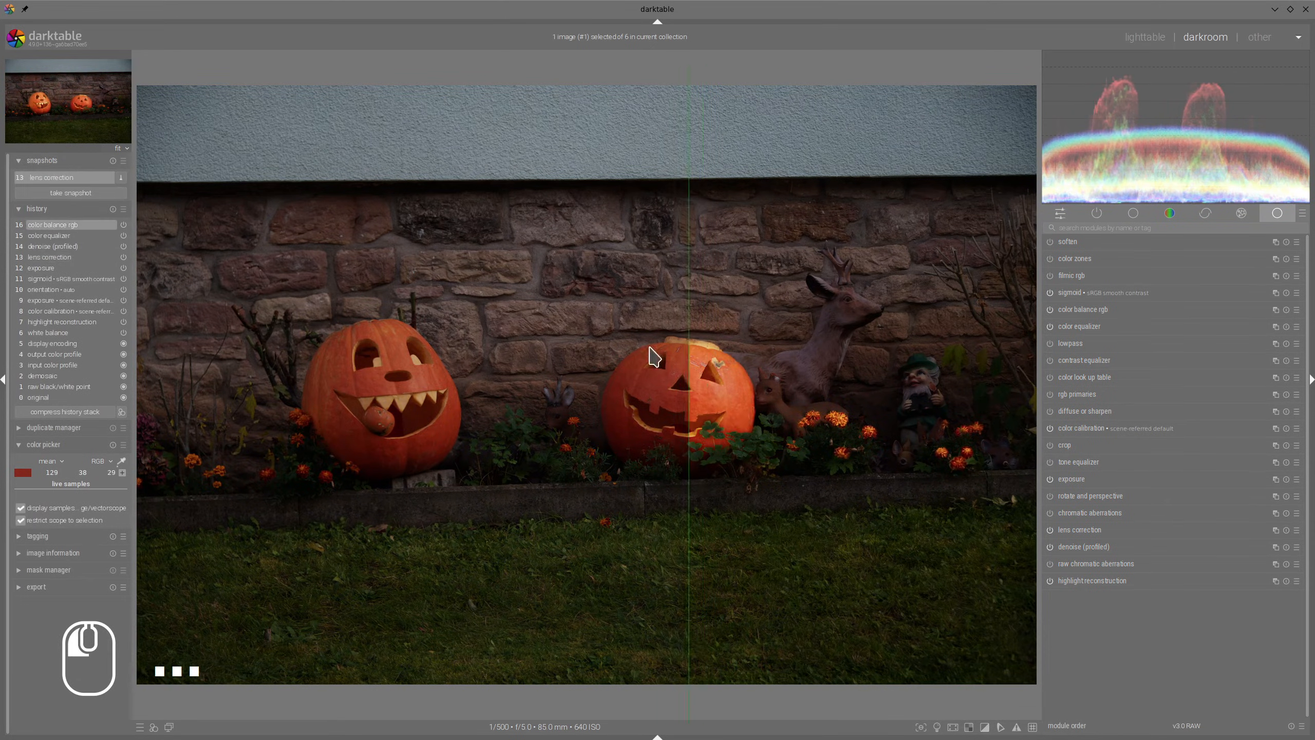
drag(140, 329, 466, 353)
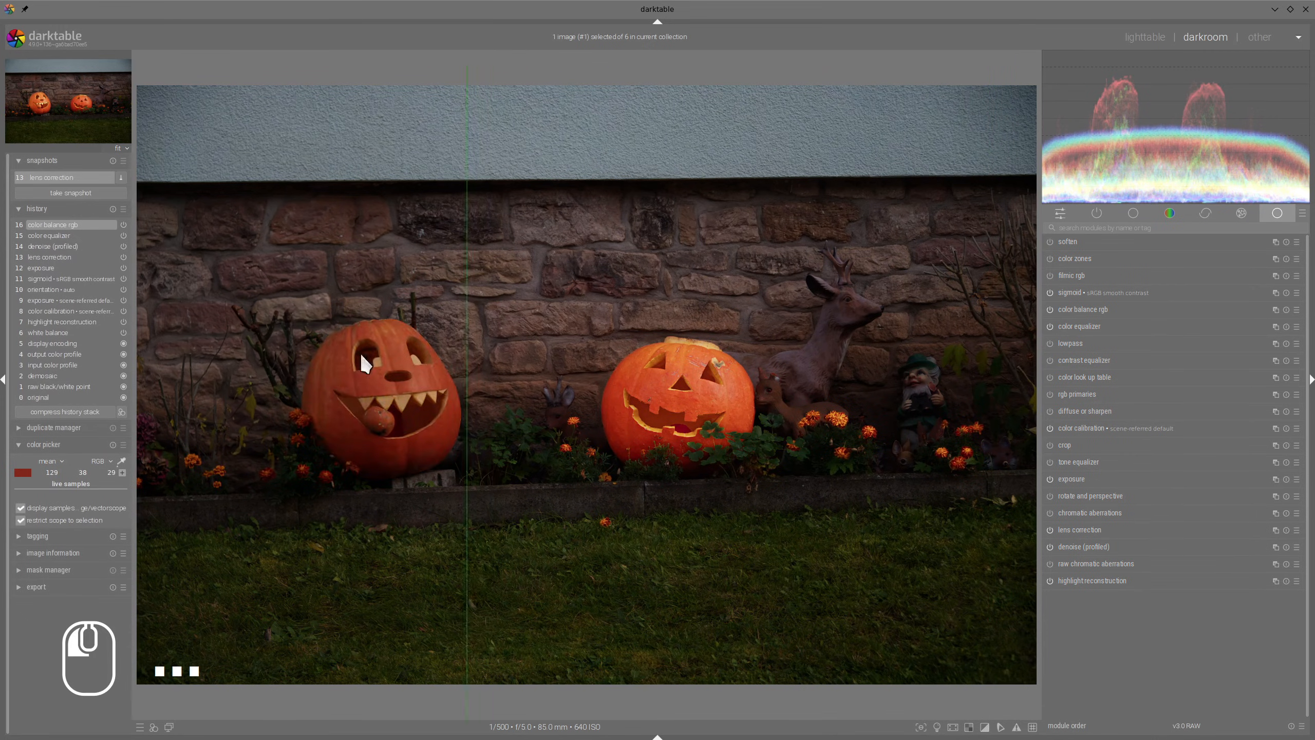
Step: Toggle the color equalizer's guided filter off and back on to compare its effect on the pumpkin up close
click(1087, 325)
scroll(456, 386, up, 1)
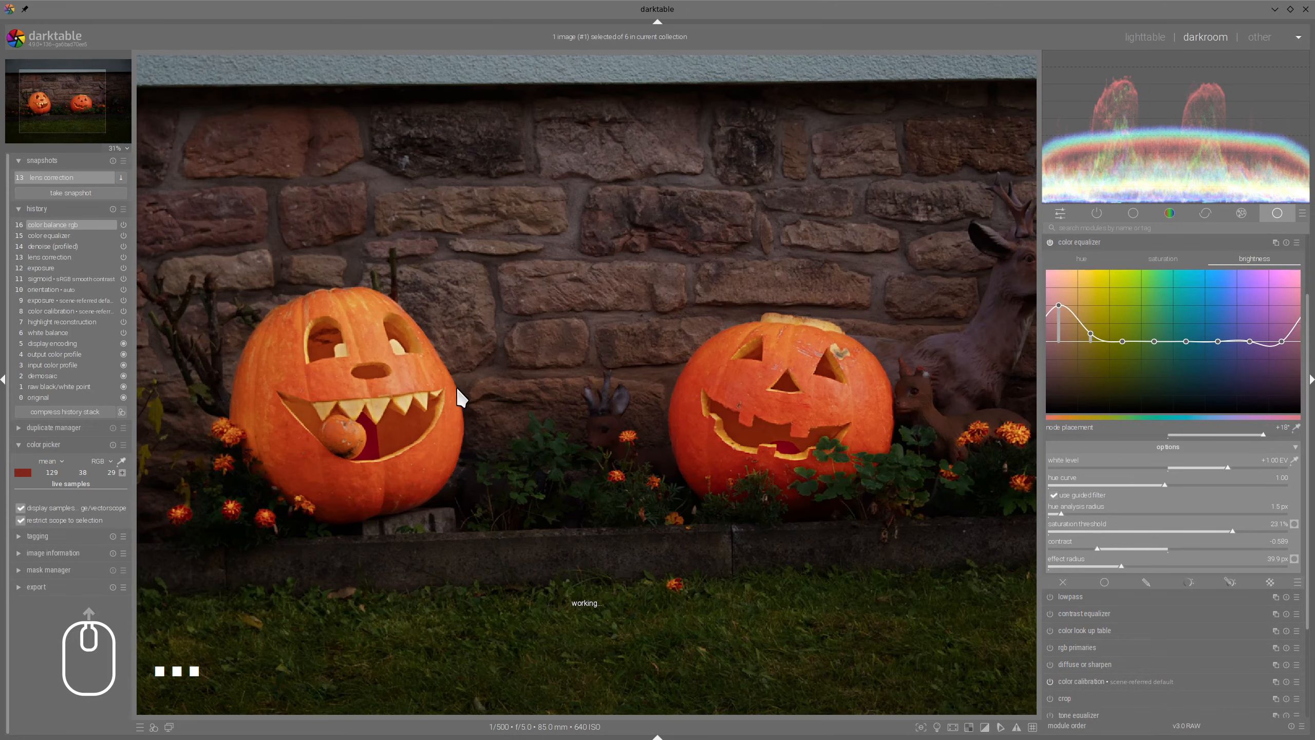
scroll(458, 389, down, 1)
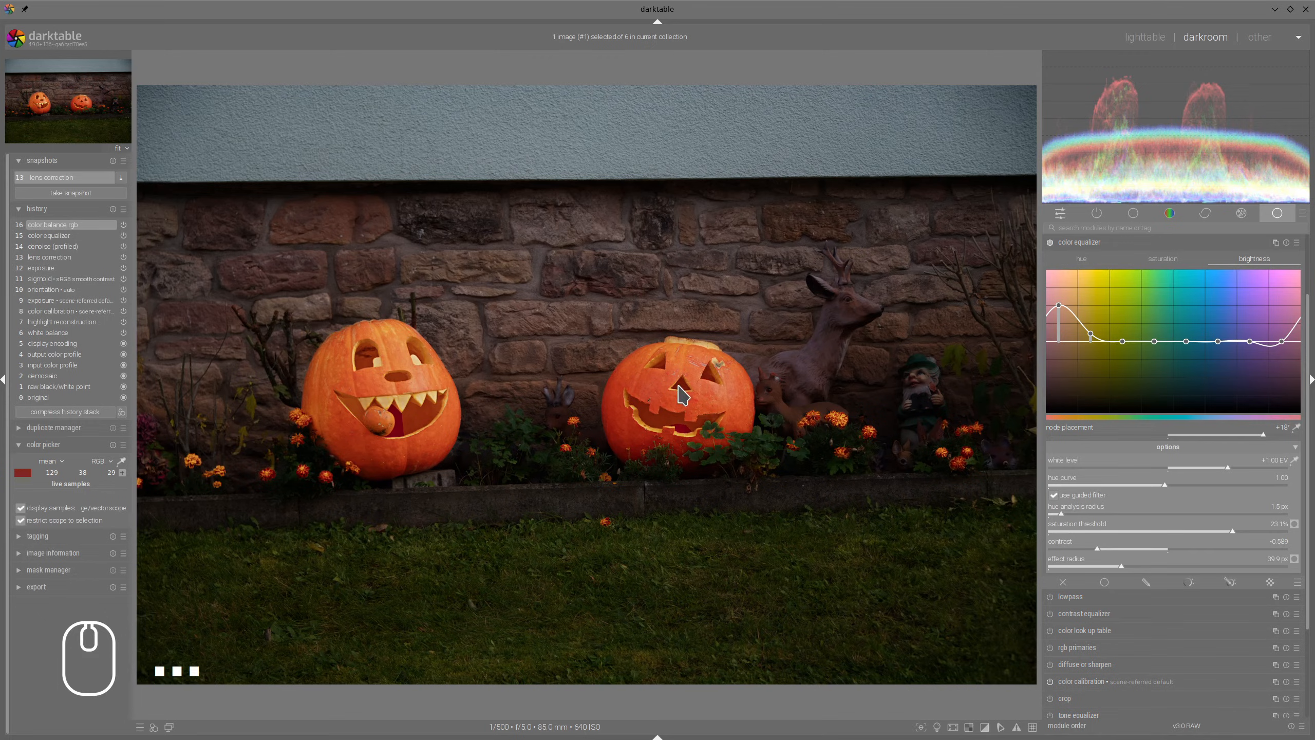
scroll(683, 395, up, 1)
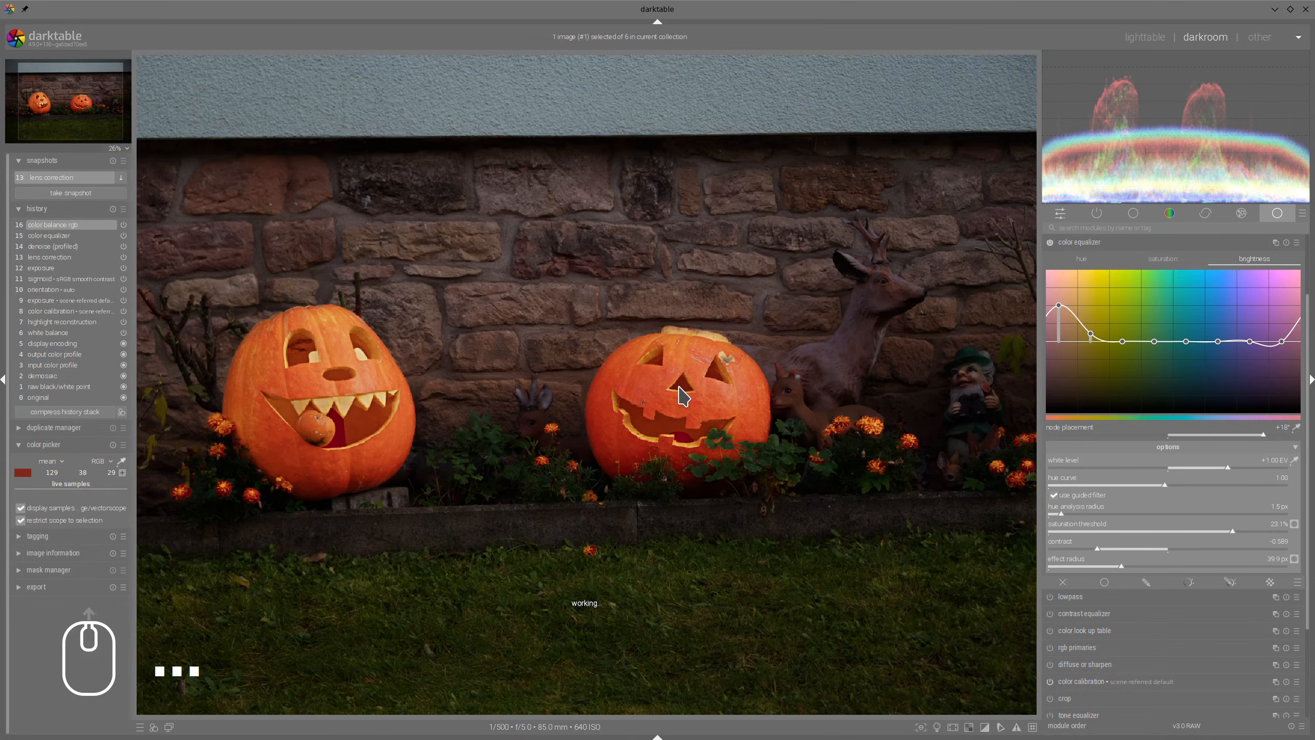
scroll(679, 388, up, 2)
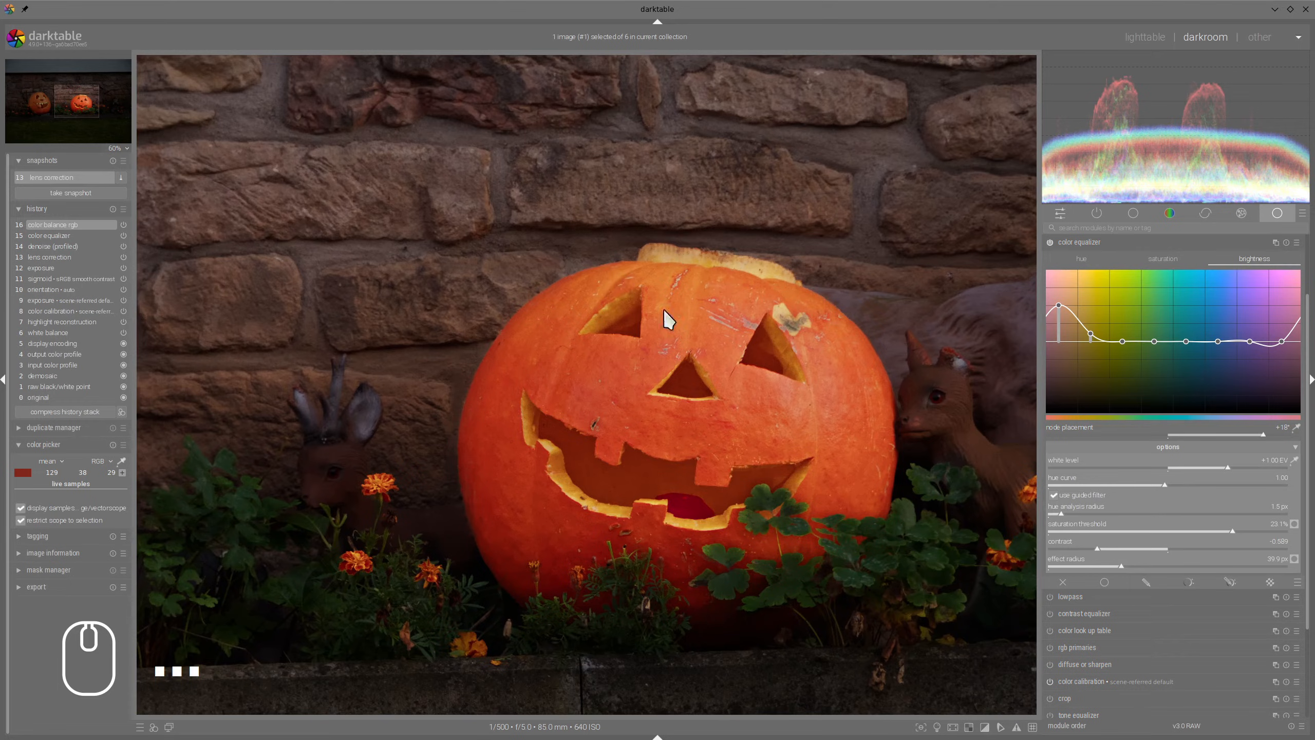
click(1052, 496)
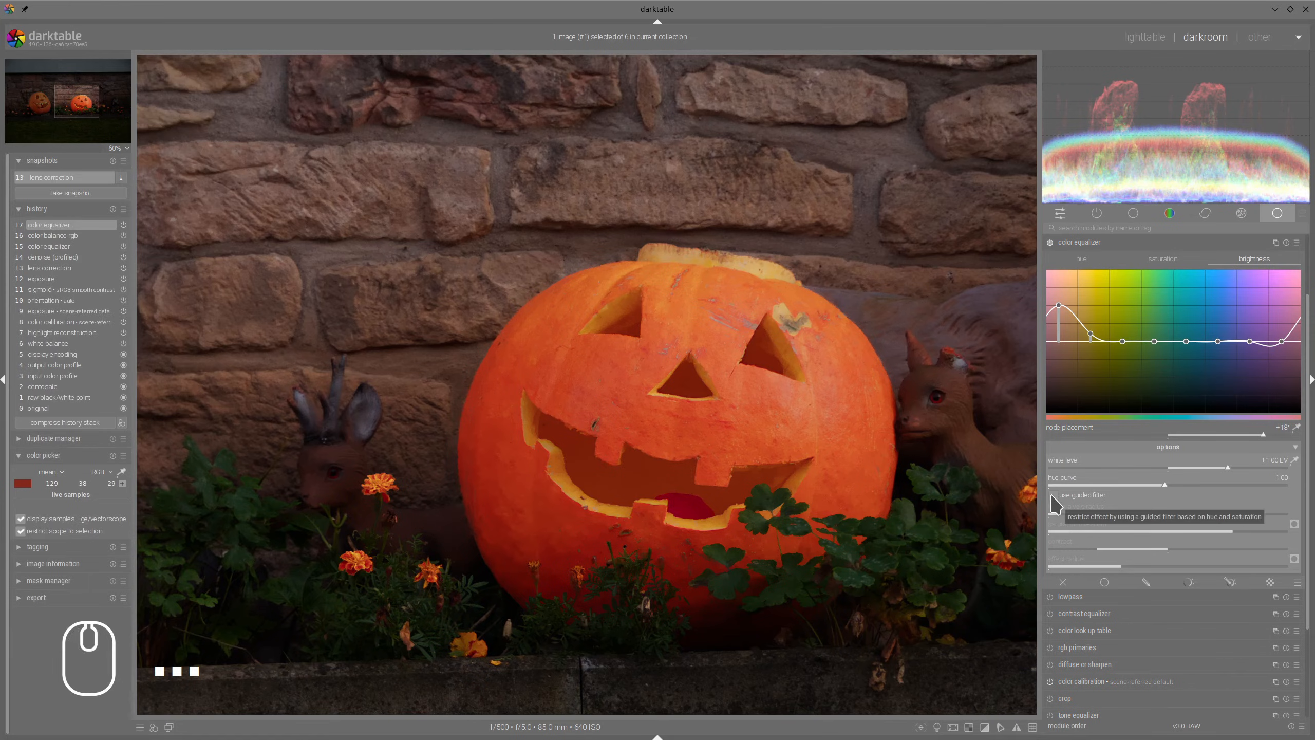
click(1053, 496)
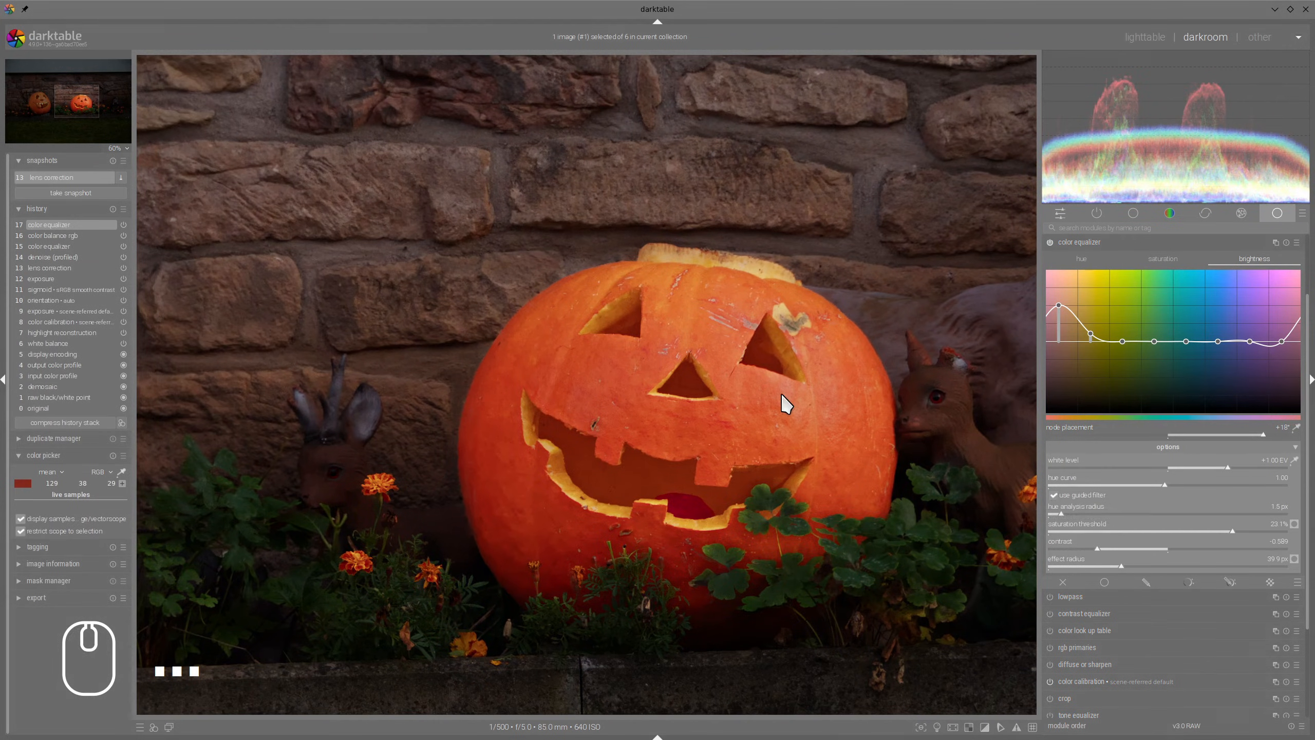
scroll(782, 394, down, 2)
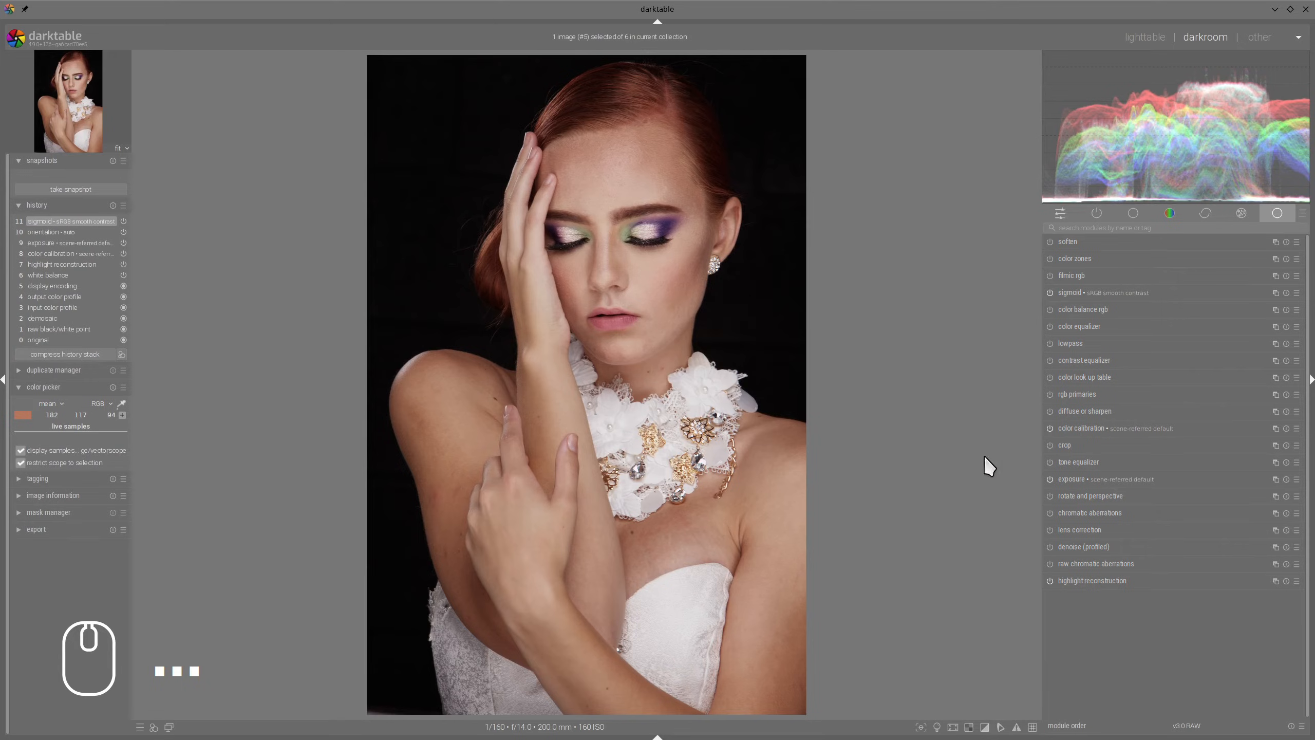
Step: On the portrait photo, enable lens correction and denoise (profiled) with their default settings
click(1049, 530)
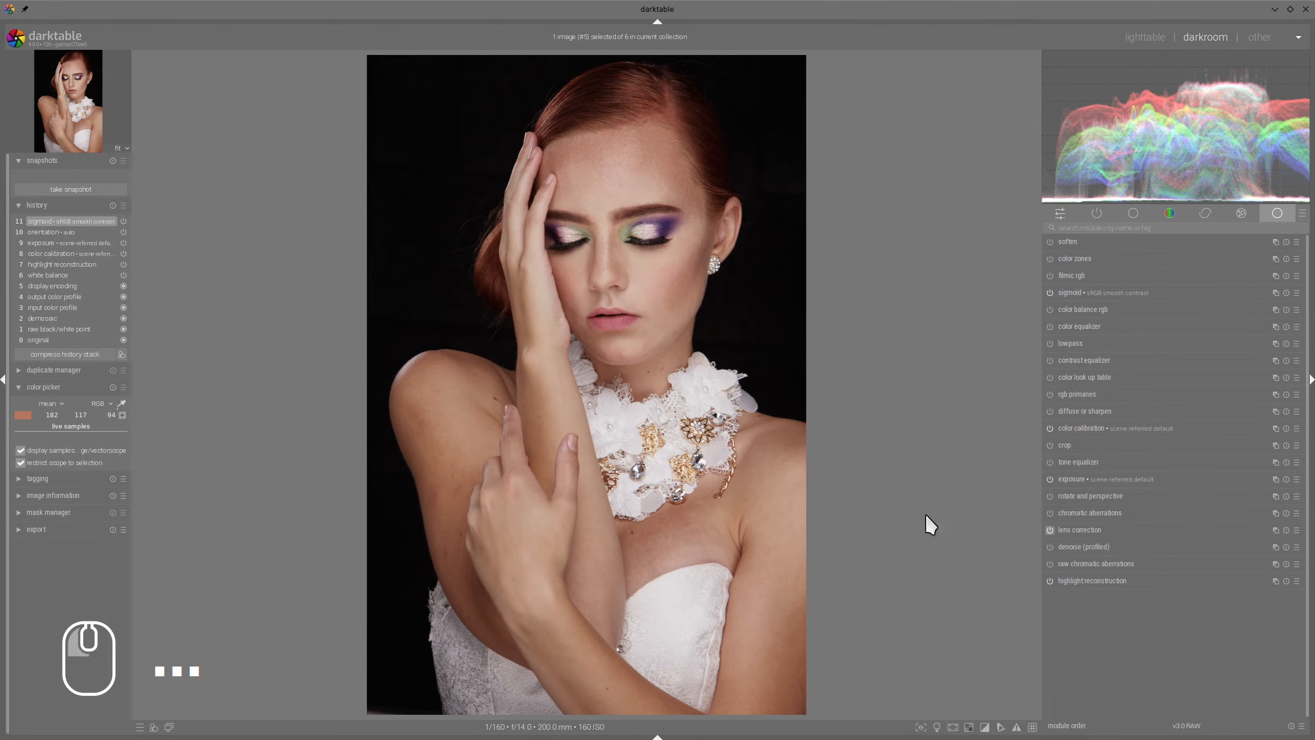
click(1050, 547)
click(1094, 548)
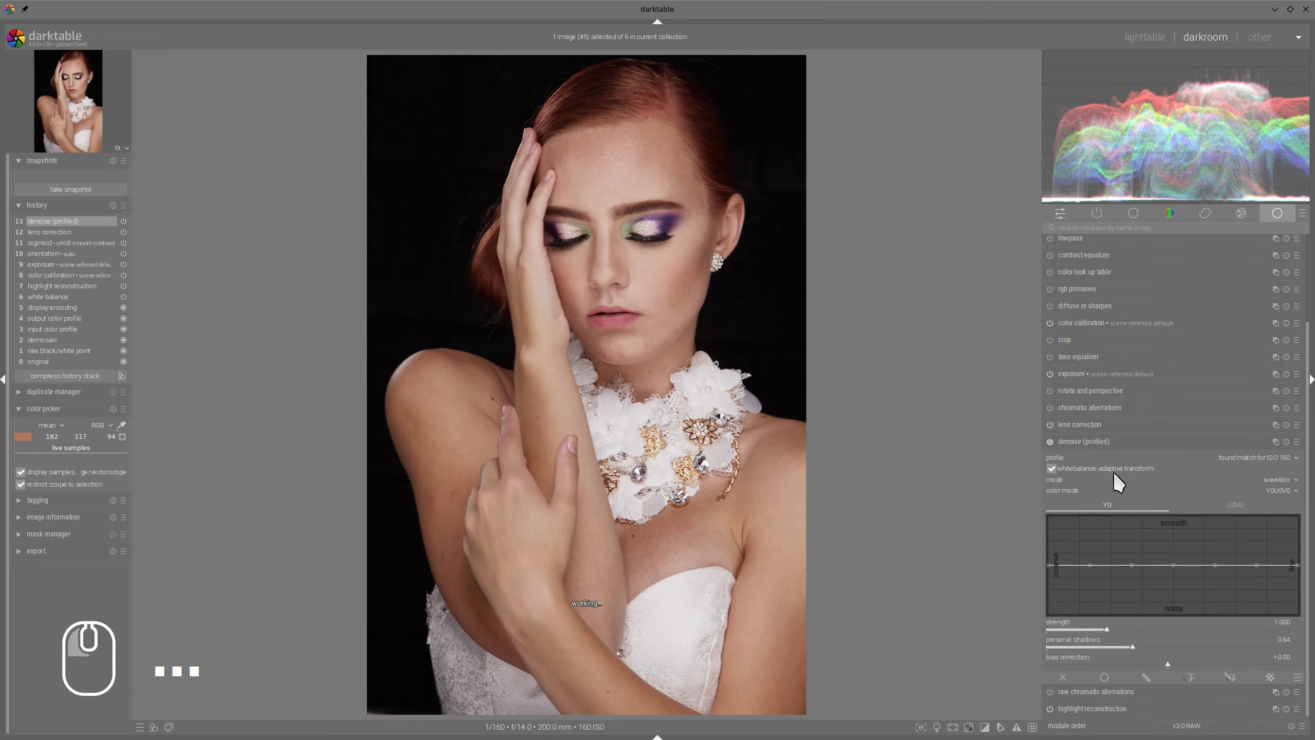
click(1116, 441)
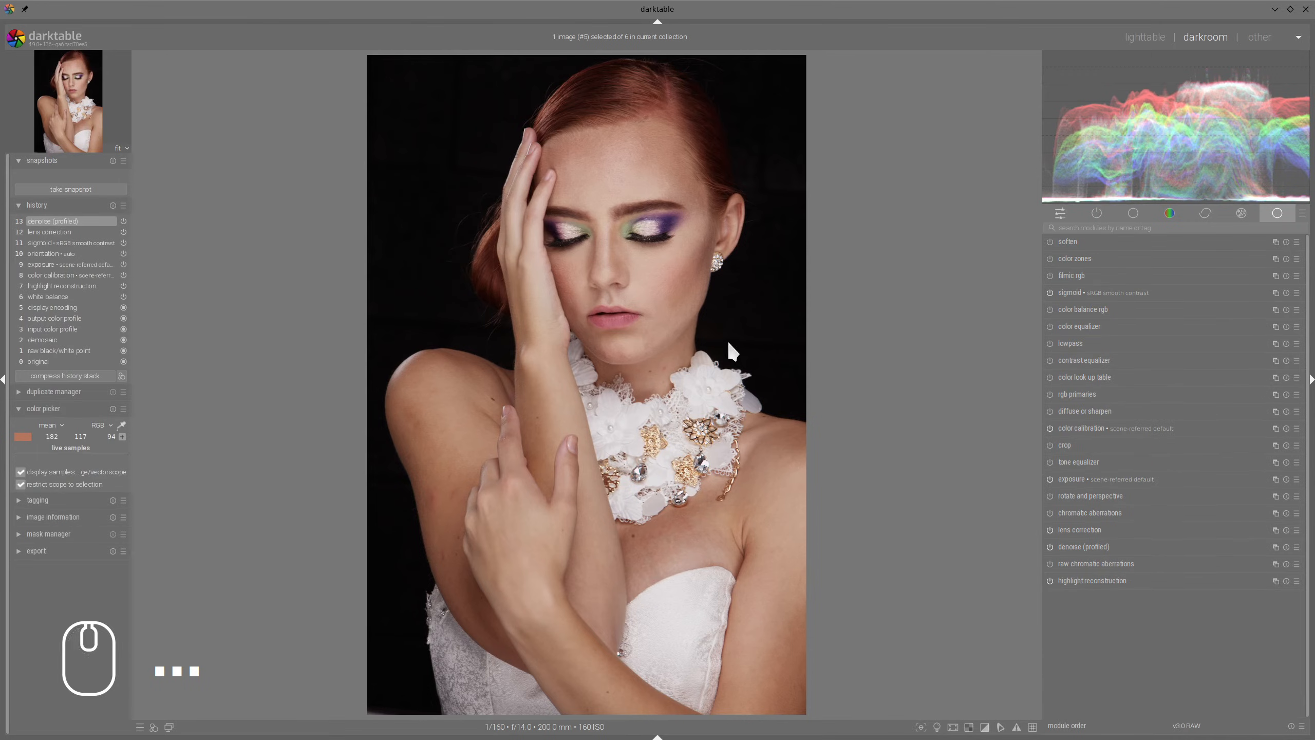
Step: In color calibration, pick the white balance from an area on the white flower necklace
scroll(728, 342, up, 2)
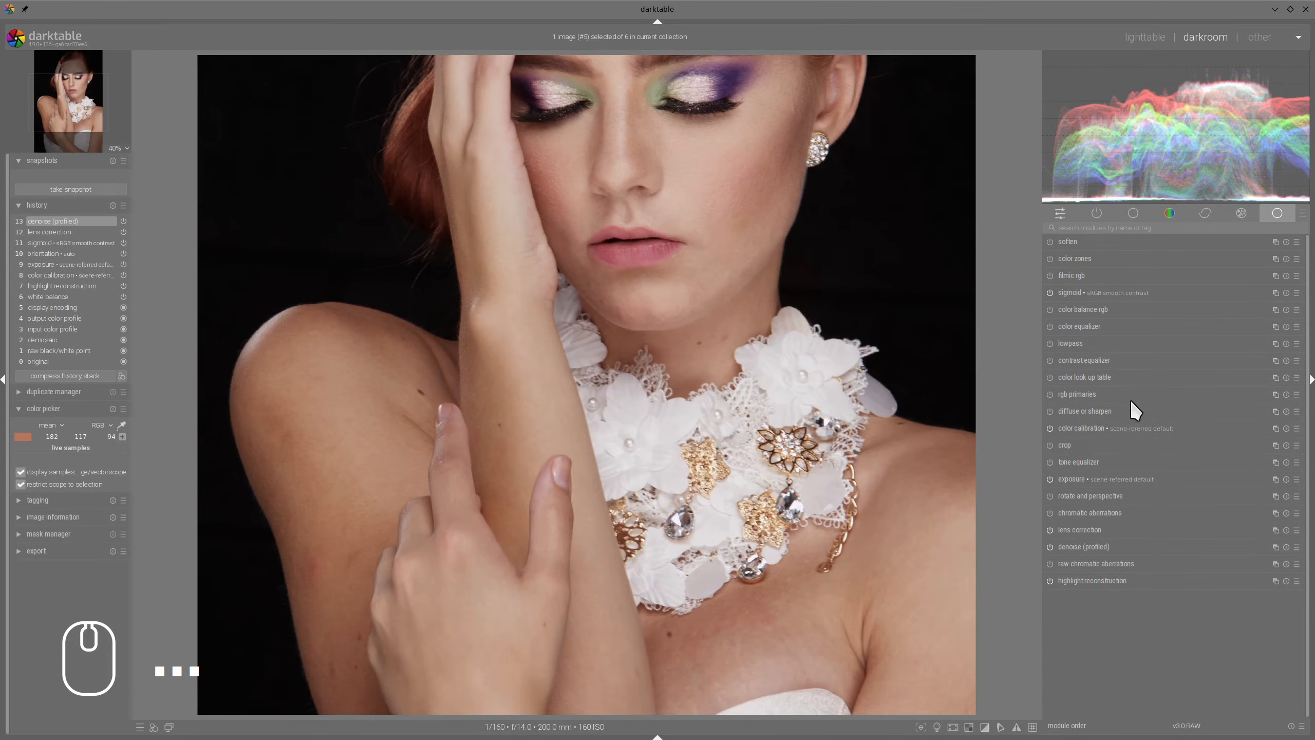
click(1074, 428)
click(1296, 459)
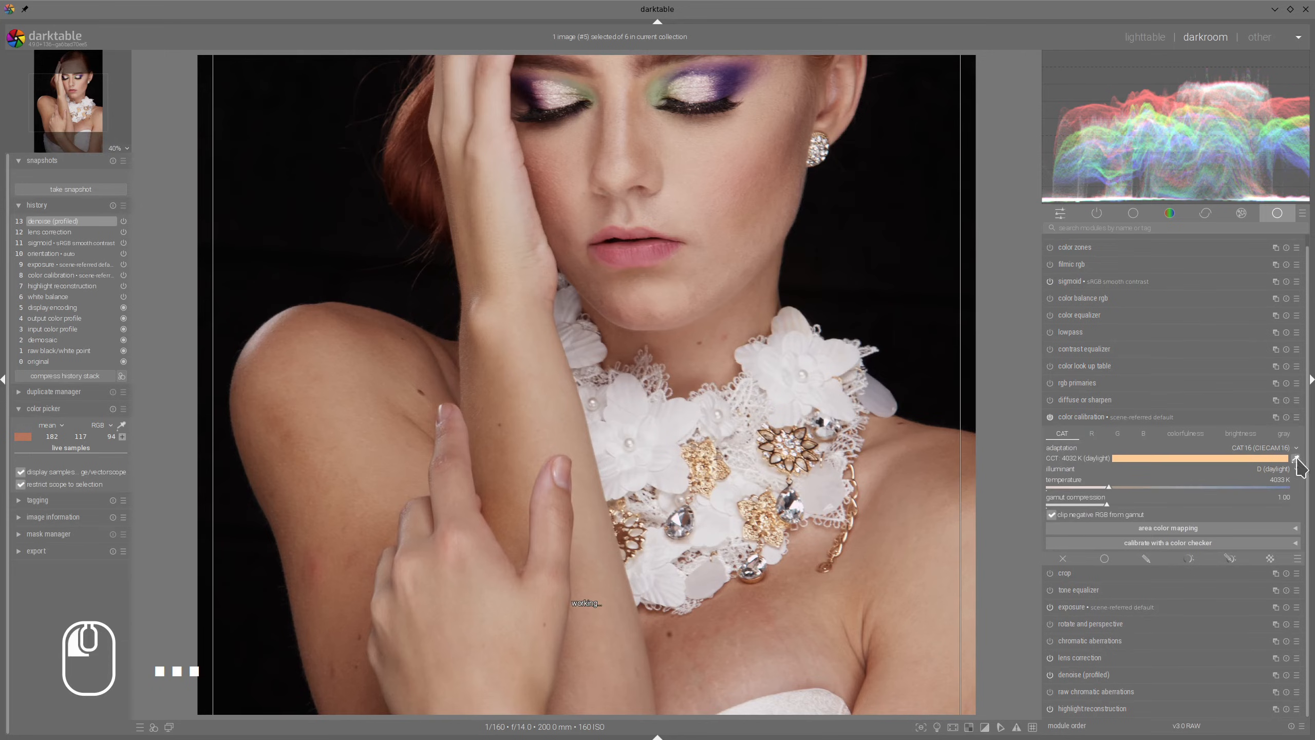
drag(775, 364, 796, 402)
click(1110, 398)
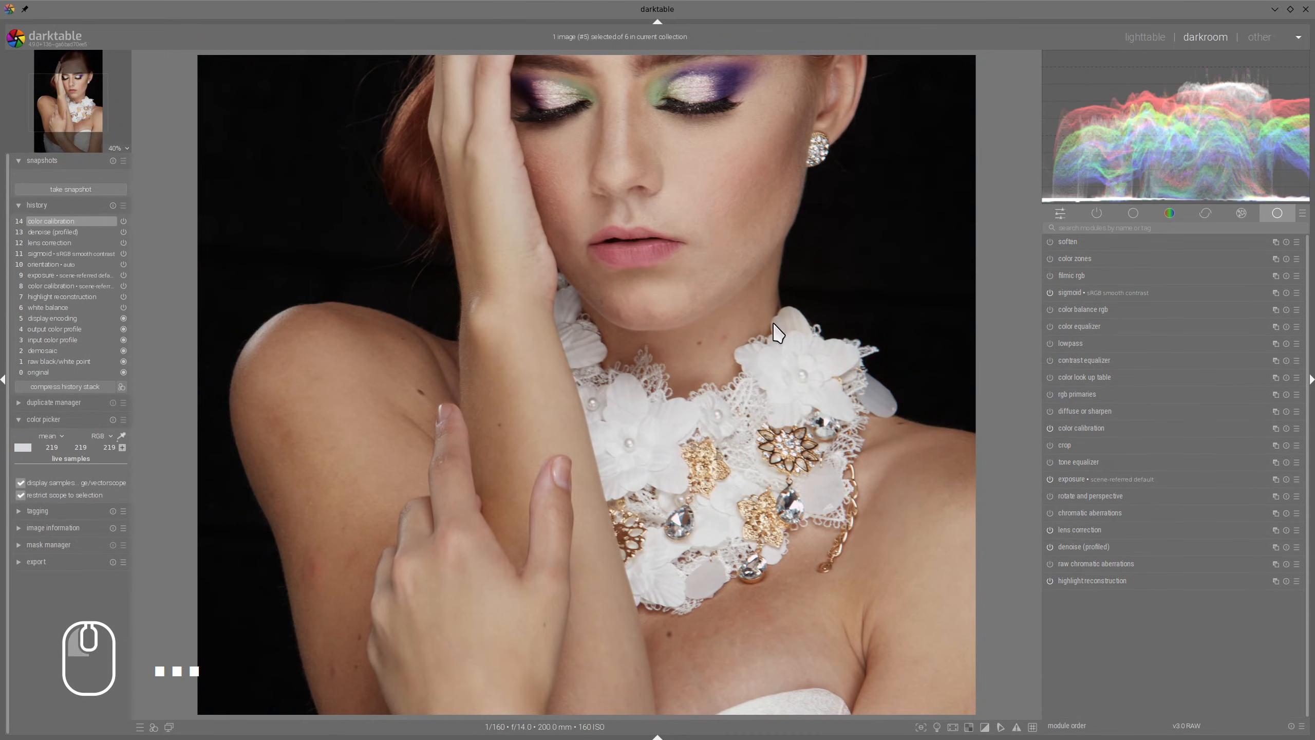
scroll(775, 319, down, 2)
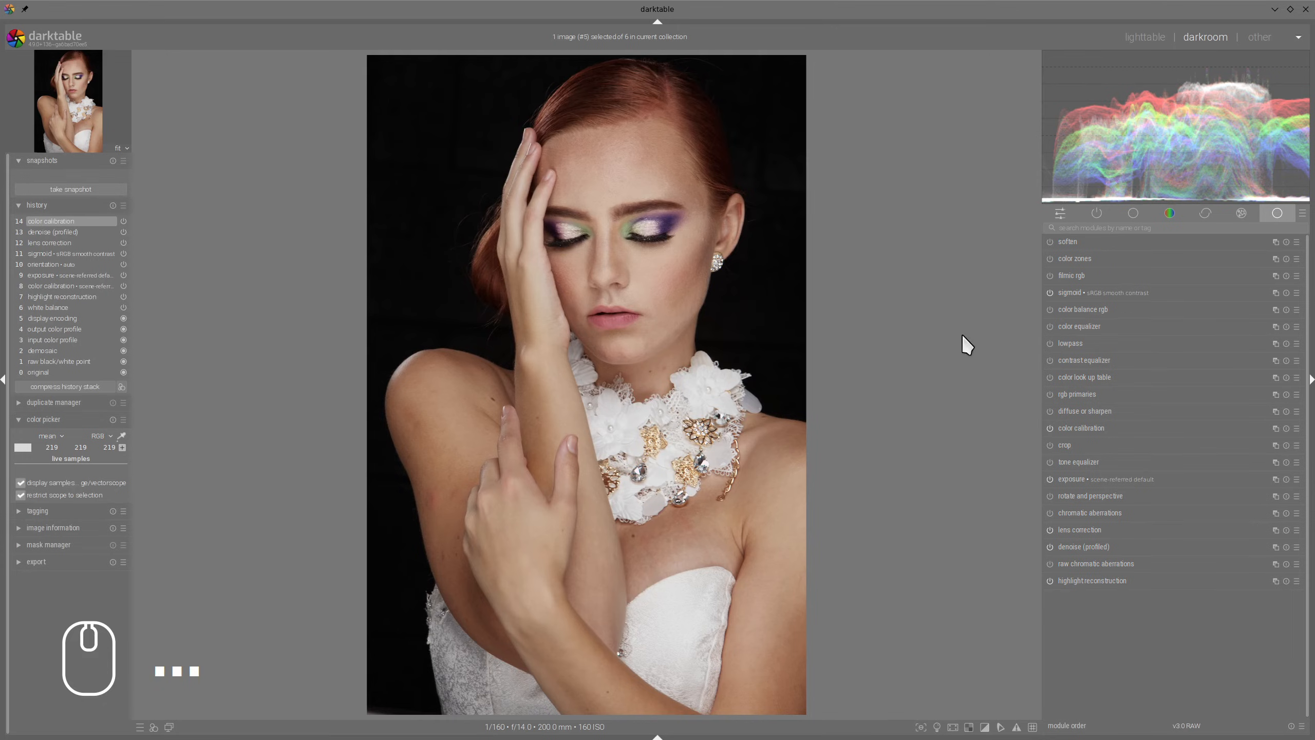
Step: In the color equalizer, sample the skin tone beside the nose and set node placement to -21° so a node matches its hue
click(1066, 323)
scroll(574, 294, up, 1)
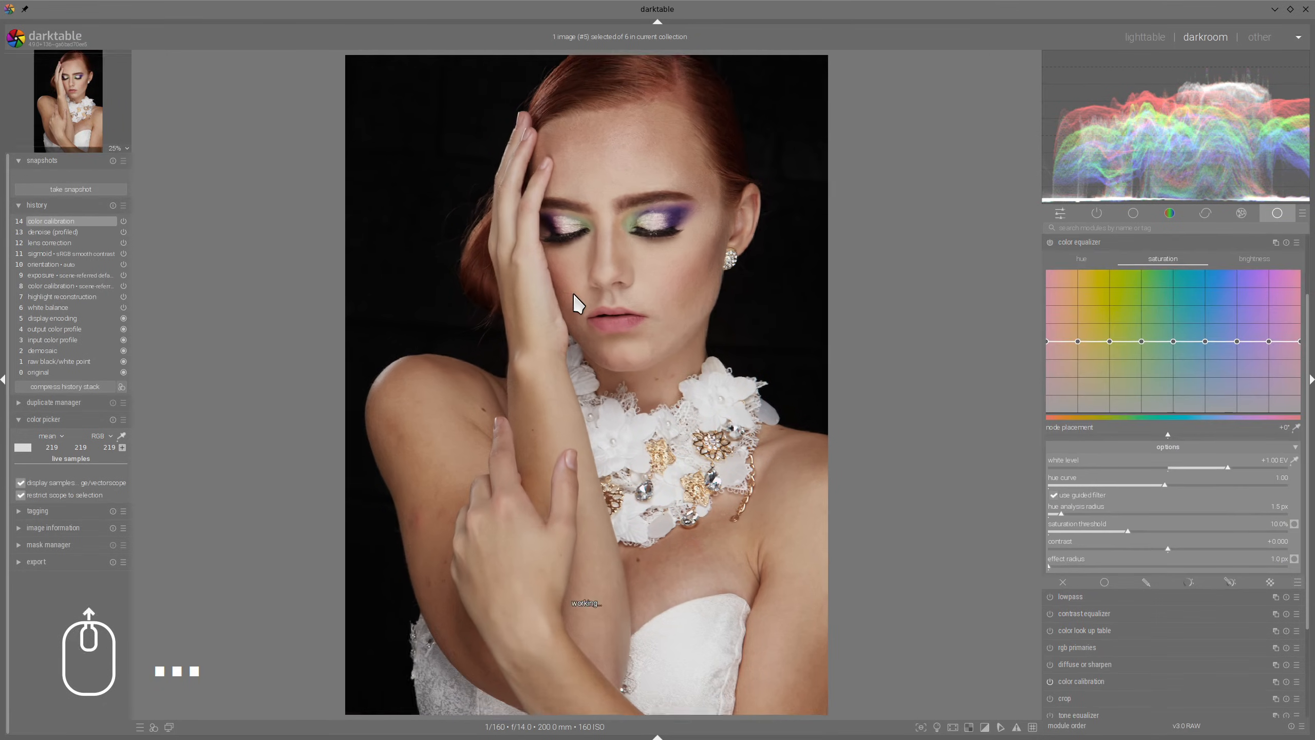
scroll(574, 293, up, 3)
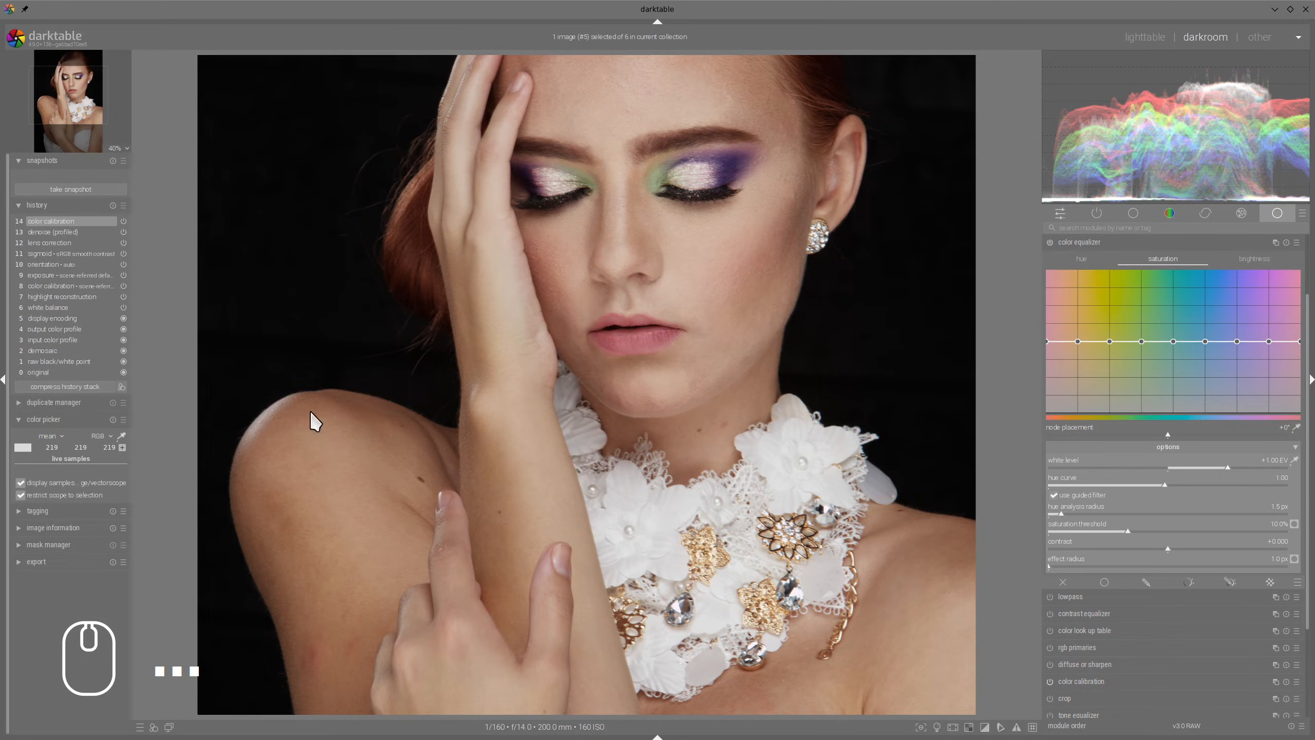
click(1297, 428)
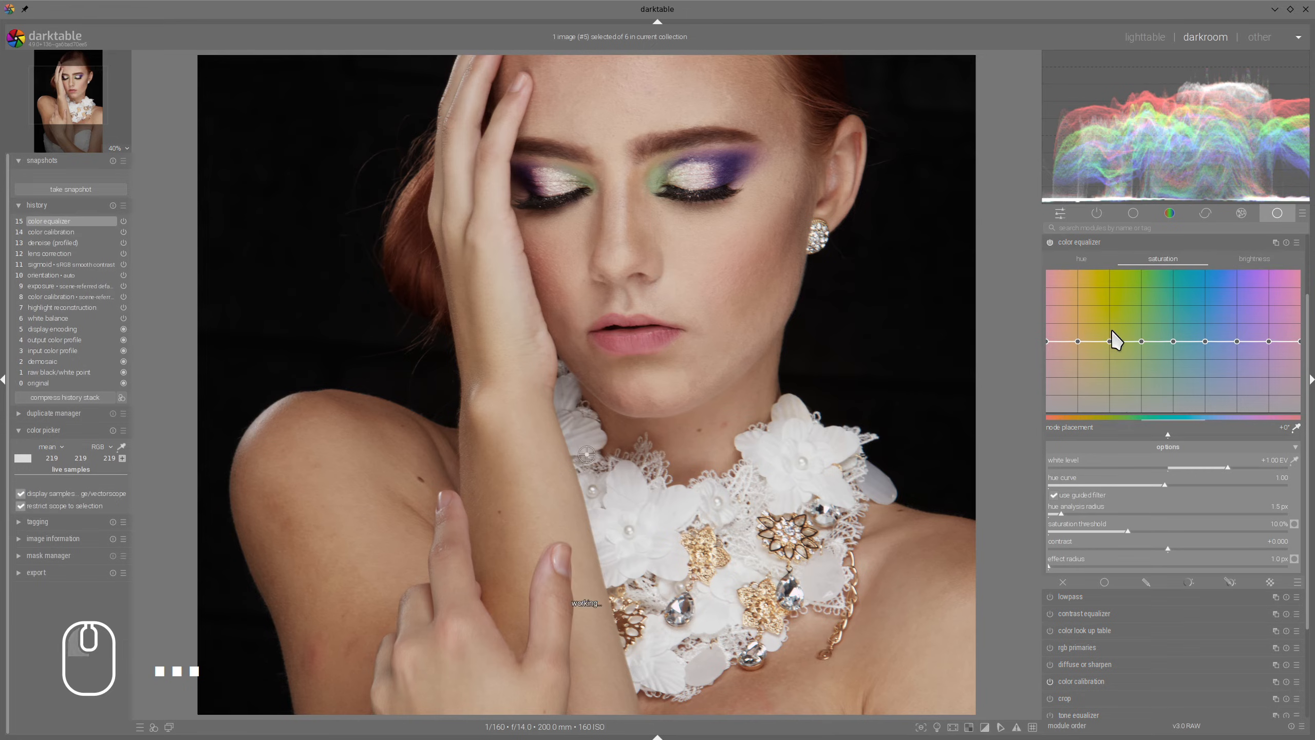
click(540, 285)
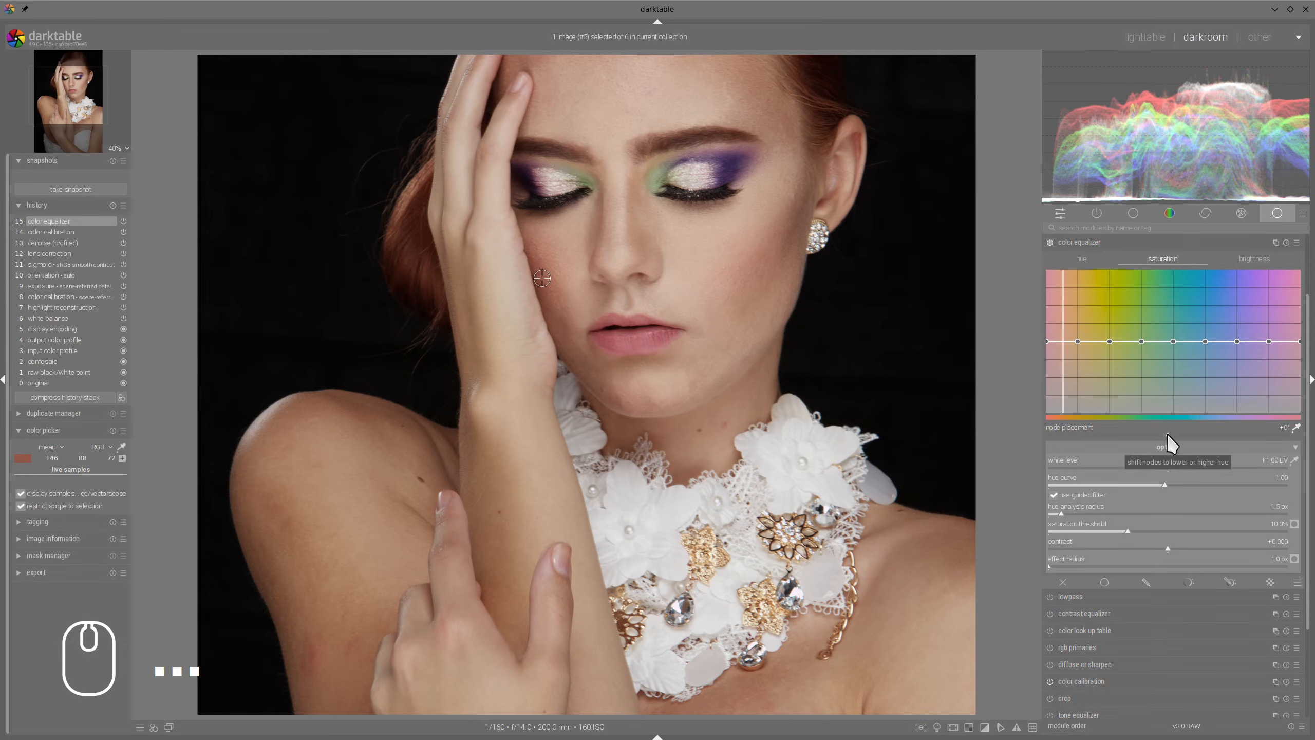
drag(1169, 434, 1042, 449)
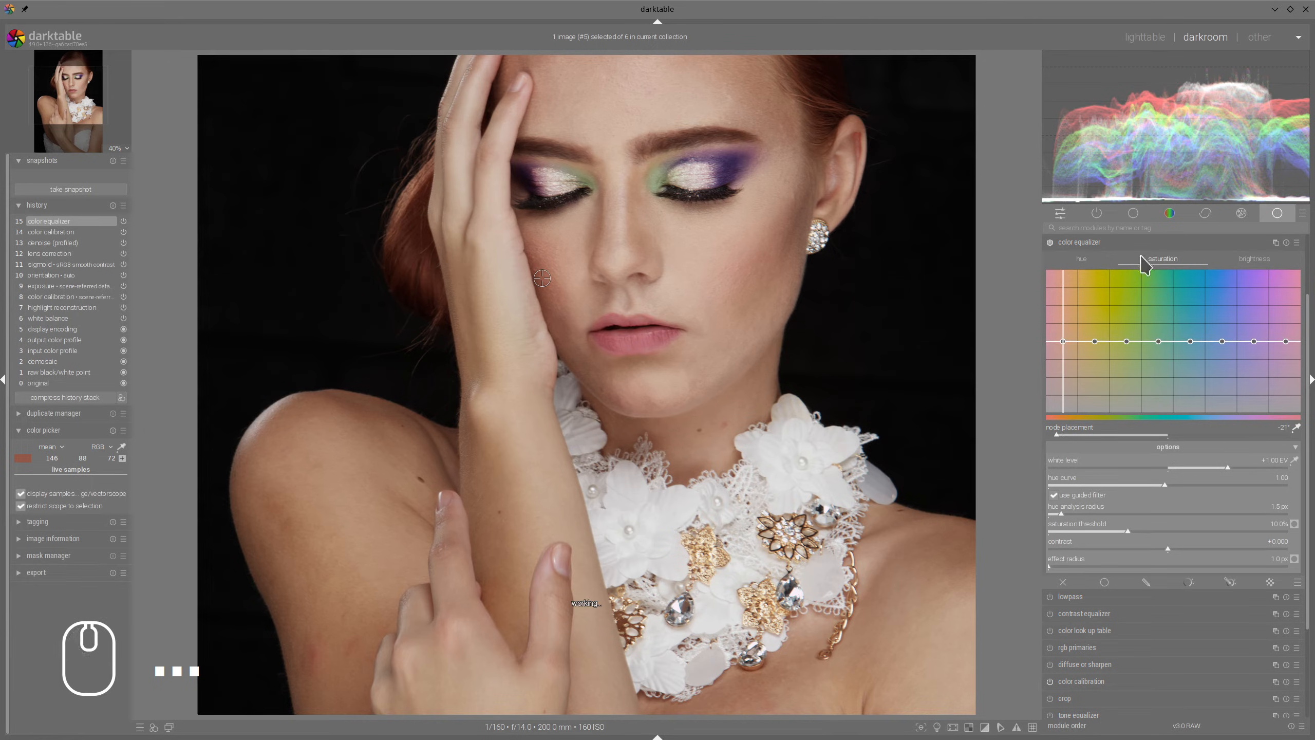
Step: On the color equalizer's brightness curve, raise the skin-tone node clearly and the neighbouring orange node slightly
click(1274, 261)
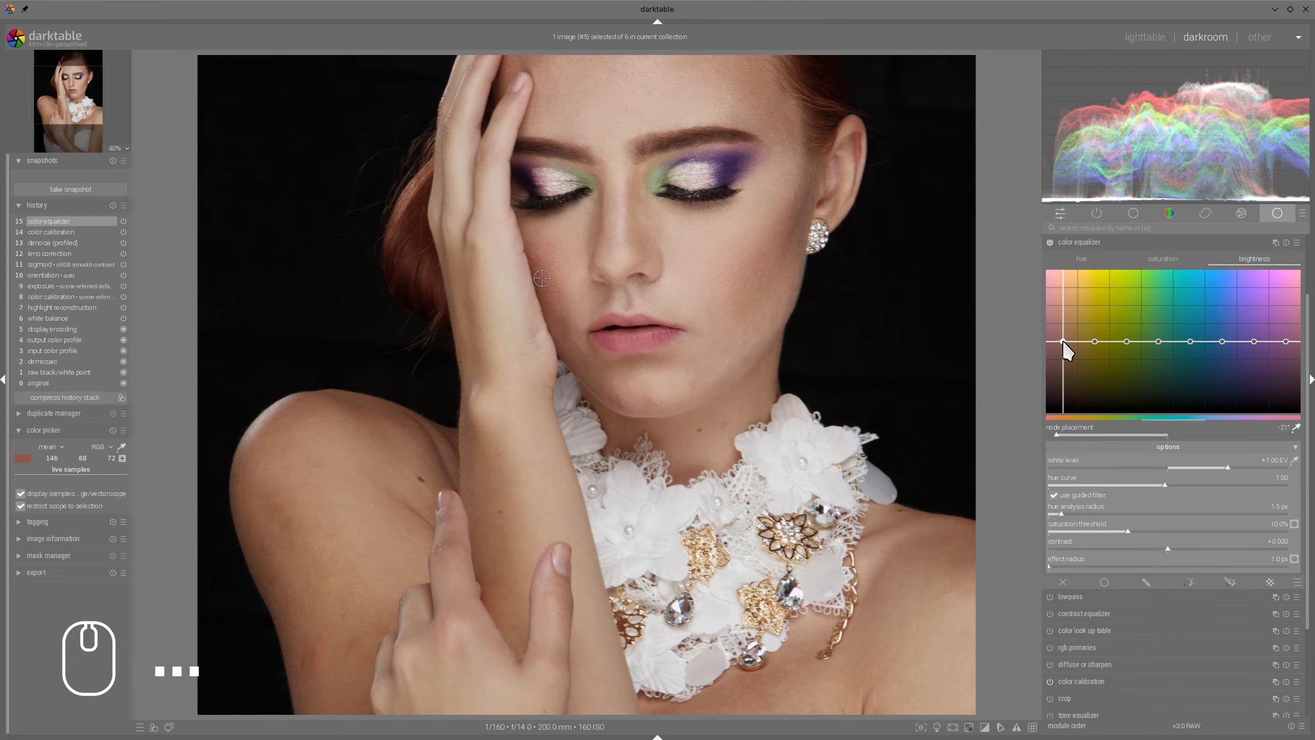
drag(1065, 343, 1066, 310)
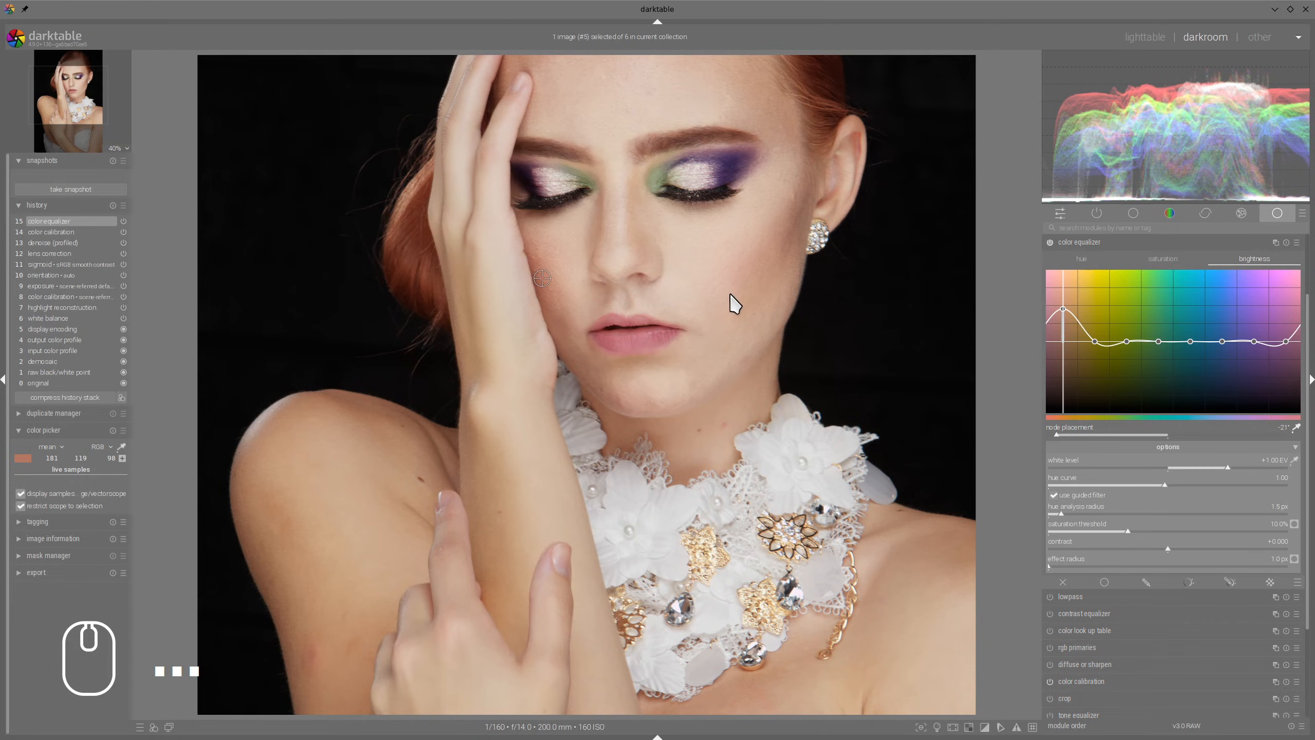
drag(1094, 341, 1094, 334)
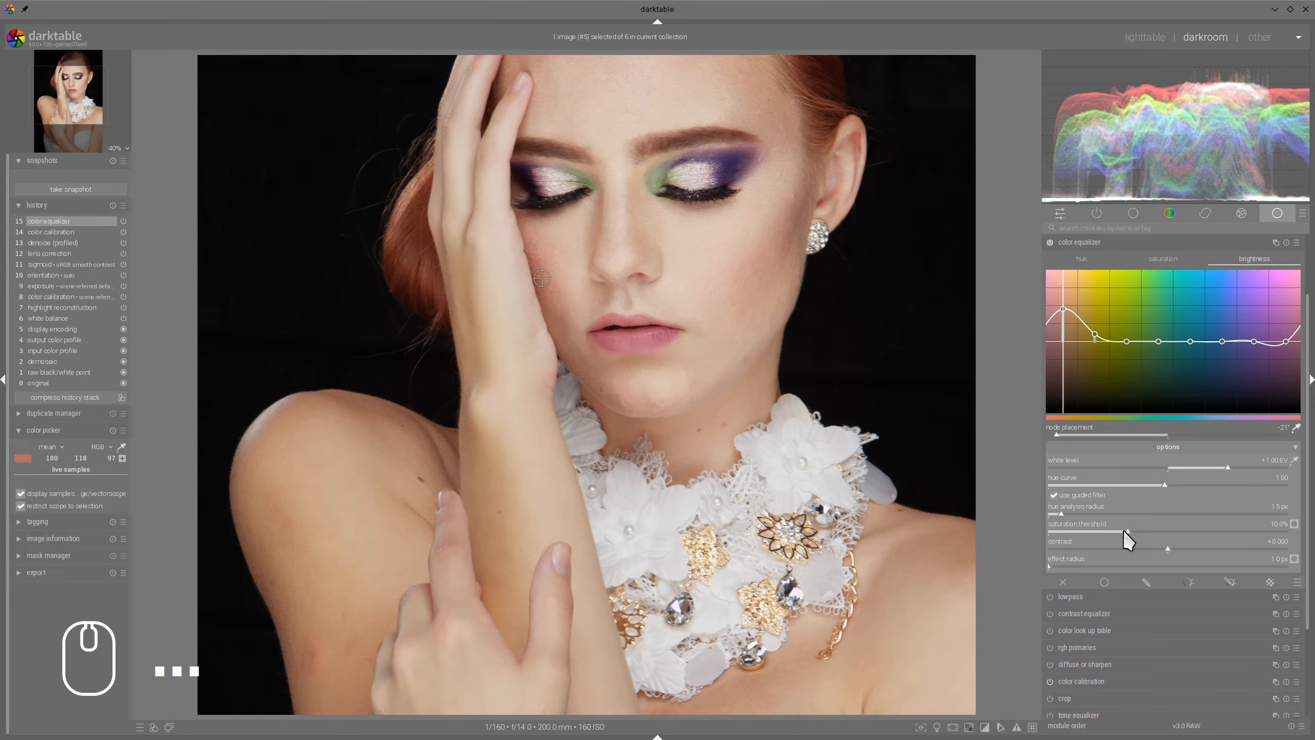
Step: Set saturation threshold to 24.5%, contrast to about -0.39 and effect radius to about 28 px, and raise the skin-tone brightness node slightly further
drag(1128, 533, 1246, 531)
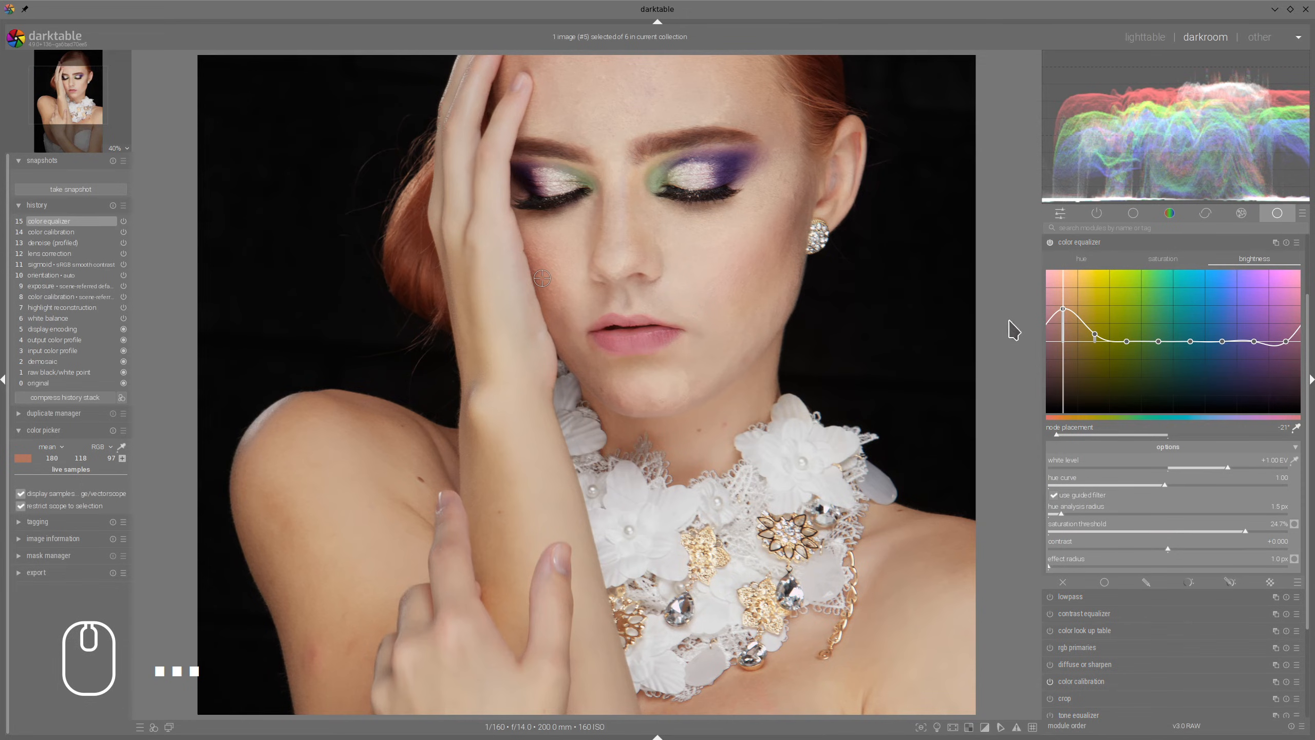
drag(1211, 534, 1242, 529)
drag(1169, 550, 1096, 577)
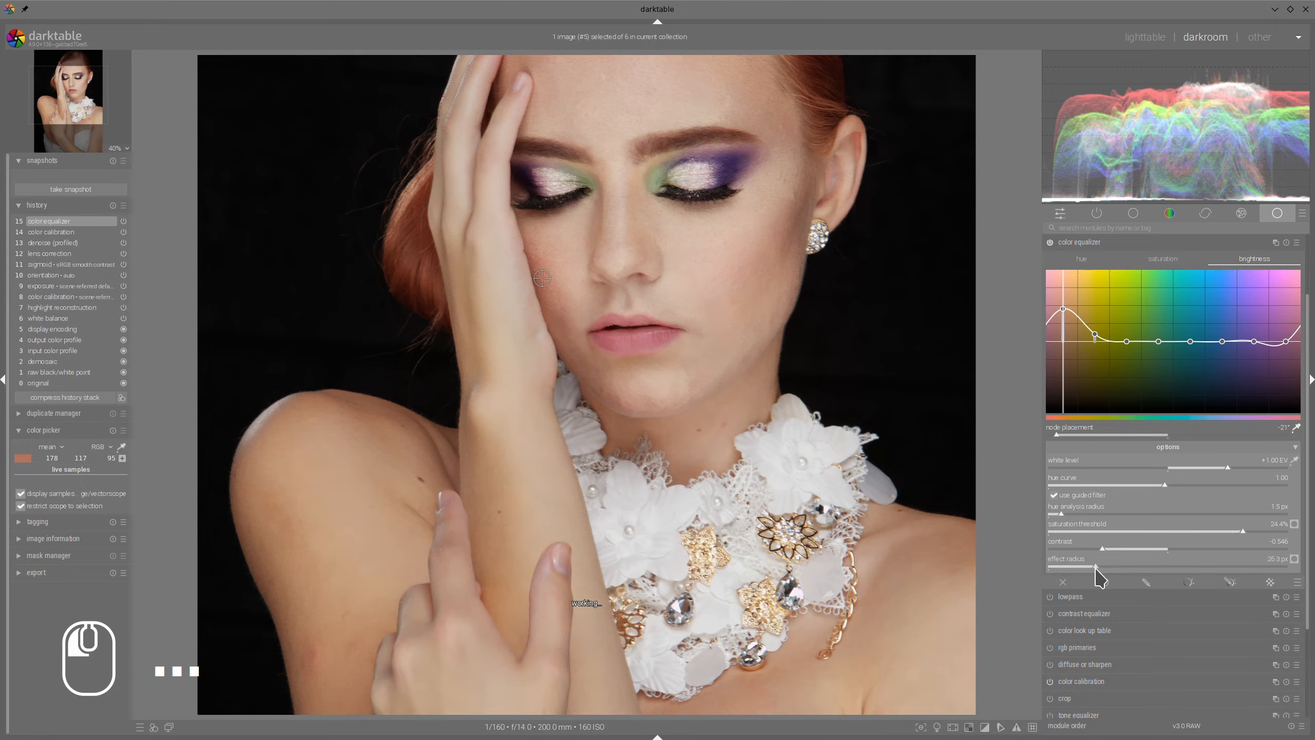
mouse_move(1139, 551)
mouse_down()
mouse_move(1219, 553)
mouse_move(1121, 548)
mouse_up()
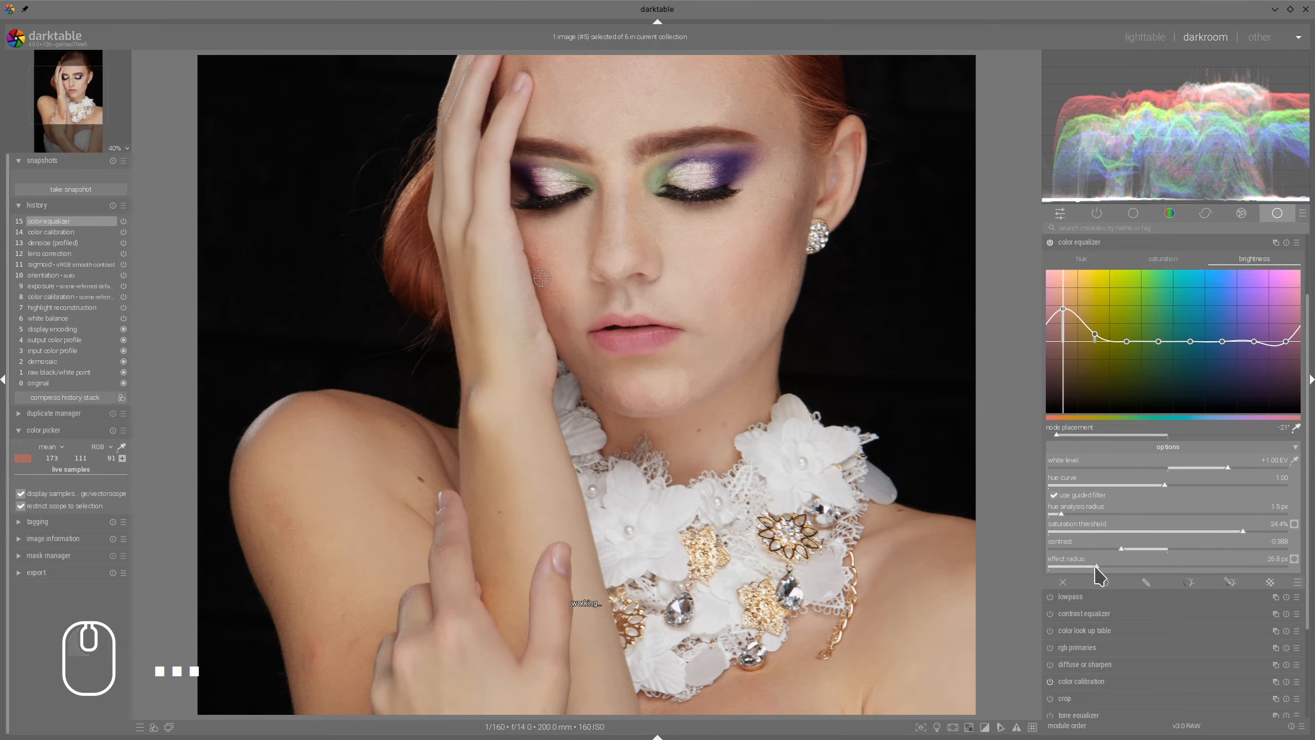
click(1099, 566)
click(1247, 532)
drag(1256, 532, 1244, 532)
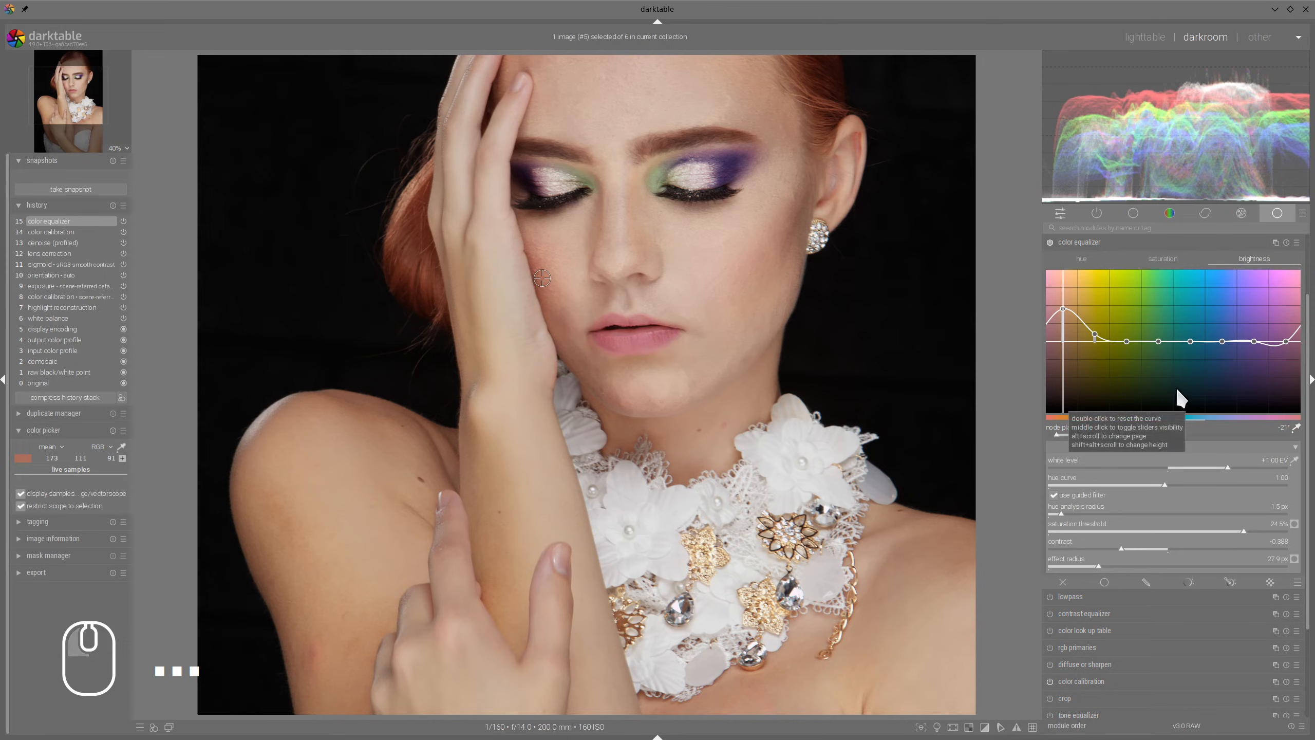
drag(1065, 306, 1065, 303)
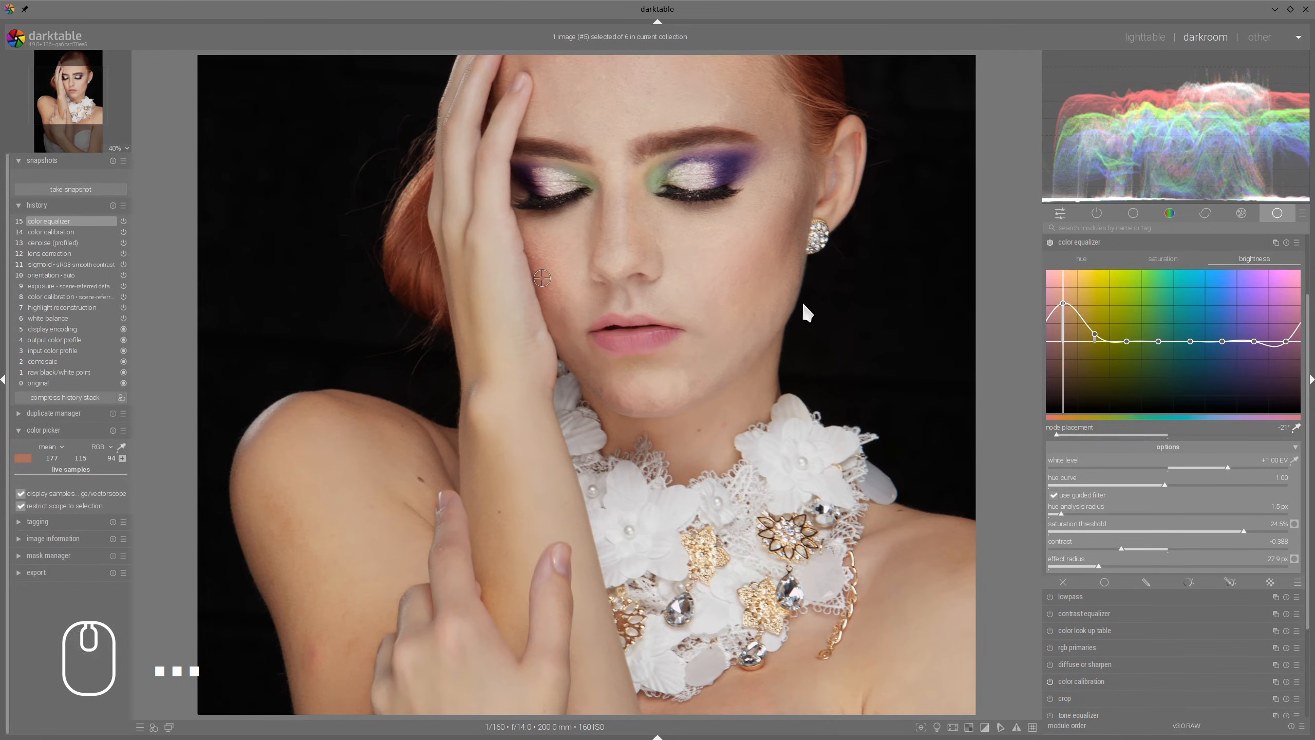
Step: Switch the color equalizer off and on to compare the whole portrait with and without the skin brightening
scroll(806, 312, down, 2)
scroll(806, 312, down, 1)
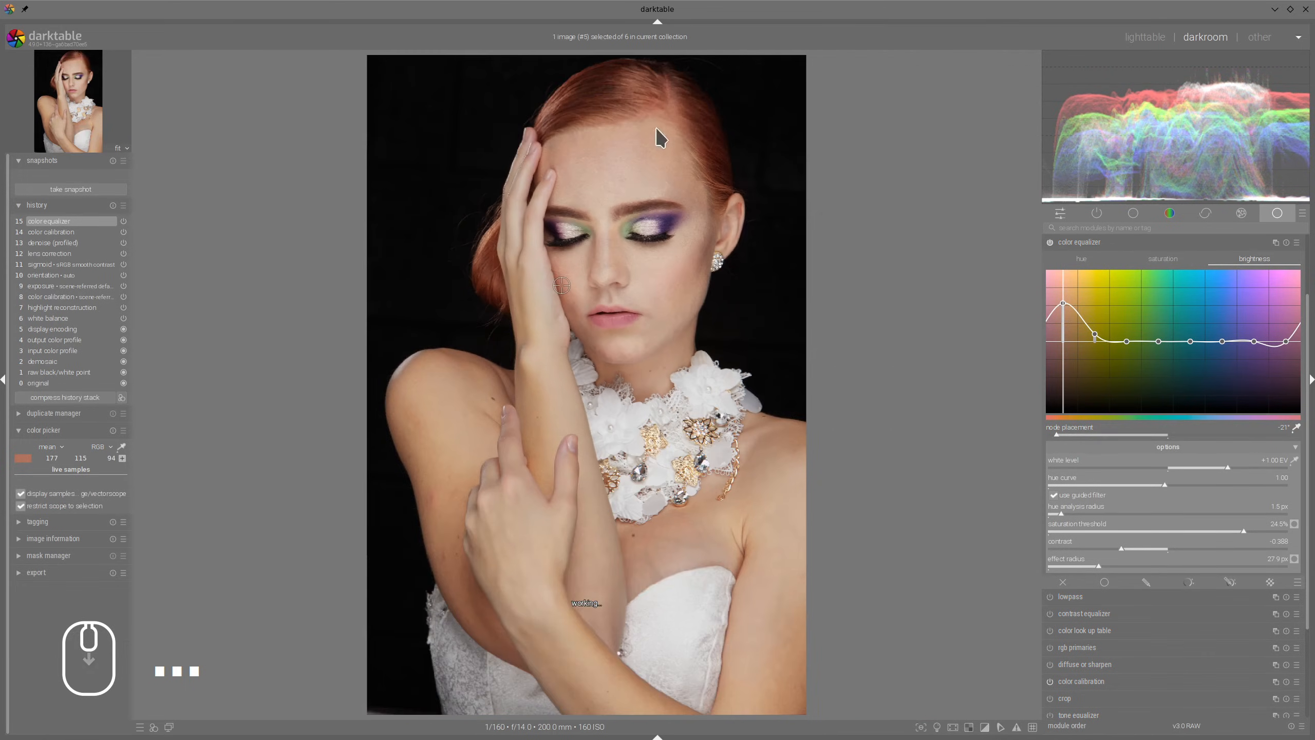
click(1051, 243)
click(1051, 242)
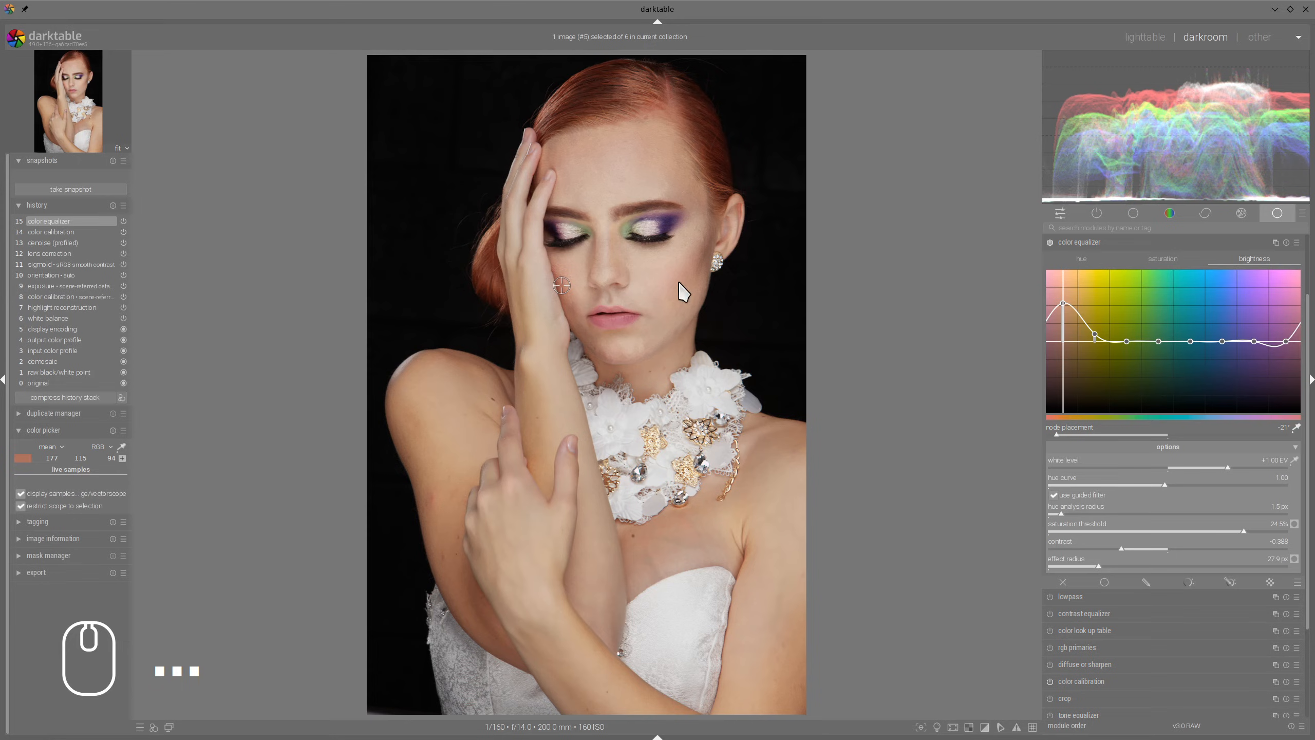
click(1059, 246)
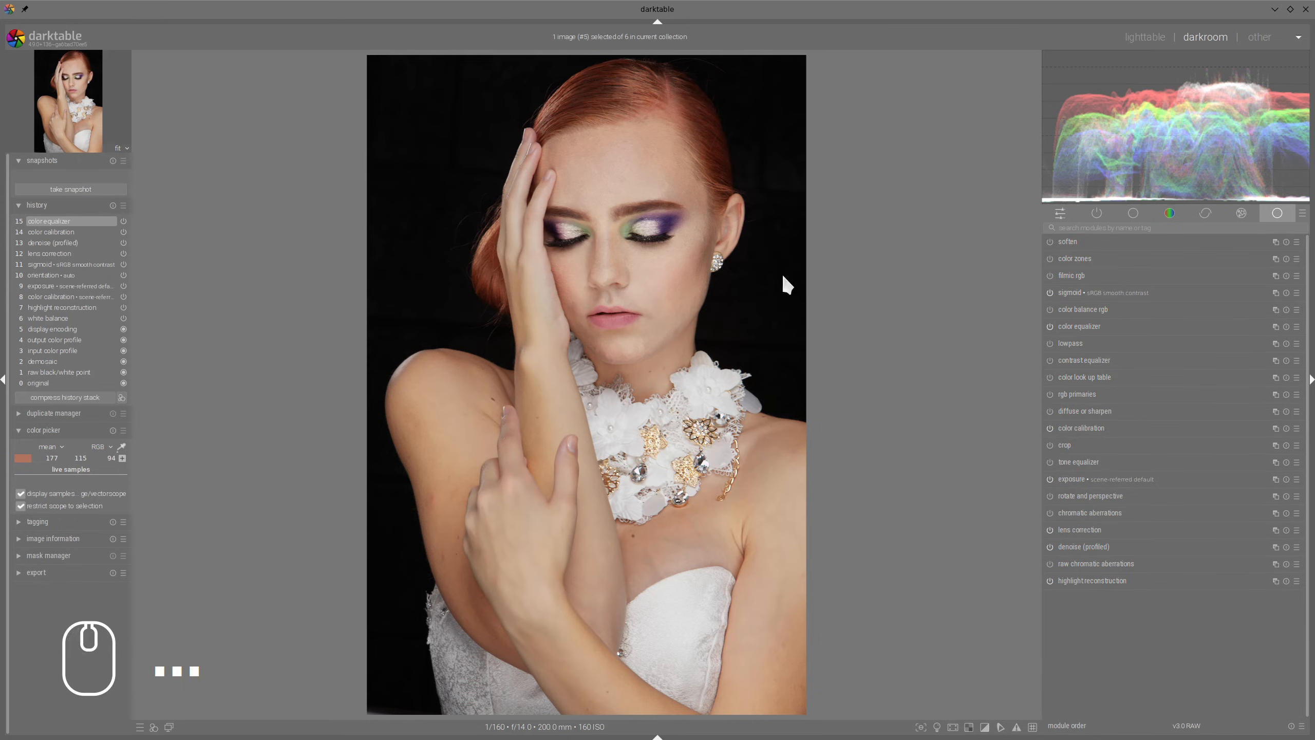
Step: In contrast equalizer, slightly lower the whole luma curve using an enlarged brush to soften the portrait
click(1073, 360)
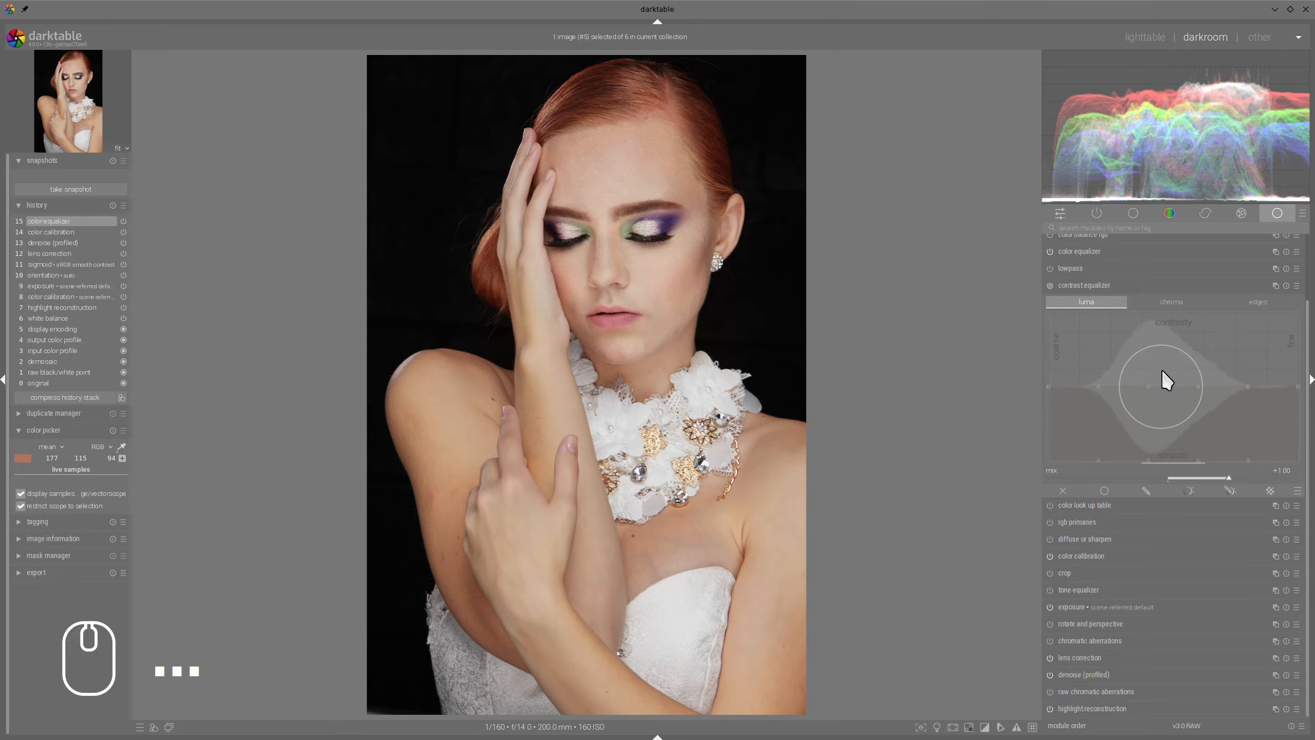
ctrl+shift+scroll(1163, 371, down, 3)
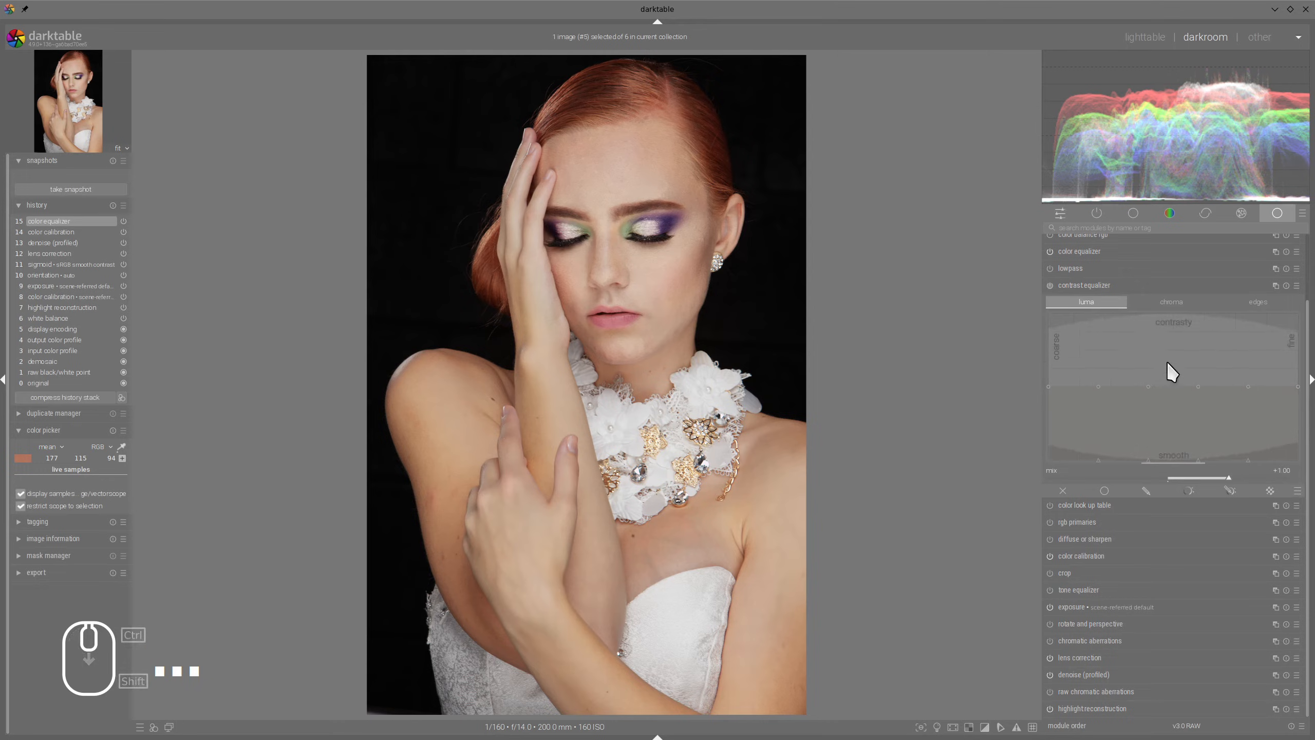
drag(1168, 361, 1168, 373)
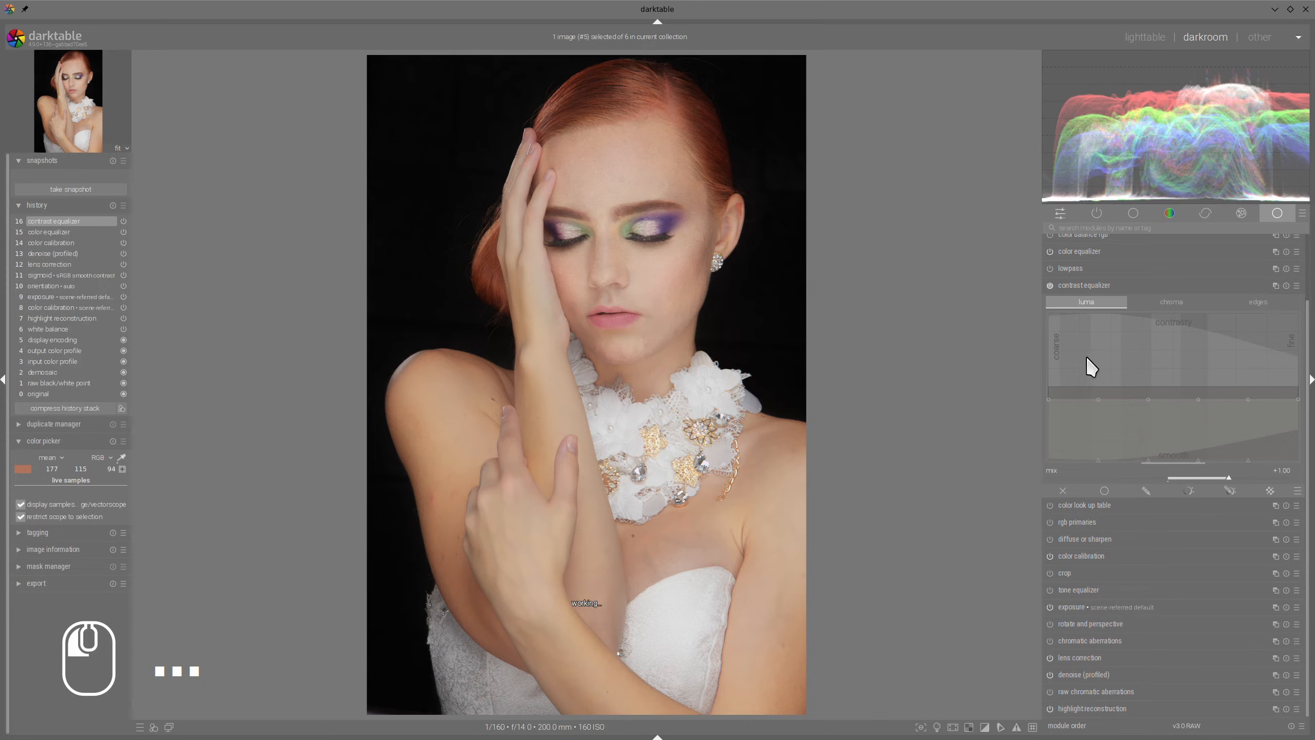
ctrl+shift+scroll(1262, 343, up, 5)
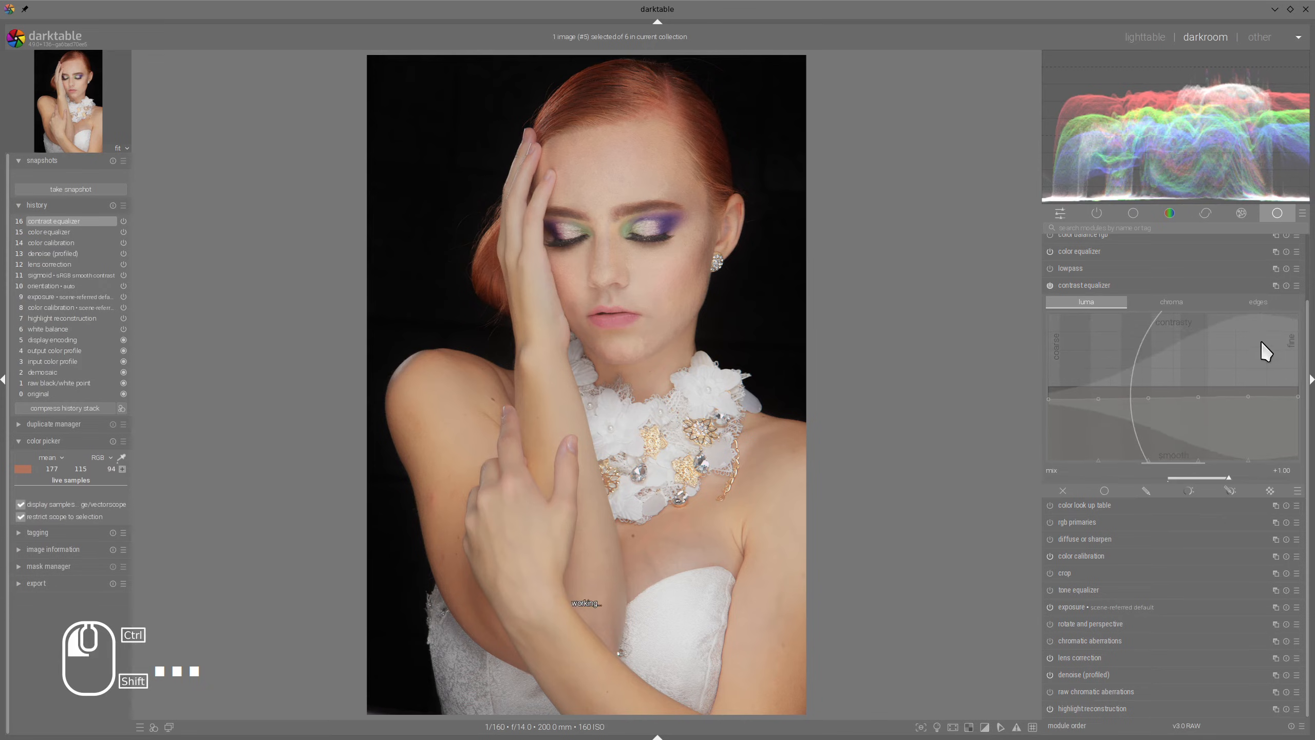
click(1102, 284)
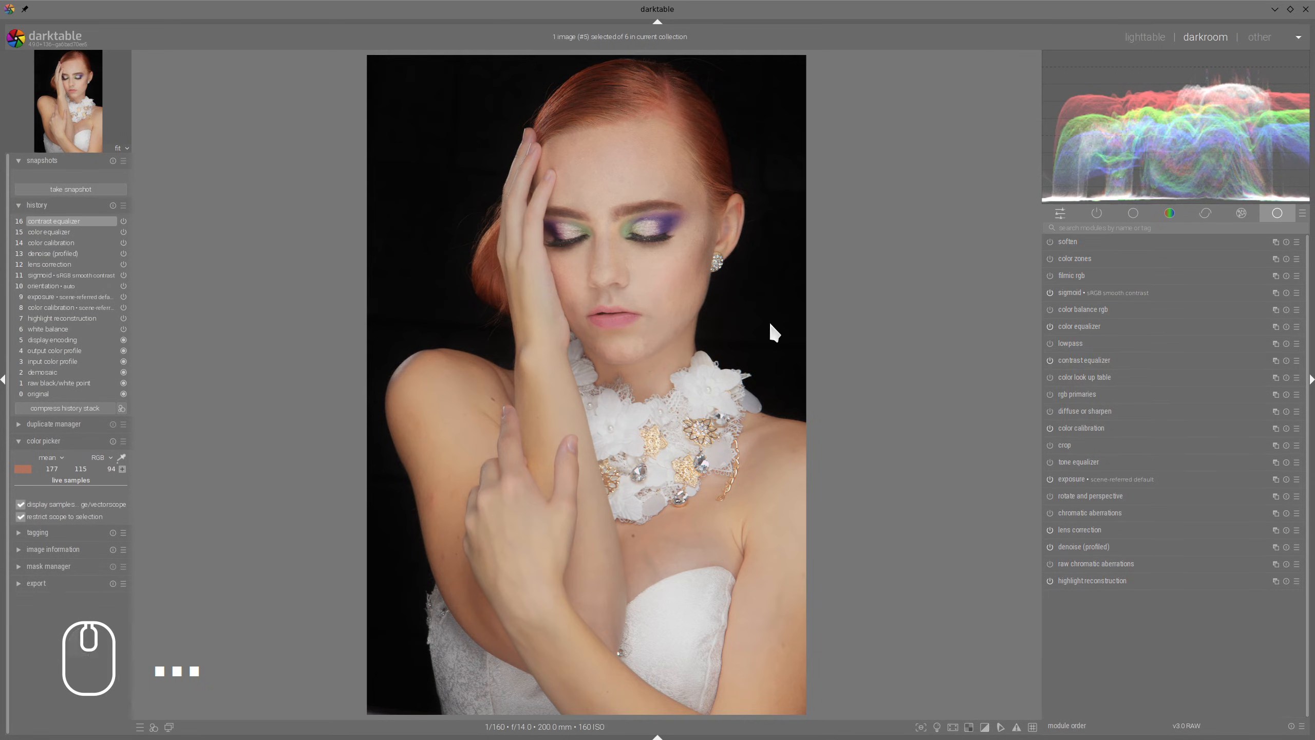
Step: Switch the color equalizer off and on to compare the softened portrait with and without the skin brightening
click(1050, 326)
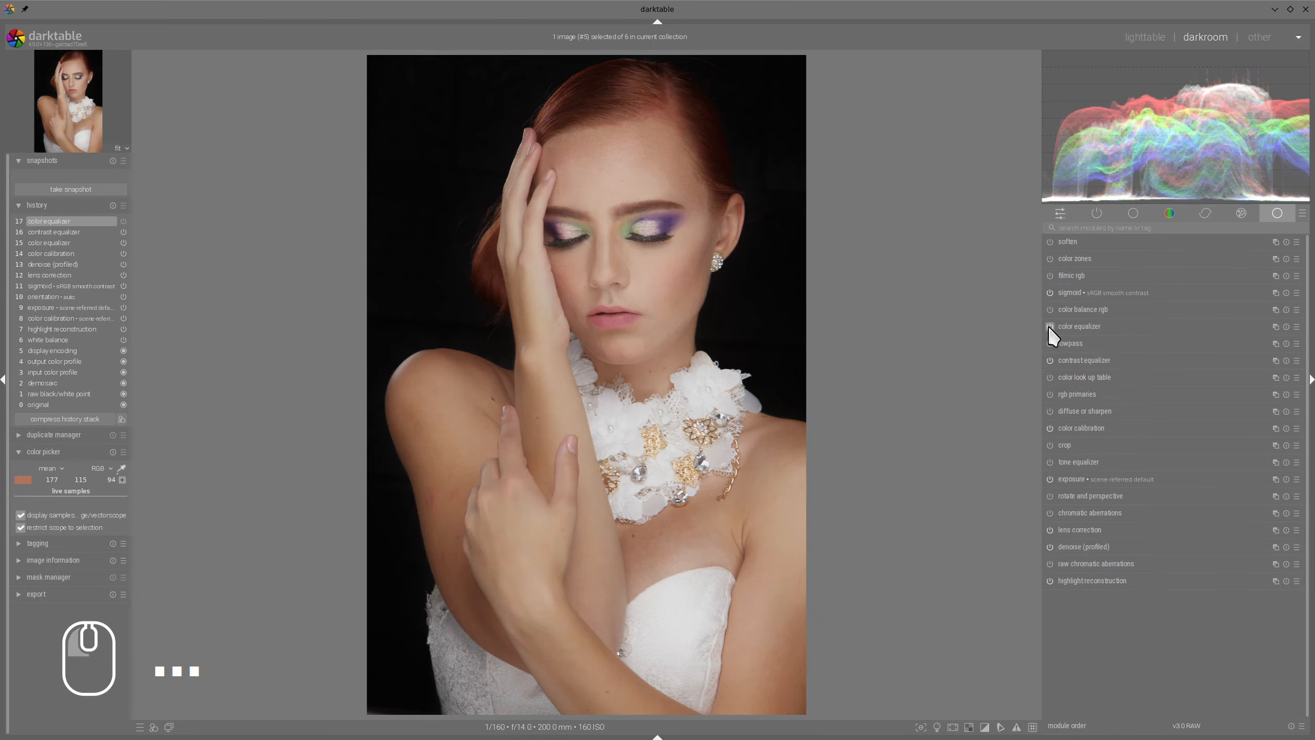
click(1051, 327)
click(1050, 326)
click(1051, 327)
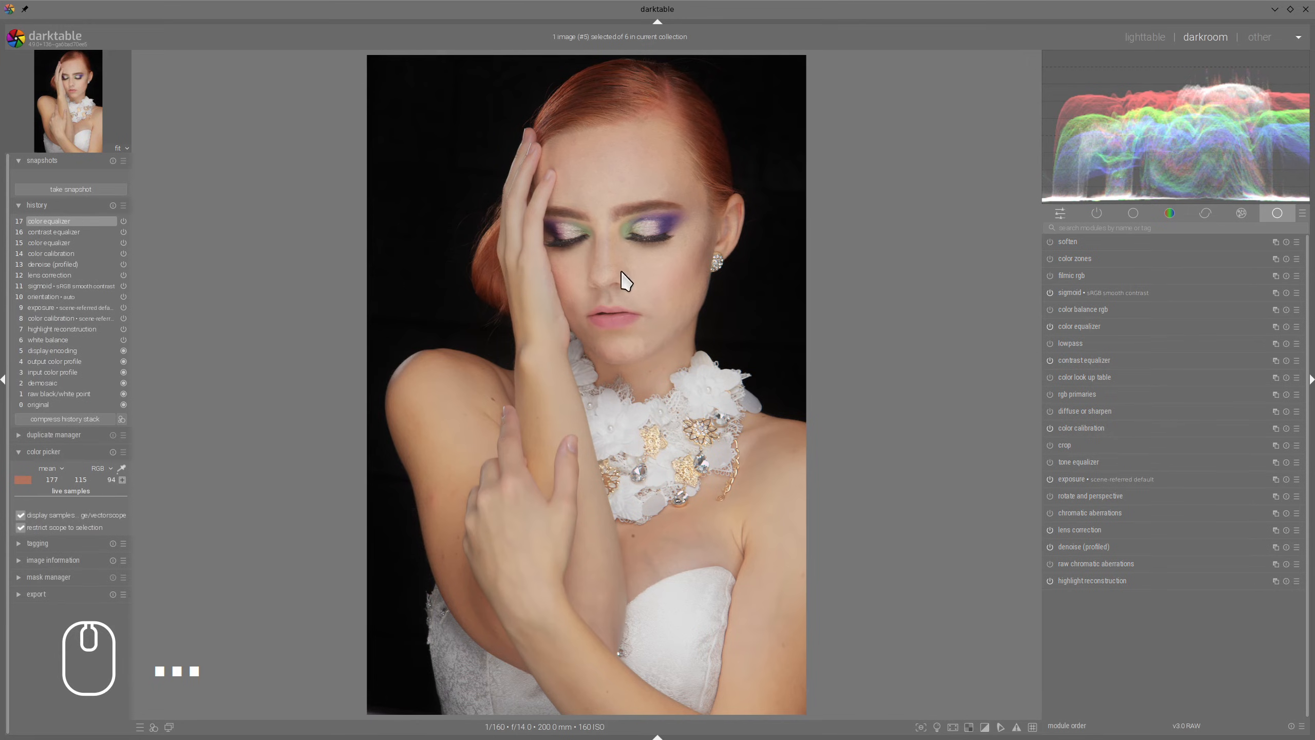
Step: In color balance rgb, set perceptual brilliance to +7.37% for both mid-tones and highlights
click(1072, 309)
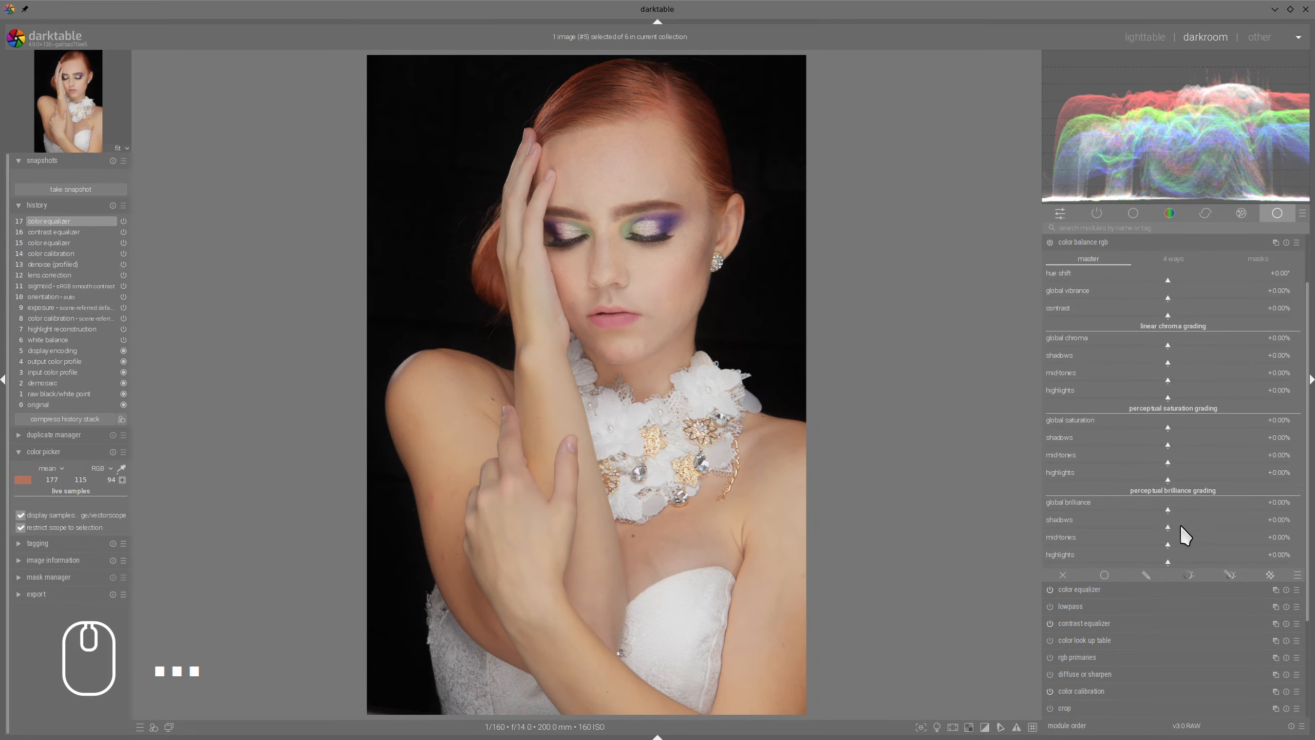
click(1186, 544)
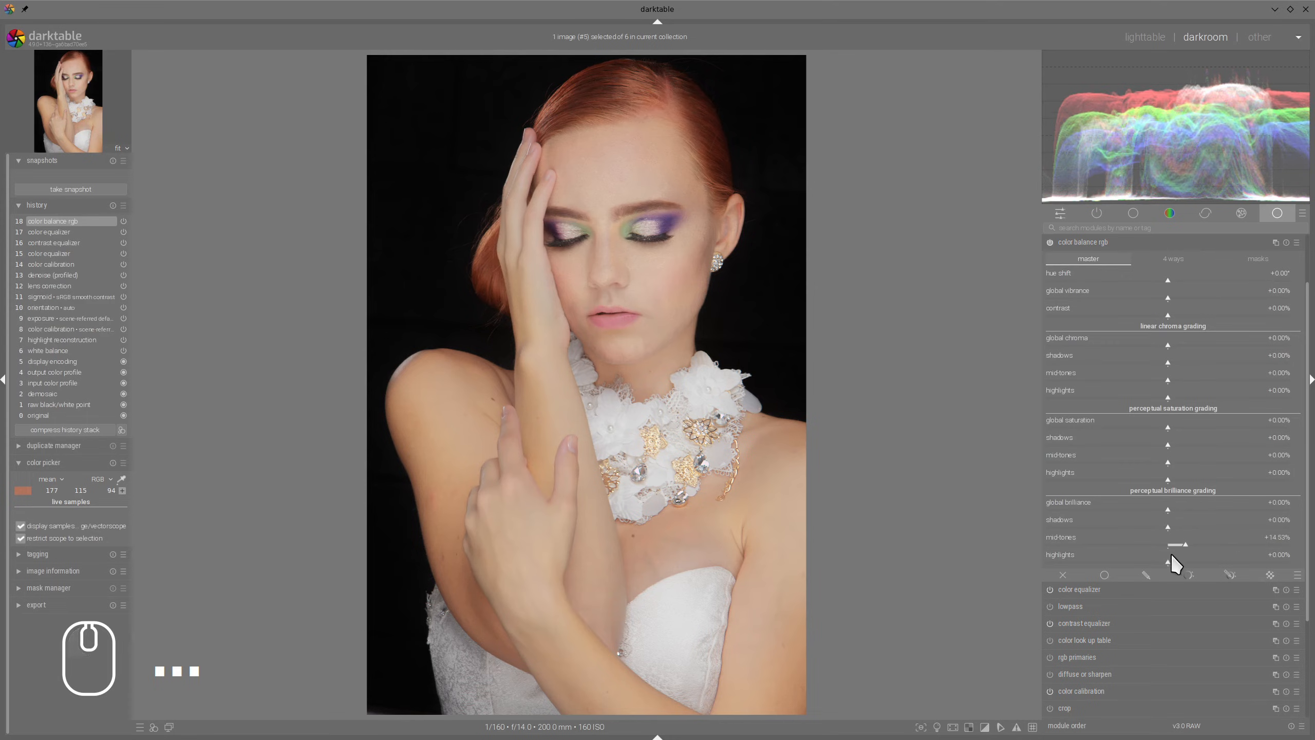
click(1178, 546)
click(1178, 562)
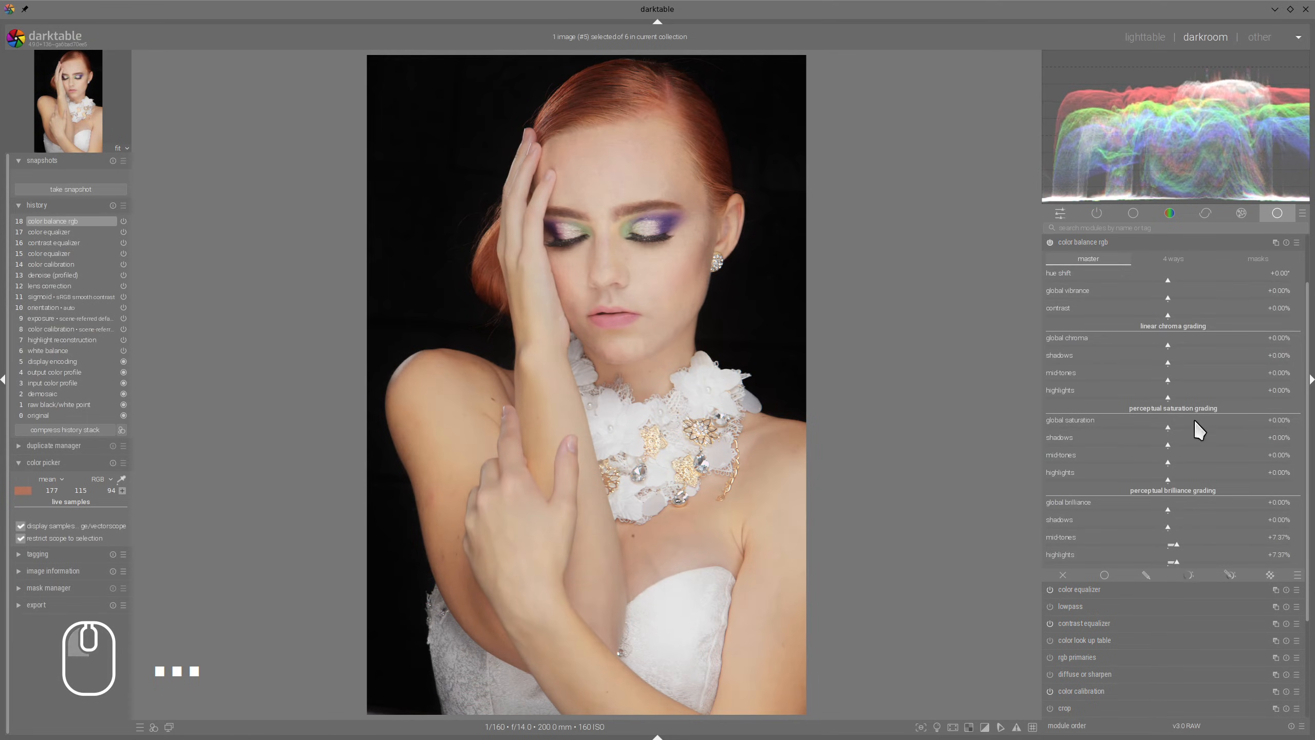
click(1086, 243)
Step: On the color equalizer's saturation curve, slightly lower the skin-tone node to desaturate the skin a little
scroll(640, 279, up, 3)
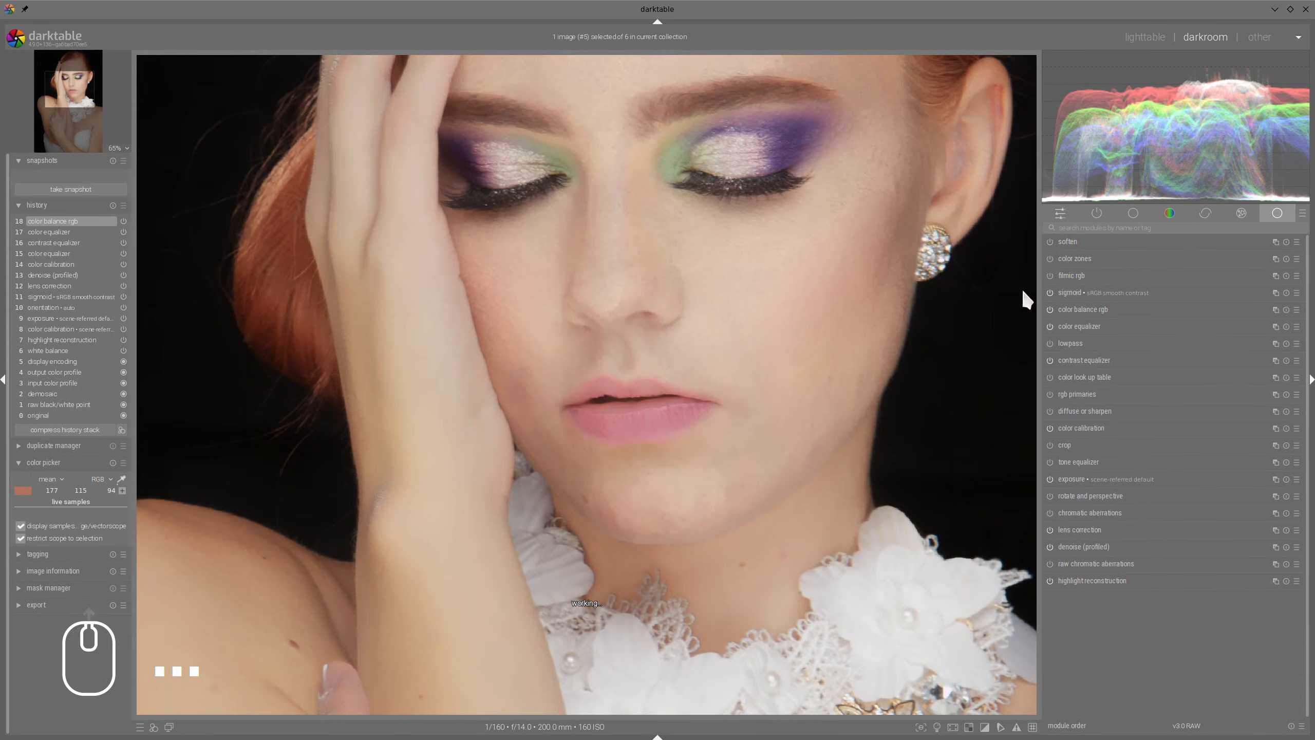
click(1089, 325)
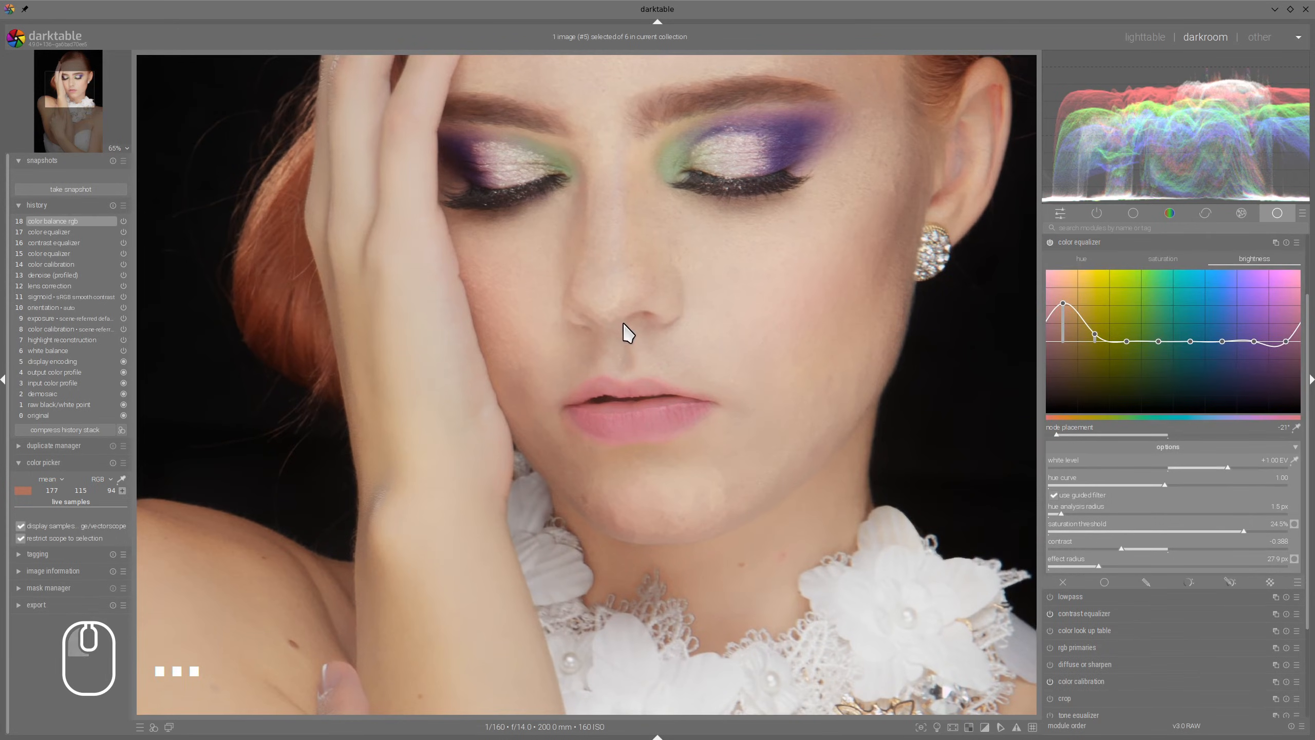
scroll(627, 332, down, 3)
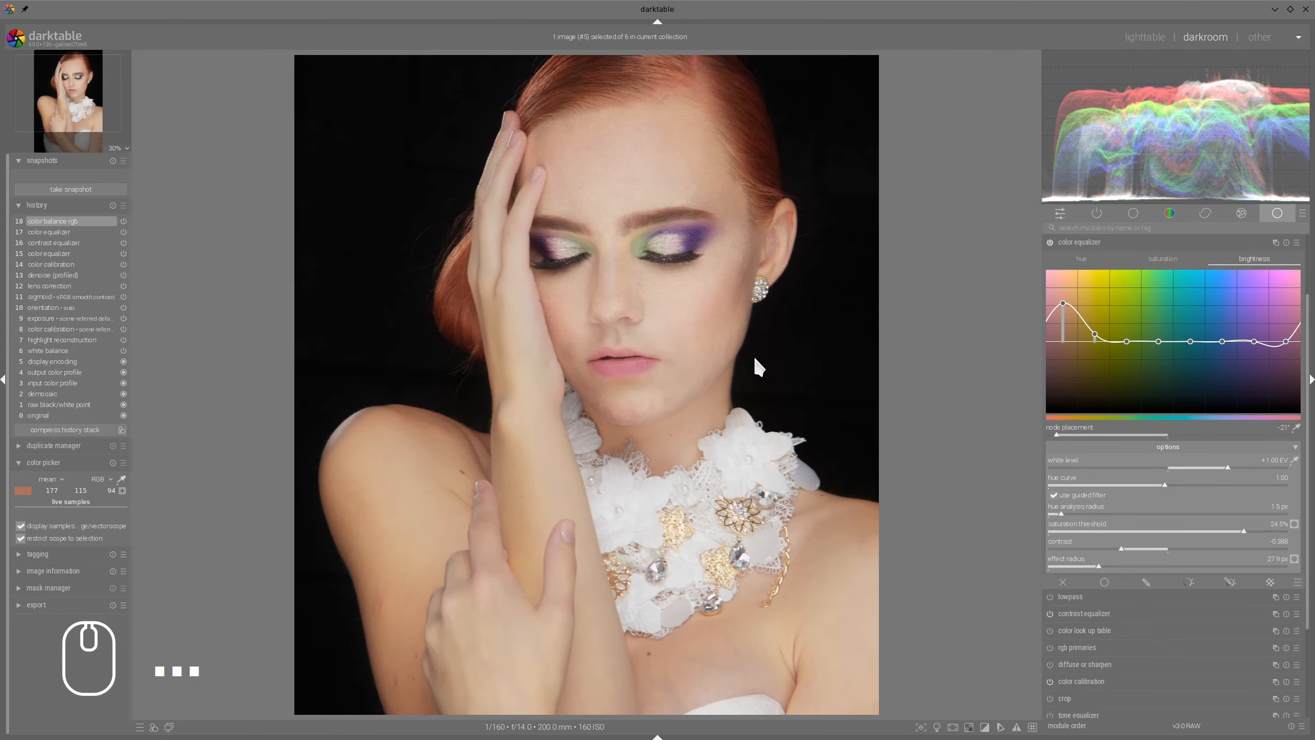
click(1166, 262)
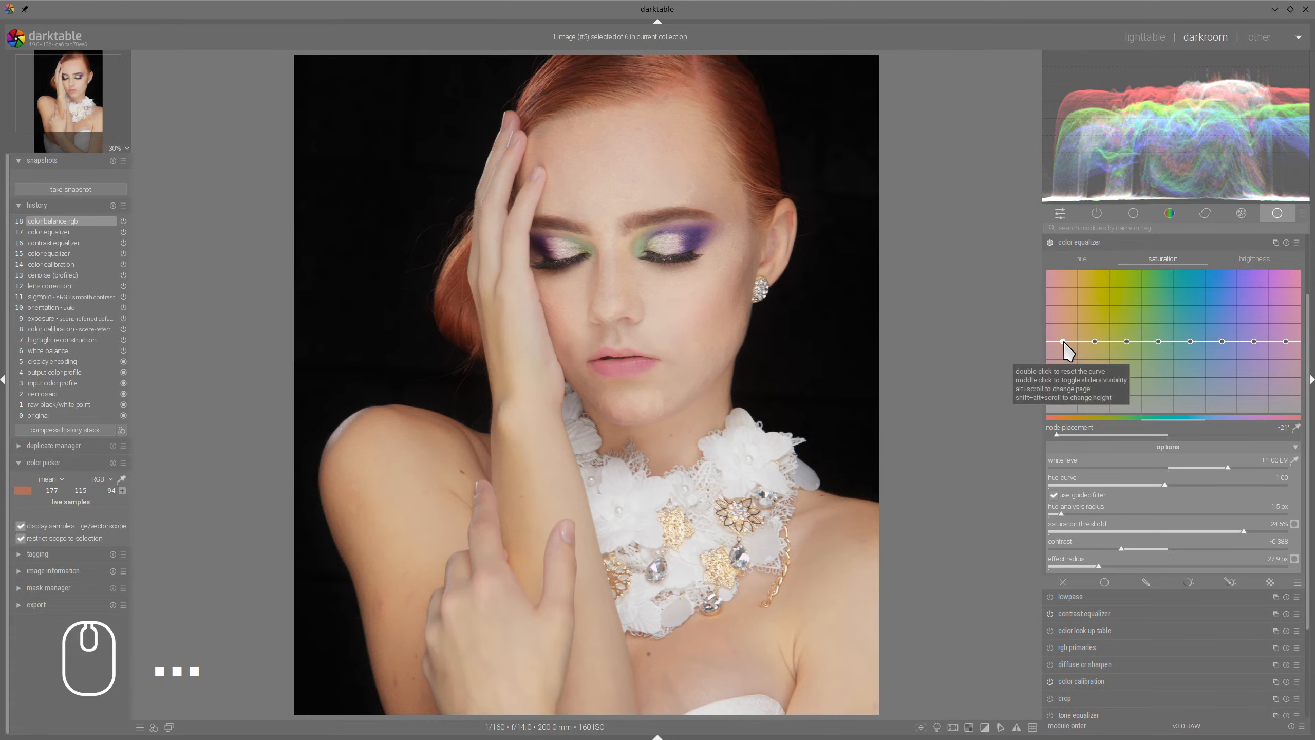
drag(1062, 344, 1064, 352)
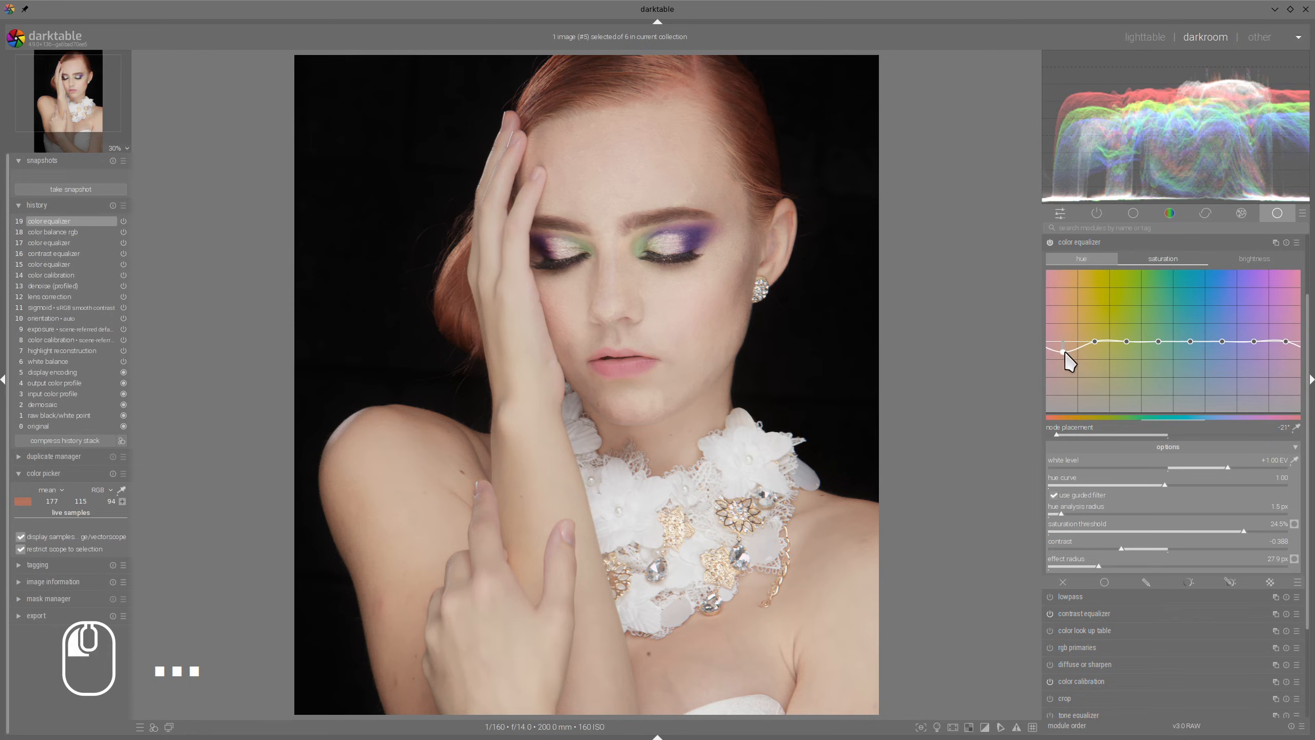
drag(1066, 352, 1063, 355)
click(1088, 242)
scroll(766, 297, down, 1)
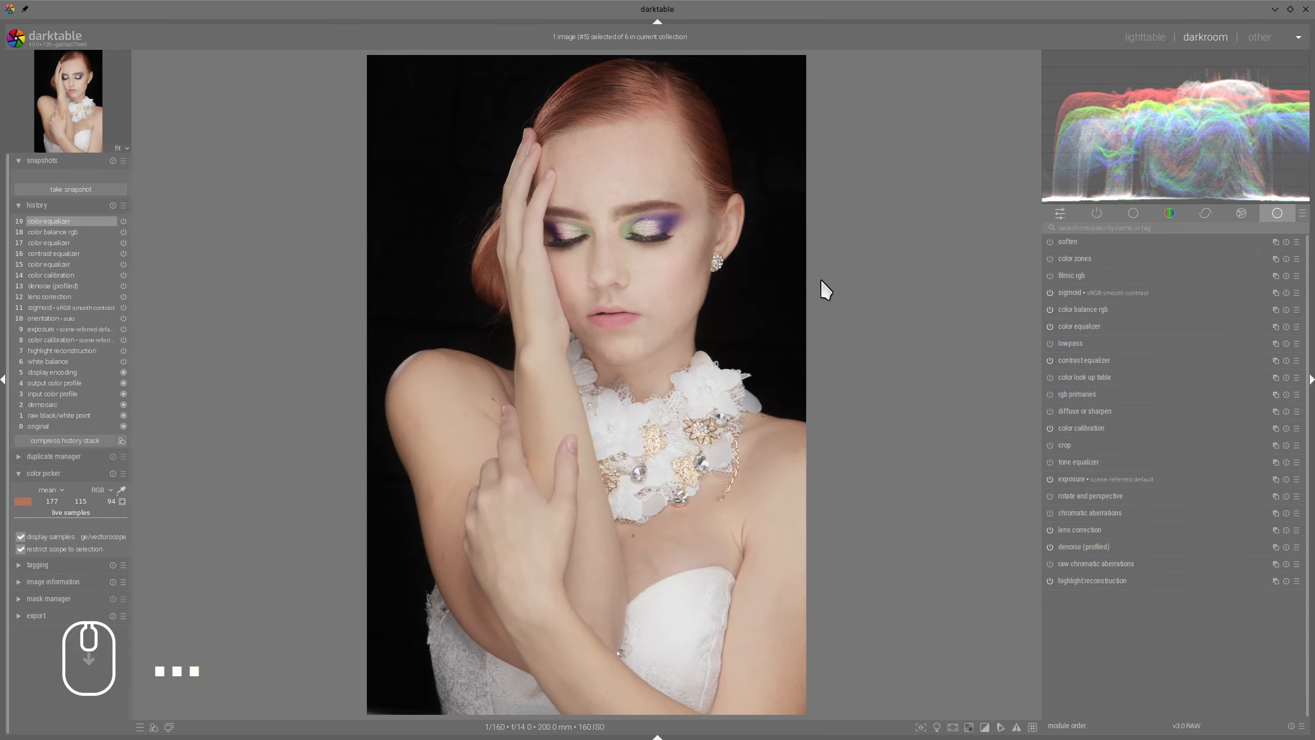
Step: Fine-tune the contrast equalizer's luma curve slightly with a large brush
click(1102, 361)
ctrl+shift+scroll(1268, 373, down, 2)
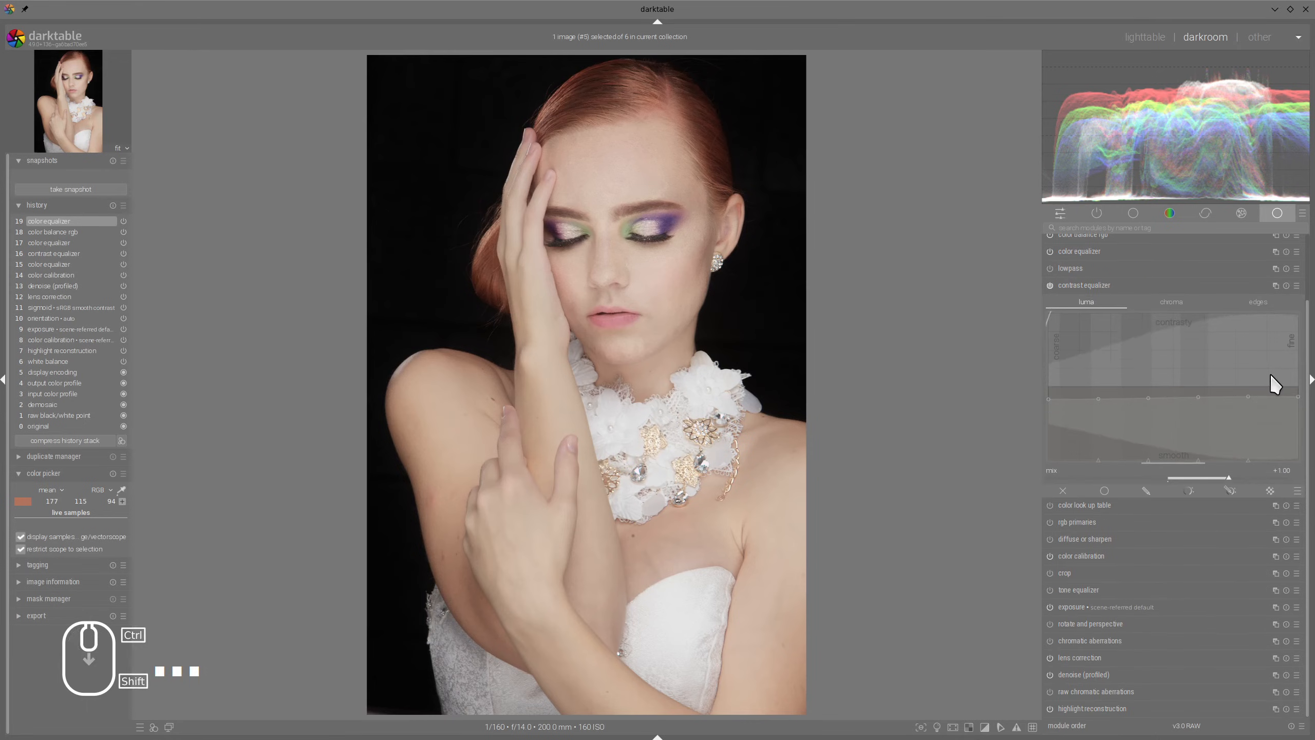
ctrl+shift+scroll(1271, 375, up, 3)
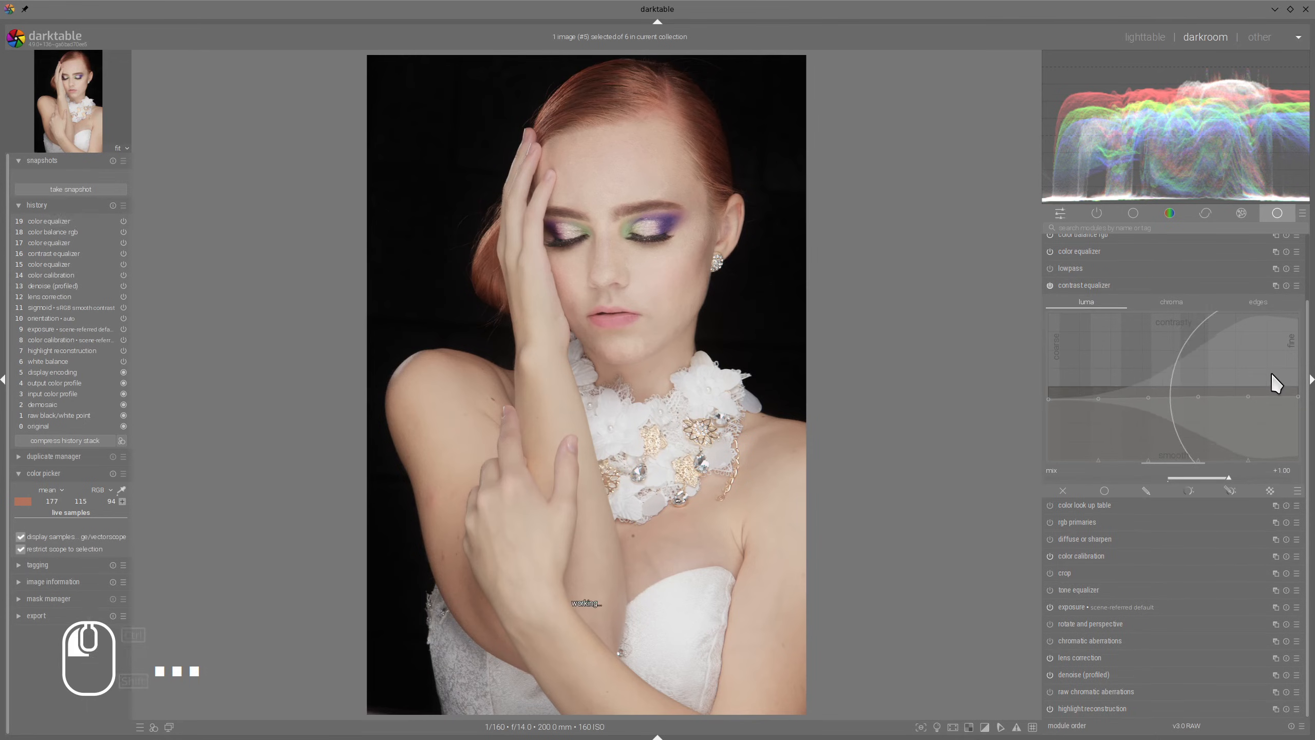
click(1144, 287)
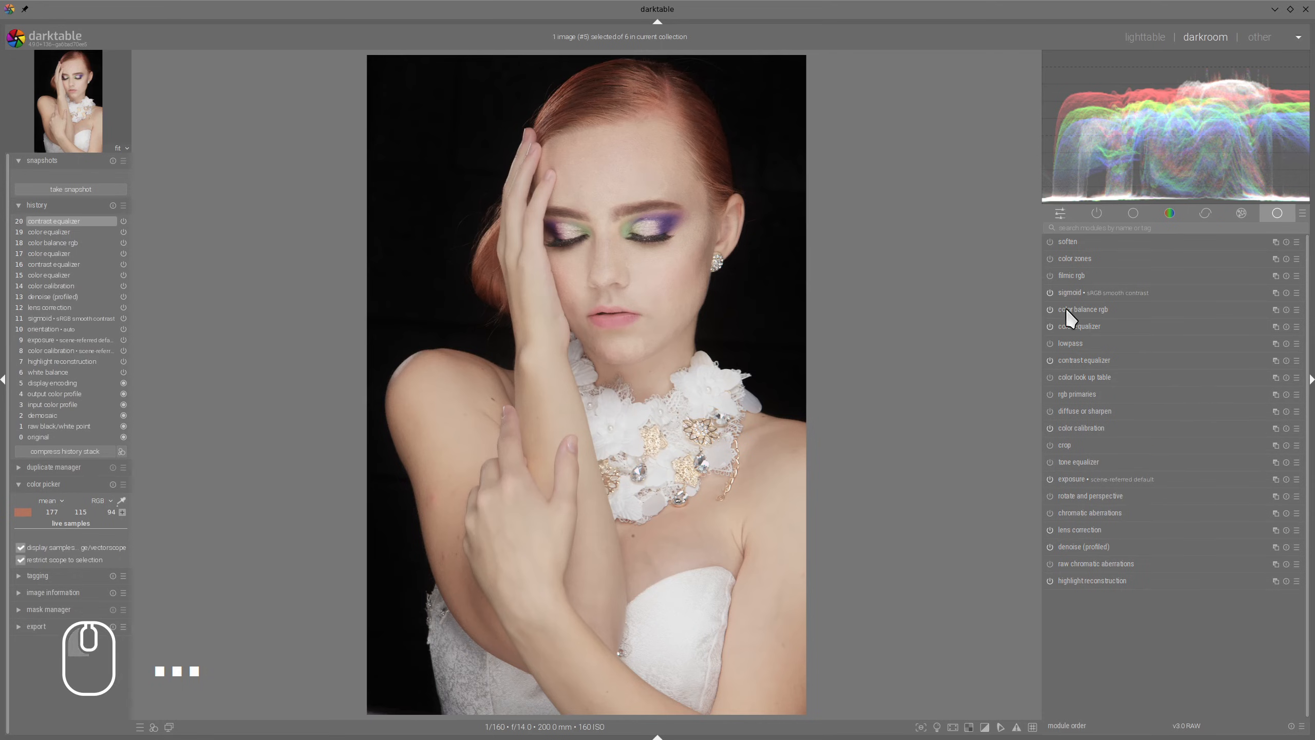
Step: In sigmoid, set target white to about 89.3% and target black to about 0.23% for a matte look
click(1069, 293)
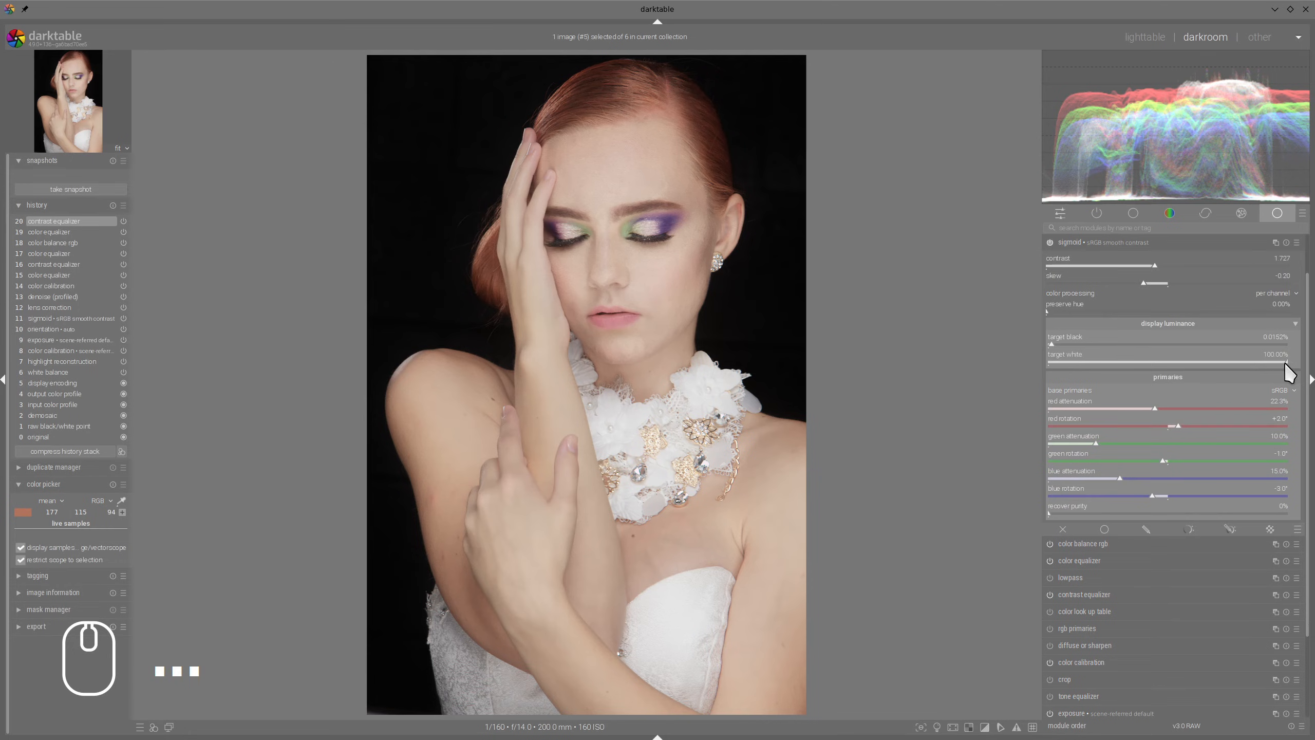
drag(1286, 364, 1237, 367)
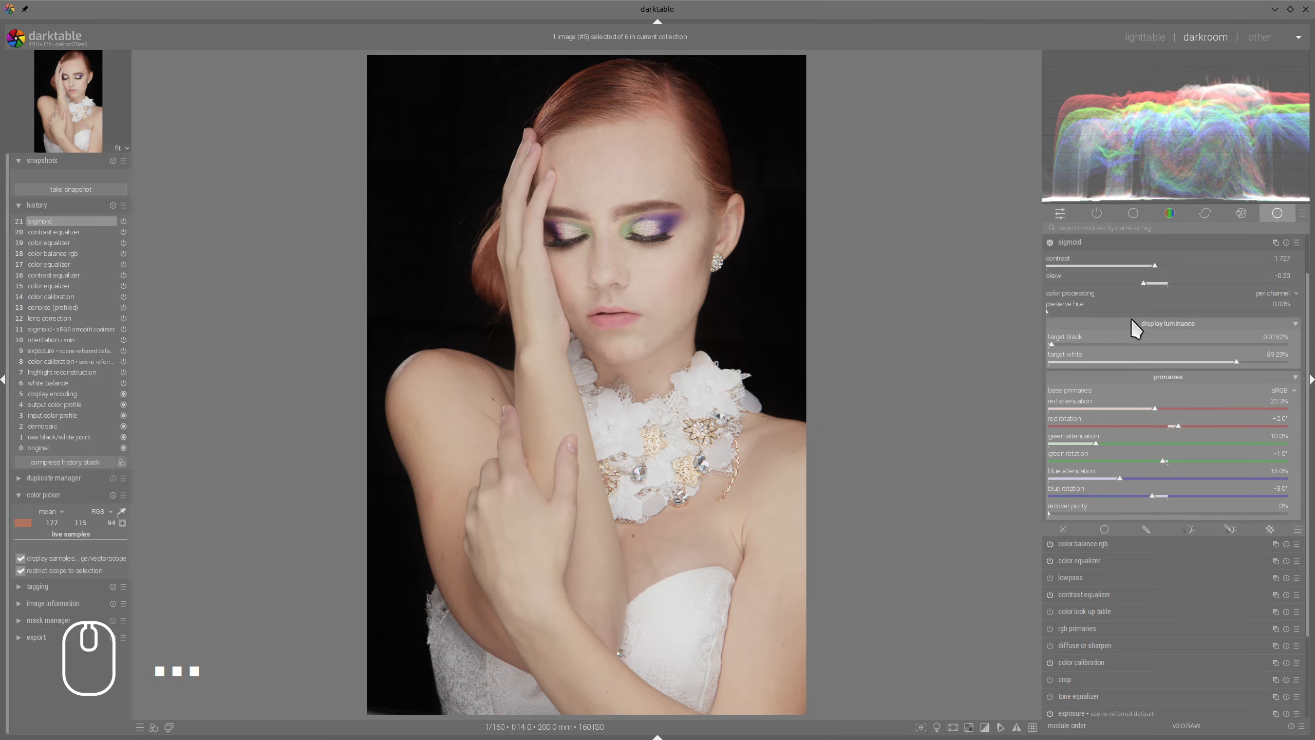
drag(1068, 346, 1107, 352)
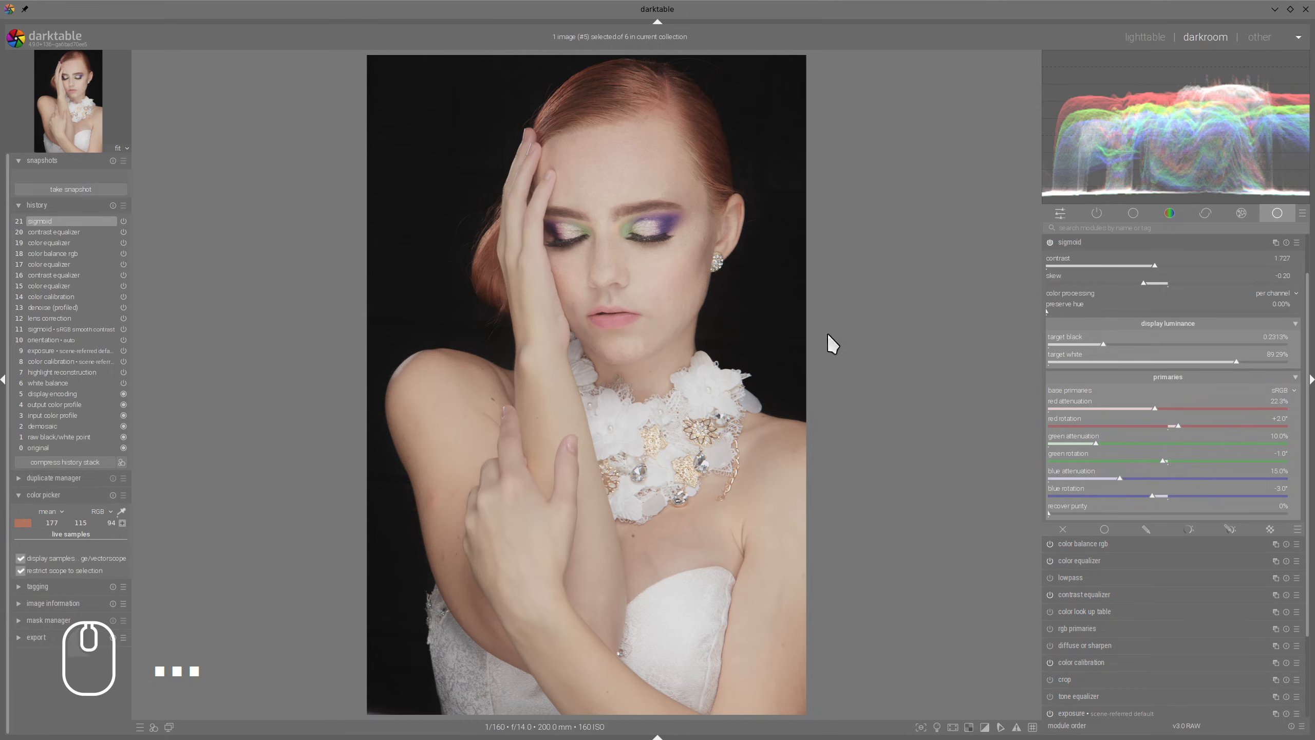
click(1073, 241)
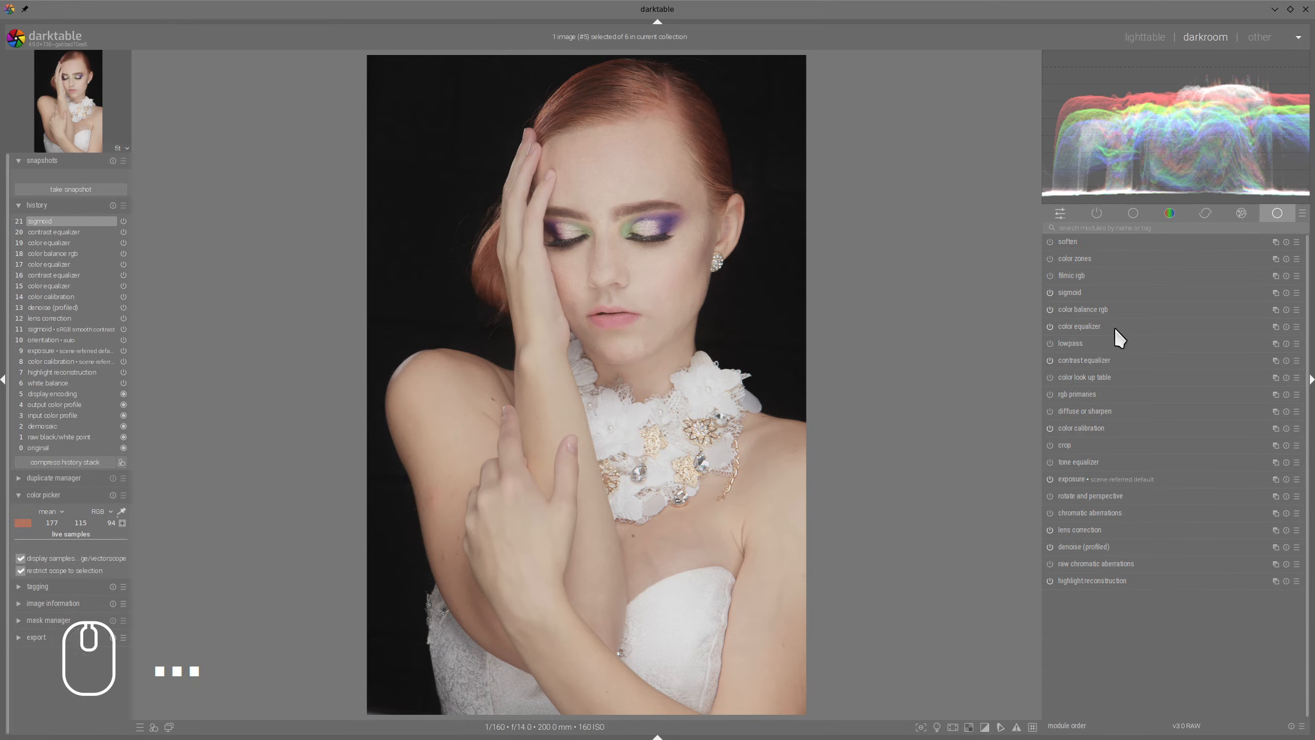
Step: Toggle the color equalizer off and on to judge its contribution to the finished matte portrait
click(1051, 324)
click(1050, 325)
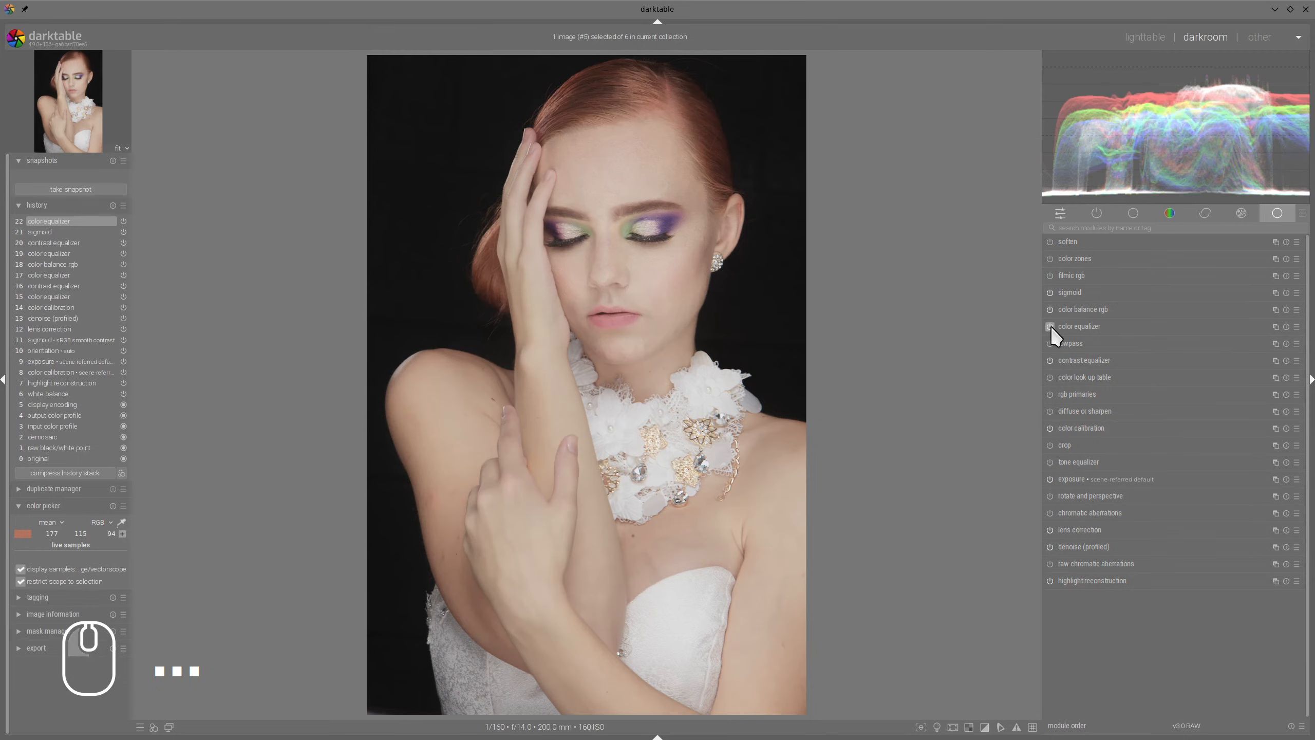
click(1050, 325)
click(1051, 325)
Step: Snapshot the denoise (profiled) history state, return to the newest edit and sweep the split line across the portrait to compare both versions
click(42, 319)
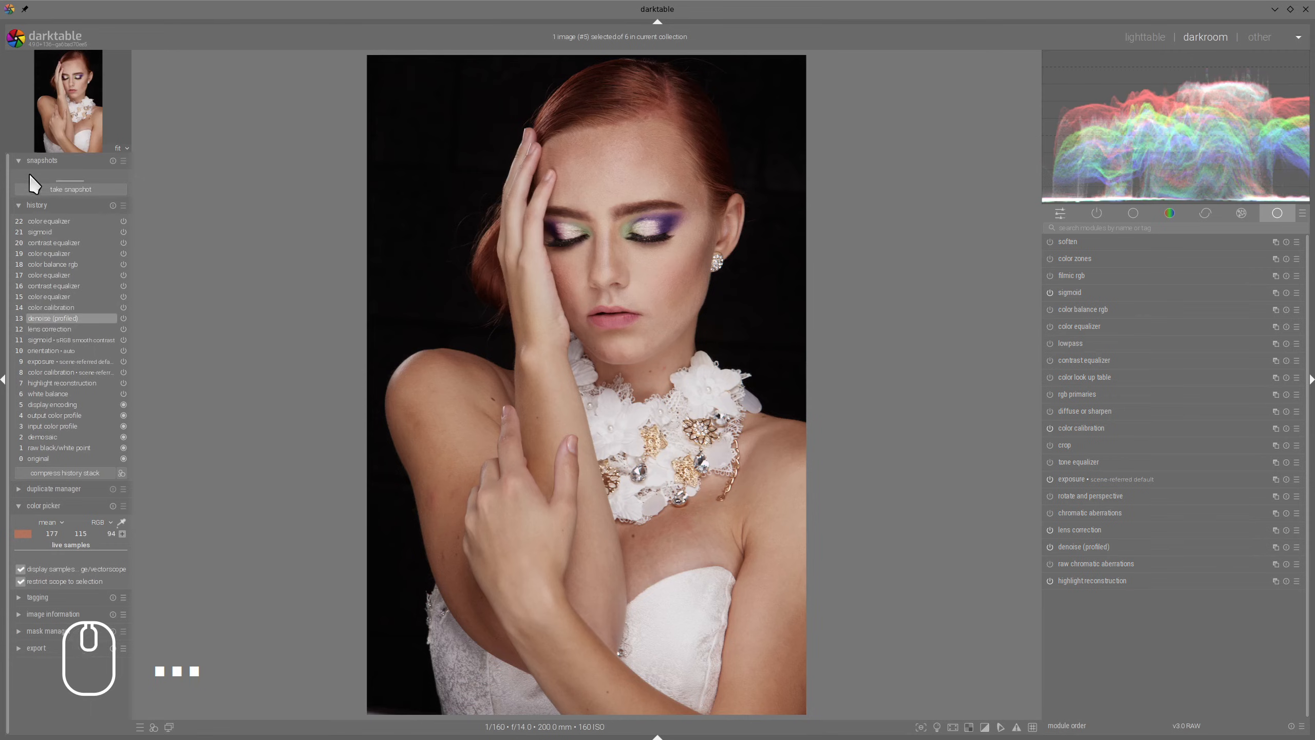
click(44, 189)
click(48, 178)
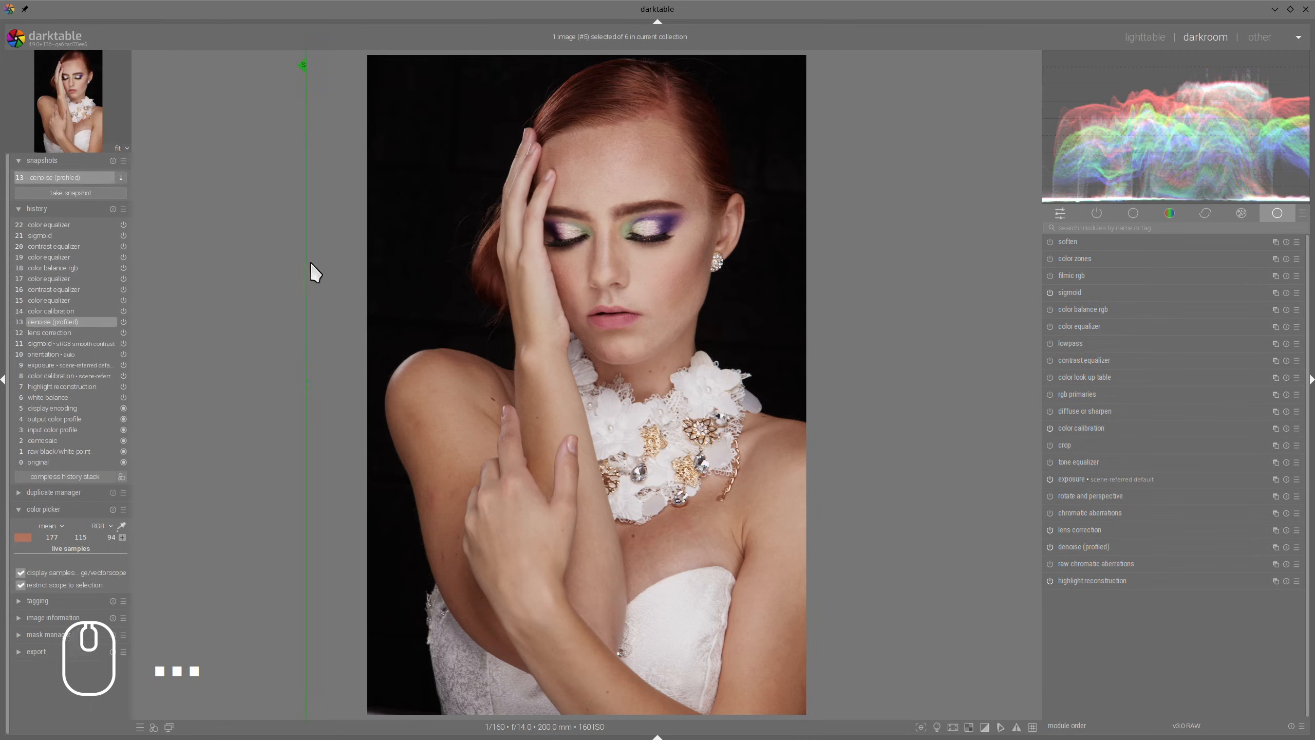
drag(310, 261, 500, 321)
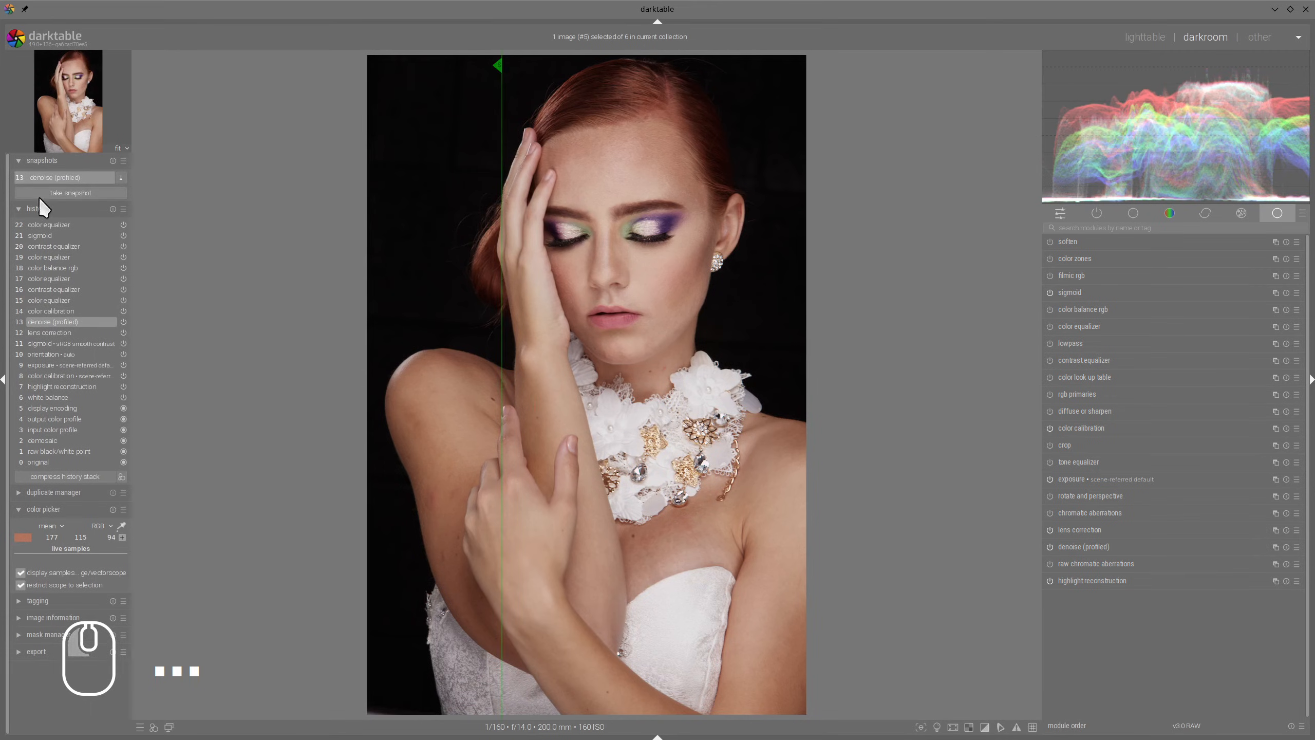
click(90, 226)
mouse_move(500, 253)
mouse_down()
mouse_move(823, 306)
mouse_move(424, 270)
mouse_move(832, 332)
mouse_up()
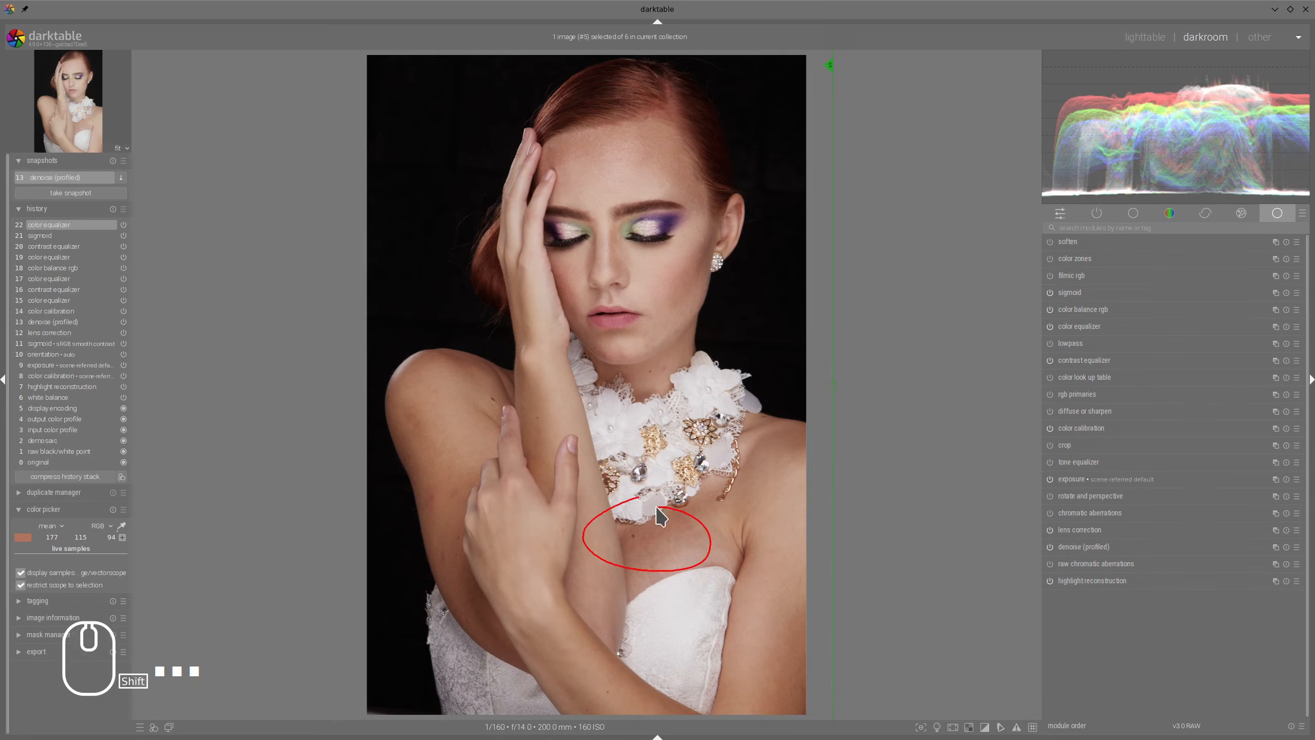
Step: Outline the chest, upper arm and forehead areas in red and remove the comparison snapshot
drag(405, 433, 433, 442)
mouse_move(670, 144)
mouse_down()
mouse_move(571, 135)
mouse_move(655, 150)
mouse_up()
click(113, 161)
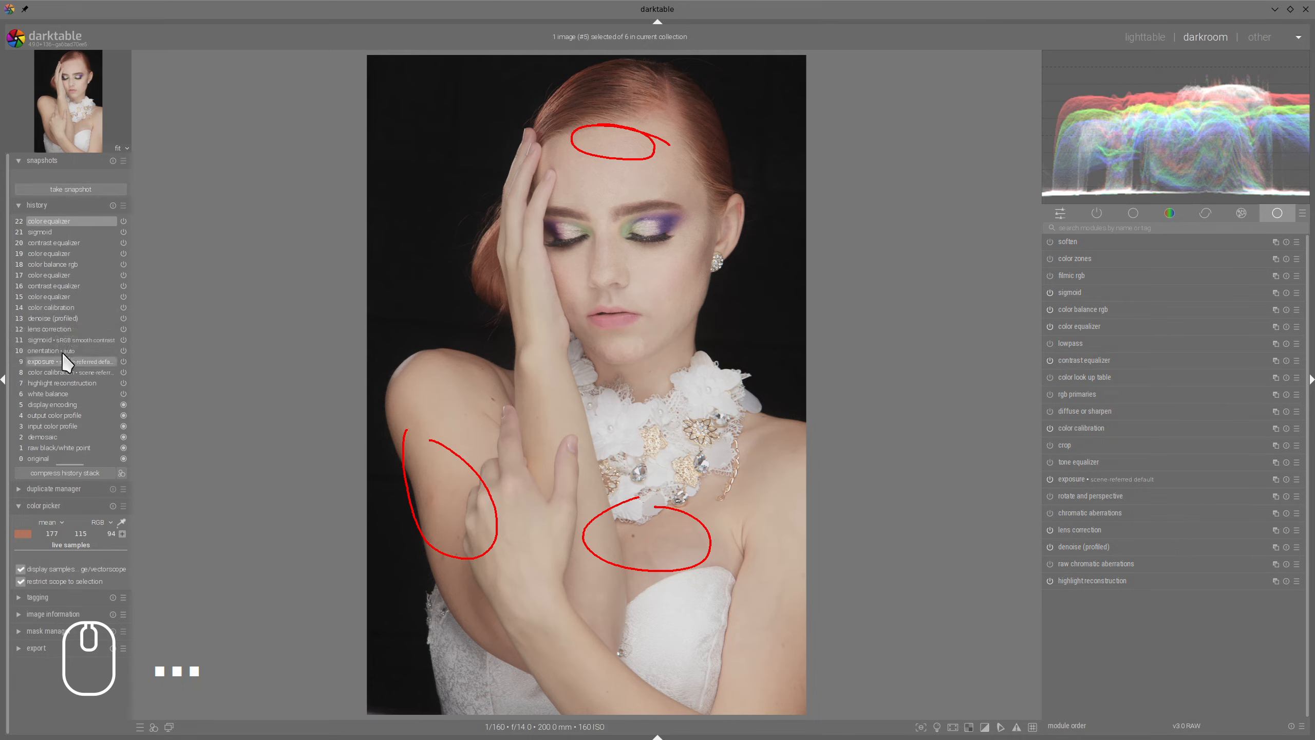
Step: Take a fresh snapshot of the denoise (profiled) state, restore the newest edit and sweep the split line over the outlined skin areas
click(54, 319)
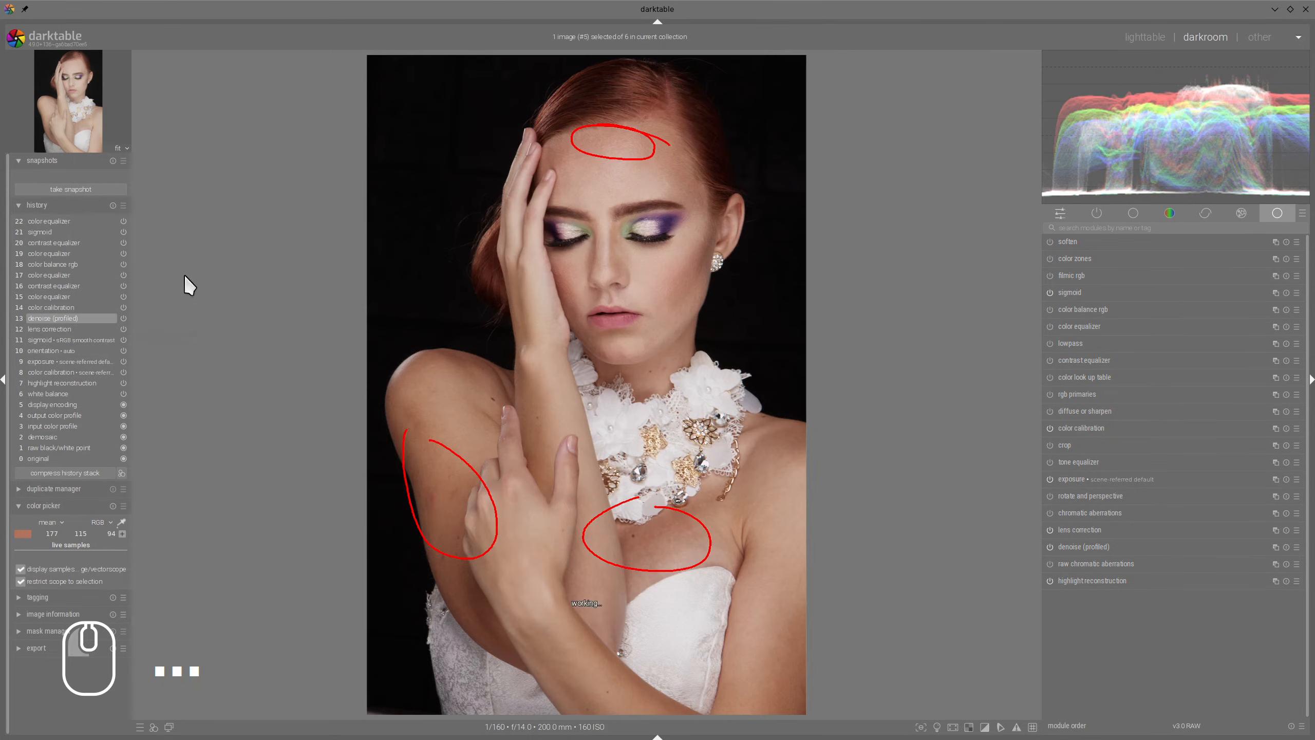
click(73, 189)
click(55, 178)
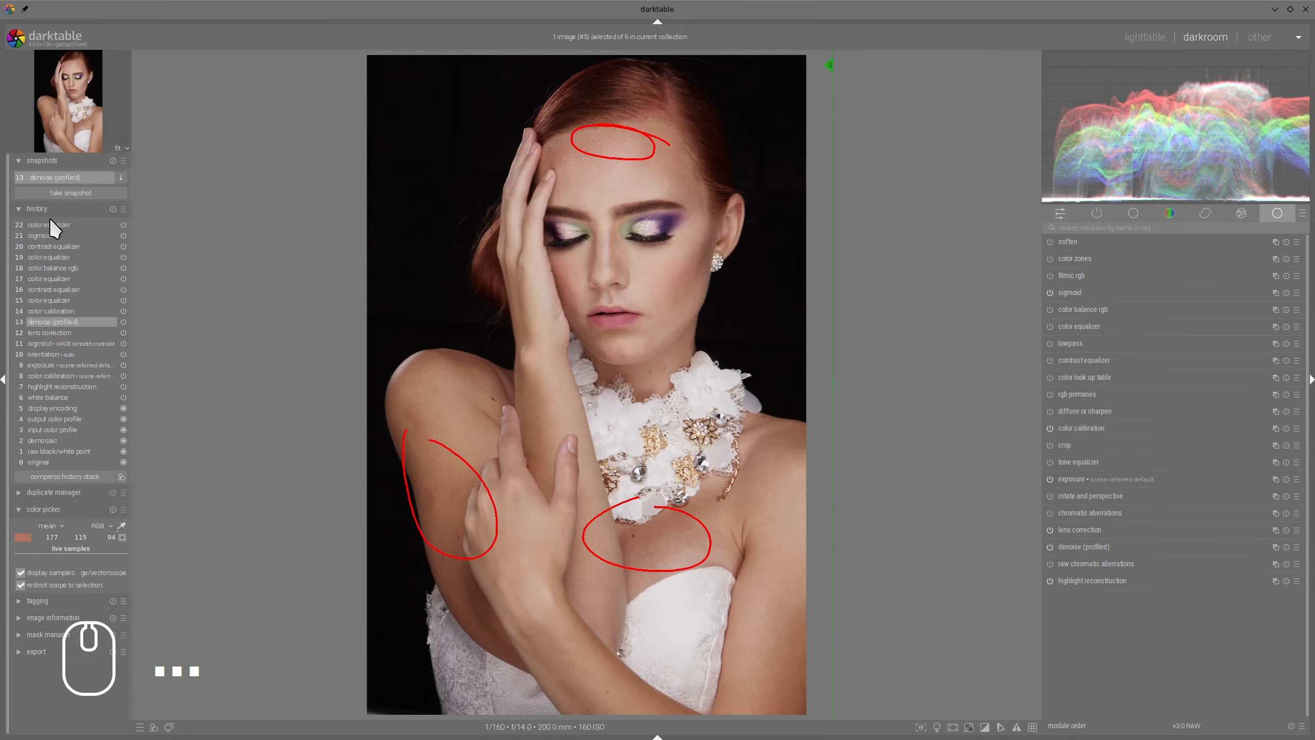
click(52, 223)
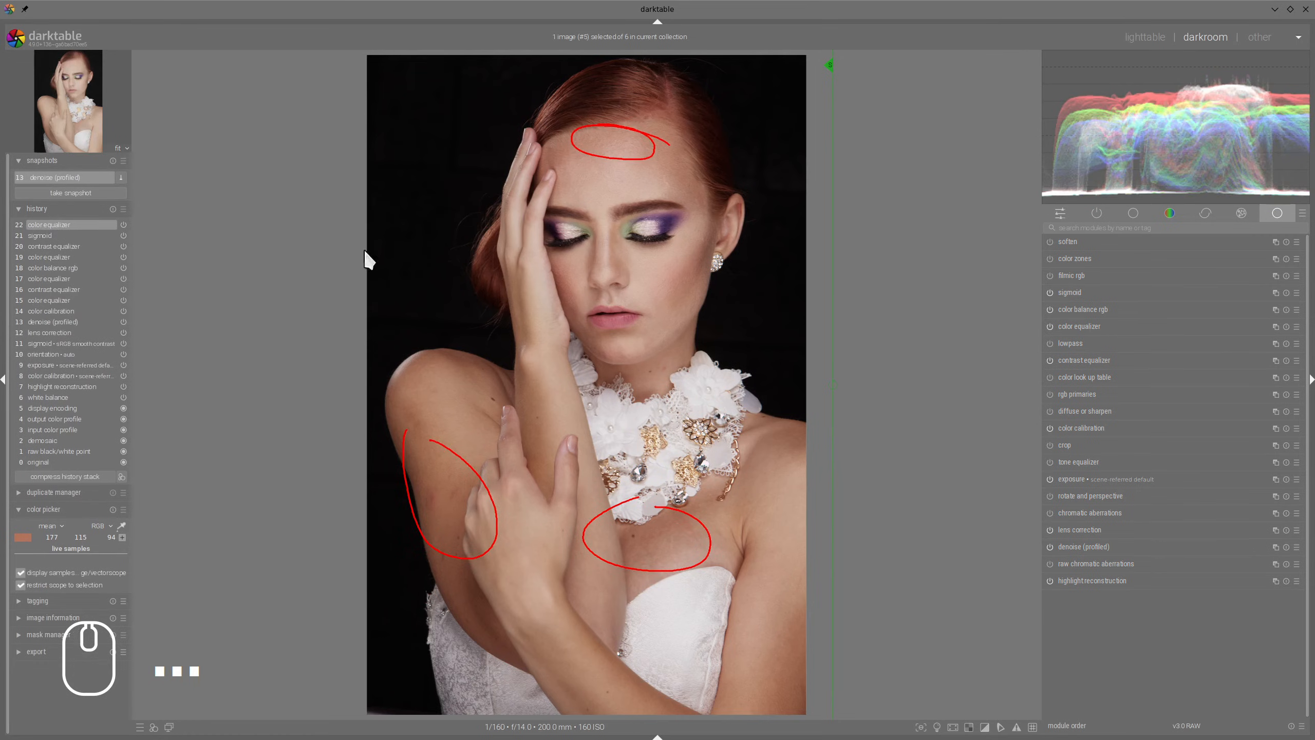
drag(831, 291, 327, 311)
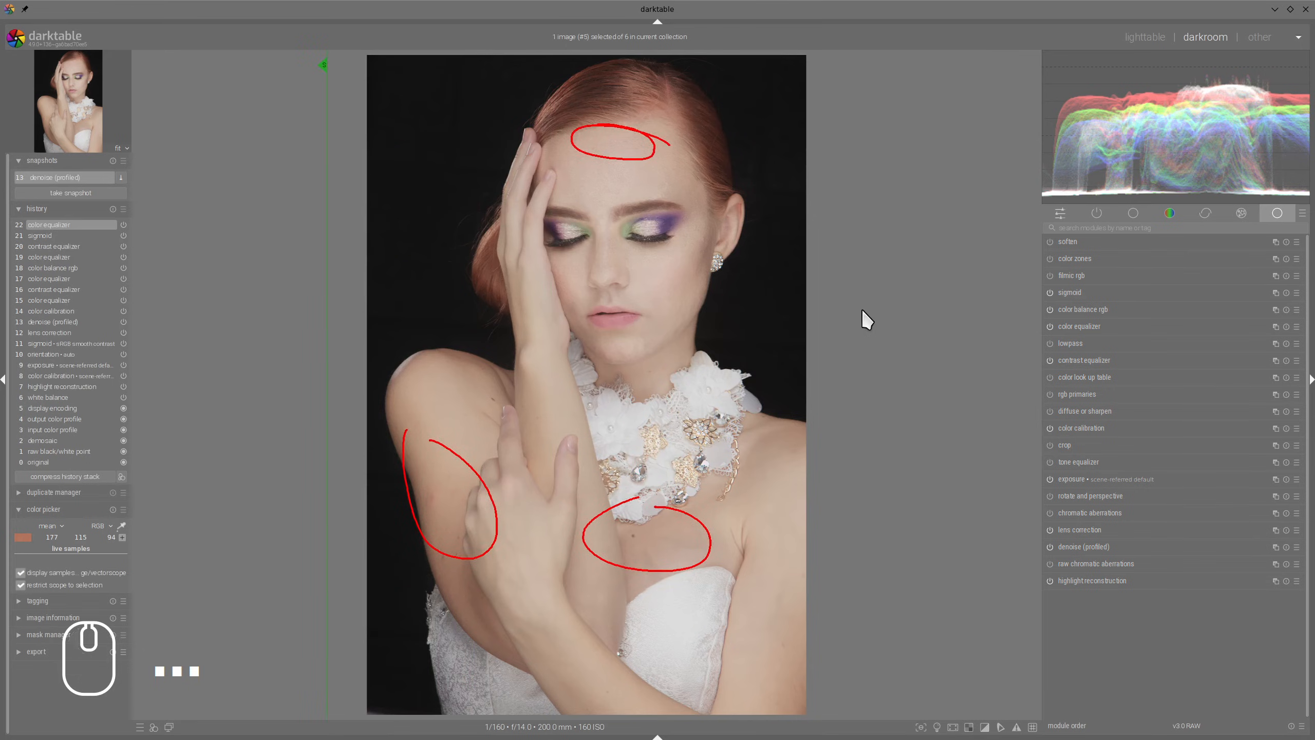
Step: Clear the red outlines and the snapshot, and open the portrait of the woman in the denim jacket
key(shift+F9)
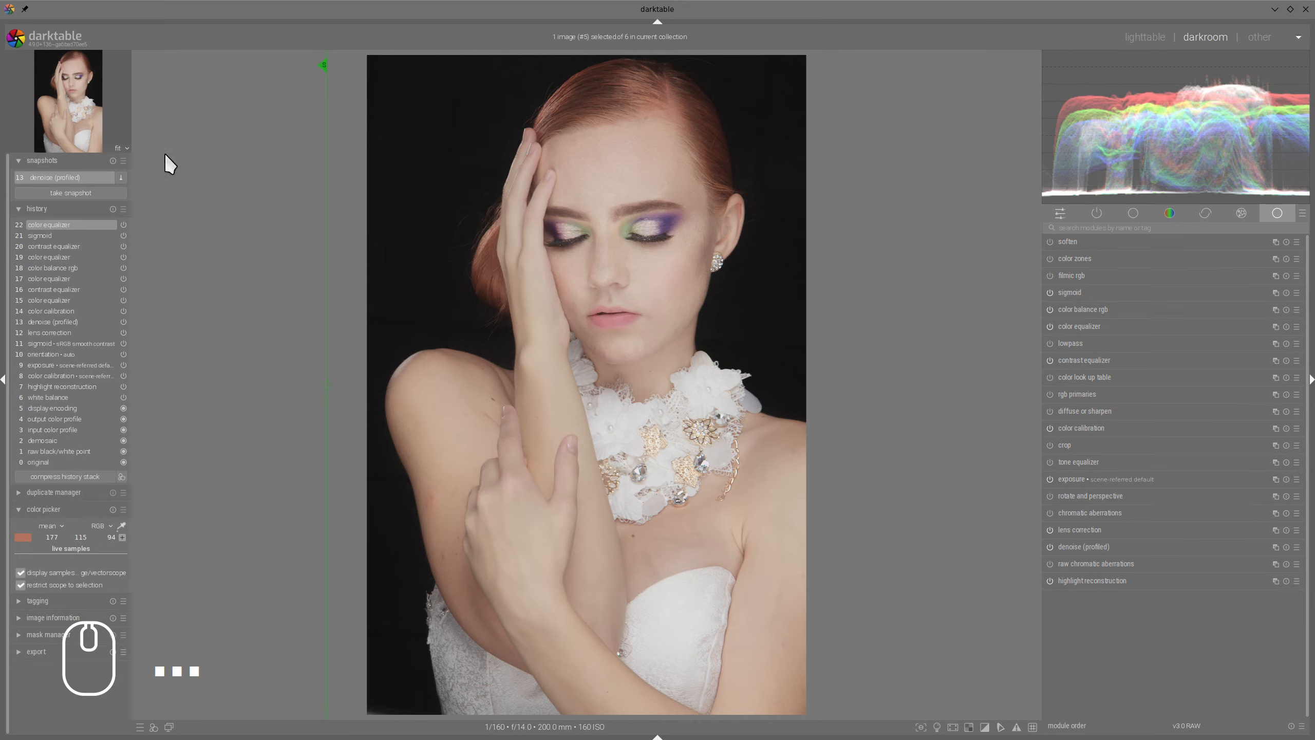
click(112, 161)
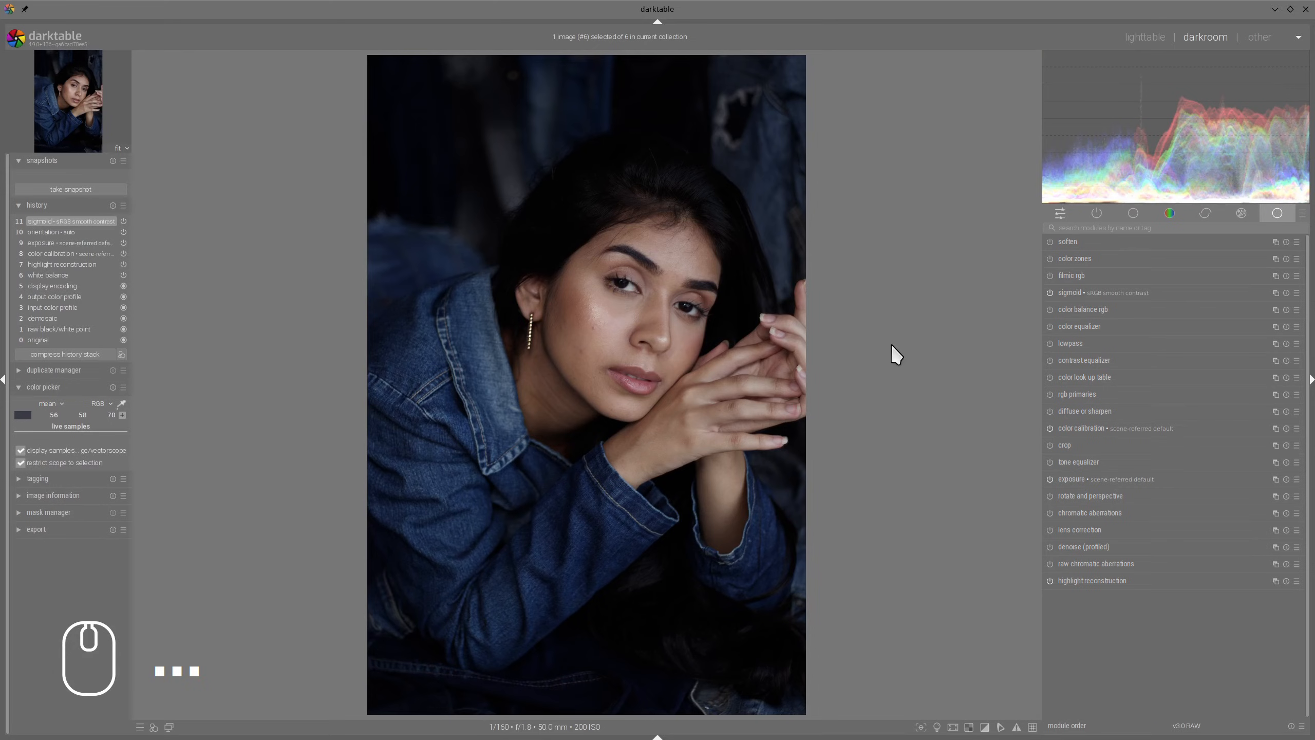
Step: Enable lens correction and profiled denoising on the denim-jacket portrait
click(1050, 531)
click(1051, 547)
click(1083, 547)
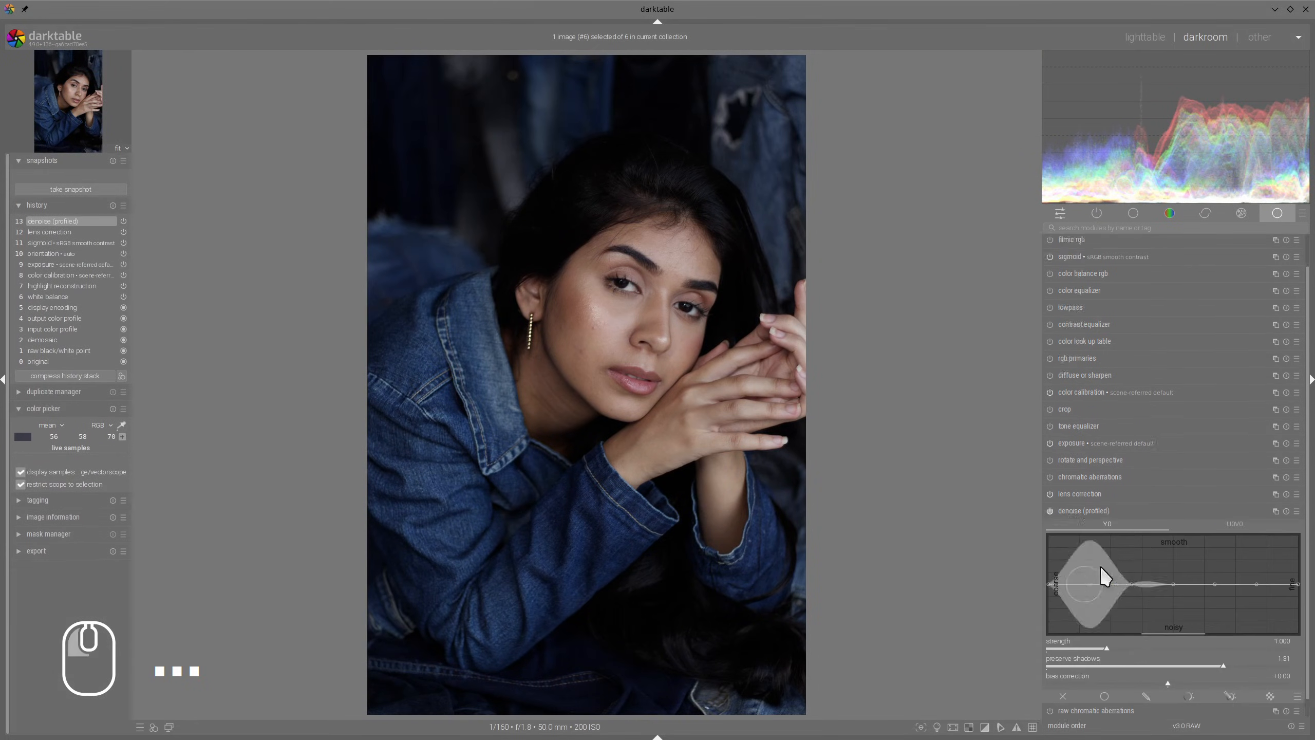
click(1130, 444)
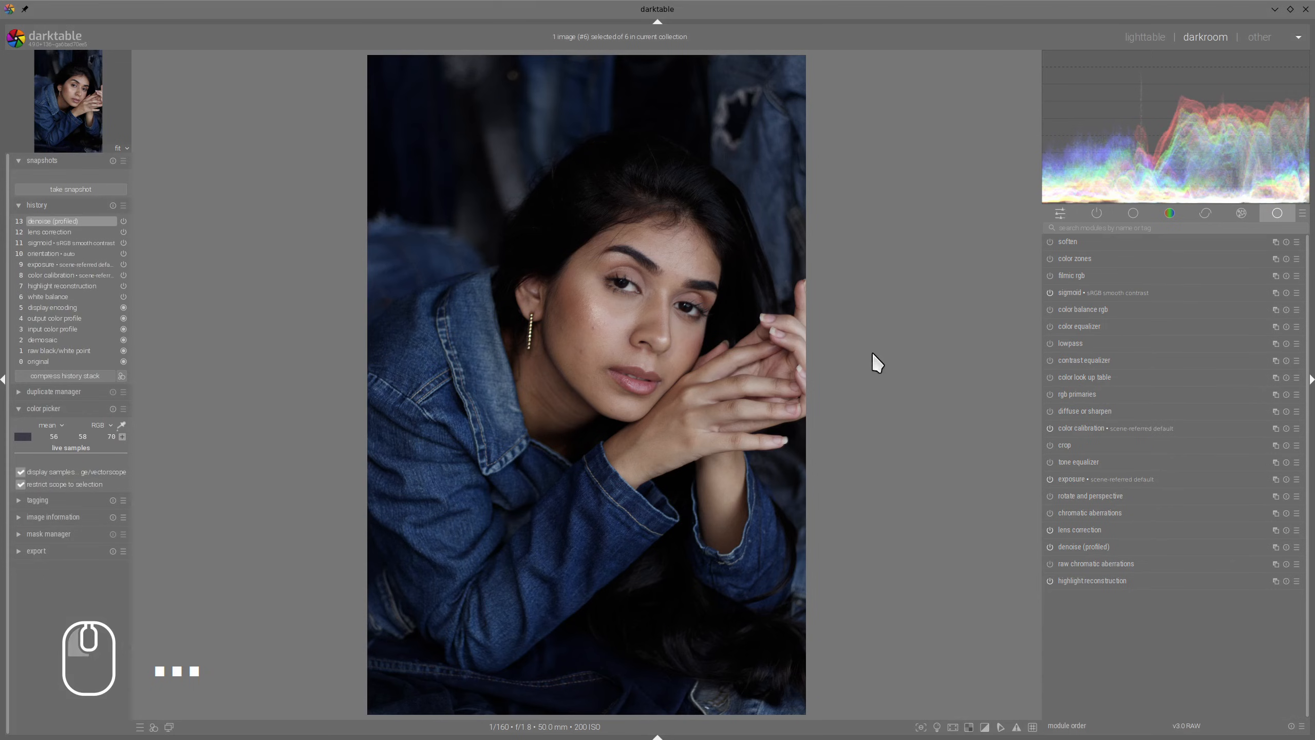
Step: Set the exposure to about +1.61 EV to brighten the denim-jacket portrait
click(1065, 479)
click(1210, 527)
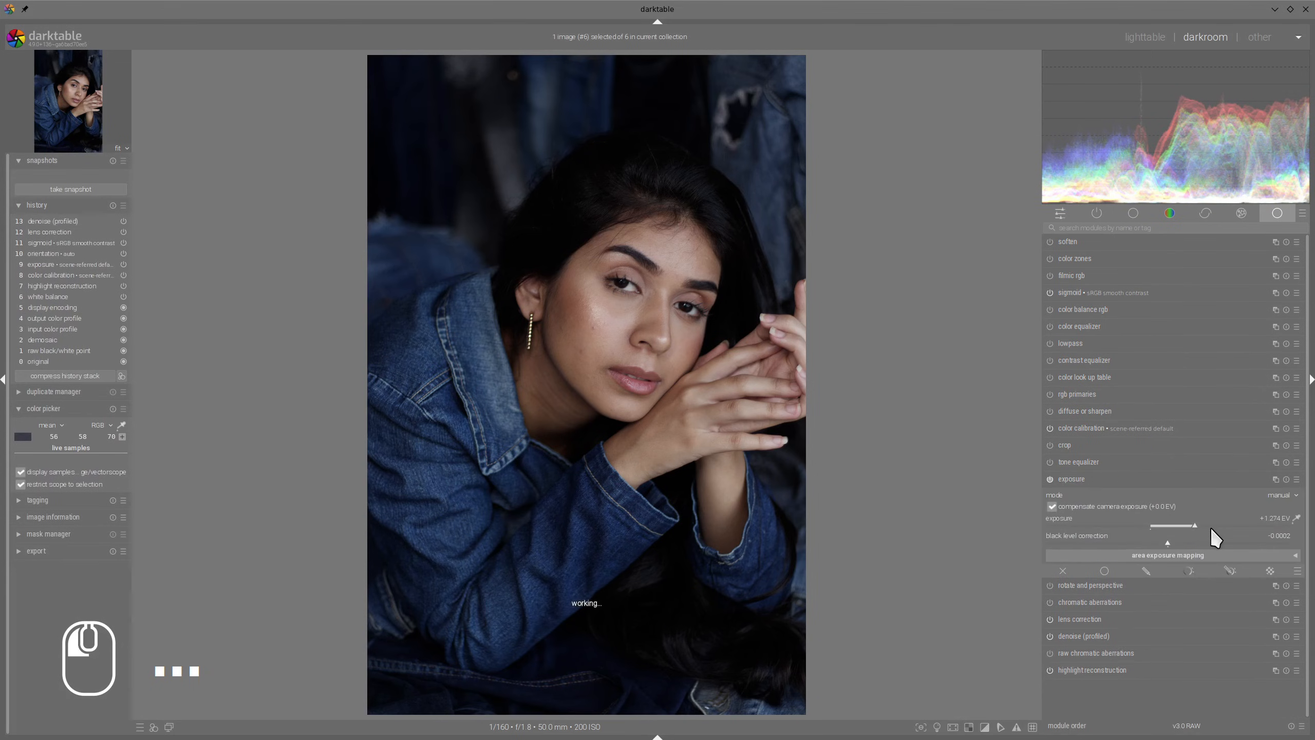
drag(1209, 527, 1207, 527)
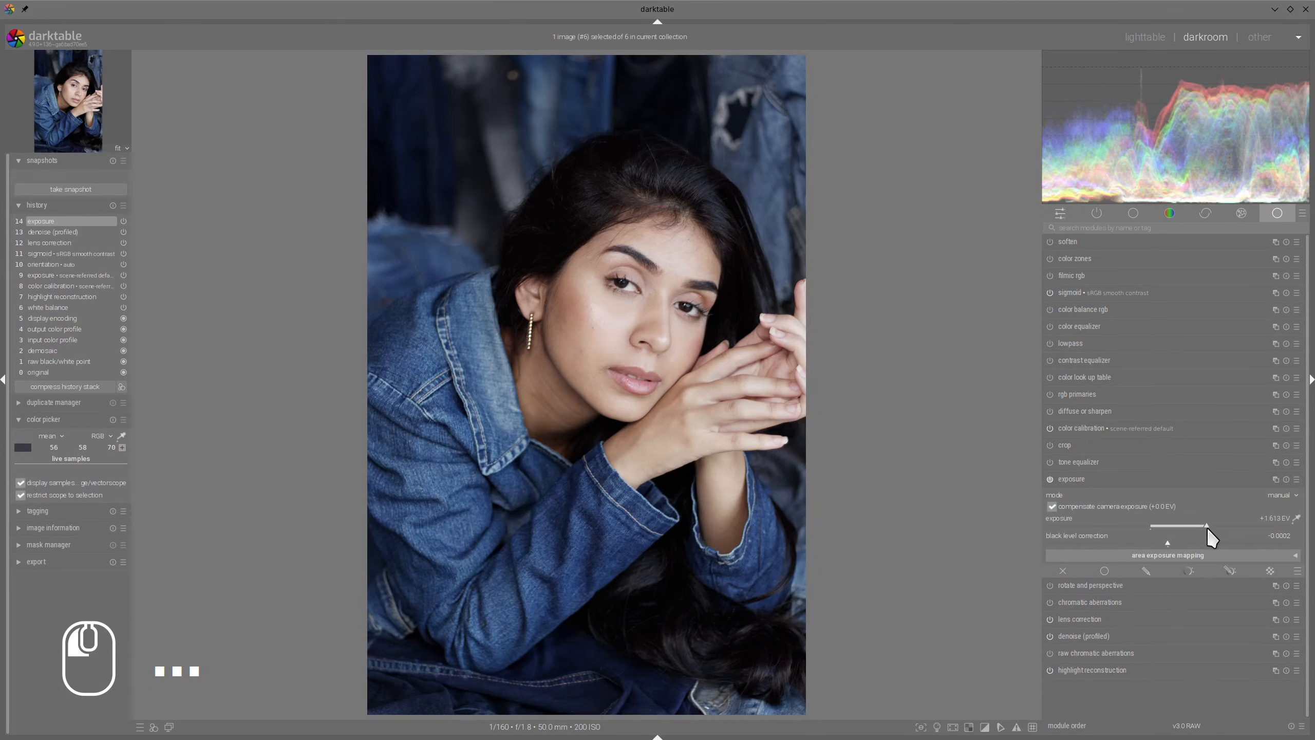
click(1102, 479)
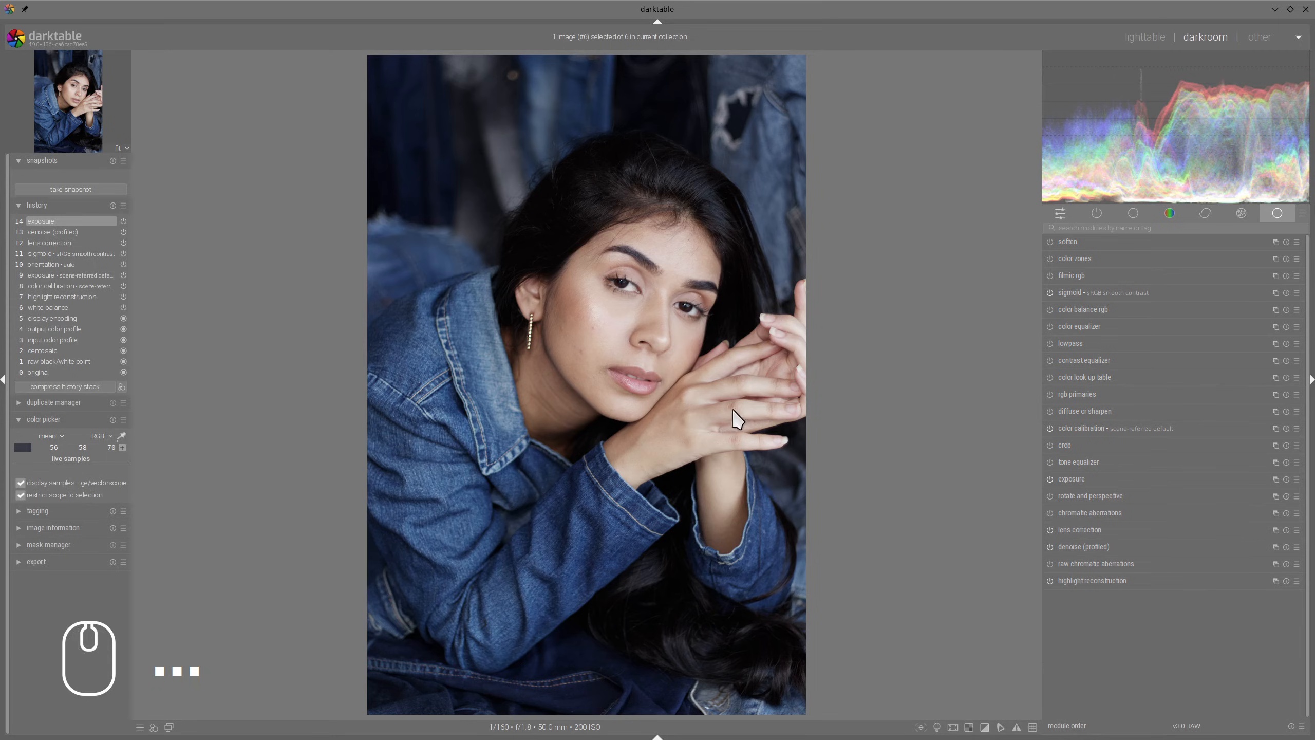
Step: Enable color equalizer, sample the cheek's skin hue with its picker, and set node placement to -16° so a node lines up with it
scroll(741, 399, up, 2)
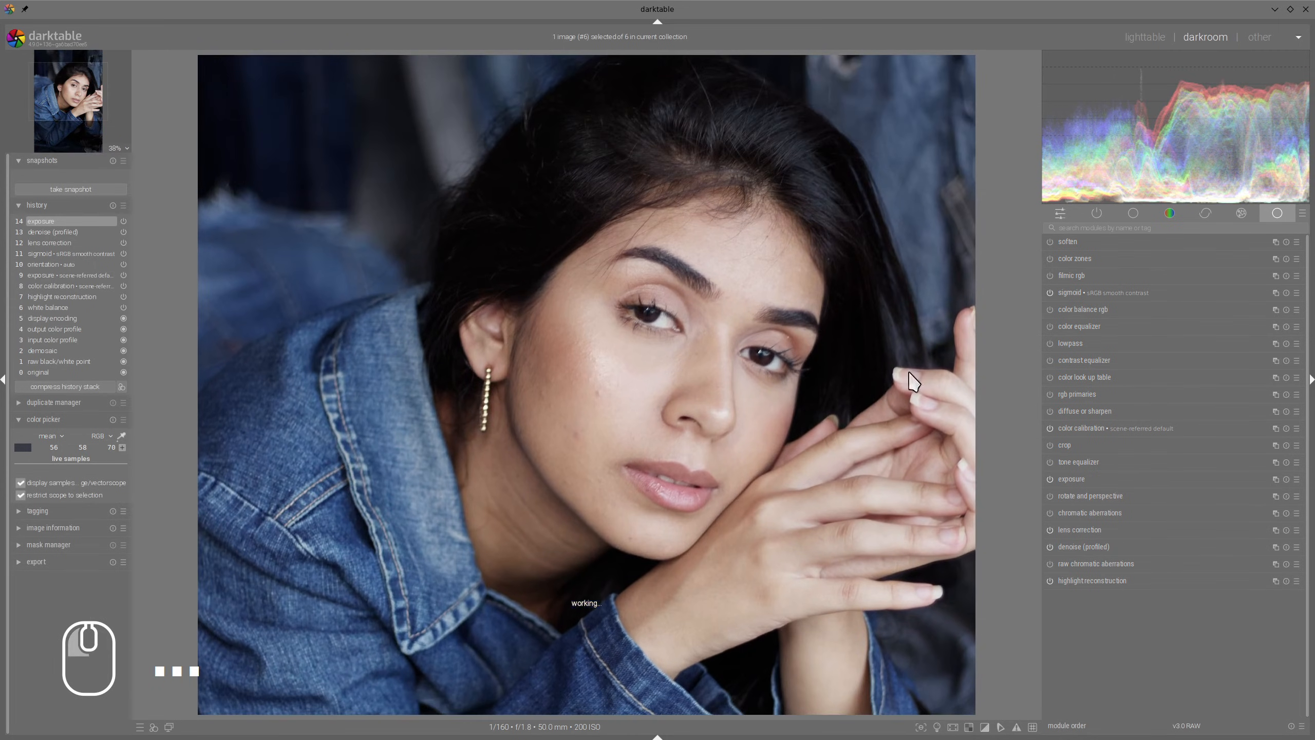
click(1086, 329)
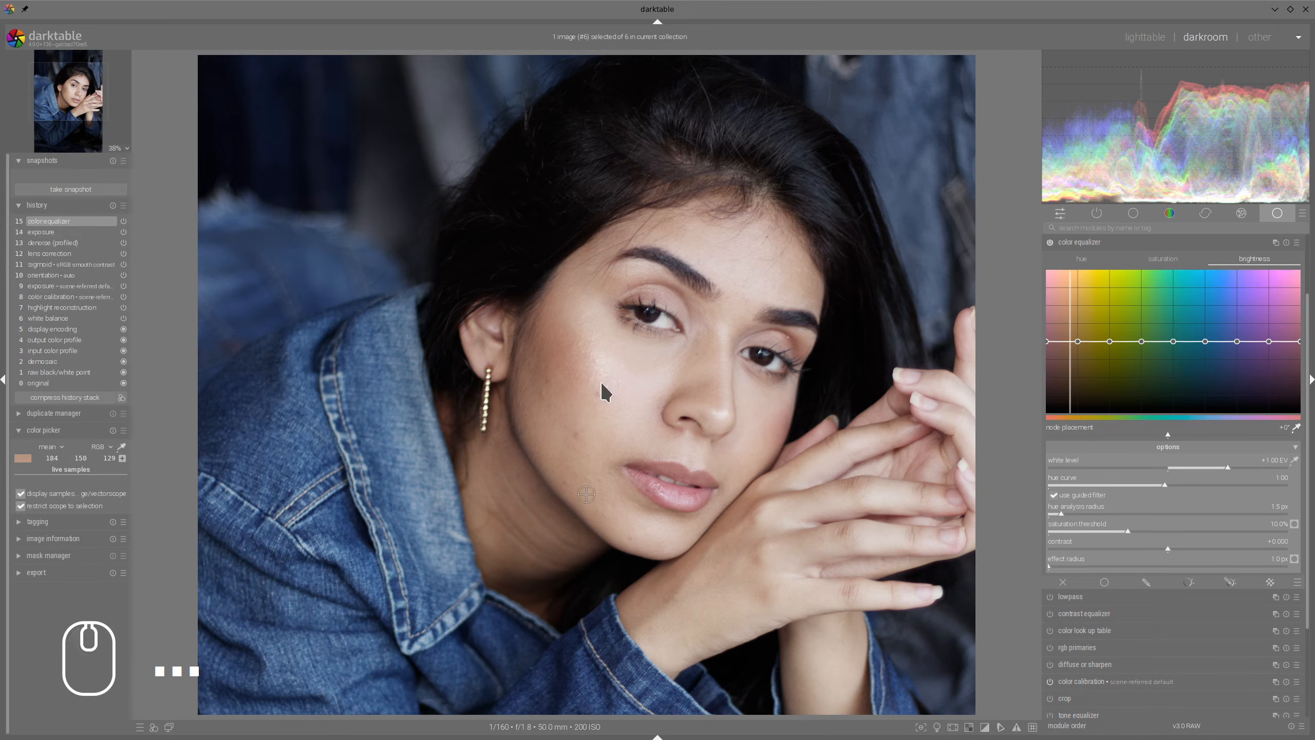
drag(587, 379, 563, 363)
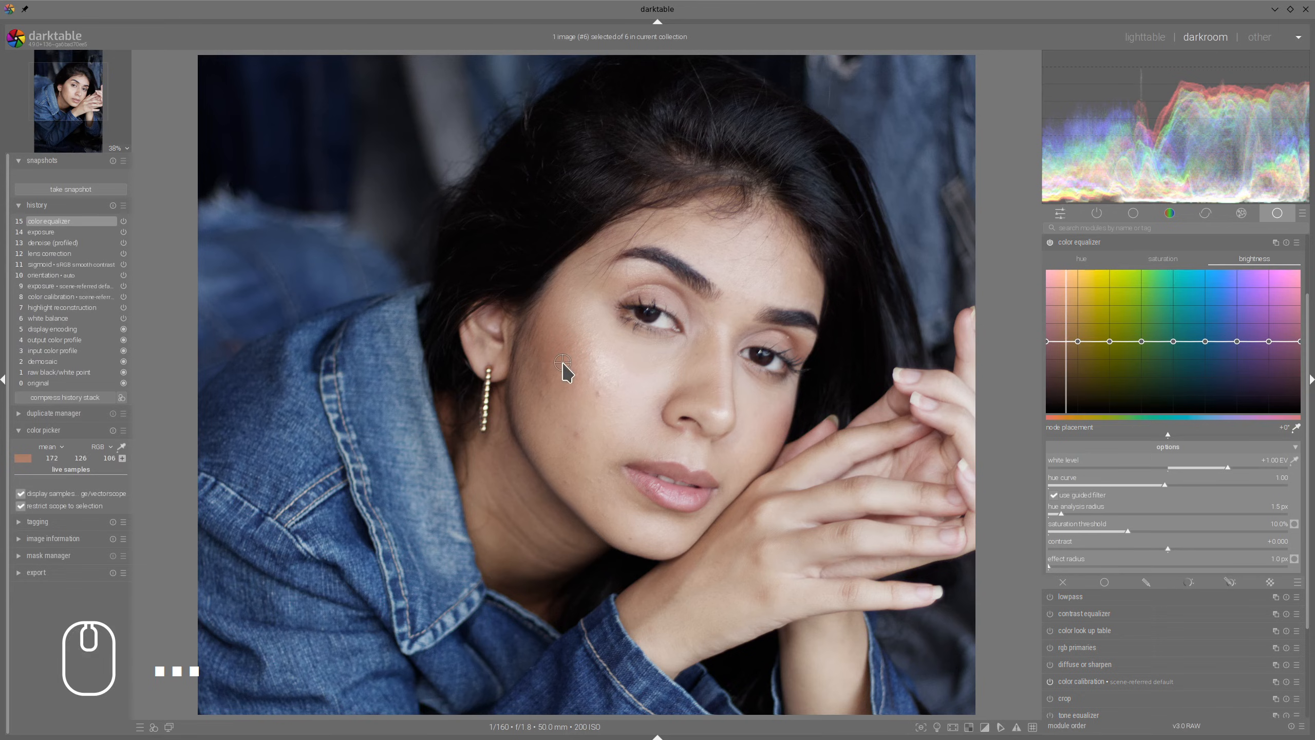
drag(566, 372, 562, 374)
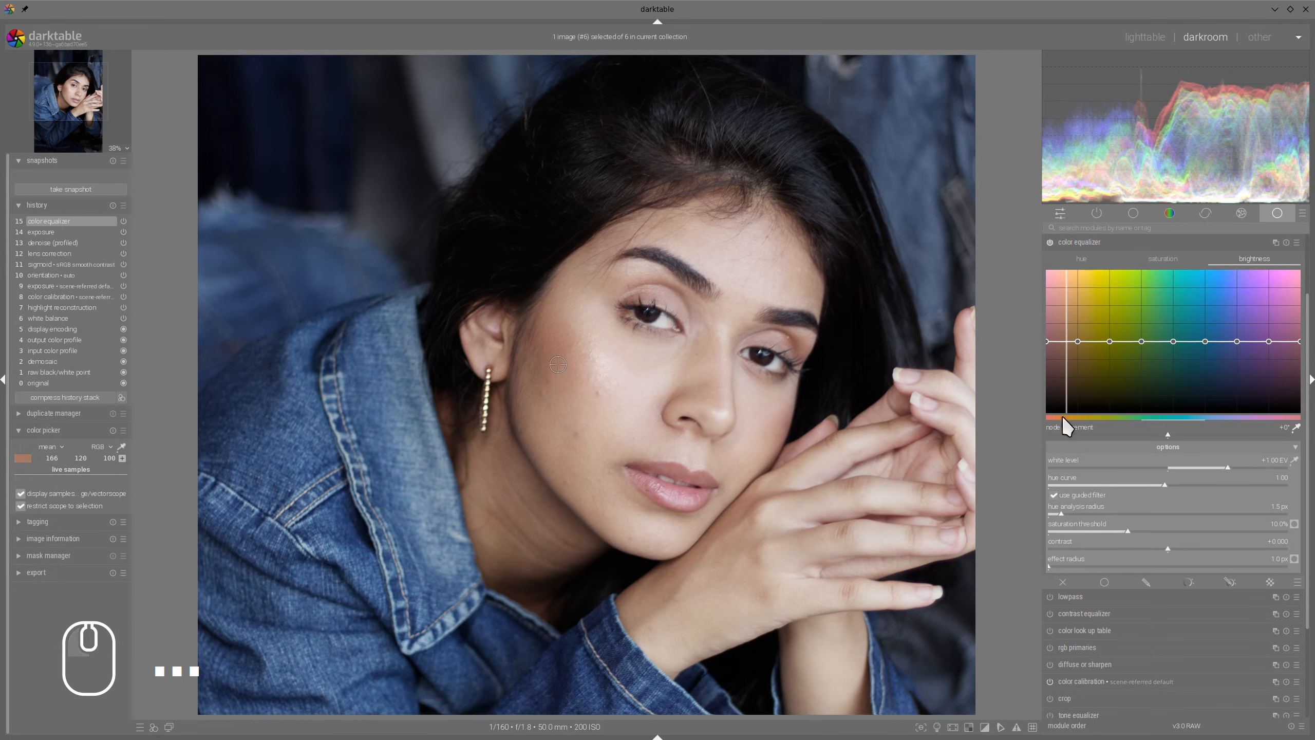
drag(1172, 437, 1082, 443)
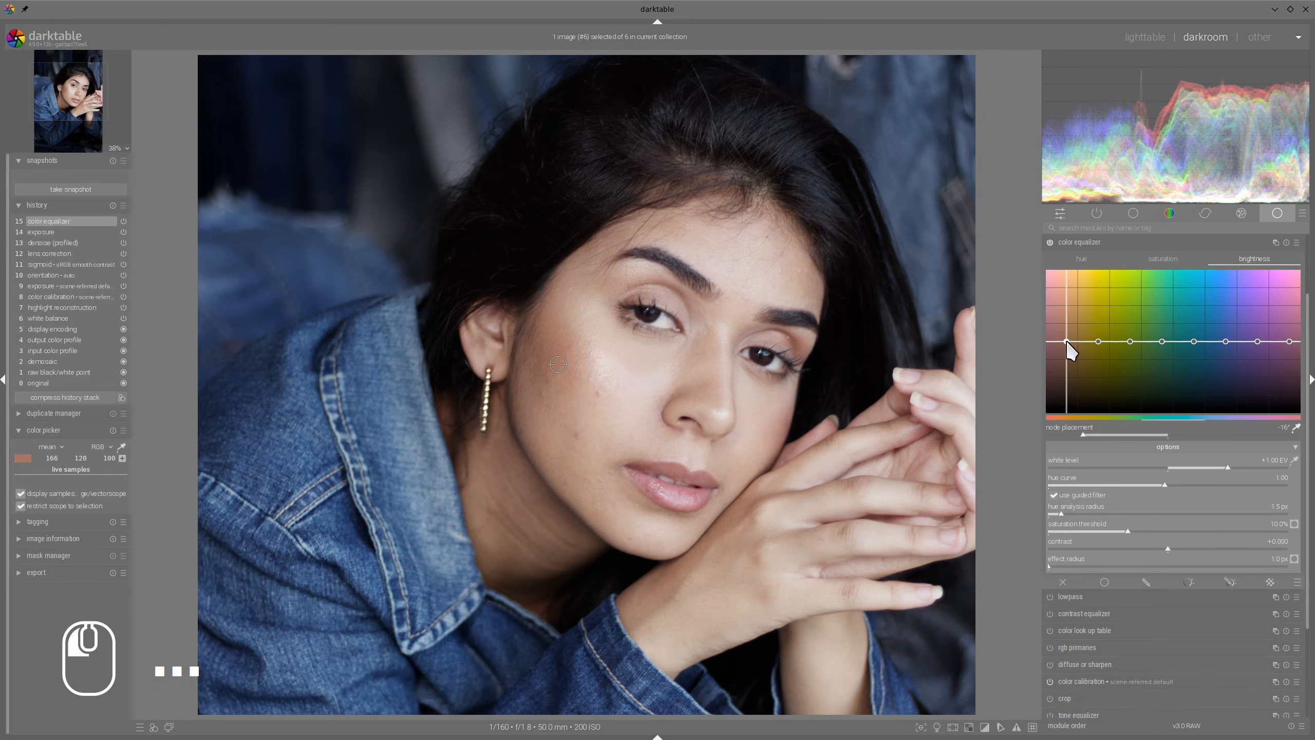
Step: Lower the skin-hue node in the brightness curve and set the saturation threshold to 25.4%, checking the portrait with the module off and on
drag(1067, 343, 1069, 373)
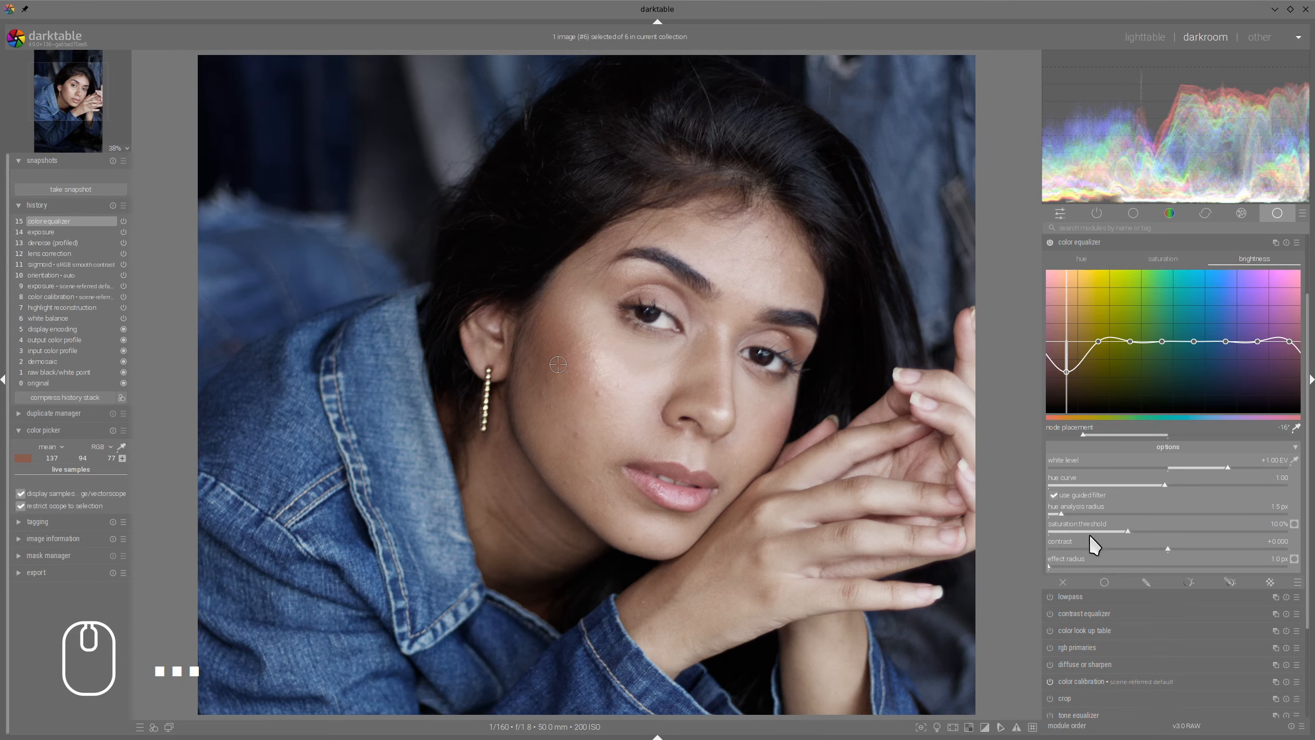
drag(1128, 534, 1246, 535)
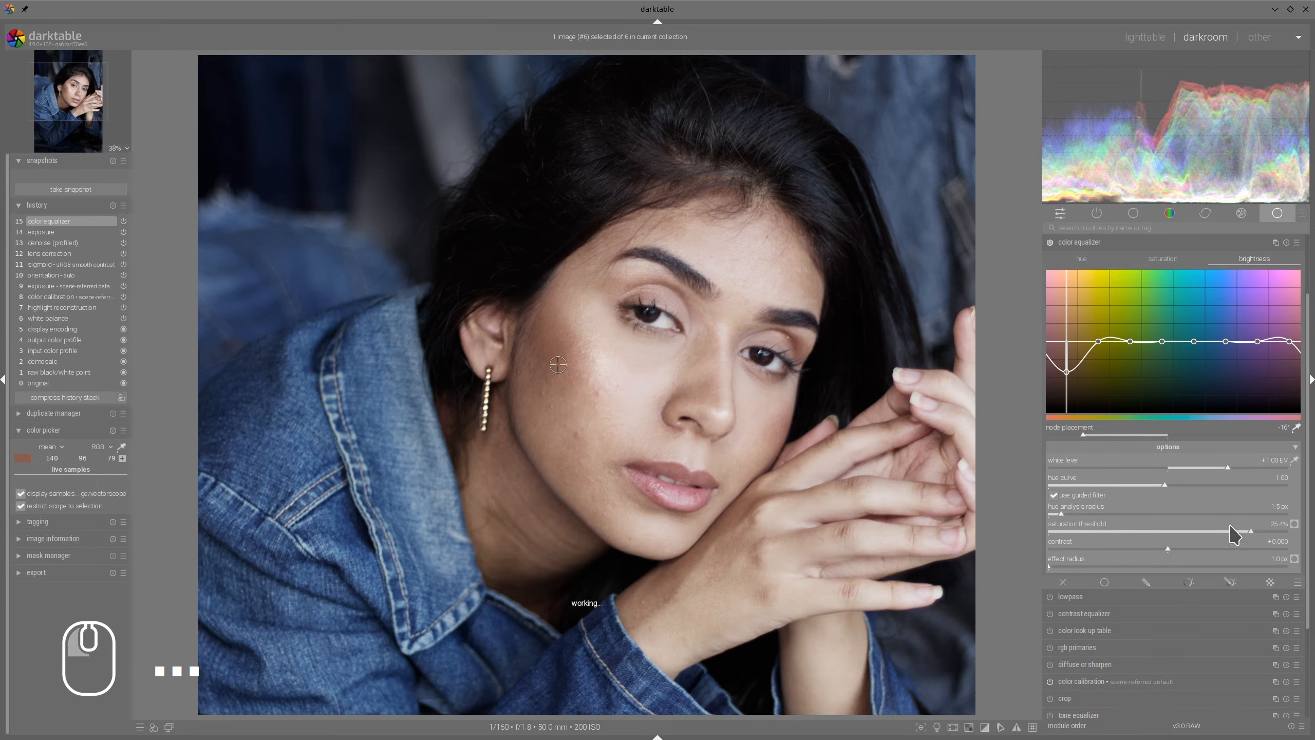
click(1051, 243)
click(1050, 242)
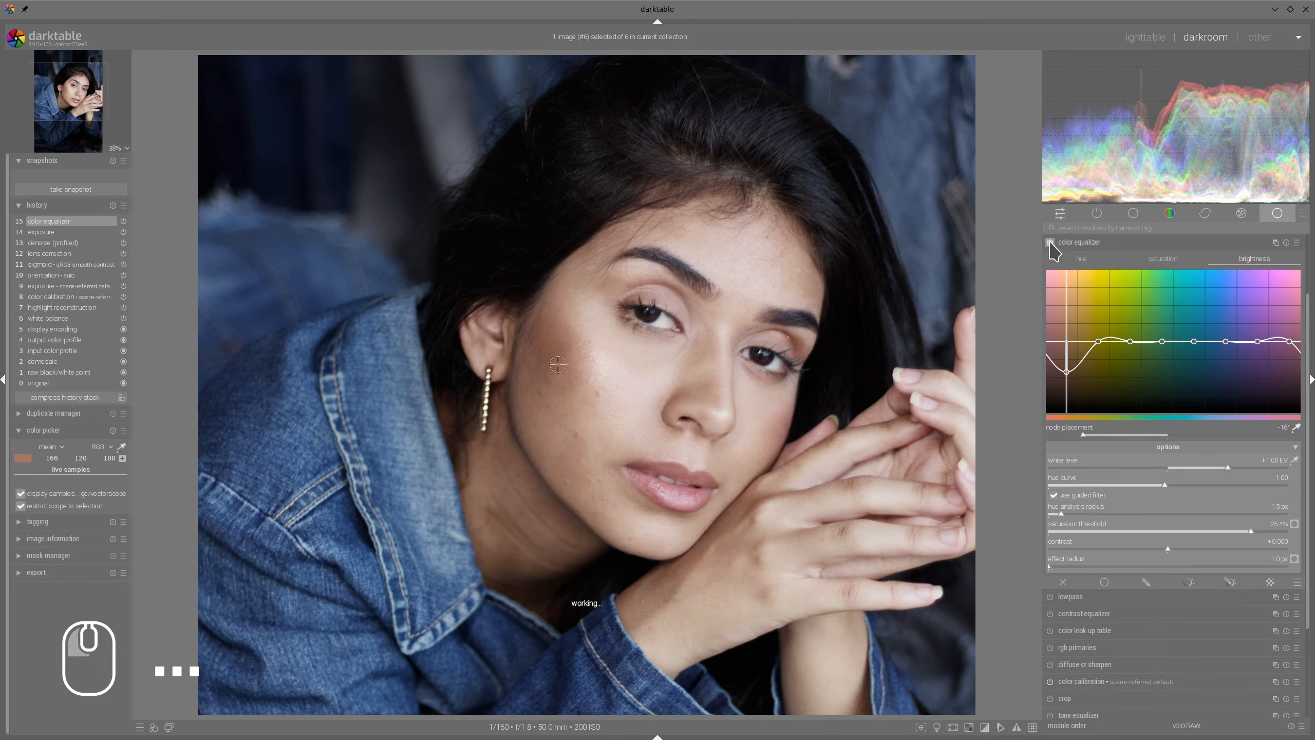
click(1051, 242)
click(1050, 242)
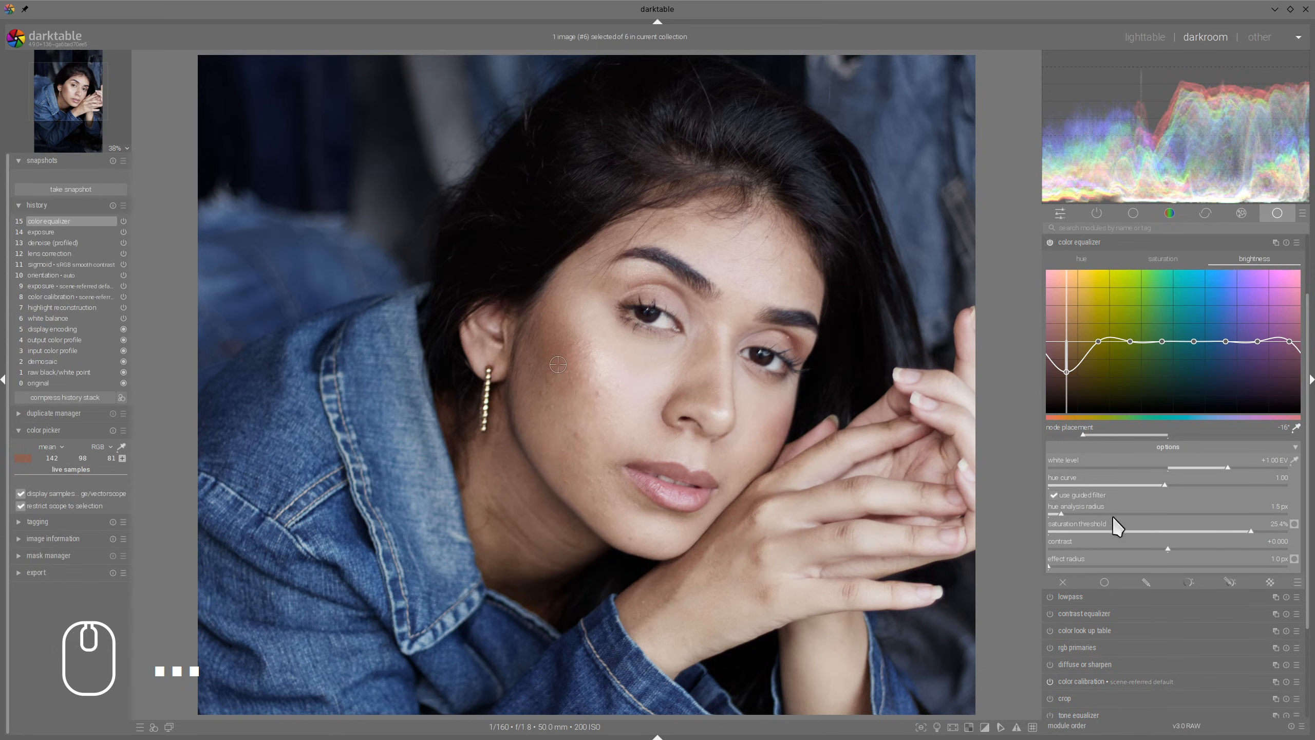
Step: Set contrast to about -0.63 and effect radius to 42.1 px, and compare the face and full portrait with color equalizer off and on
drag(1170, 549, 1126, 567)
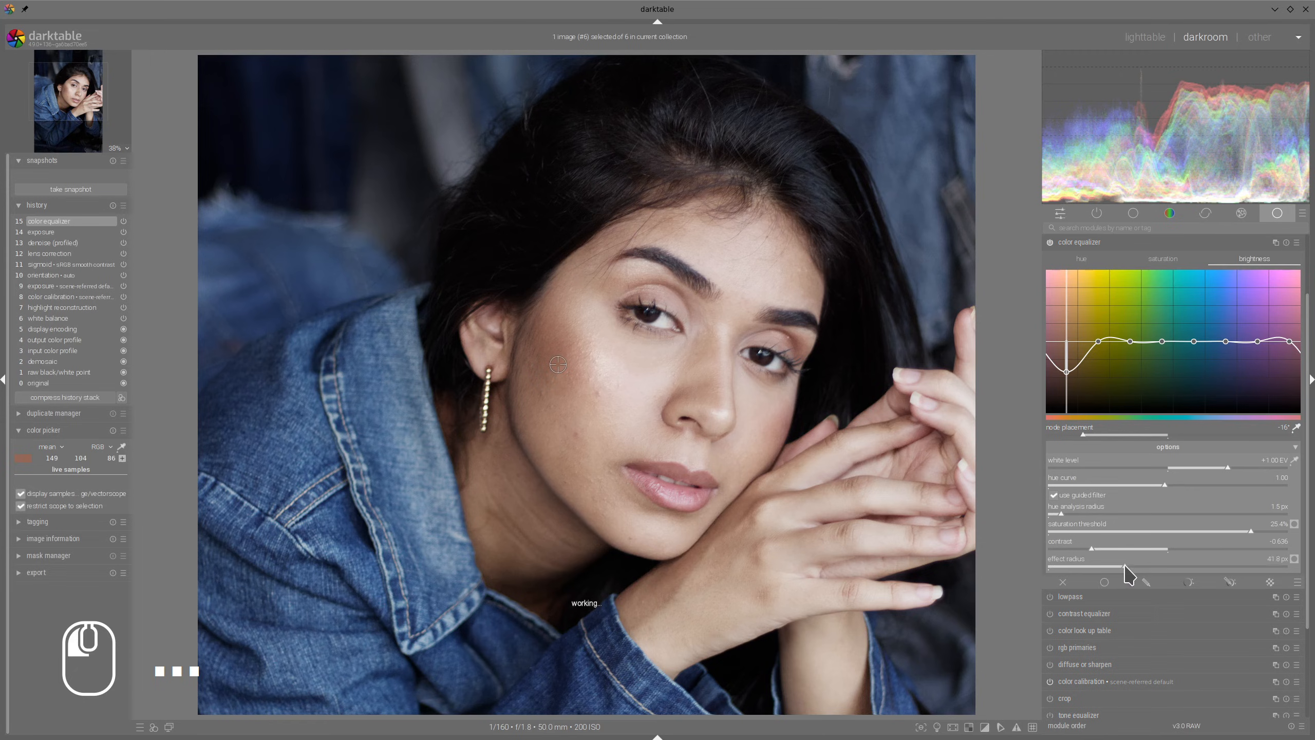
click(1049, 244)
click(1050, 243)
click(1049, 244)
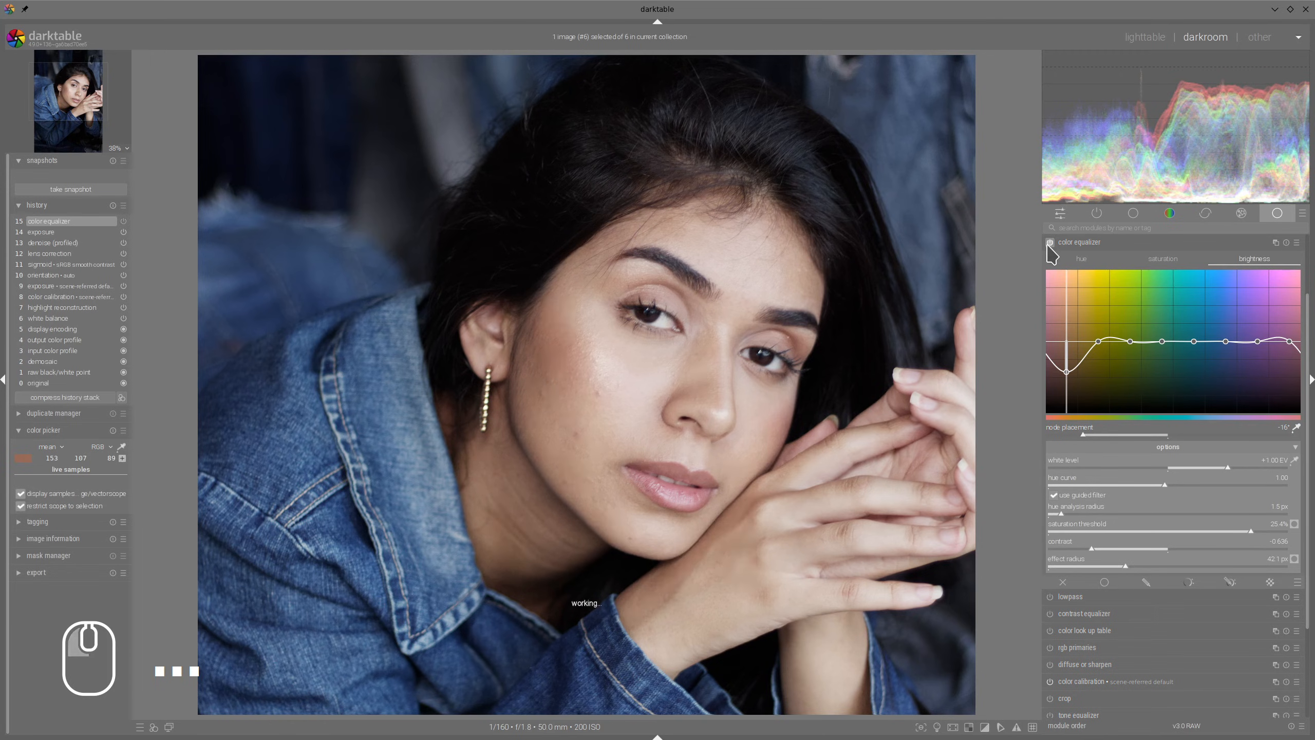
click(1049, 243)
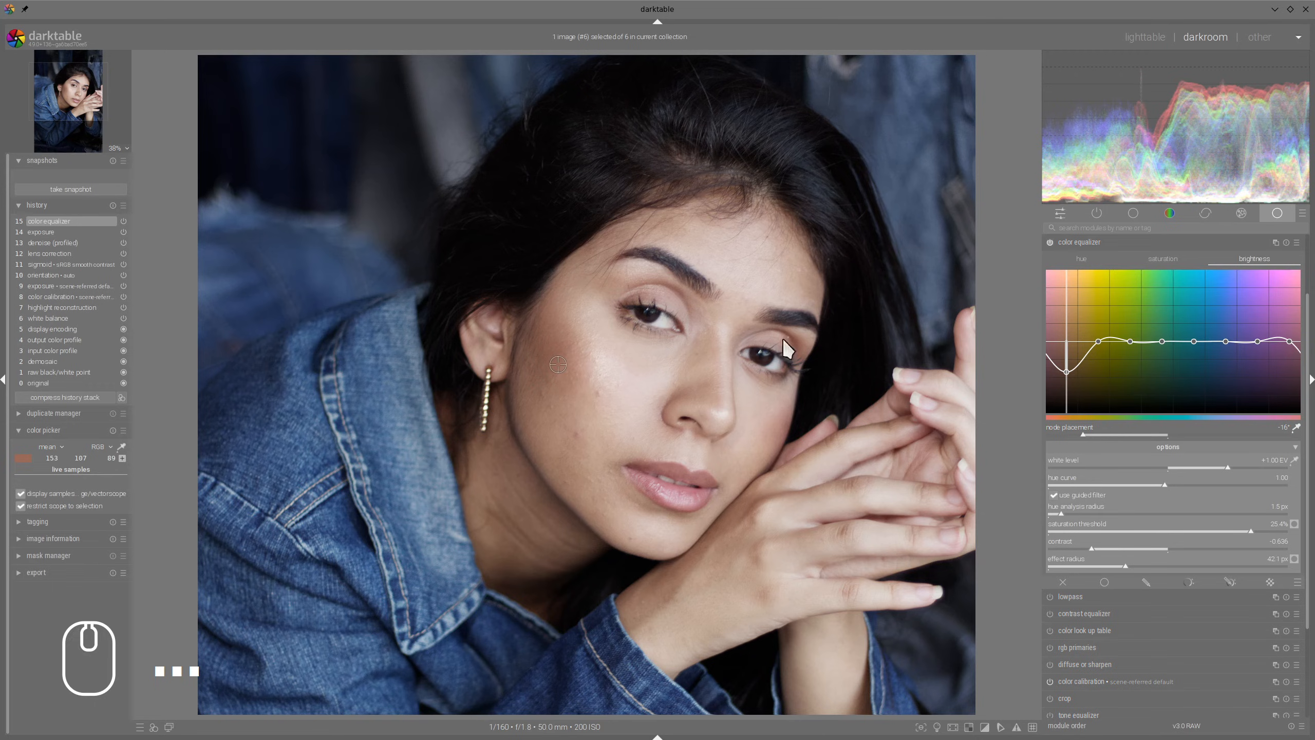
click(1050, 242)
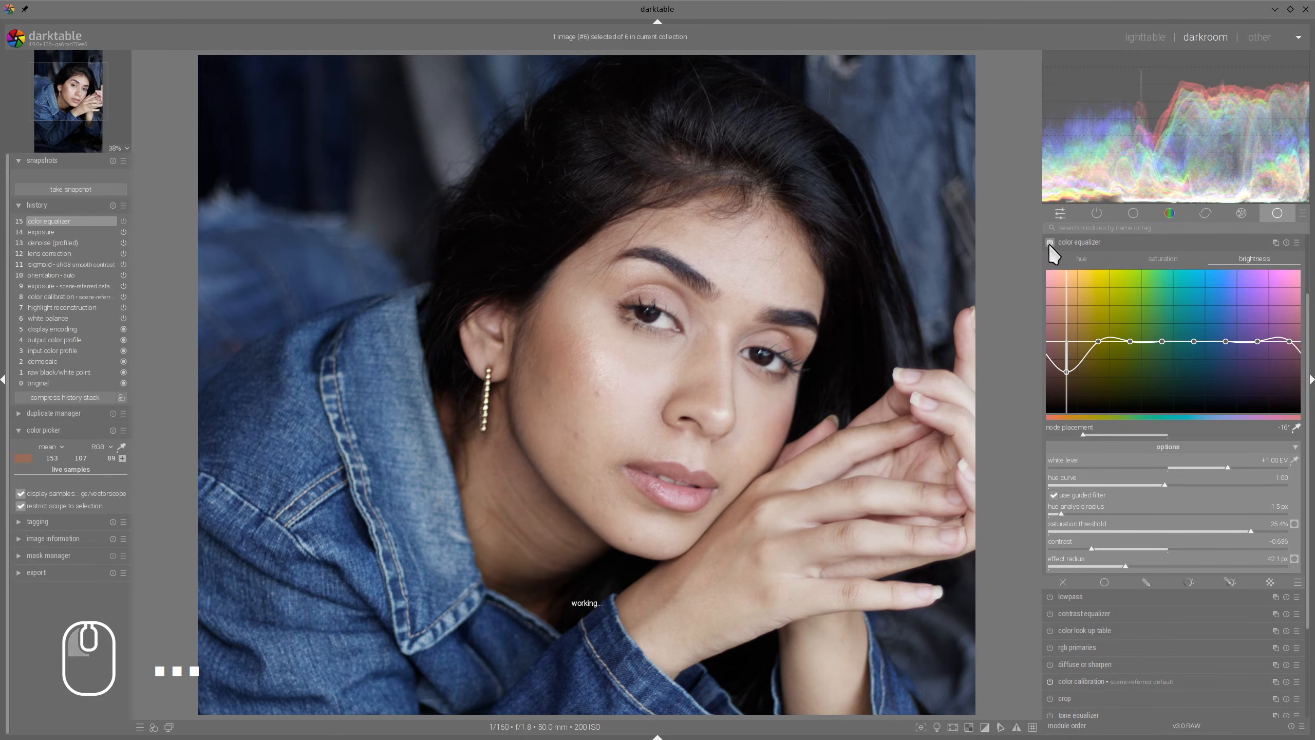
click(1050, 242)
scroll(811, 369, down, 2)
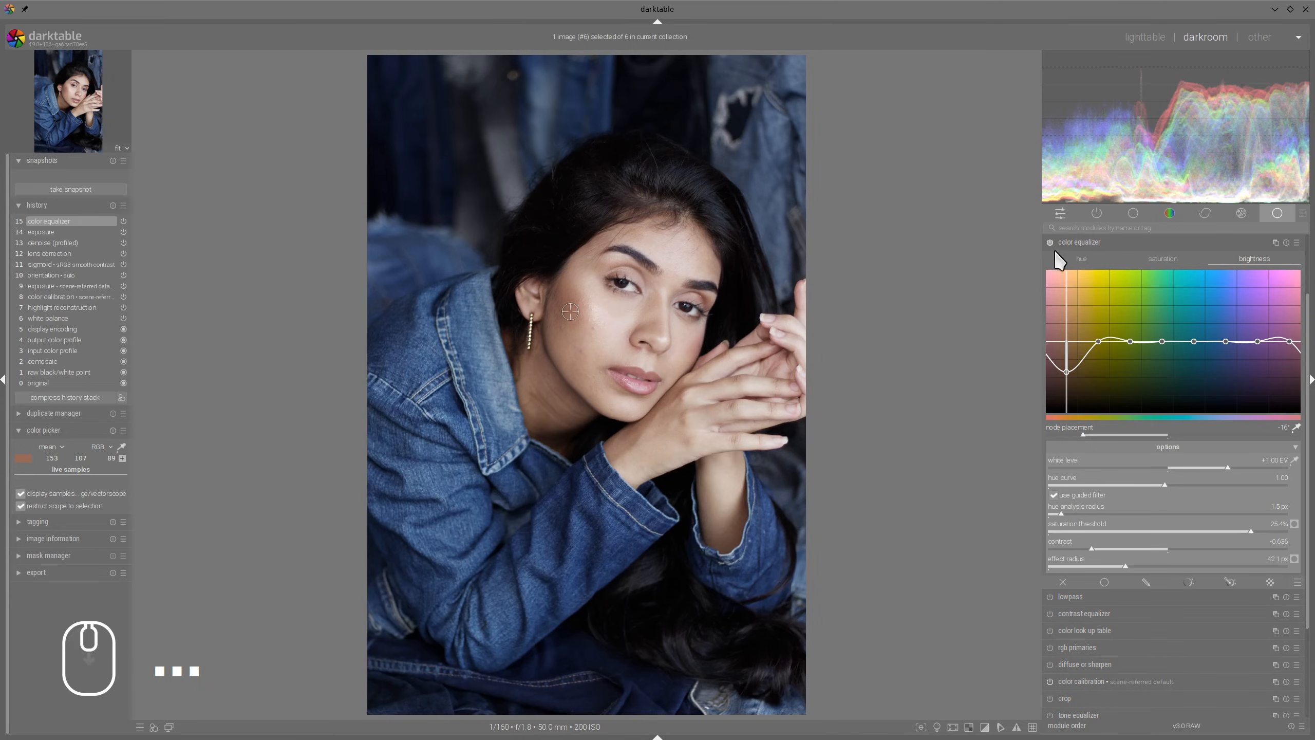
click(1050, 242)
click(1049, 242)
Step: Slightly lower the brightness nodes on both sides of the skin hue, and raise the skin-hue node in the saturation curve
scroll(578, 383, up, 1)
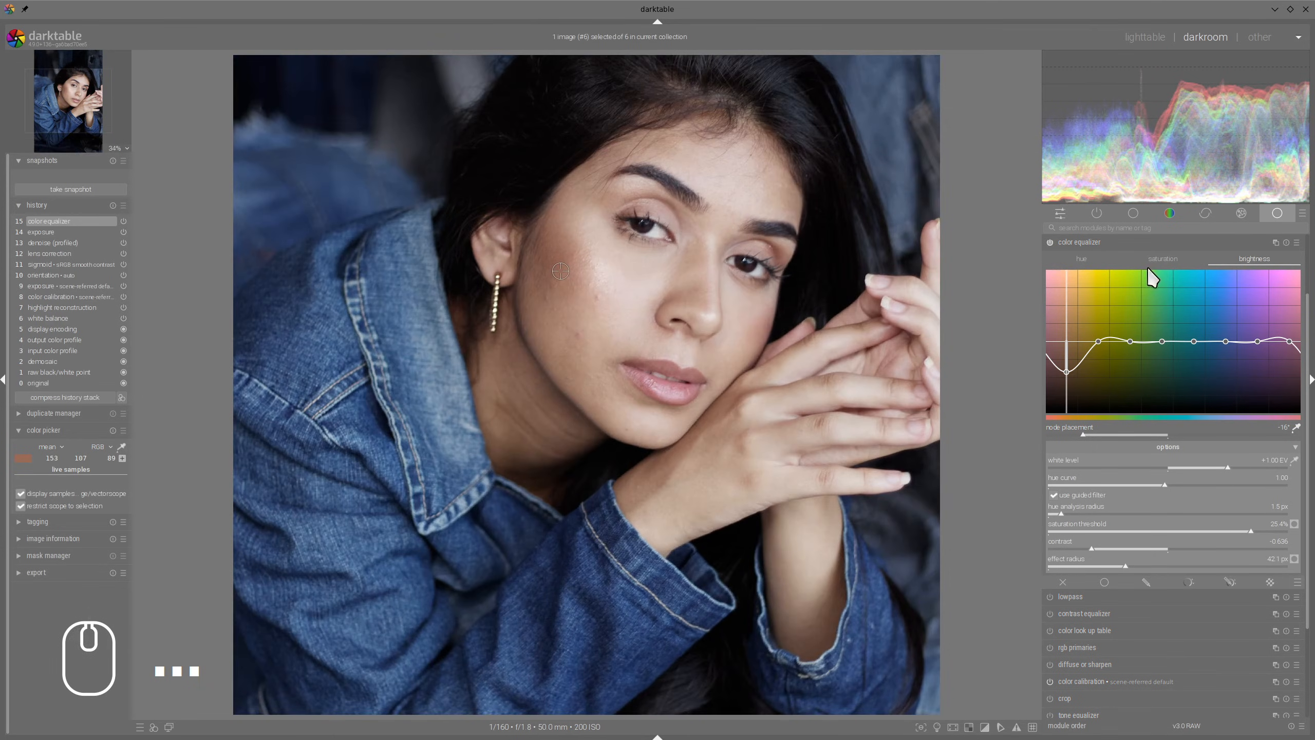
drag(1098, 342, 1099, 347)
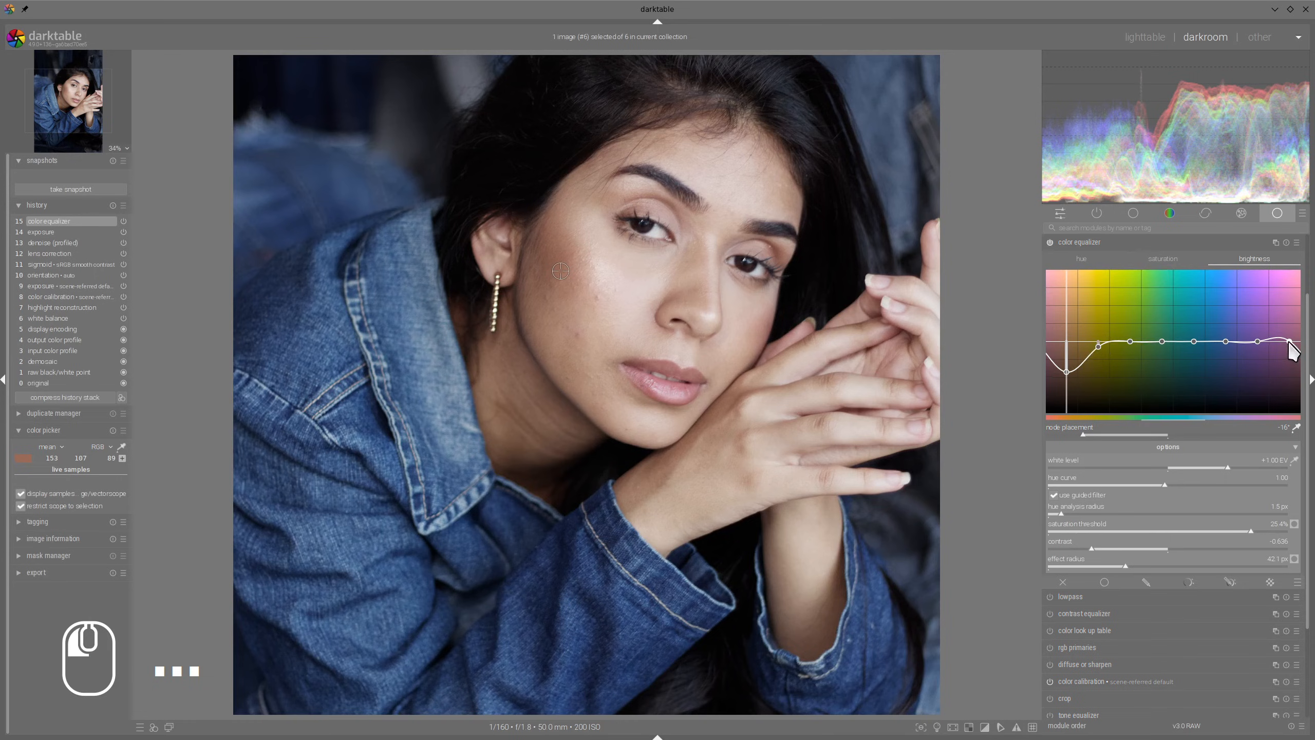
drag(1290, 343, 1291, 347)
click(1139, 259)
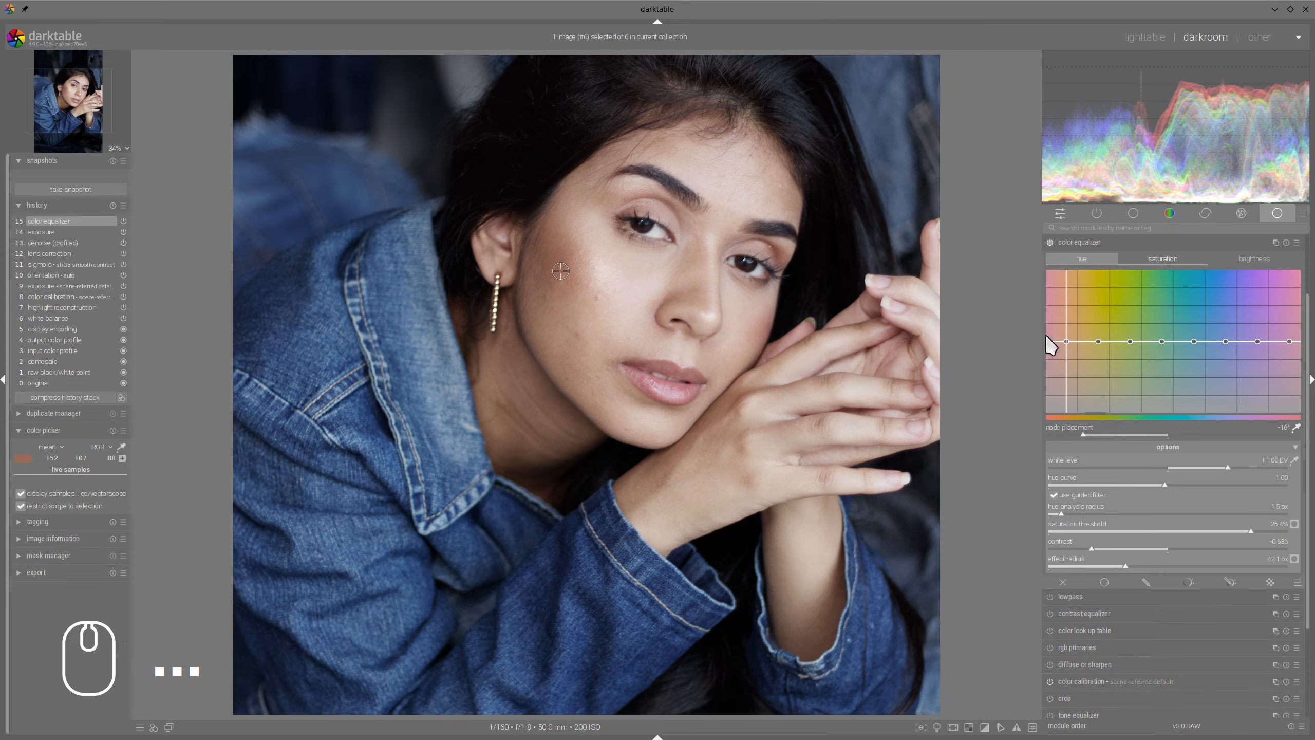
drag(1066, 345, 1067, 329)
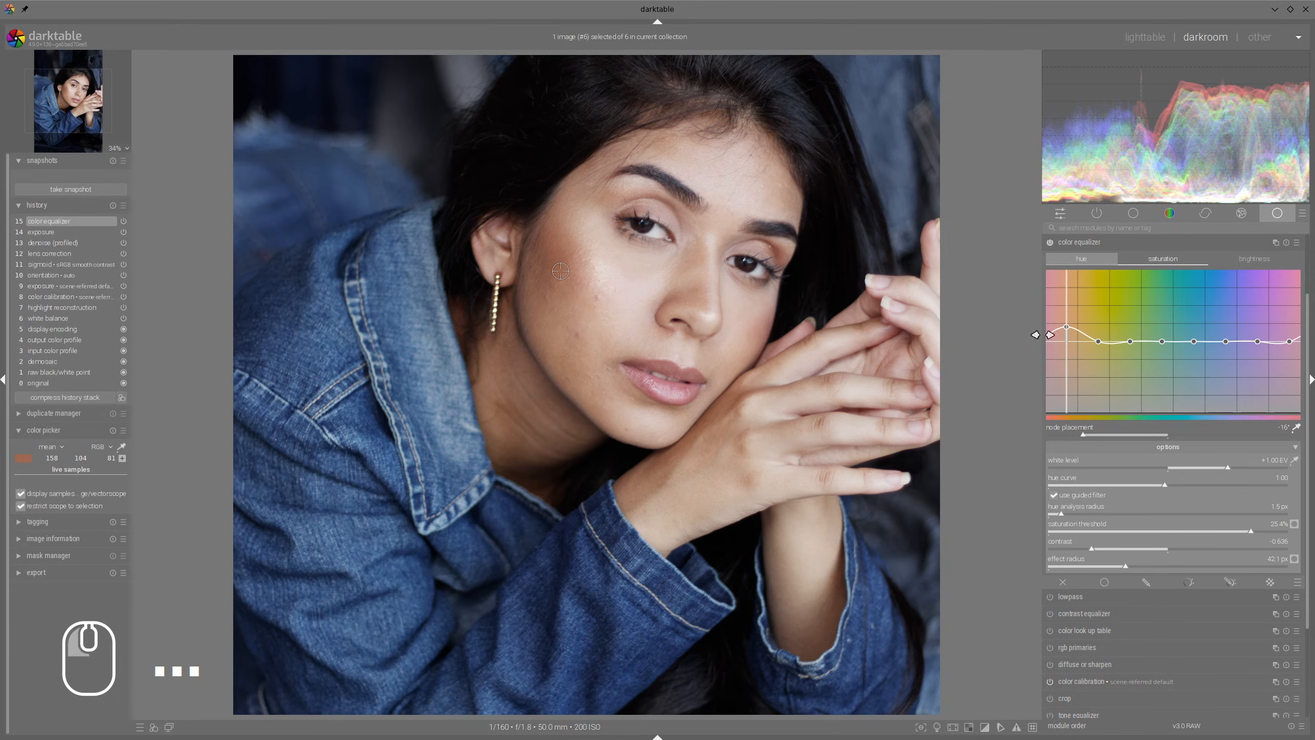
Step: Compare the whole portrait with color equalizer switched off and on, and deactivate the module's hue picker
scroll(756, 363, down, 2)
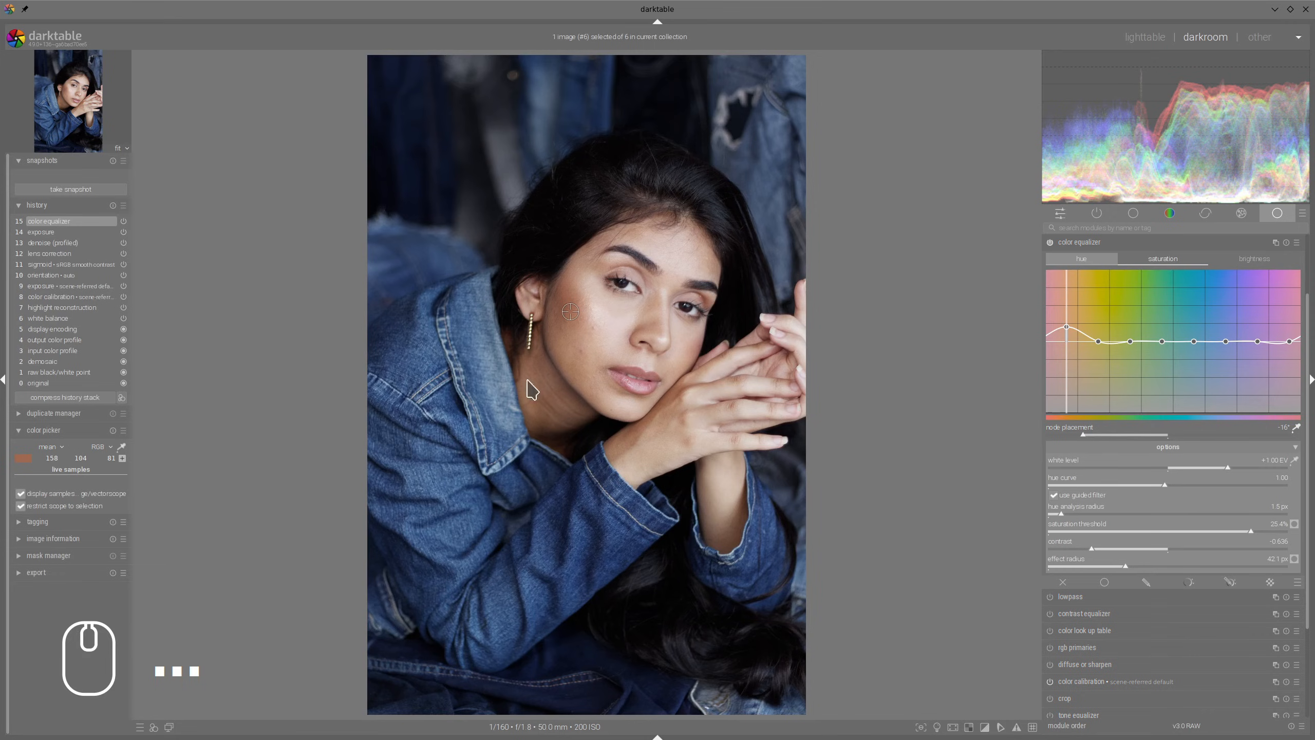
click(1053, 242)
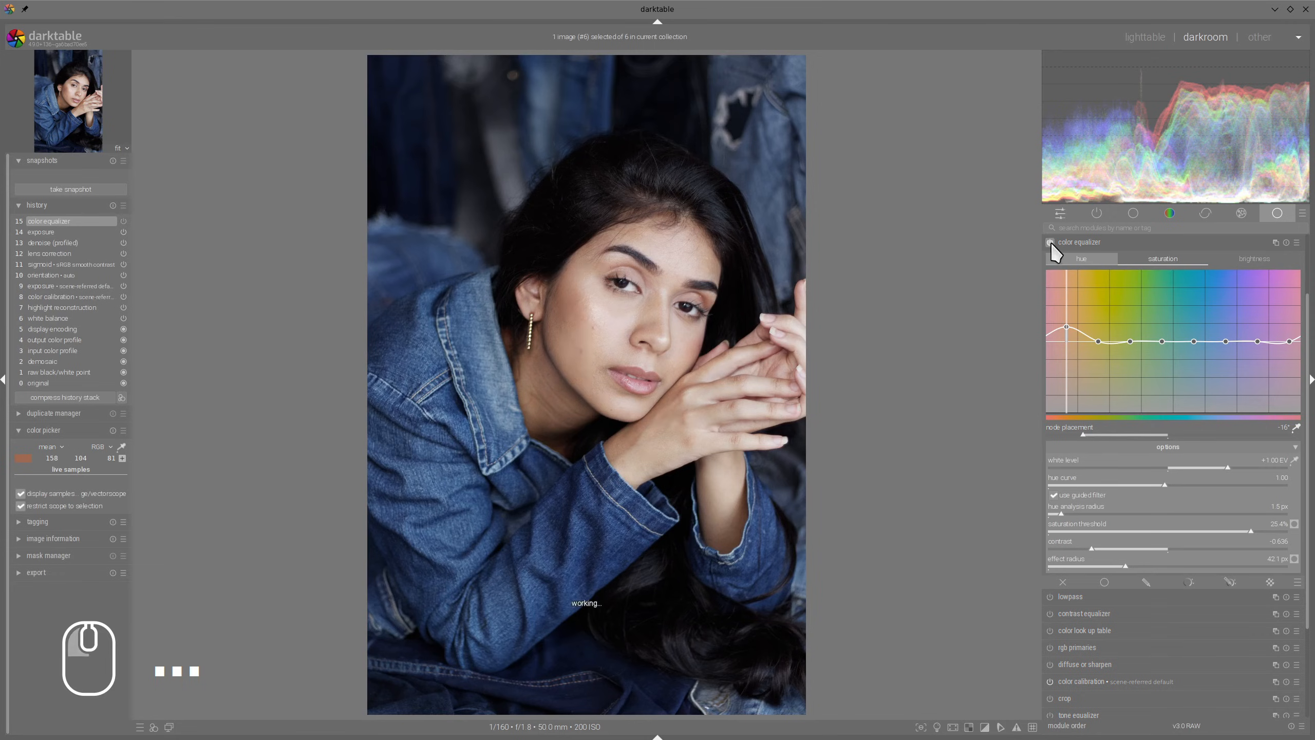
click(1052, 243)
click(1052, 242)
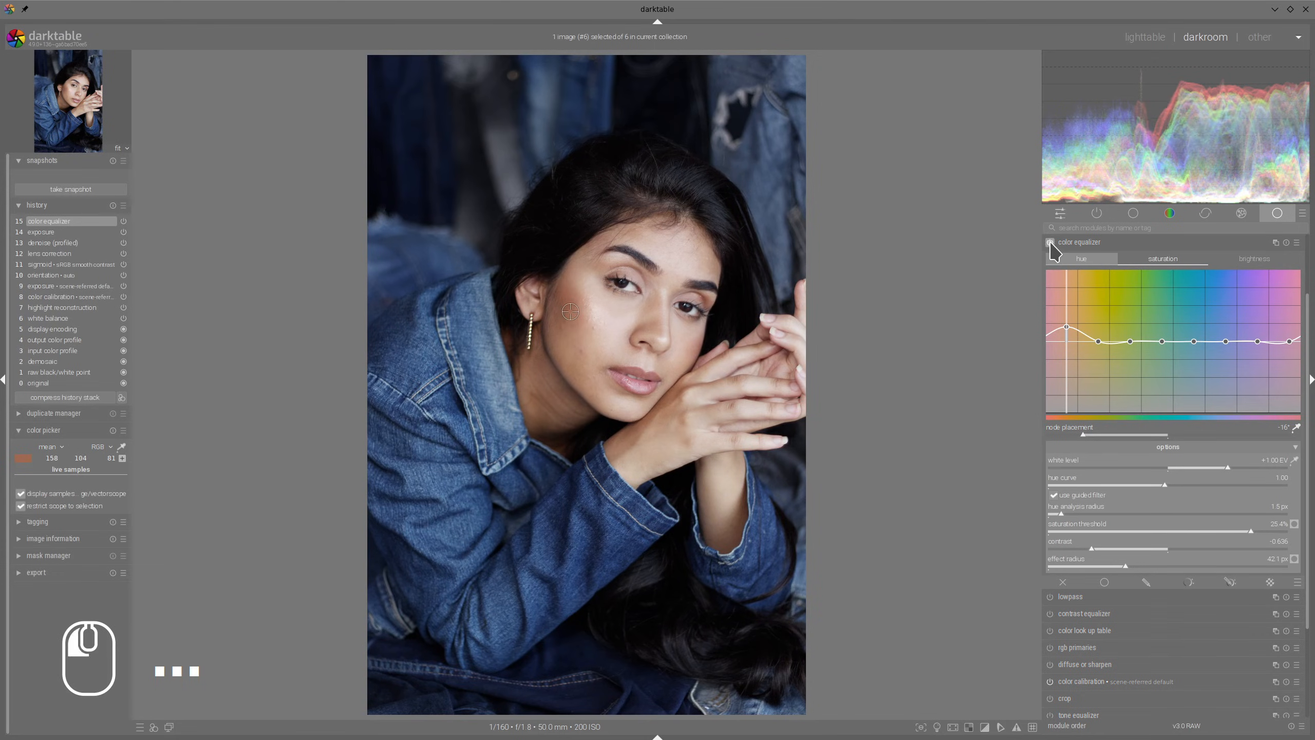
click(1296, 427)
click(1051, 243)
click(1050, 242)
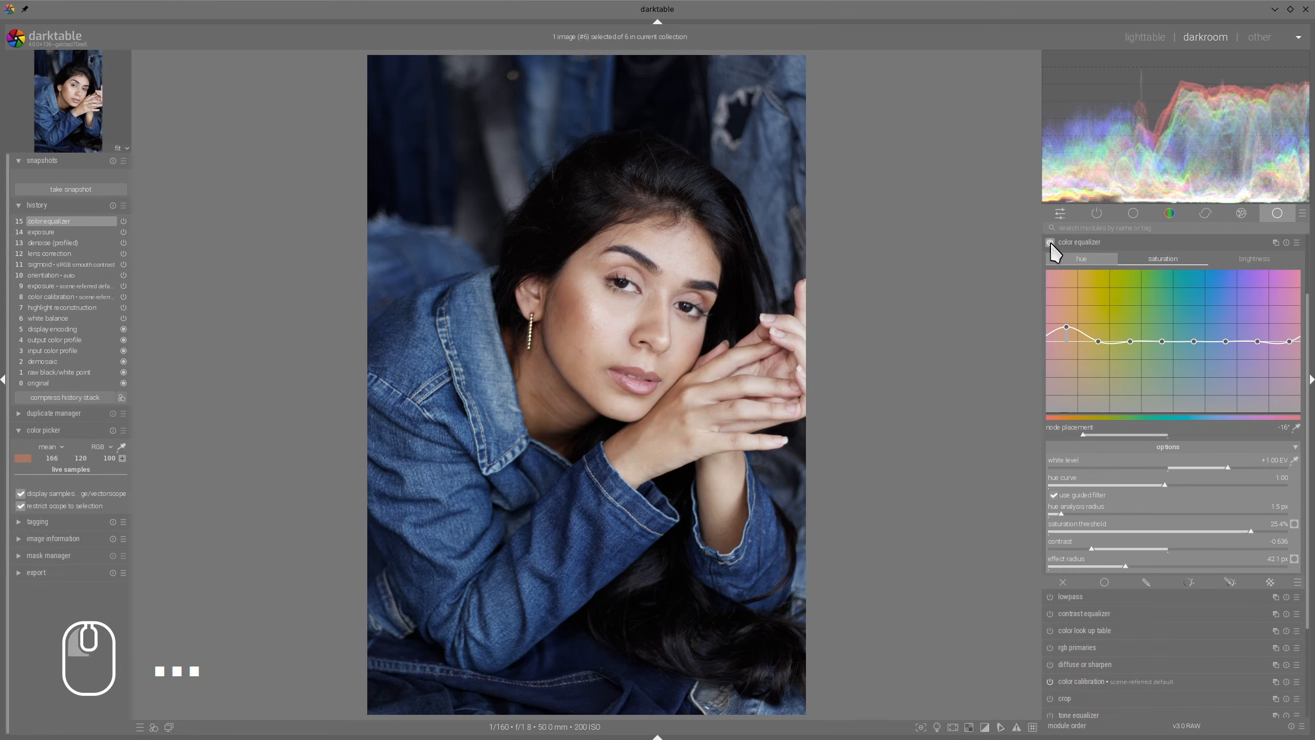
click(1050, 241)
click(1050, 242)
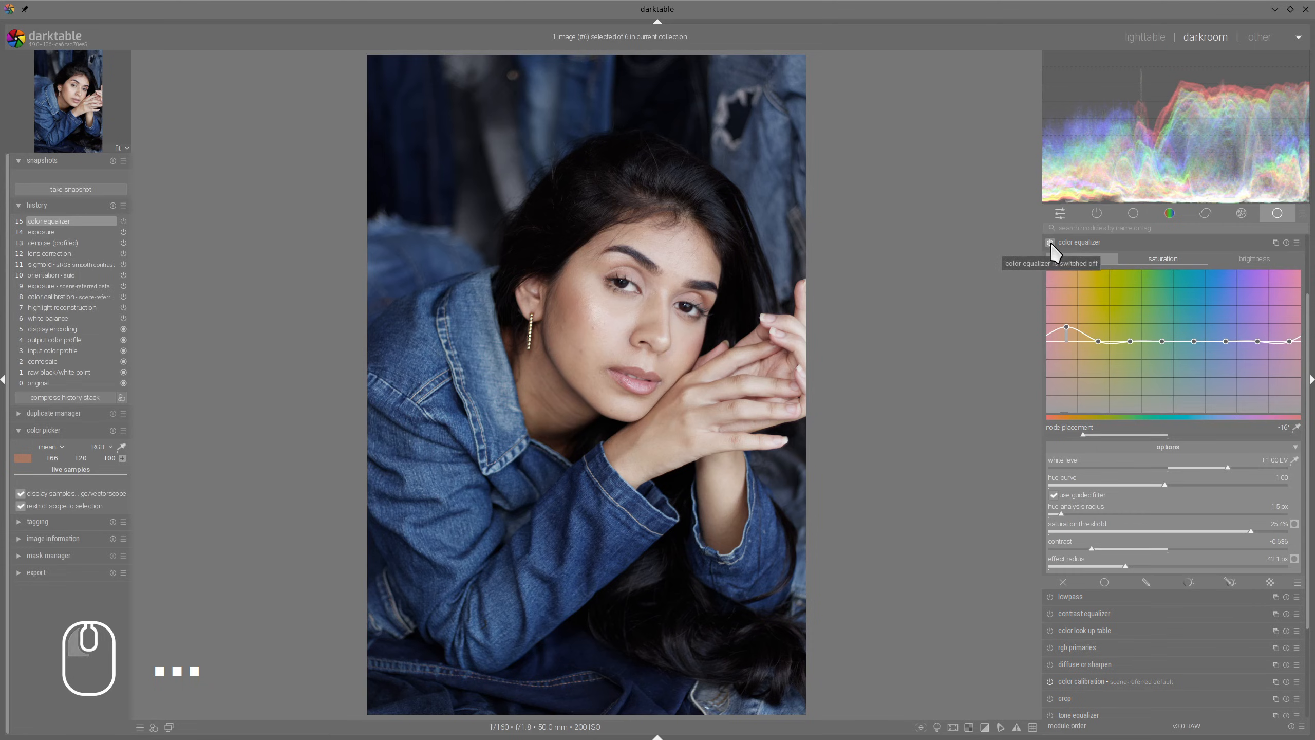
click(1050, 241)
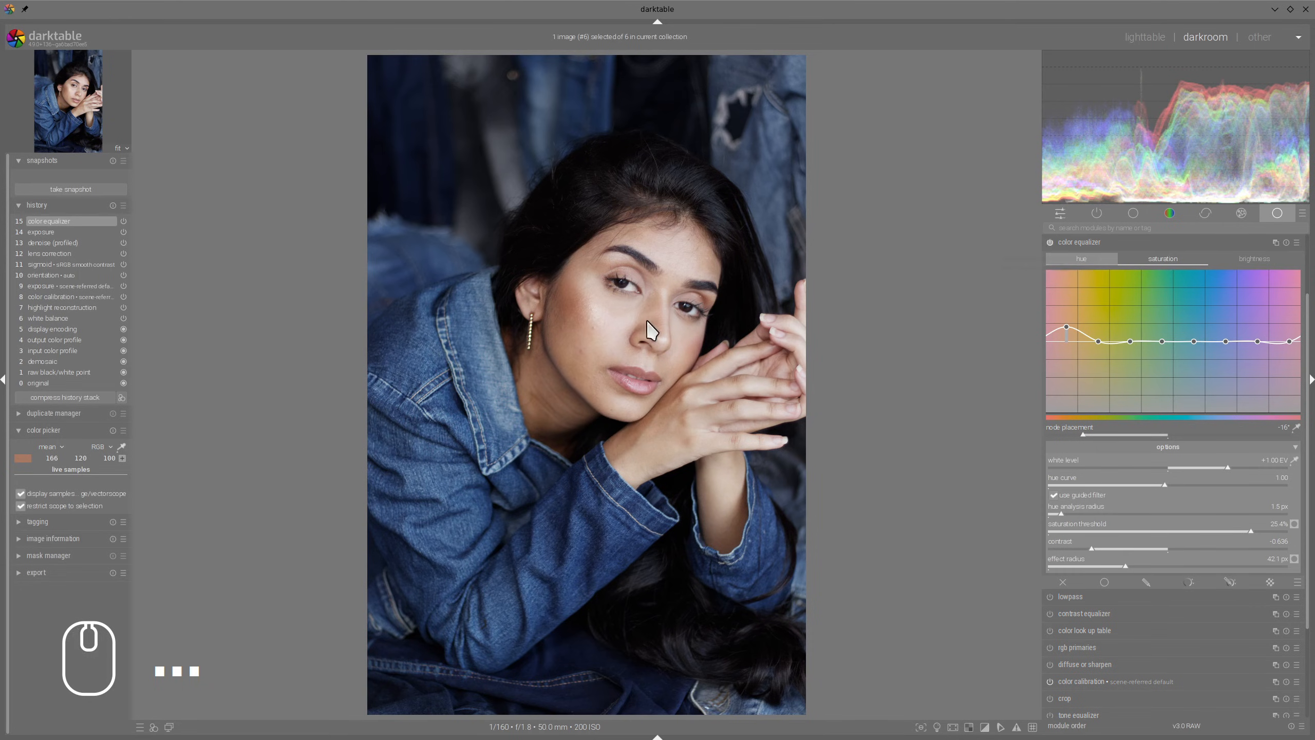
Step: Lower the skin-tone node slightly in the hue graph and set the hue curve option to 0.23
scroll(647, 326, up, 4)
click(1087, 259)
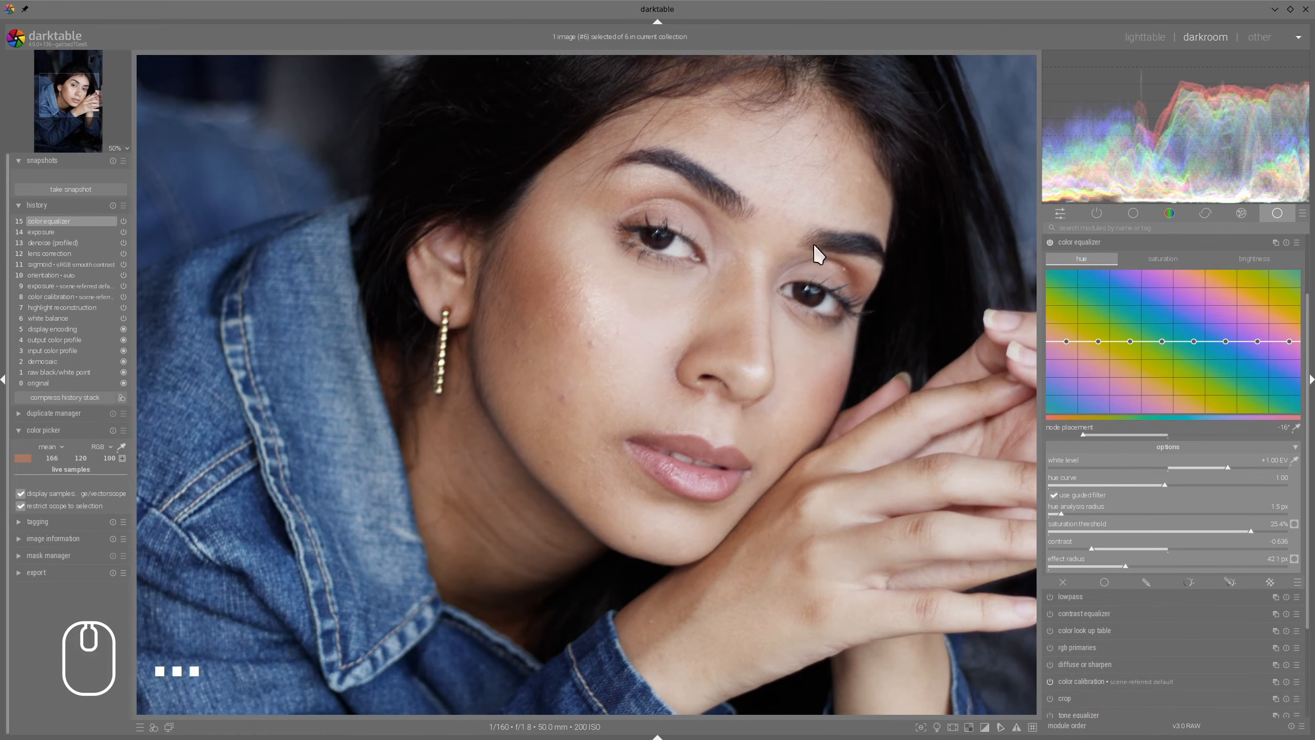
click(1066, 343)
drag(1067, 343, 1067, 347)
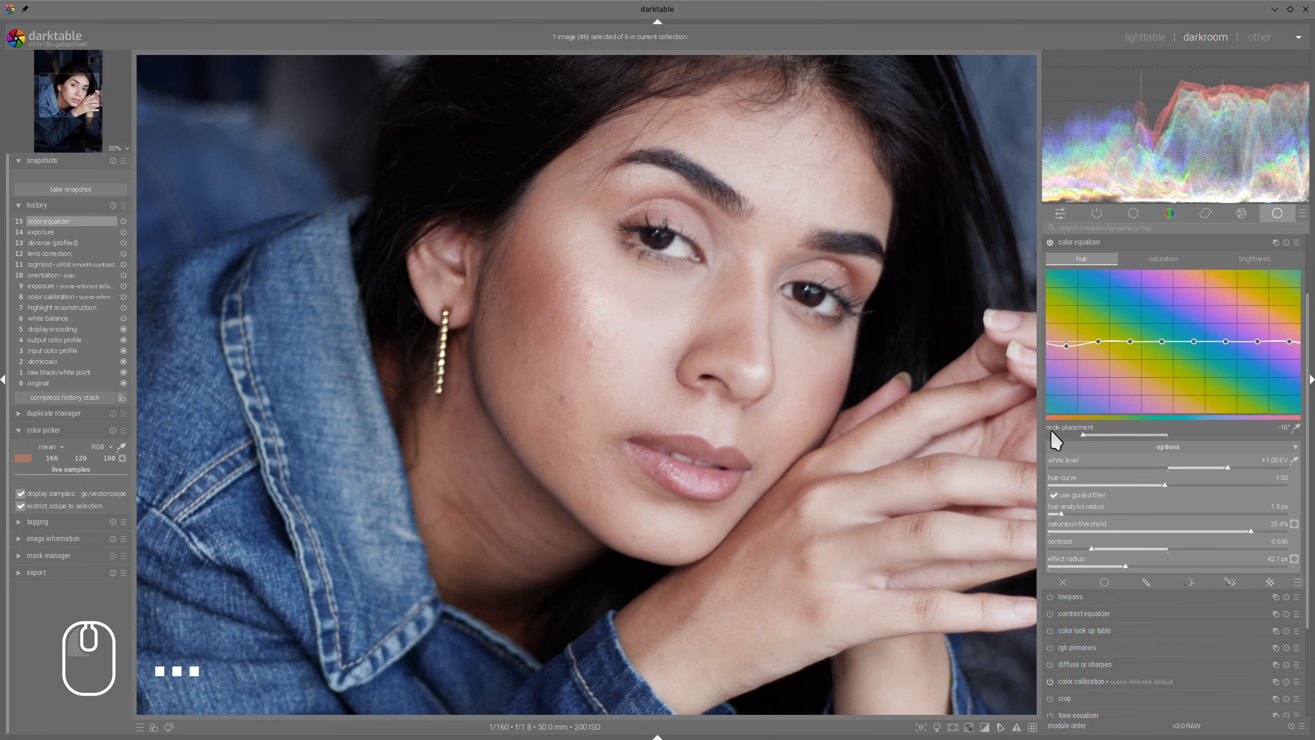
drag(1166, 485, 1073, 489)
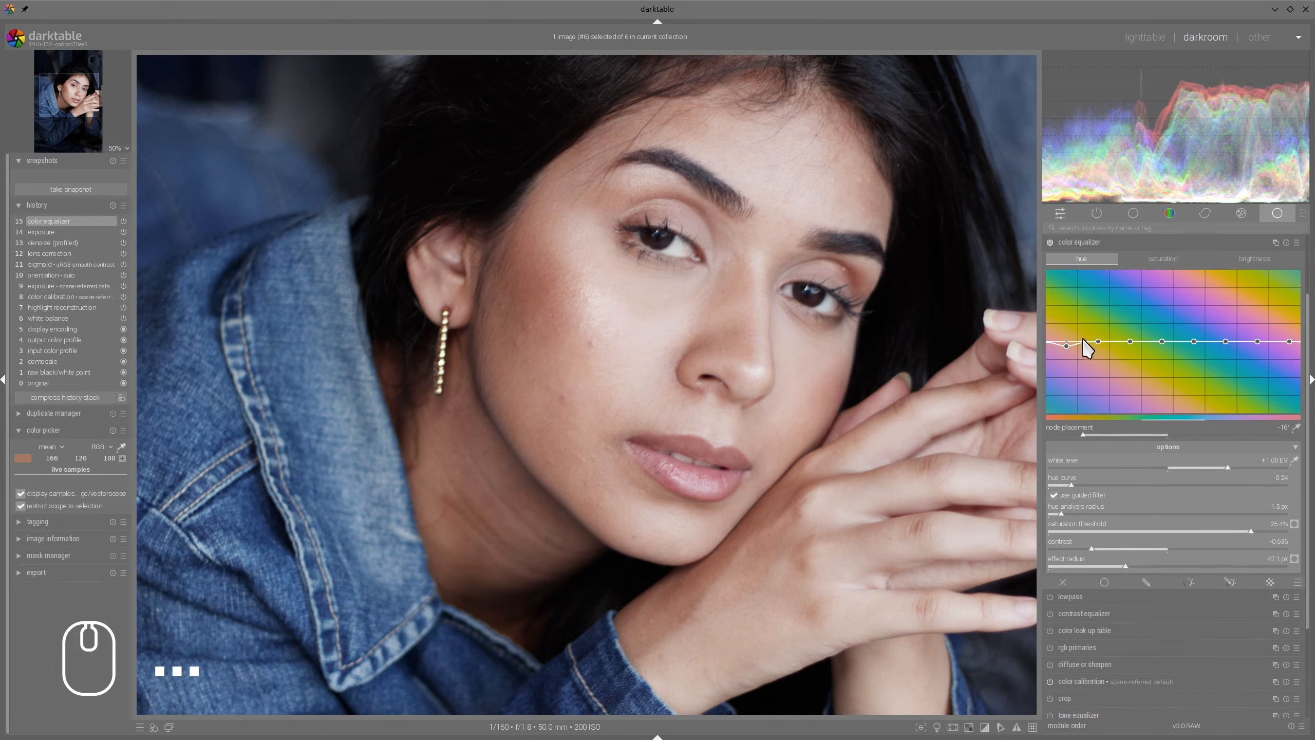
key(shift+super)
click(1072, 486)
click(1066, 346)
Step: Check the skin's hue shift by switching color equalizer off and on, up close and over the full frame
click(1049, 242)
click(1050, 243)
click(1050, 242)
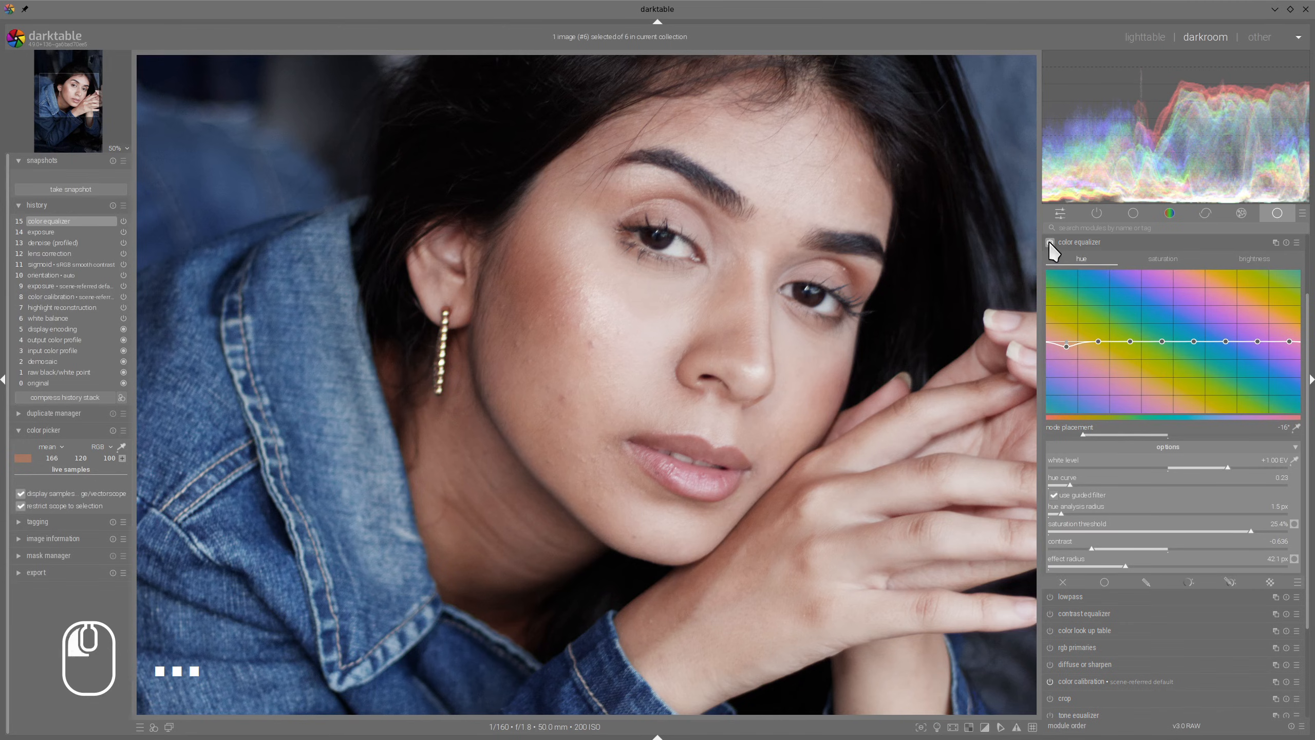
click(1050, 243)
click(1050, 243)
scroll(574, 365, down, 1)
scroll(578, 374, down, 1)
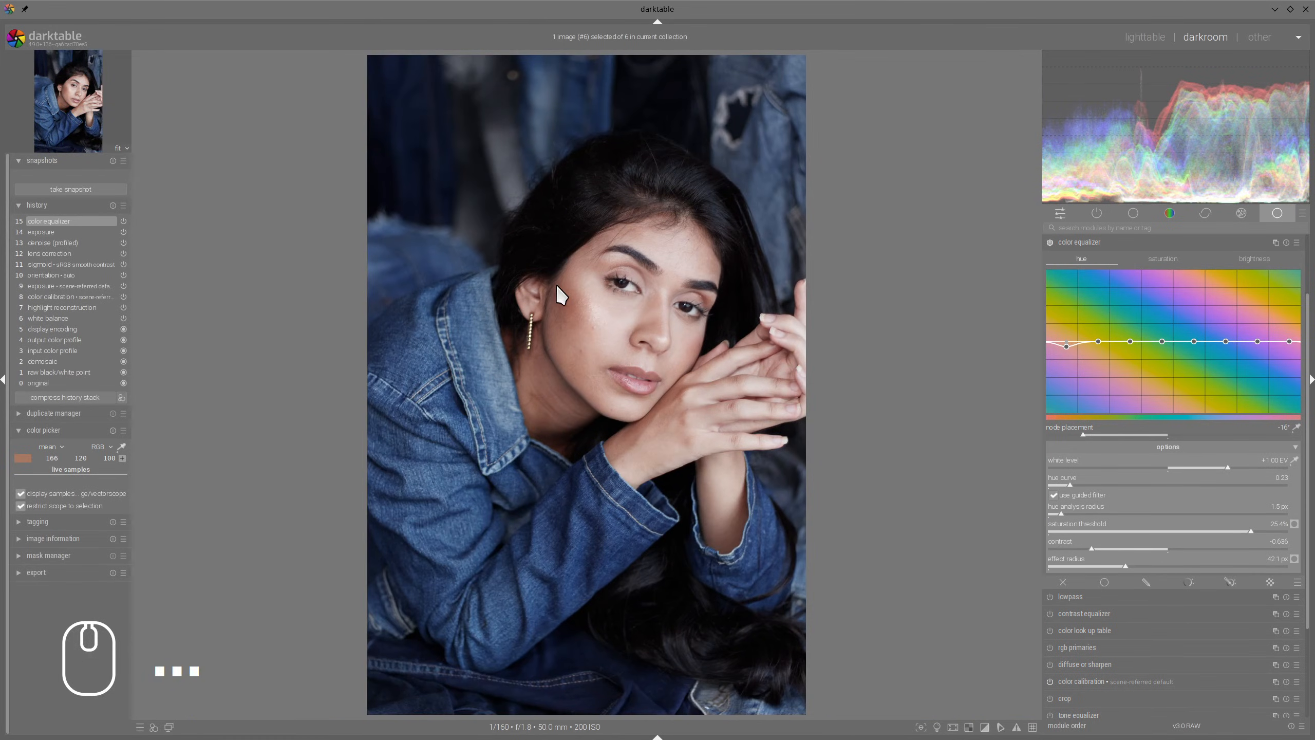
Step: Sample the denim jacket's blue with the hue picker and lower the two nodes around it in the hue graph
scroll(556, 285, up, 2)
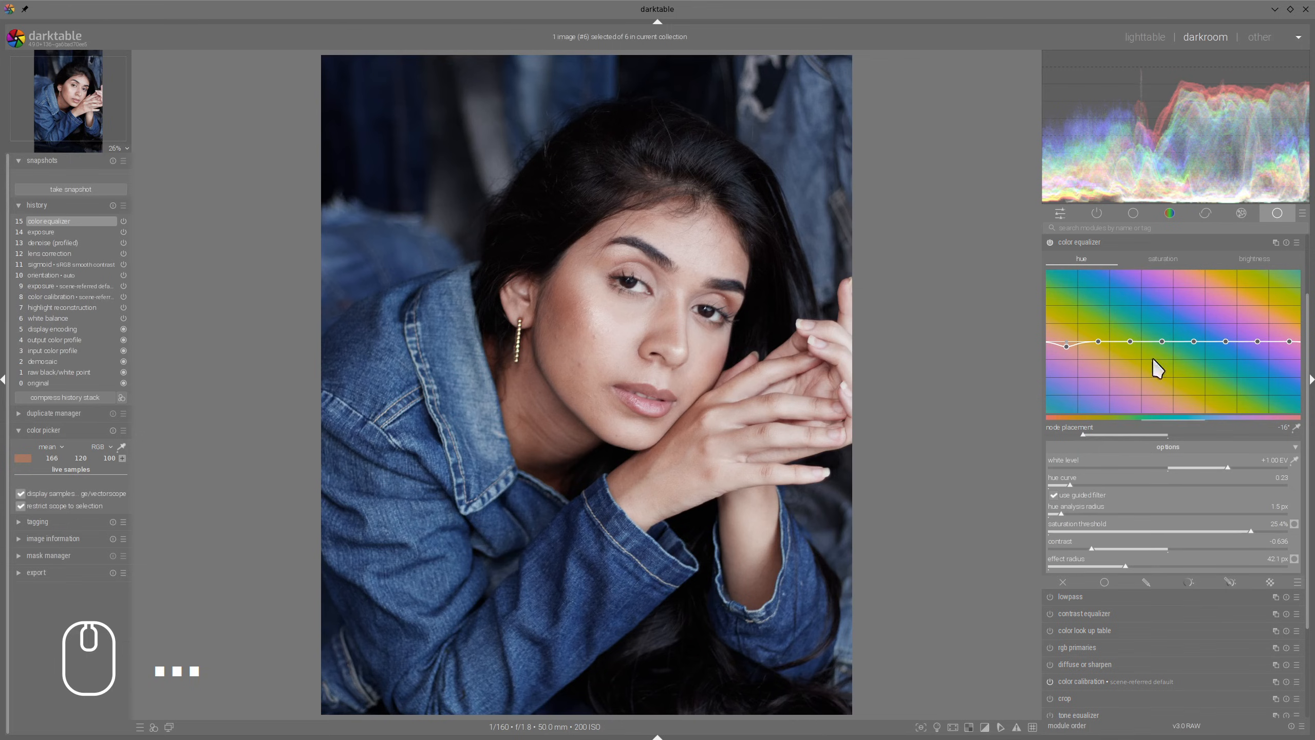
click(1297, 428)
mouse_move(599, 564)
mouse_down()
mouse_move(436, 388)
mouse_move(358, 371)
mouse_up()
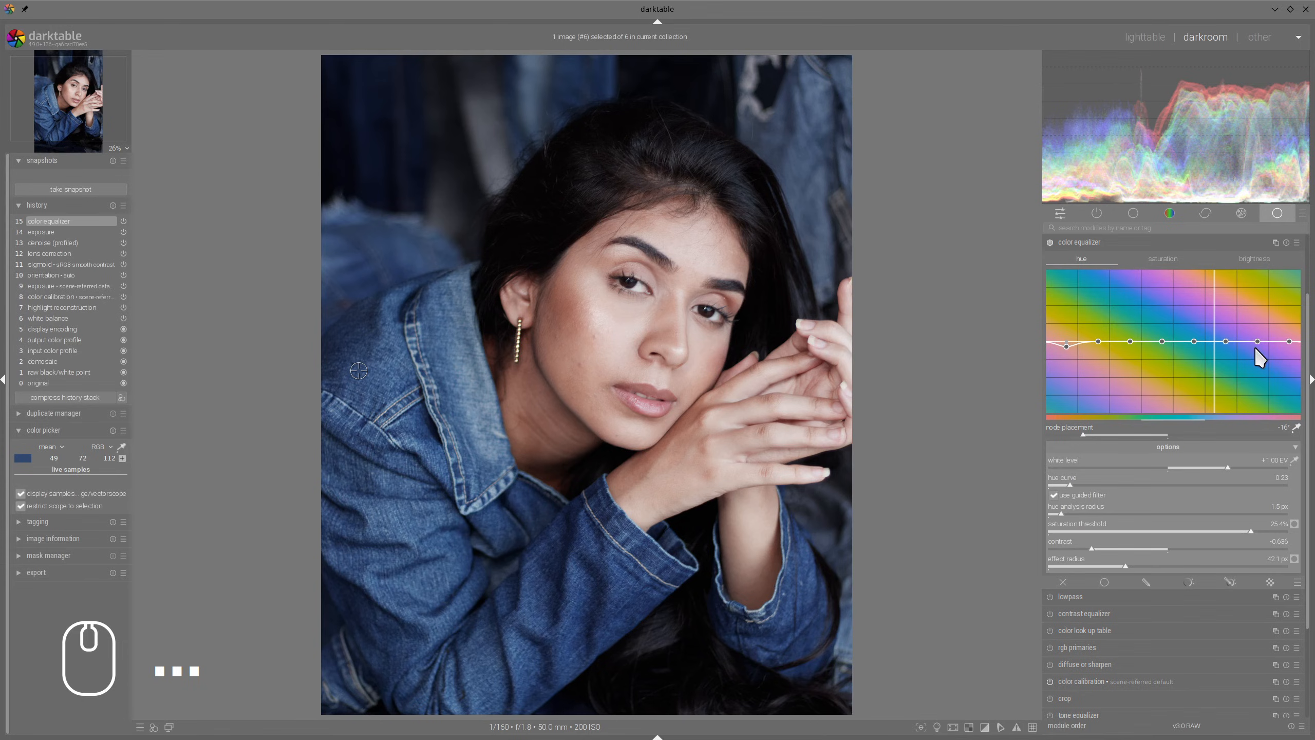
drag(1226, 342, 1226, 347)
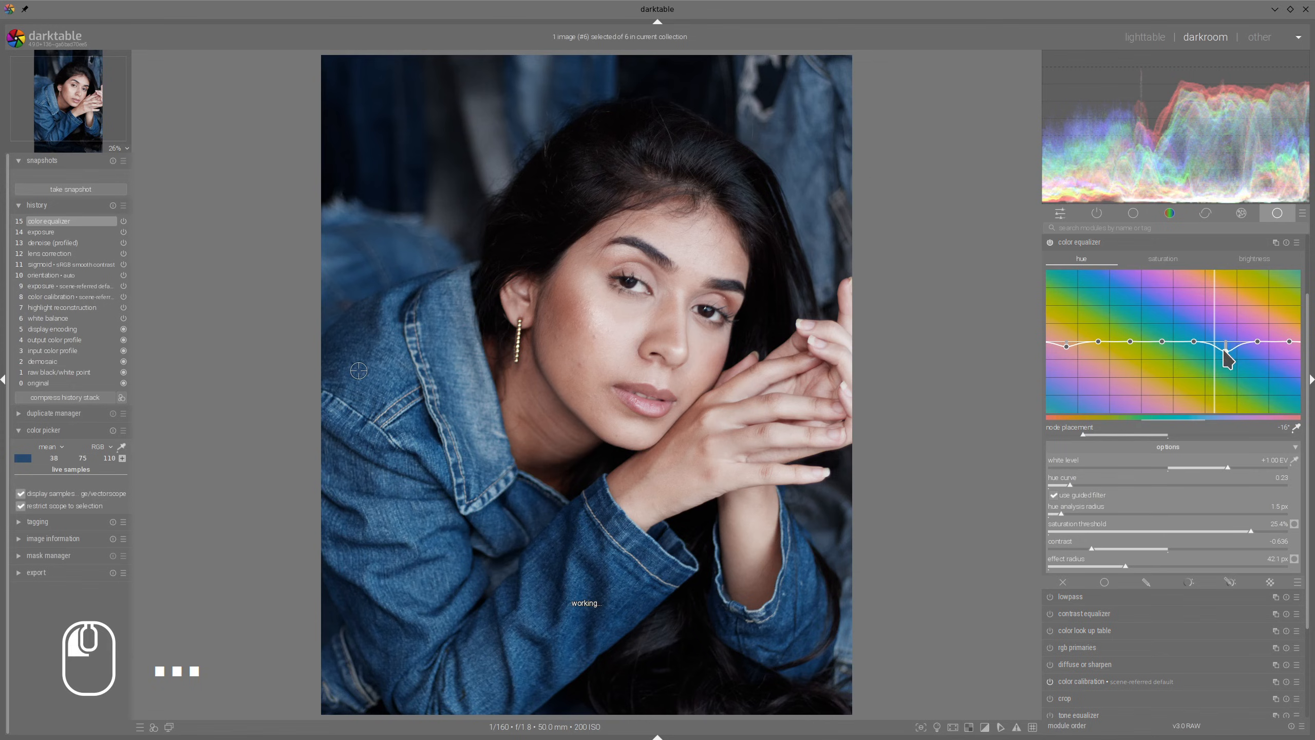
drag(1196, 342, 1200, 348)
Step: Compare the denim's hue shift across the full portrait with color equalizer switched off and on
click(1050, 242)
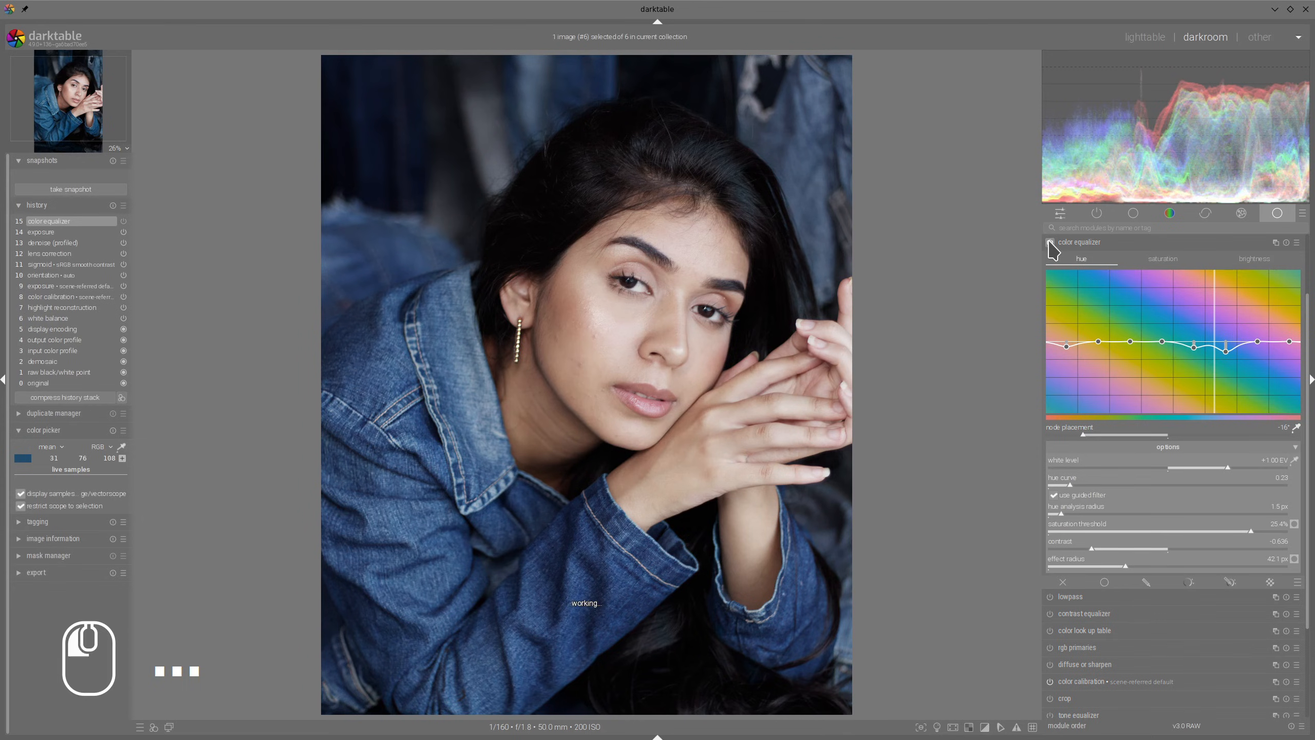
scroll(748, 320, down, 1)
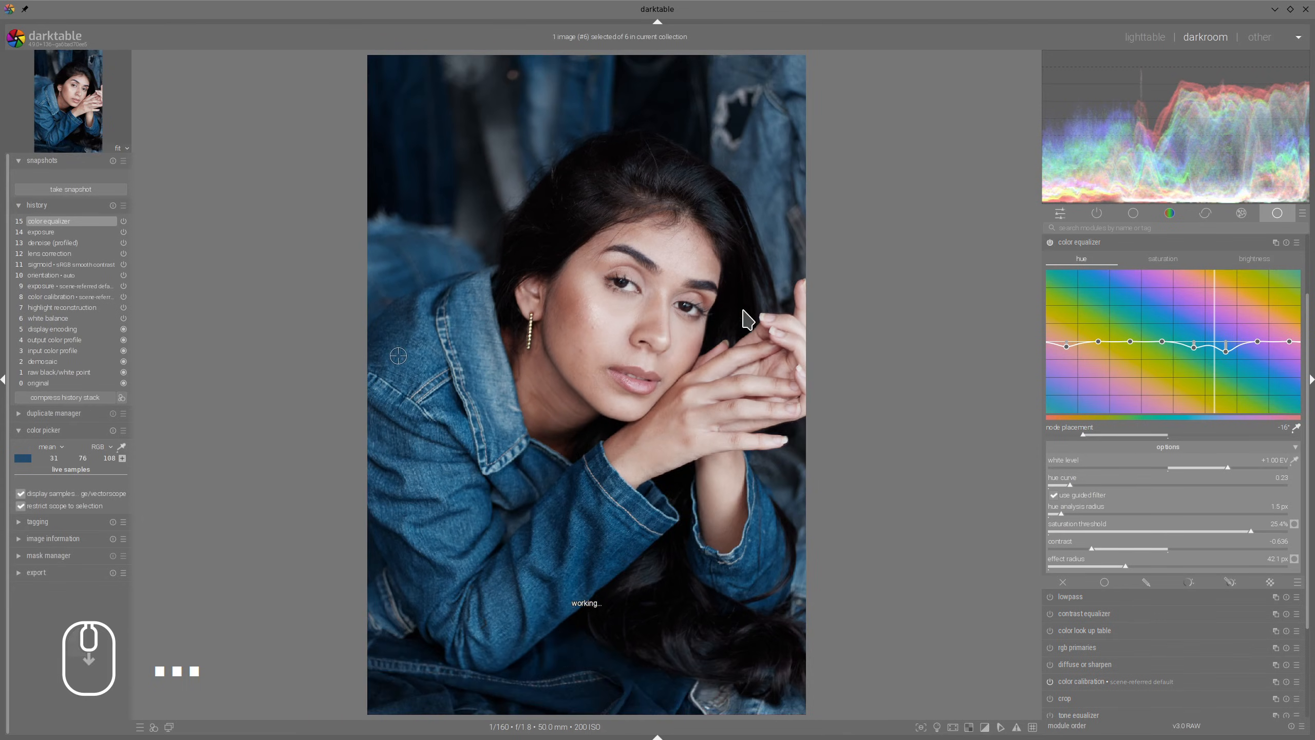
click(1052, 242)
click(1051, 242)
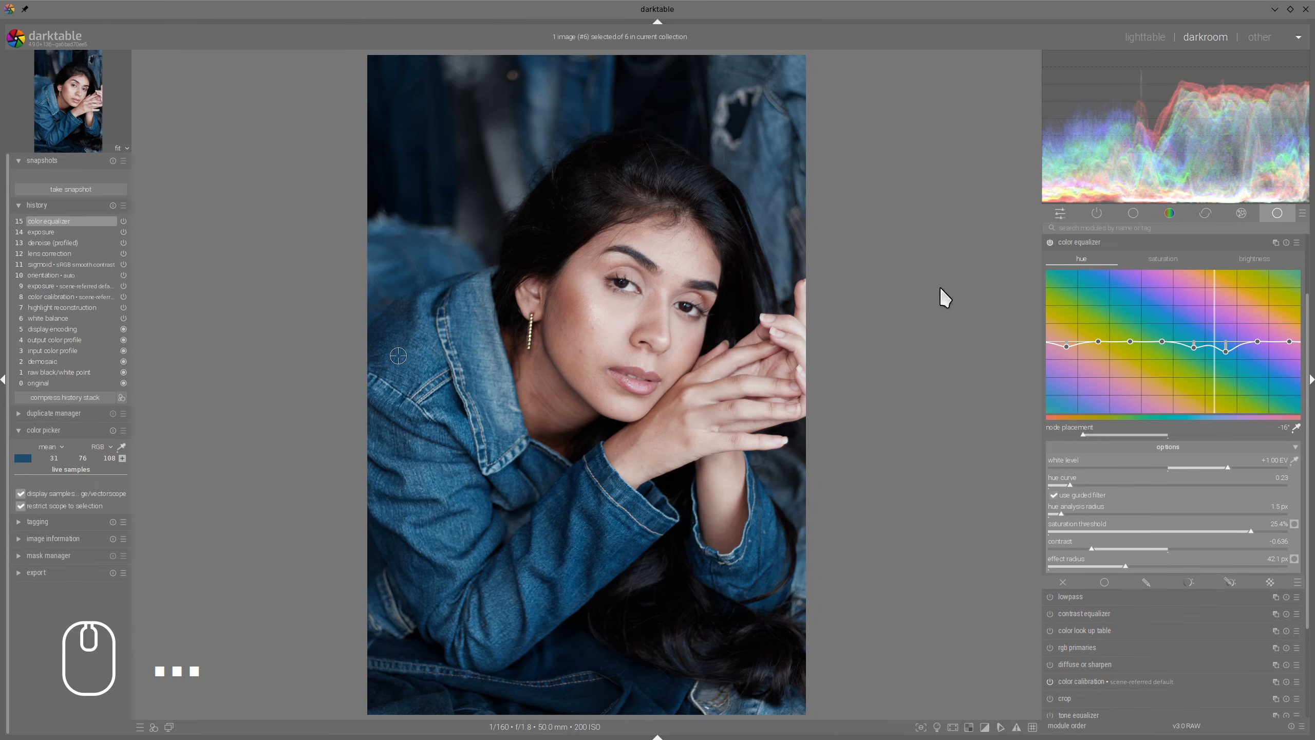
Step: Set the hue curve option to 0.16 and compare the portrait with color equalizer switched off and on
drag(1071, 485, 1067, 485)
click(1052, 240)
click(1052, 240)
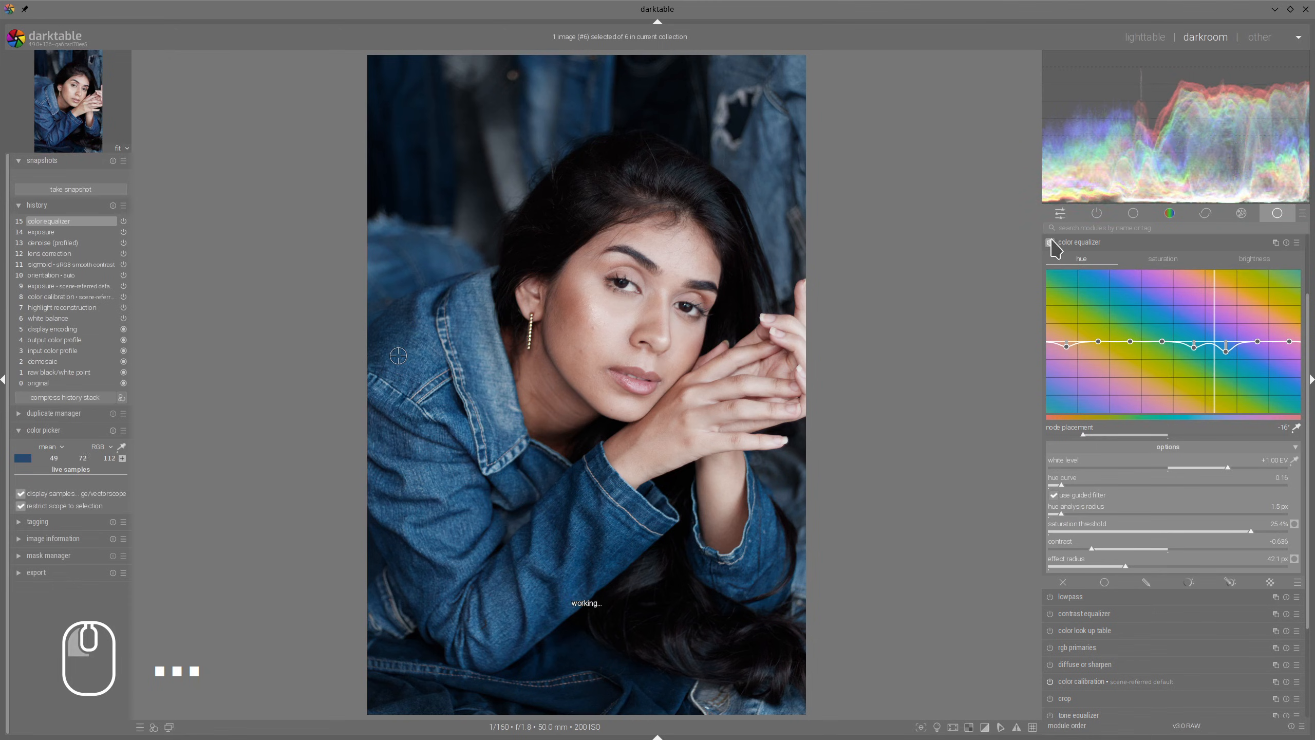
click(1052, 240)
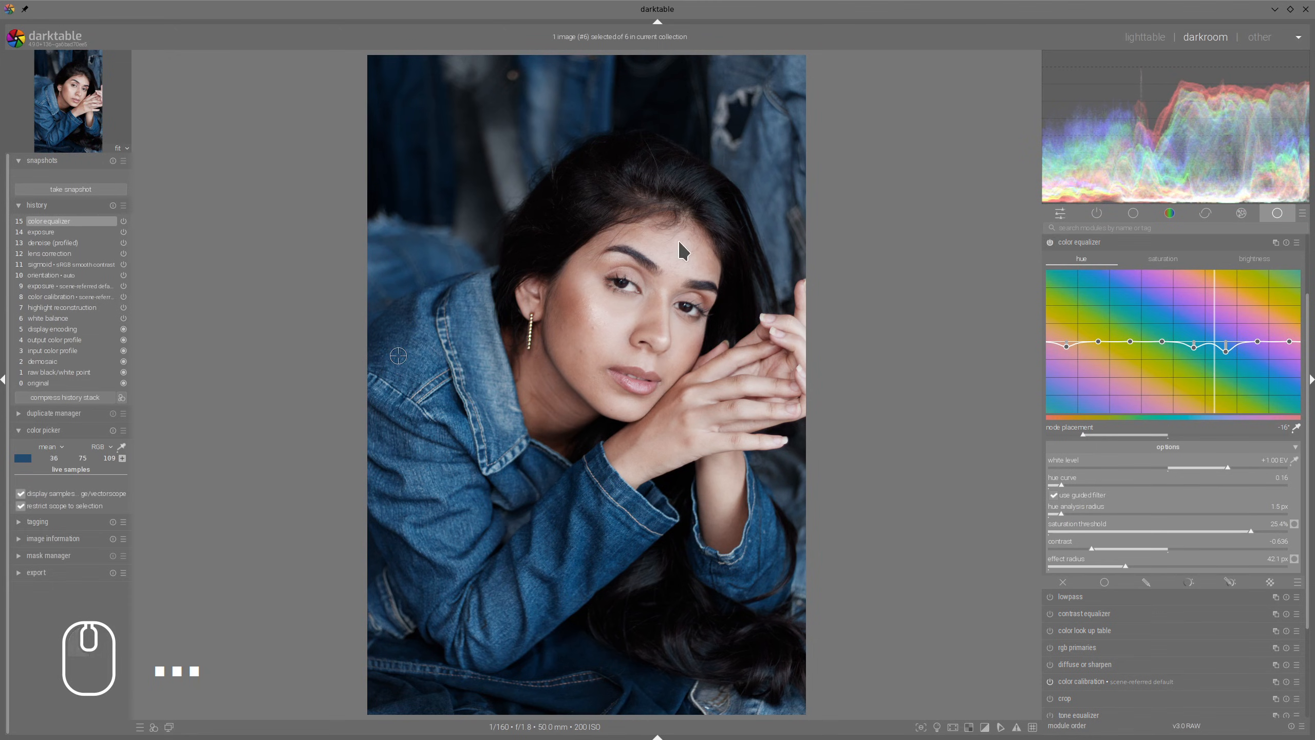
mouse_move(649, 236)
mouse_down()
mouse_move(598, 354)
mouse_move(707, 266)
mouse_move(651, 240)
mouse_up()
mouse_move(740, 351)
mouse_down()
mouse_move(754, 445)
mouse_move(748, 352)
mouse_up()
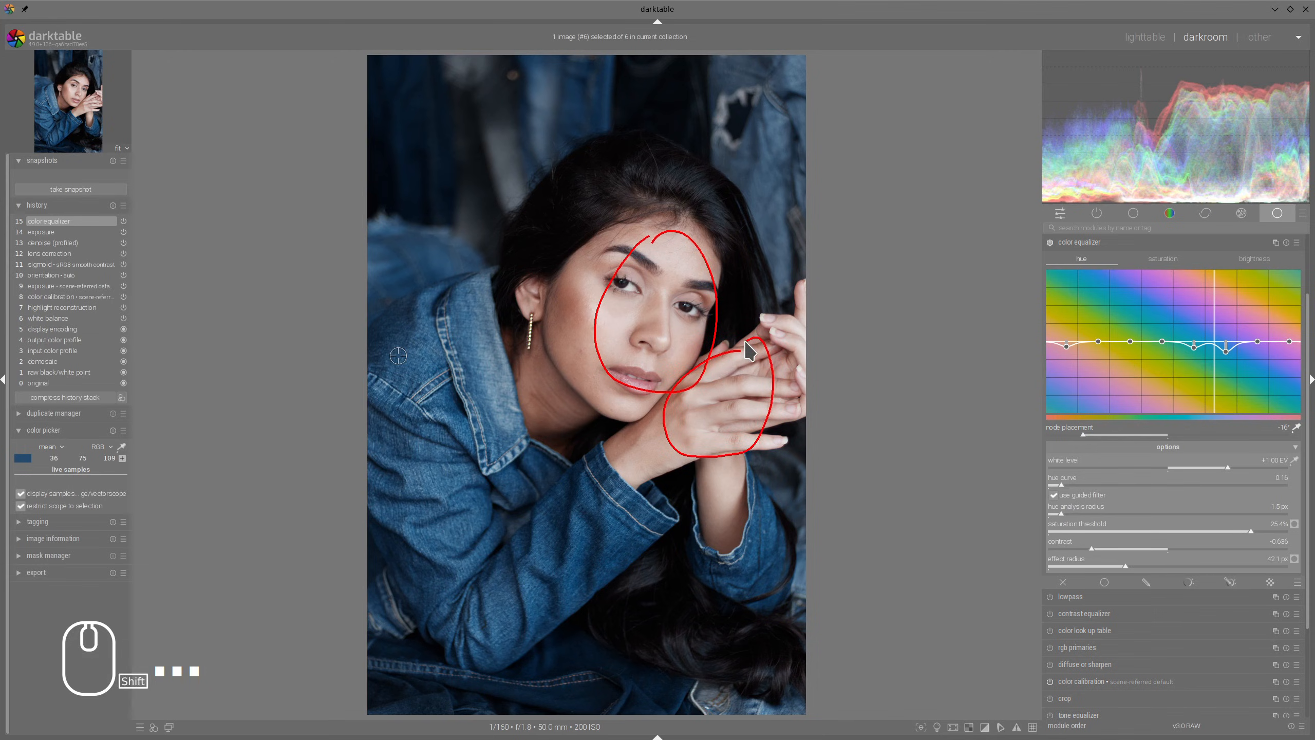
key(shift+super+F11)
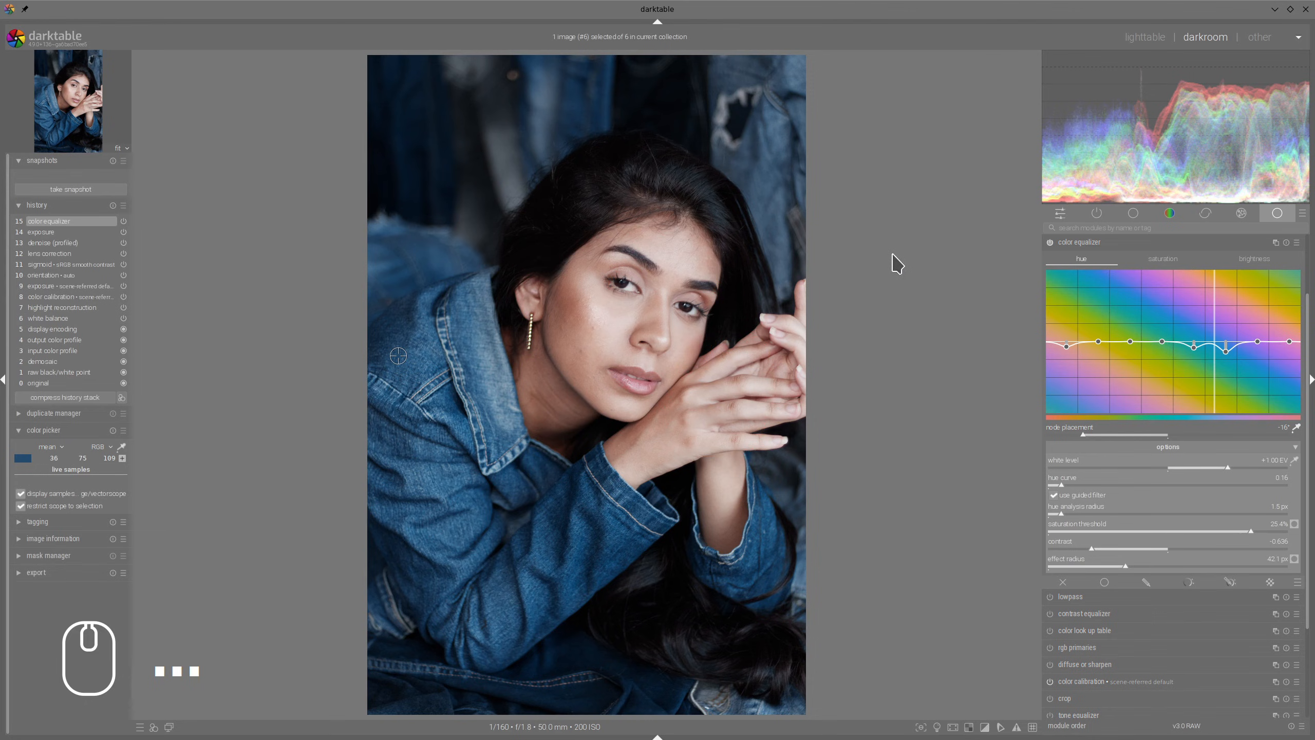
Step: In contrast equalizer, lower the luma curve slightly overall and raise its fine-detail end a little
click(1098, 241)
click(1066, 360)
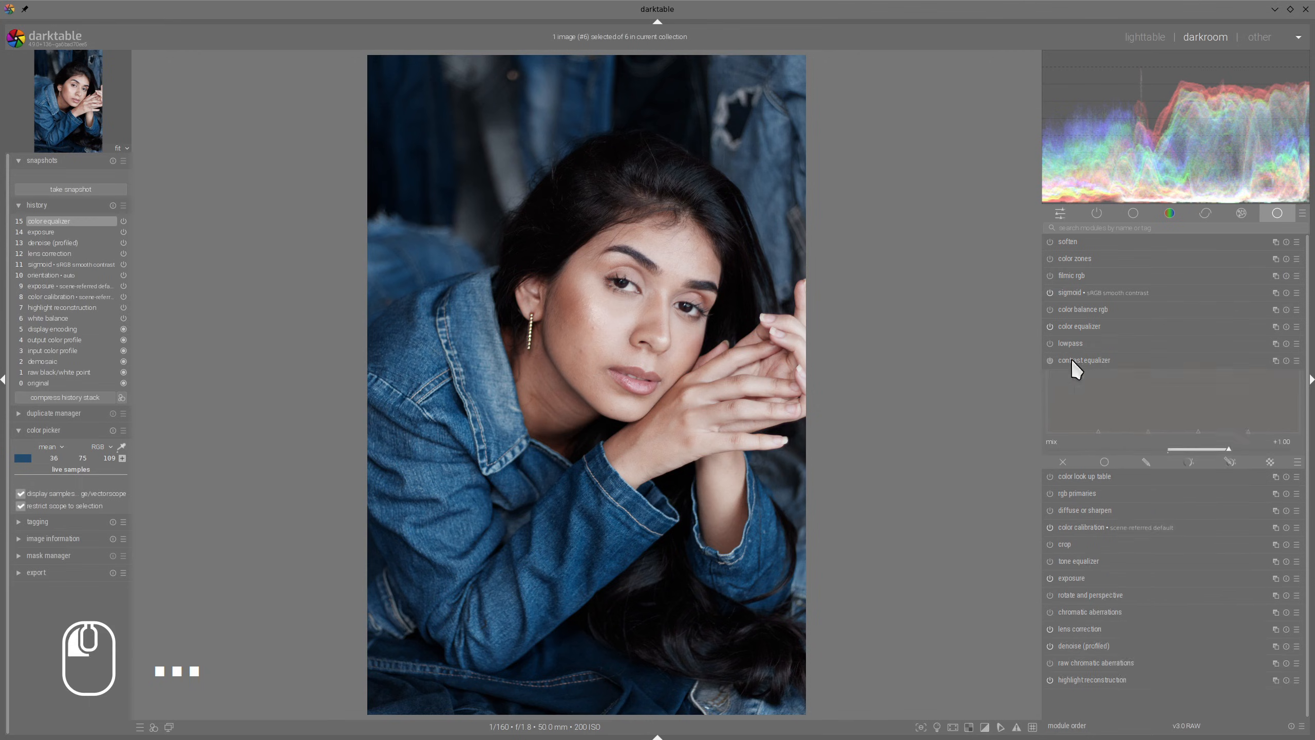
scroll(1178, 364, down, 3)
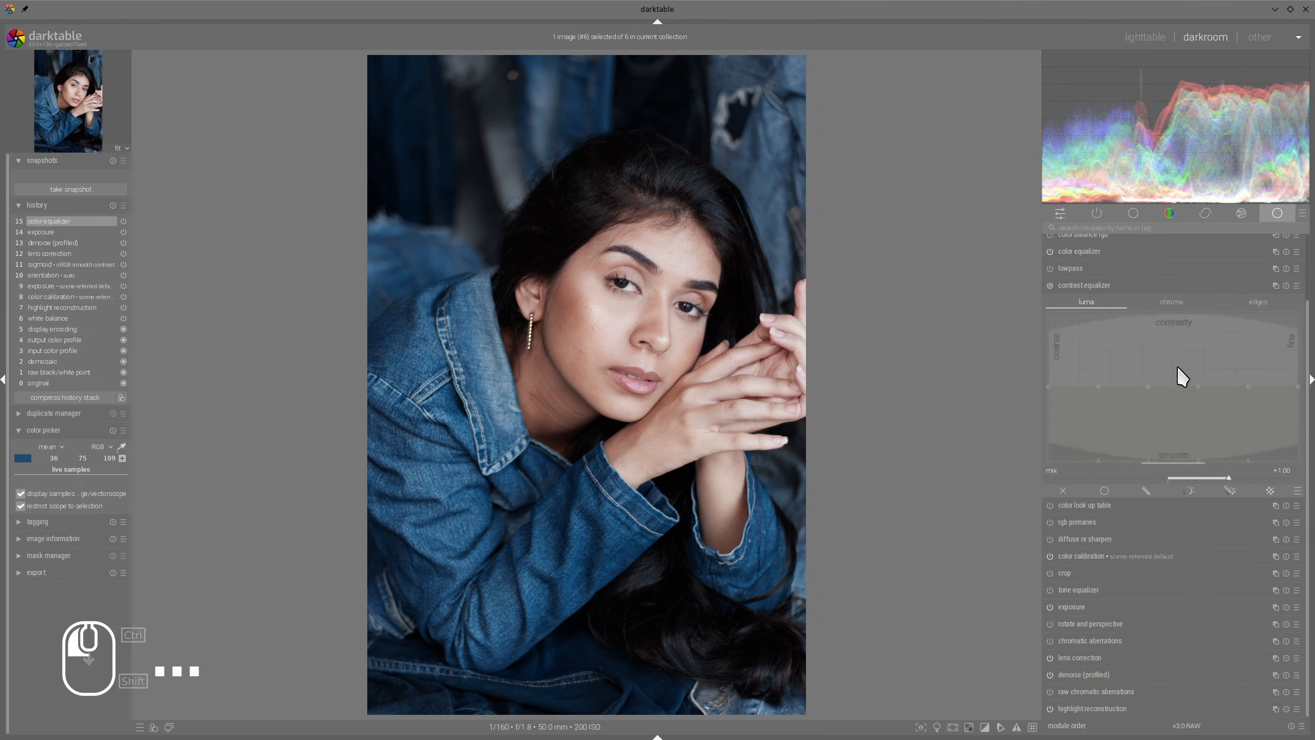
drag(1178, 366, 1176, 370)
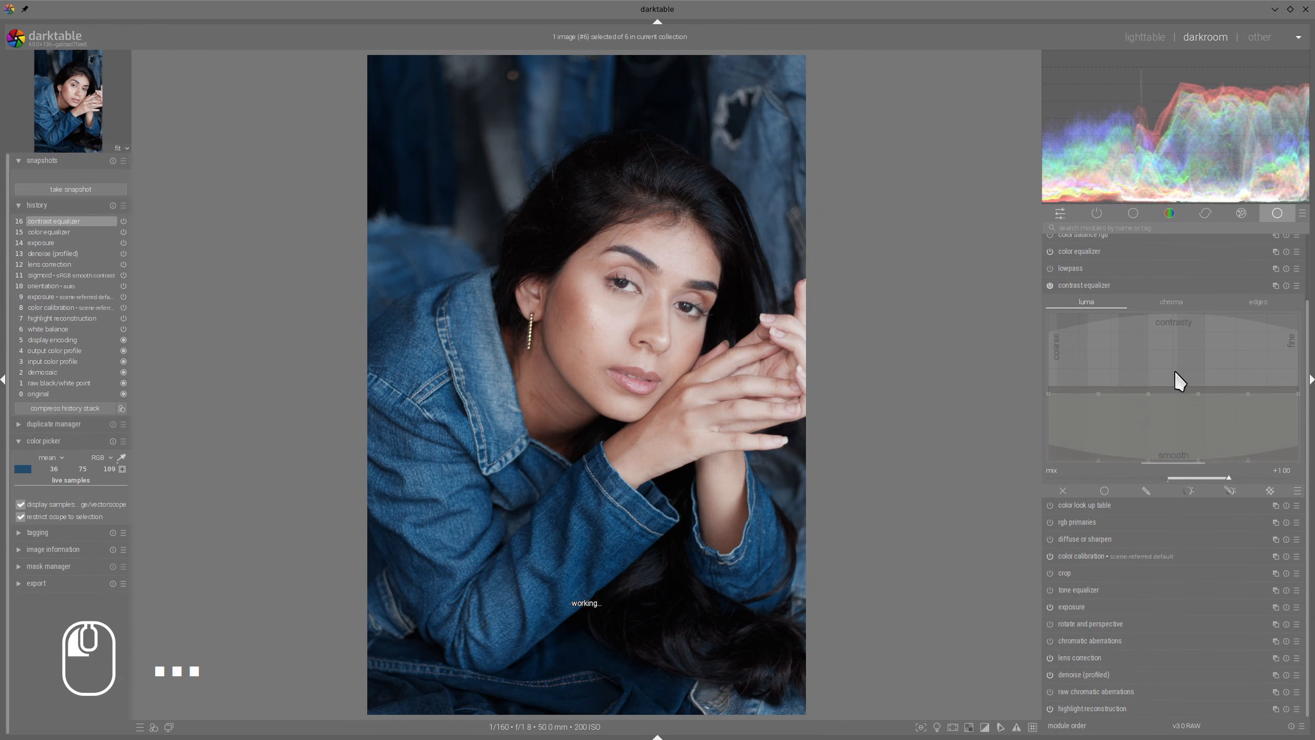
click(1258, 301)
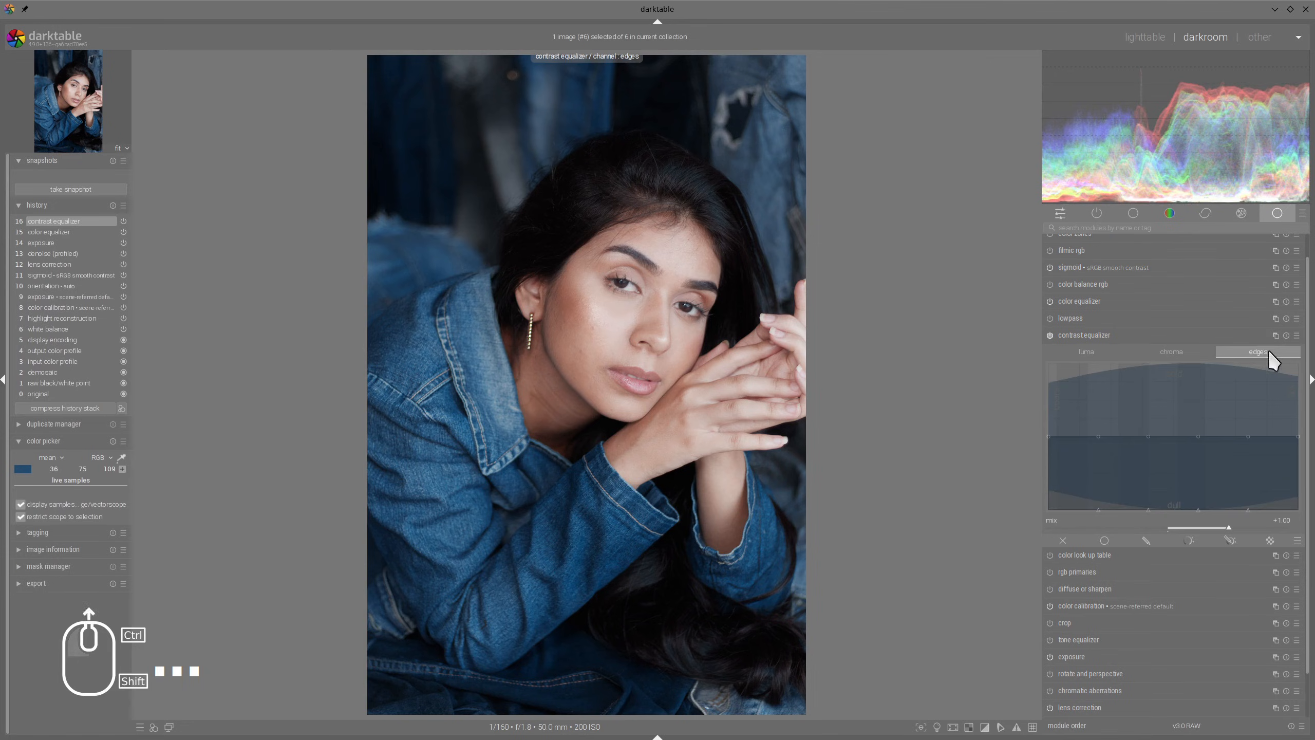
click(1104, 357)
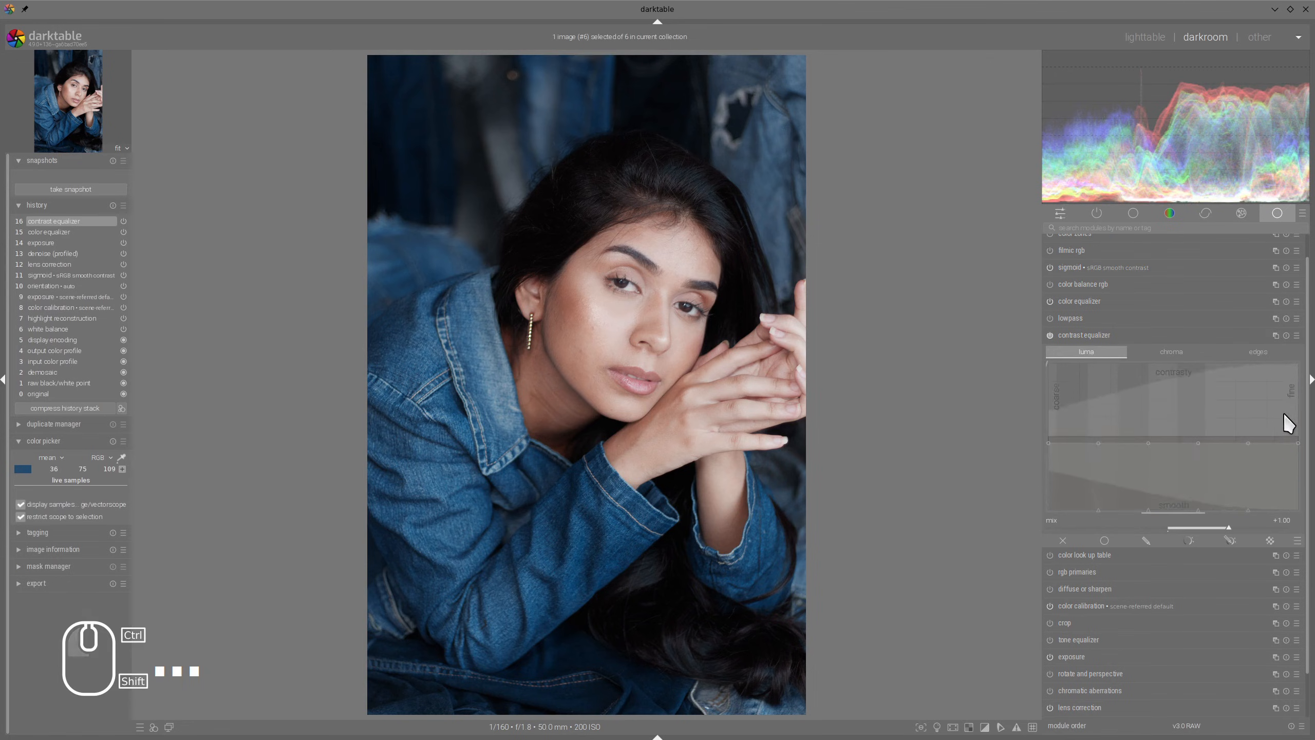
scroll(1288, 419, up, 5)
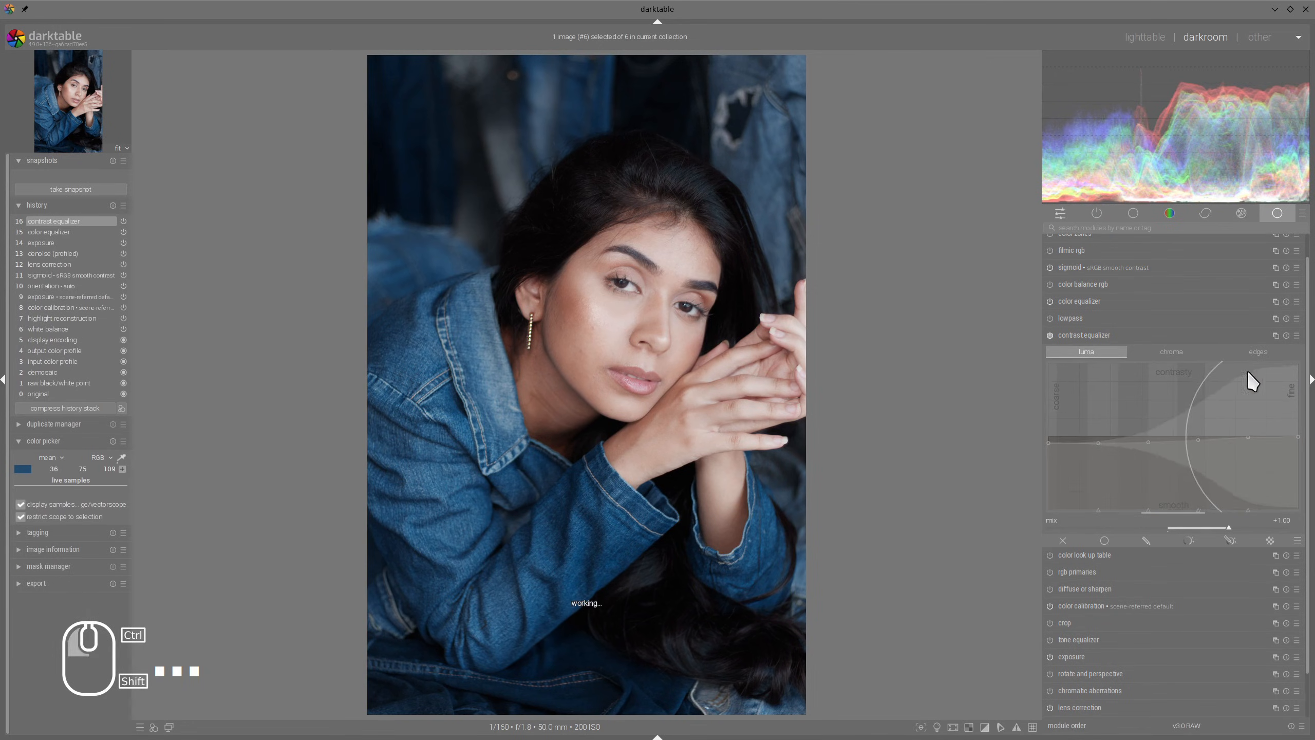
click(1135, 335)
Step: In color balance rgb, set perceptual brilliance to +7.79% for highlights and about -15% for shadows
click(1072, 309)
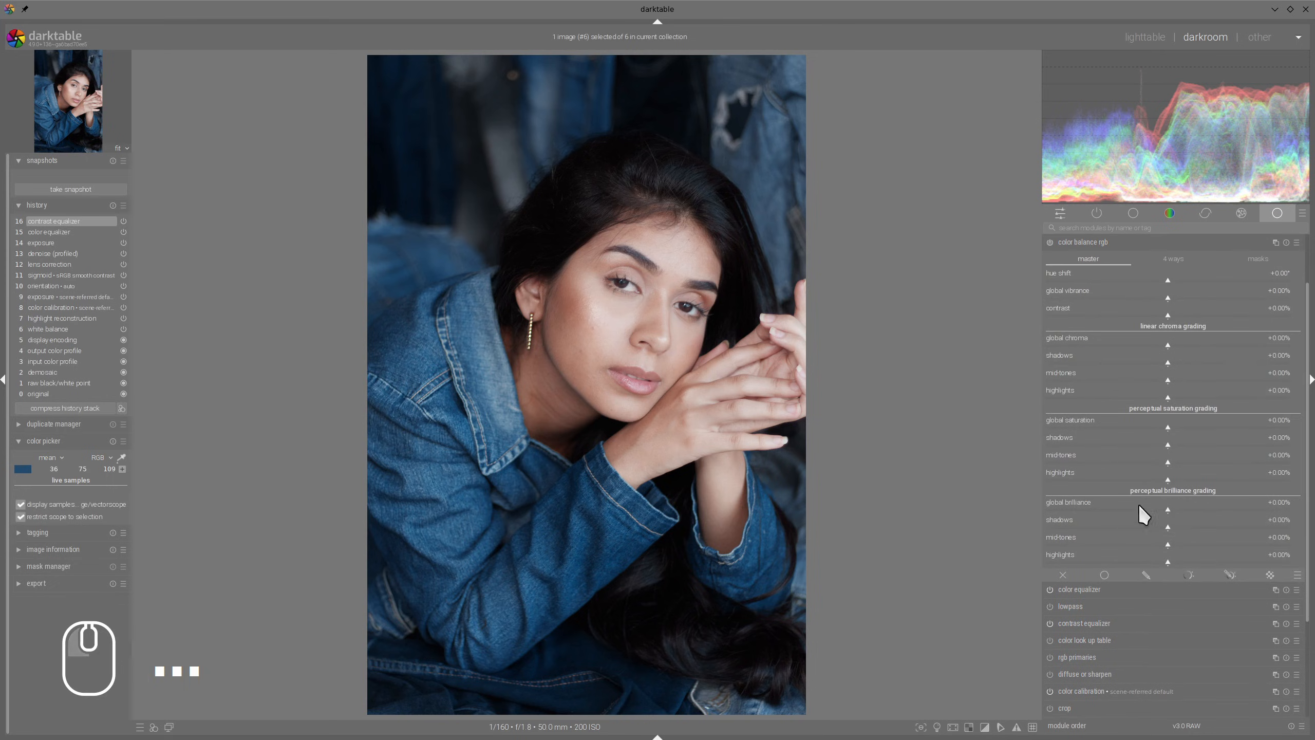
click(1177, 561)
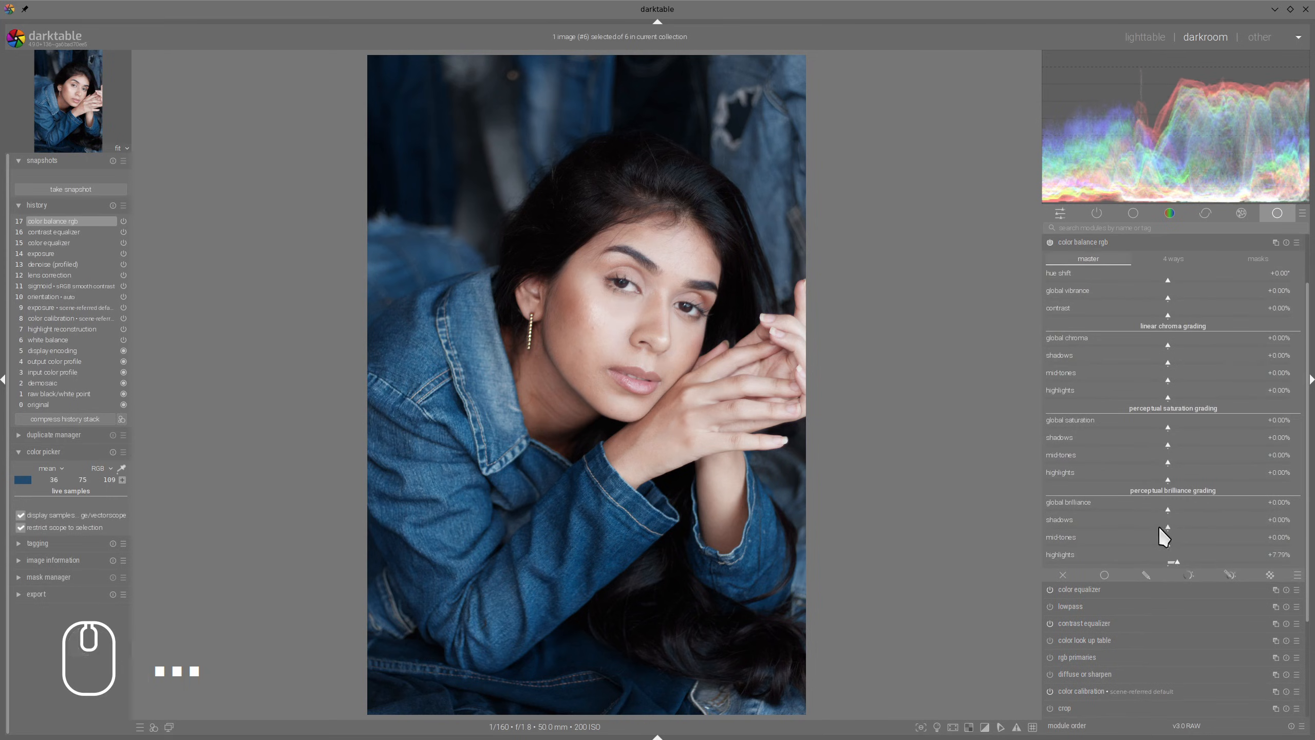
drag(1155, 527, 1156, 527)
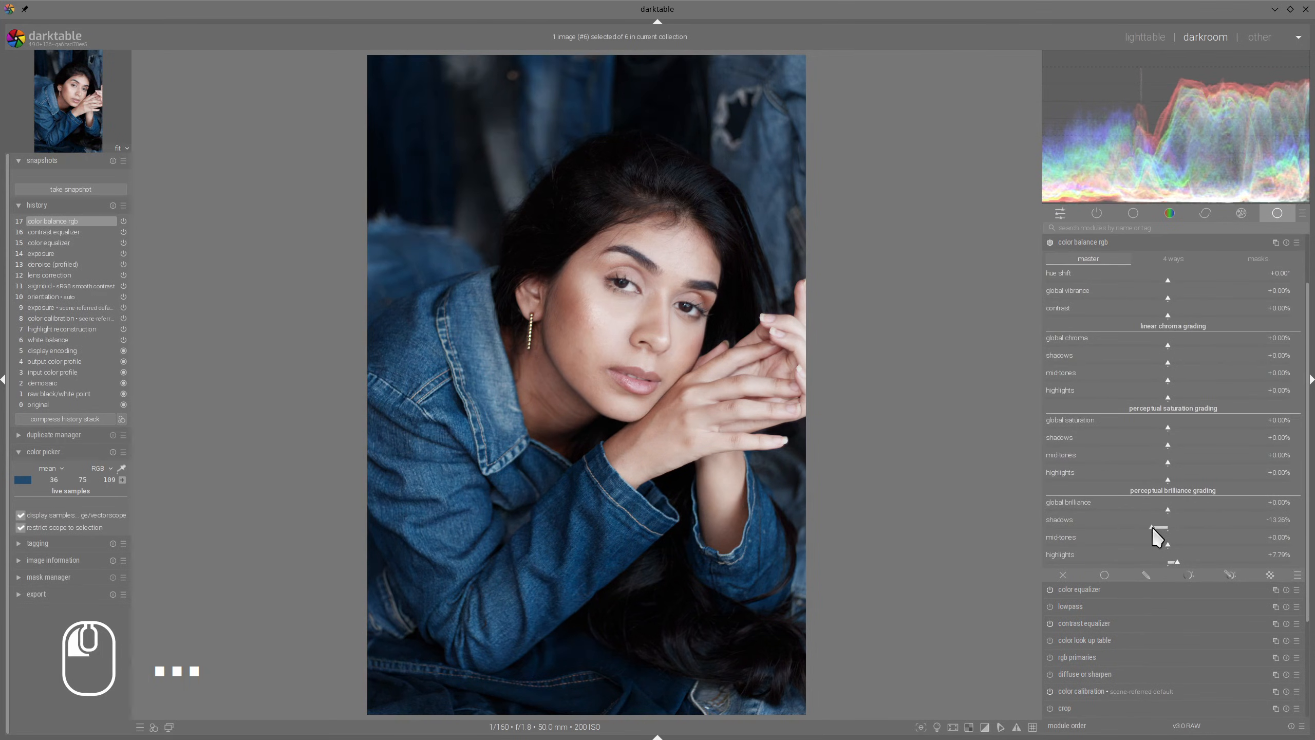
Step: Set color balance rgb's perceptual saturation to about +11% for shadows and -12% for highlights
click(1194, 443)
drag(1166, 479, 1150, 482)
scroll(1145, 487, down, 4)
click(1153, 475)
click(1071, 242)
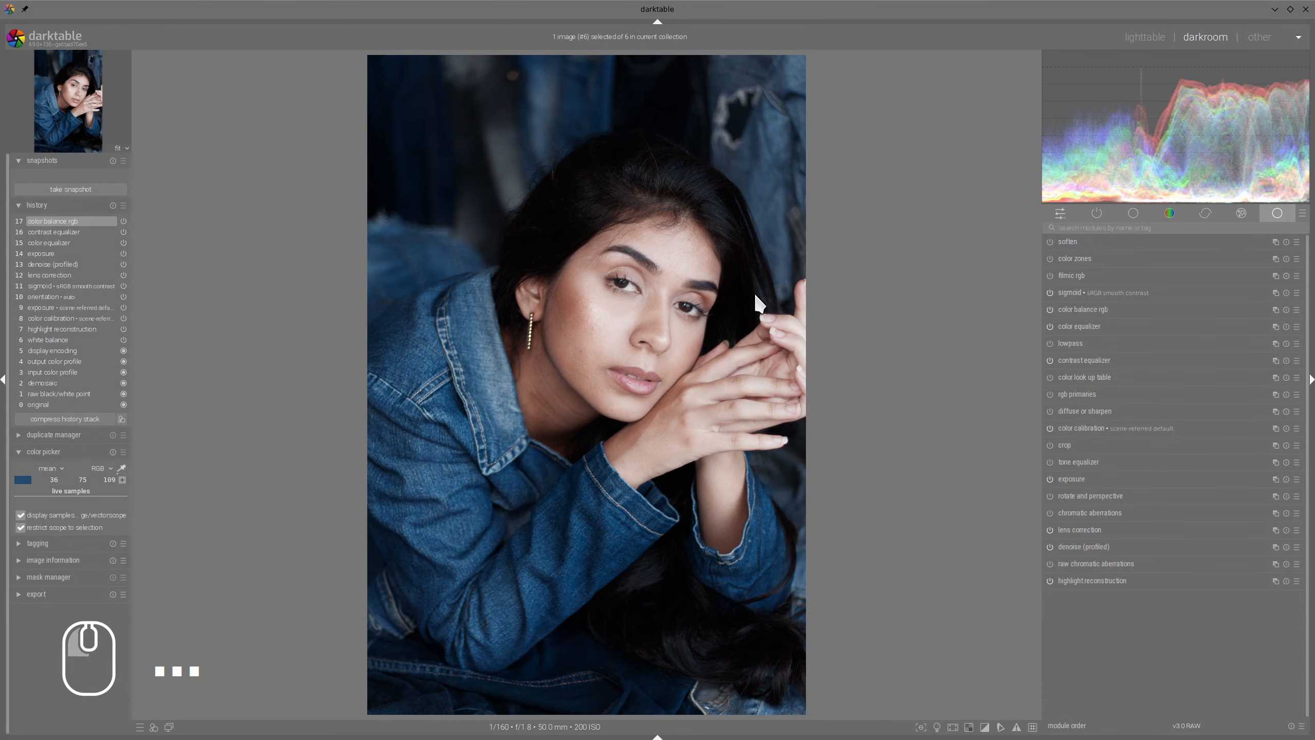
Step: Raise the global offset luminance in color balance rgb's 4 ways settings to about +1.15%
ctrl+scroll(727, 291, down, 1)
ctrl+scroll(677, 294, up, 2)
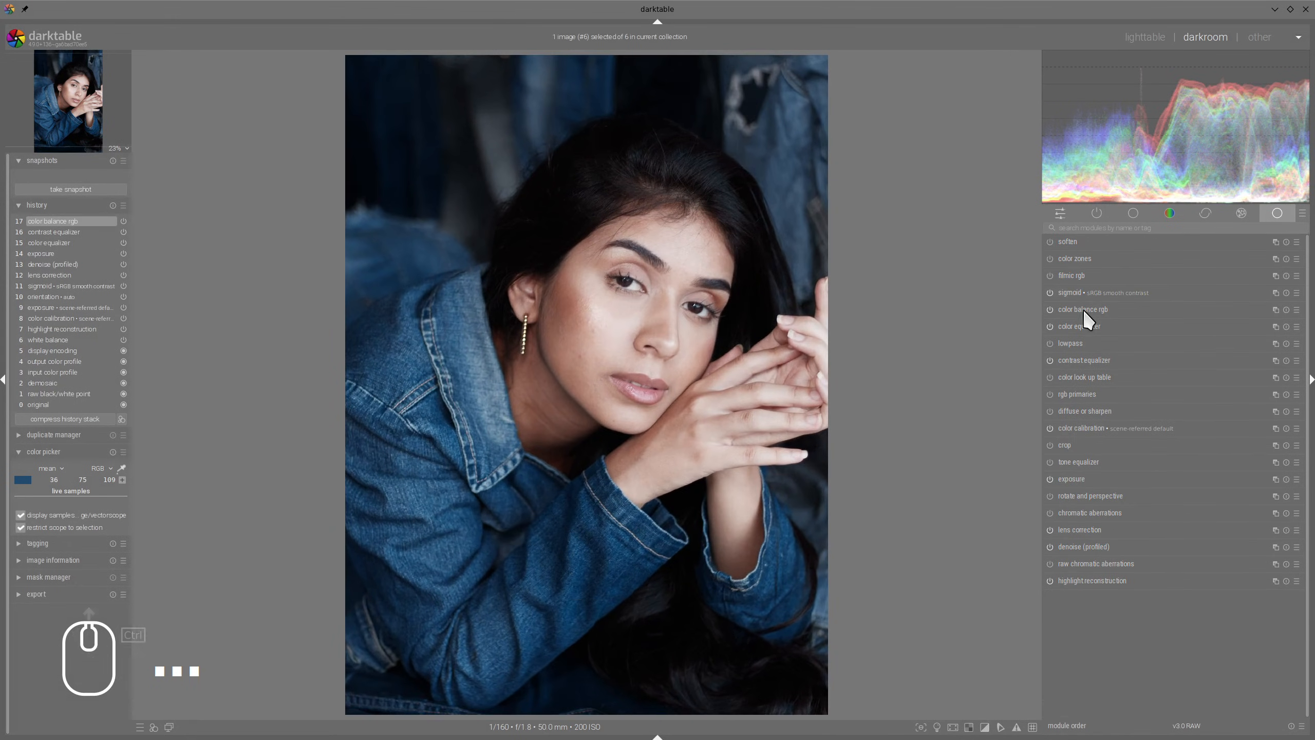
click(1079, 311)
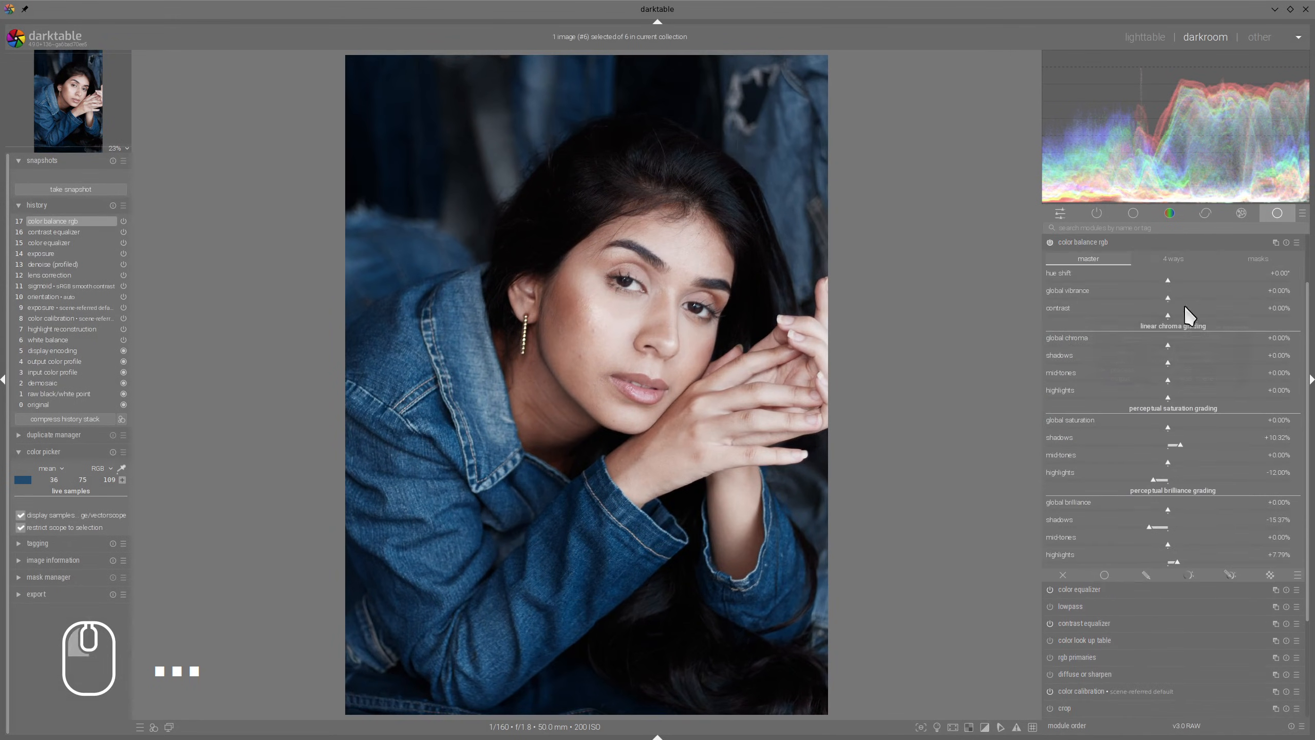
click(1174, 259)
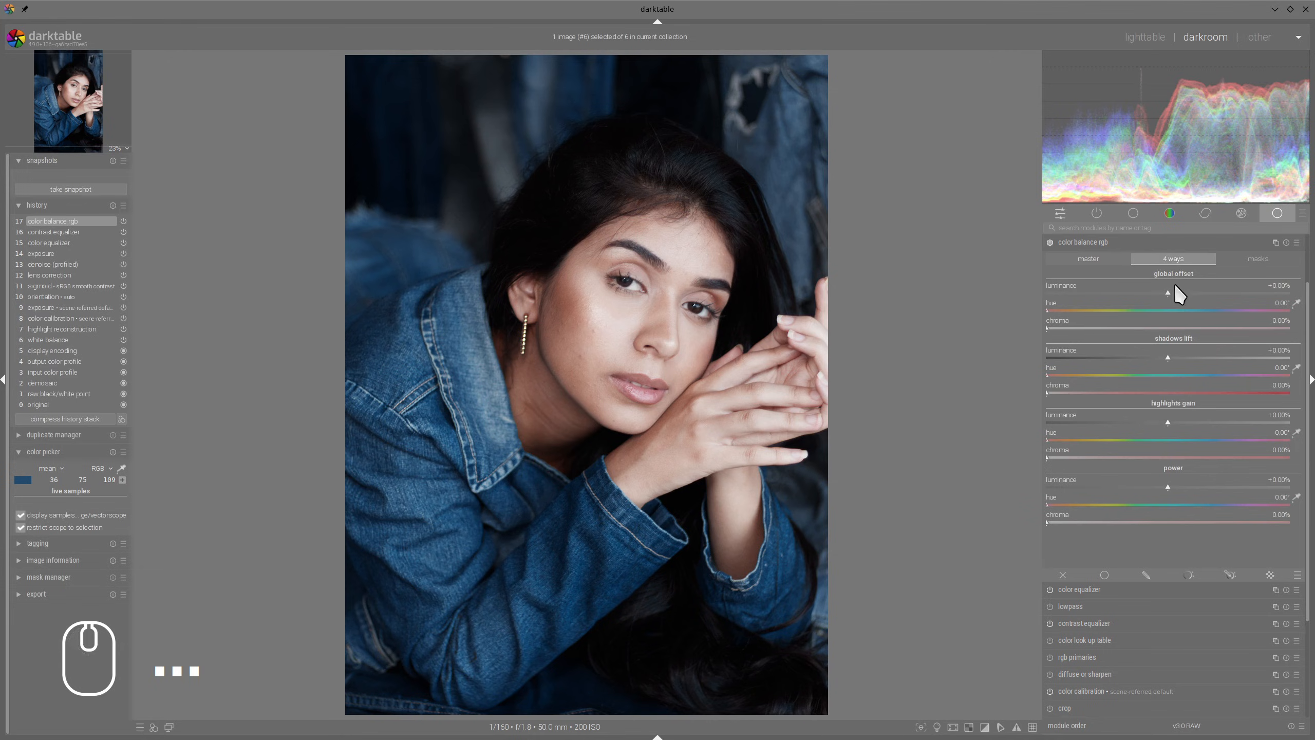
drag(1178, 293, 1199, 294)
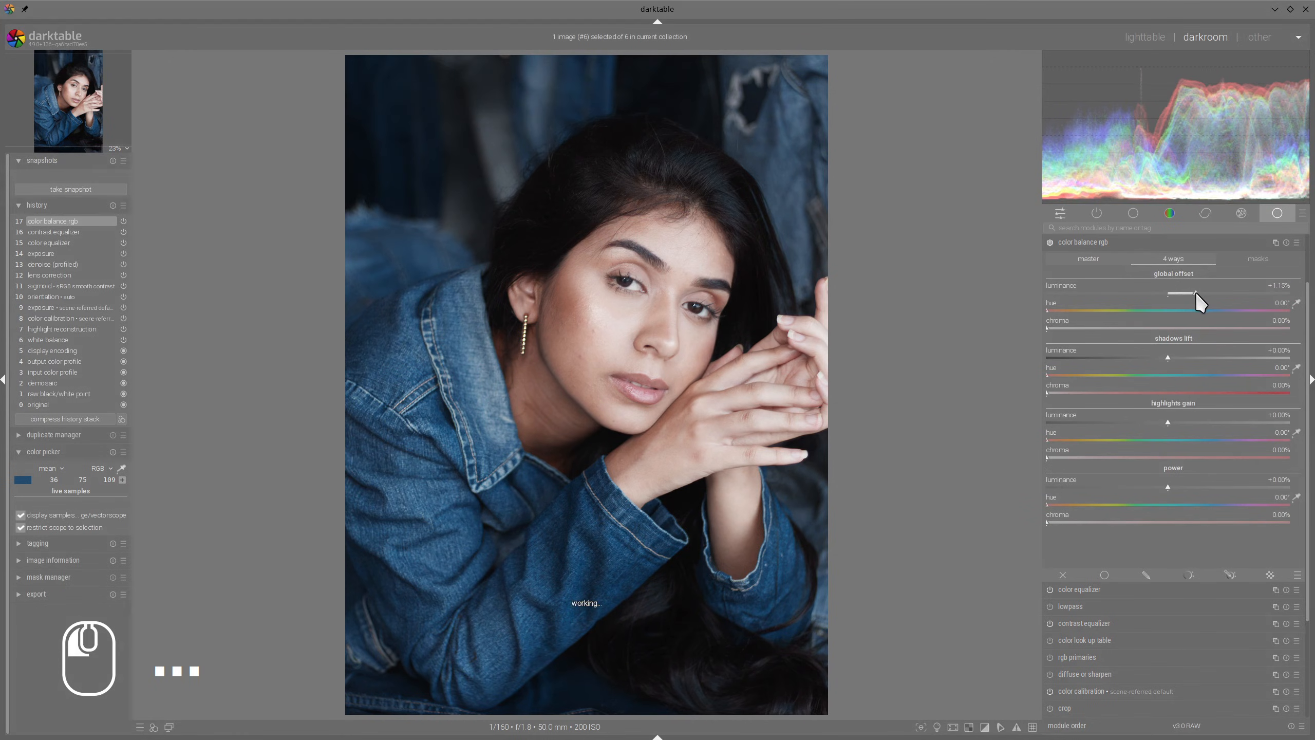
click(1106, 243)
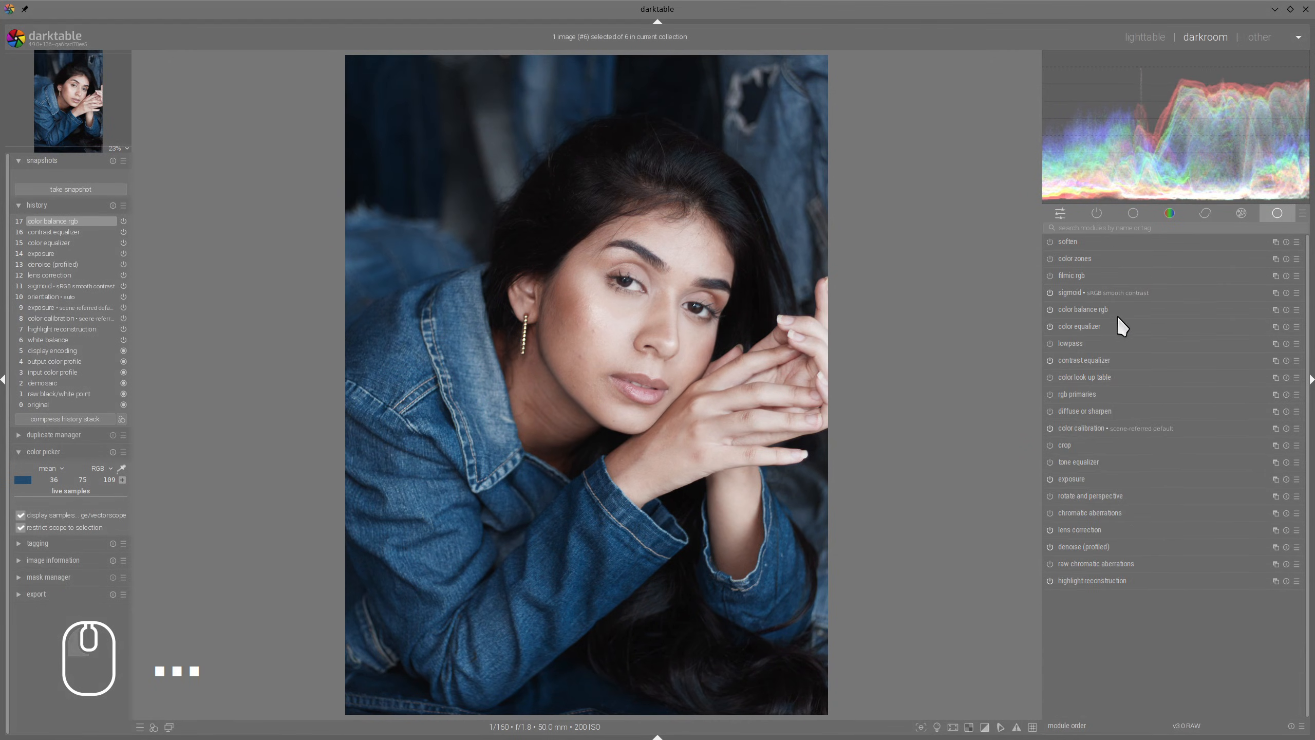
Step: Compare the graded portrait over the full frame with color equalizer switched off and on
scroll(831, 321, down, 2)
scroll(732, 303, up, 3)
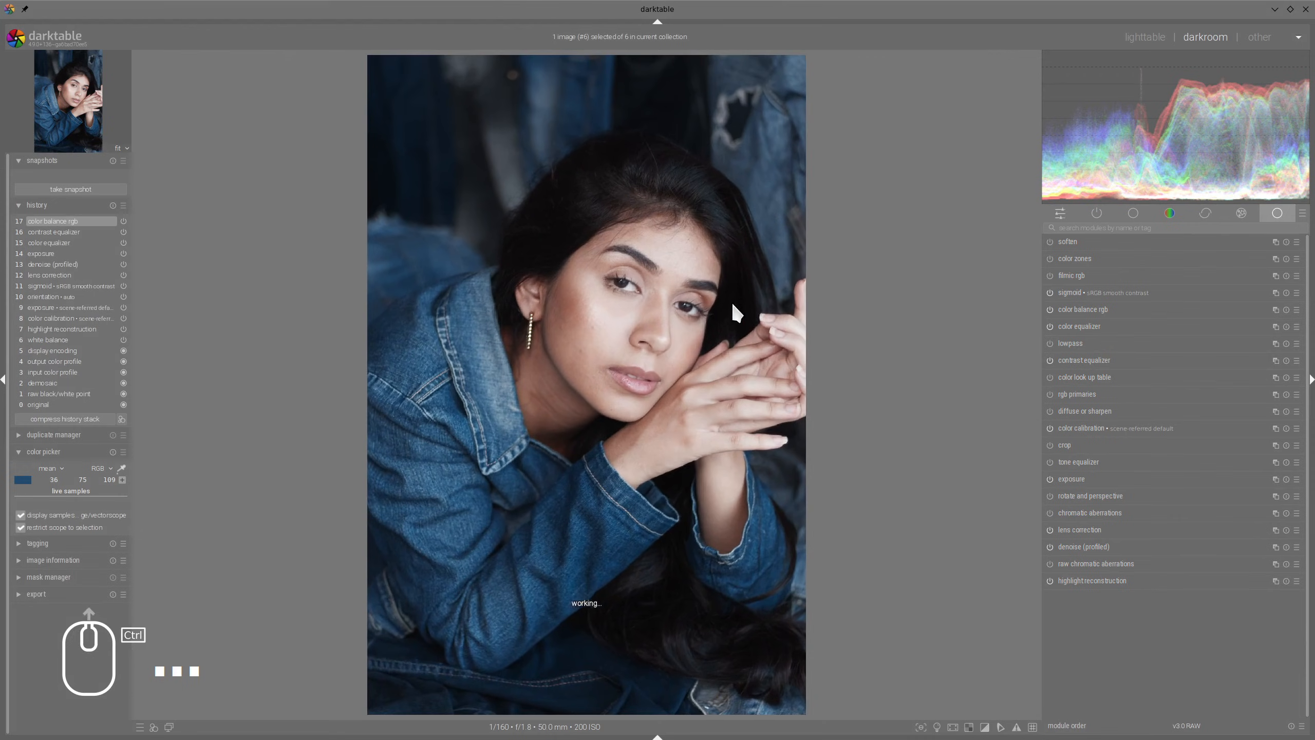
scroll(733, 305, down, 1)
scroll(732, 305, up, 1)
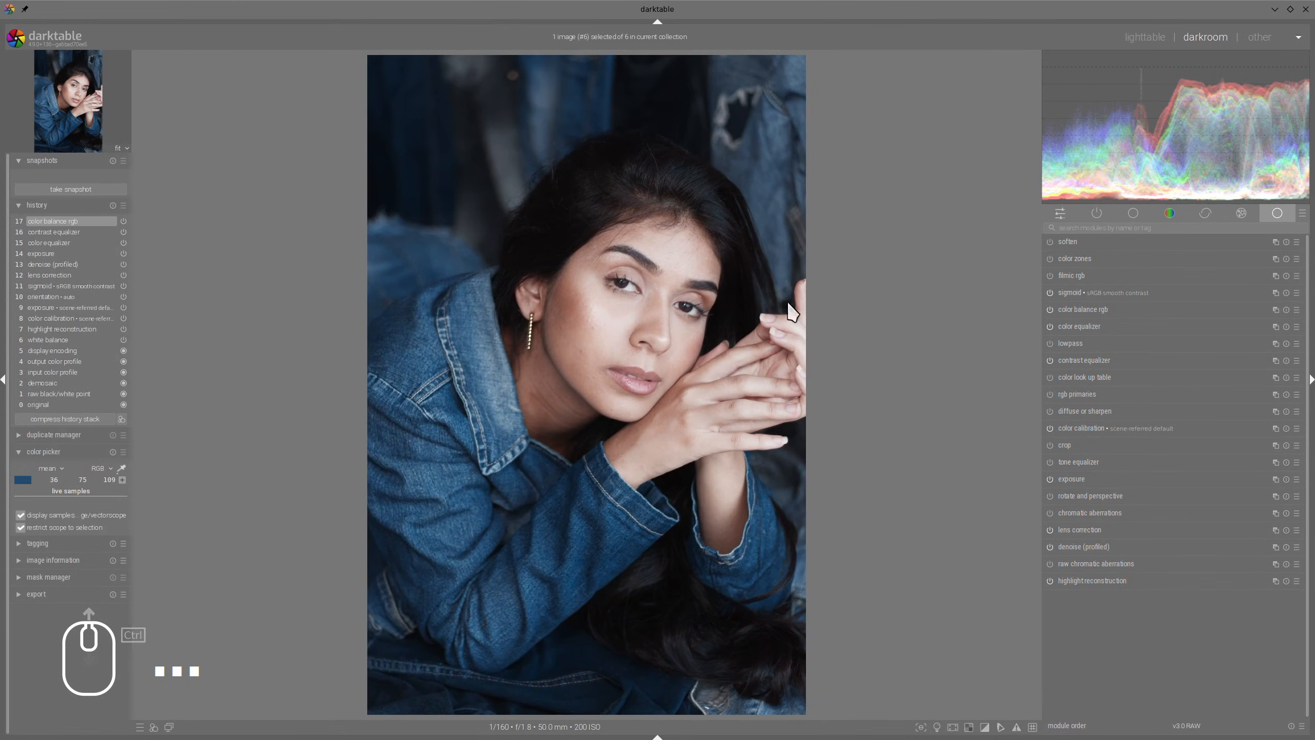
click(1051, 327)
click(1050, 326)
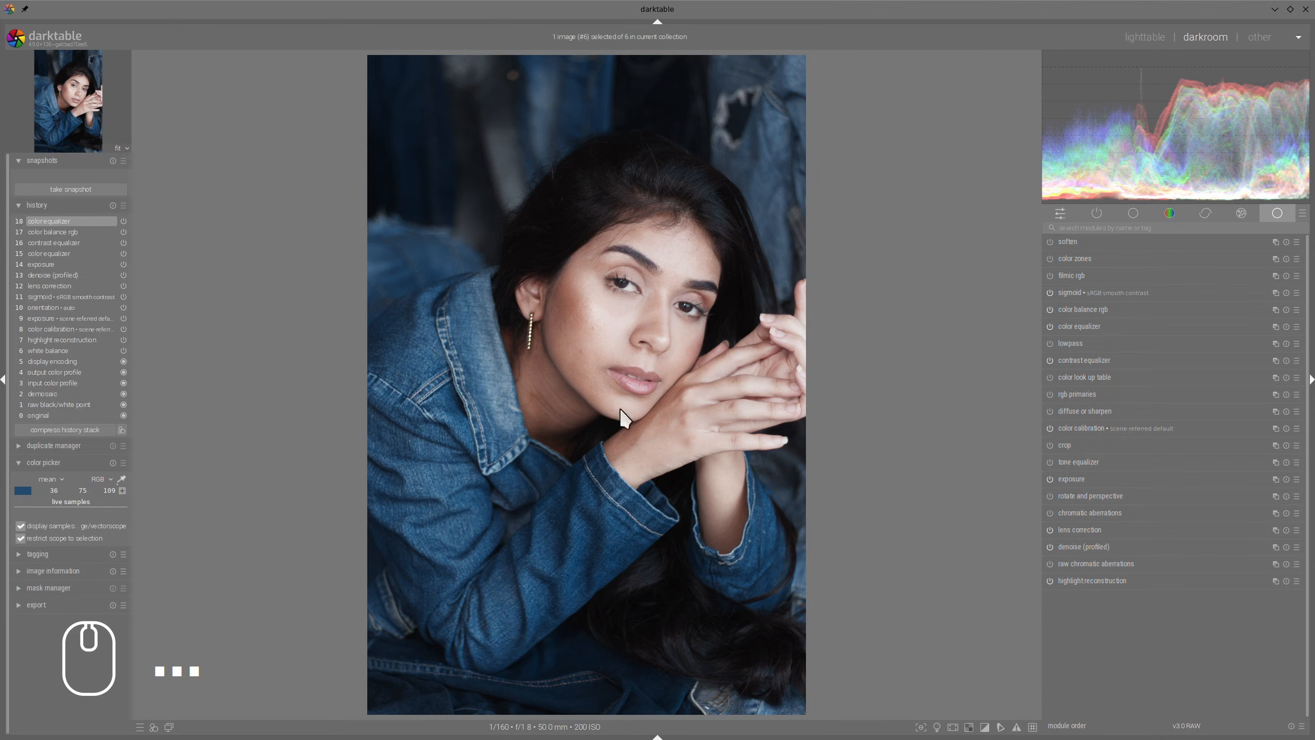
click(1050, 327)
click(1050, 326)
click(1050, 326)
click(1049, 326)
Step: Set color equalizer's white level to -0.34 EV by sampling a small area of the brightest cheek skin
click(1092, 325)
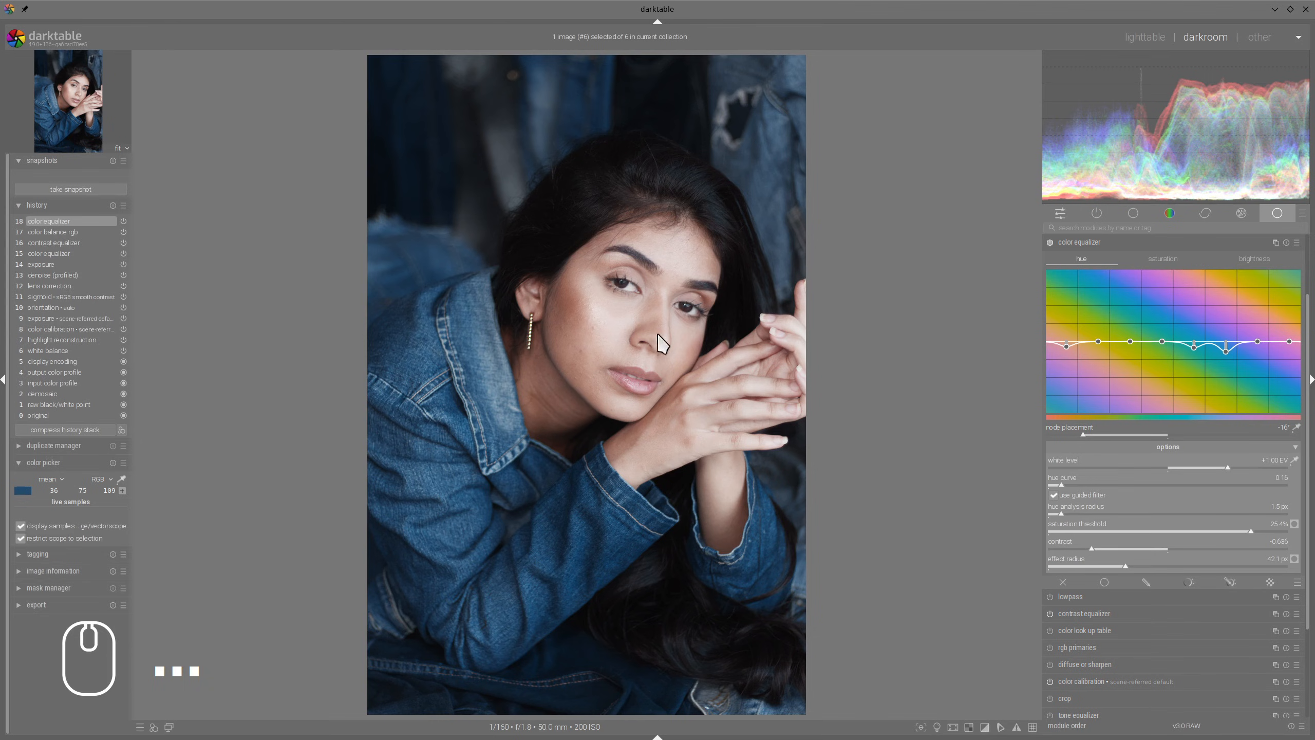
scroll(642, 321, up, 3)
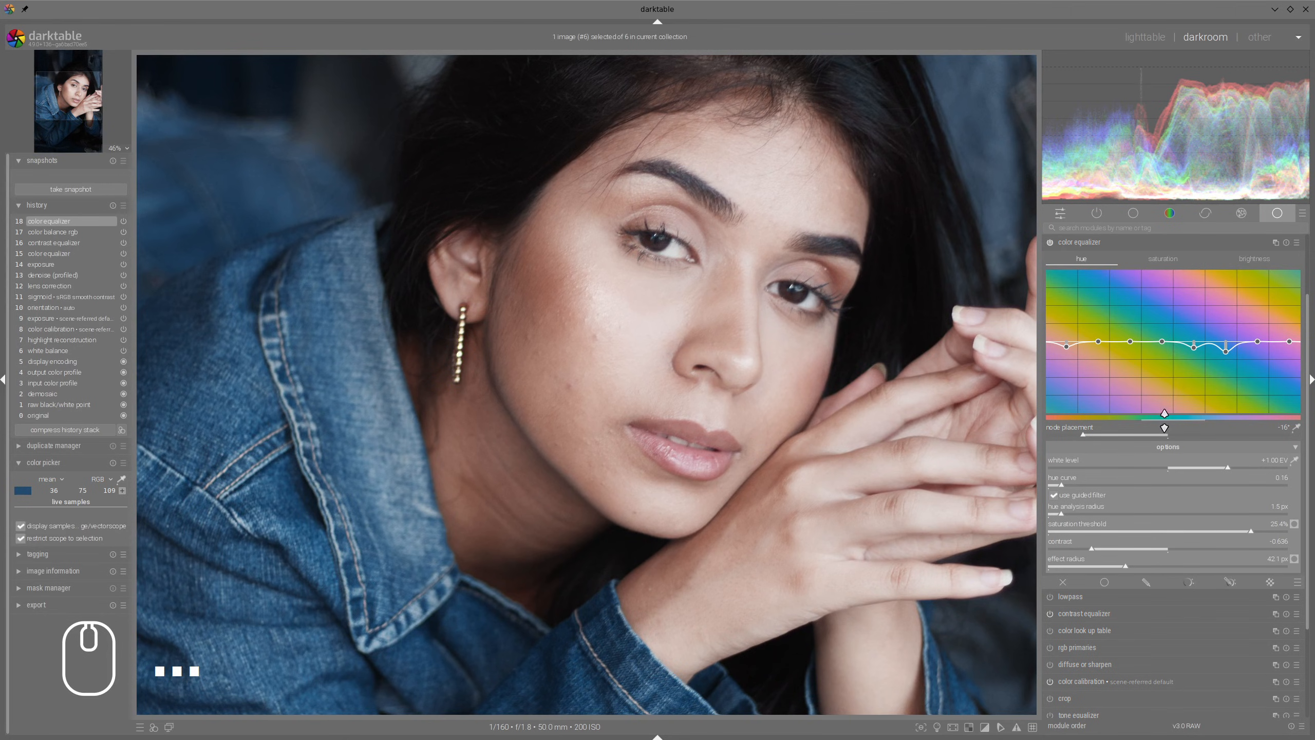
click(1294, 460)
drag(625, 280, 705, 375)
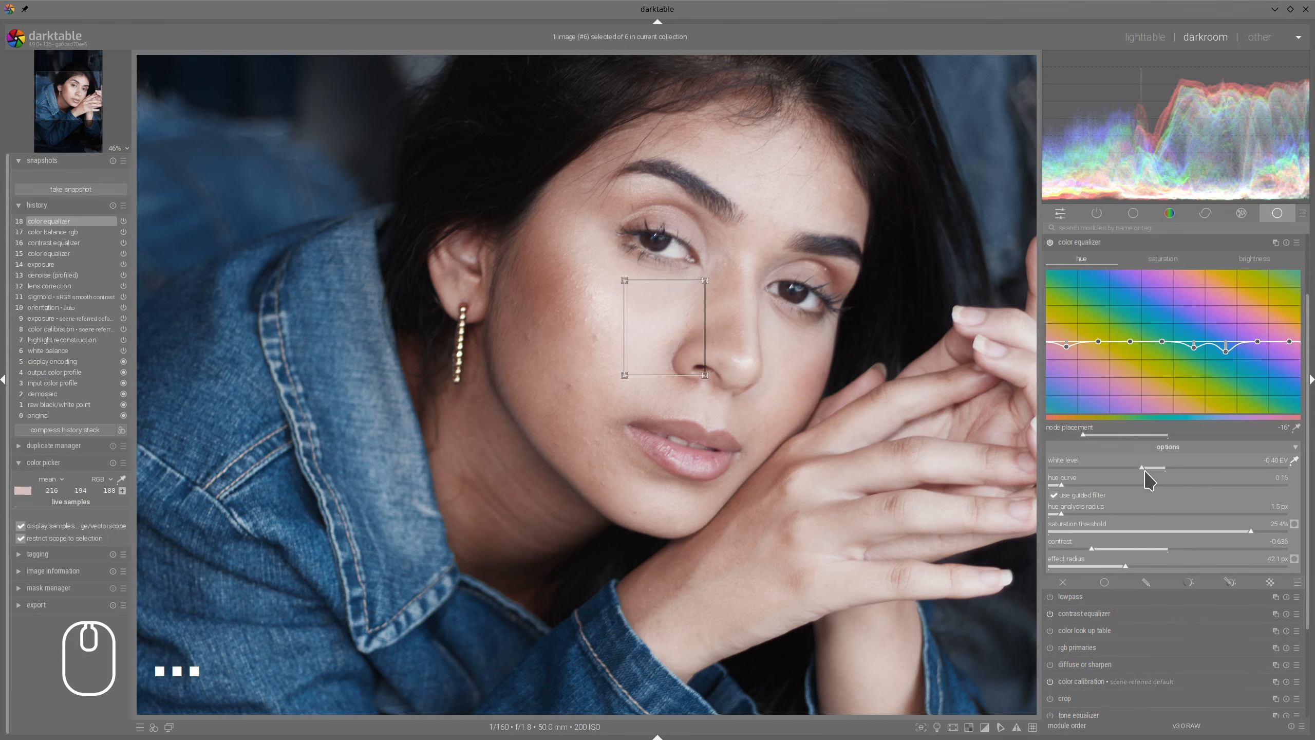
mouse_move(706, 375)
mouse_down()
mouse_move(637, 336)
mouse_move(629, 308)
mouse_move(667, 340)
mouse_up()
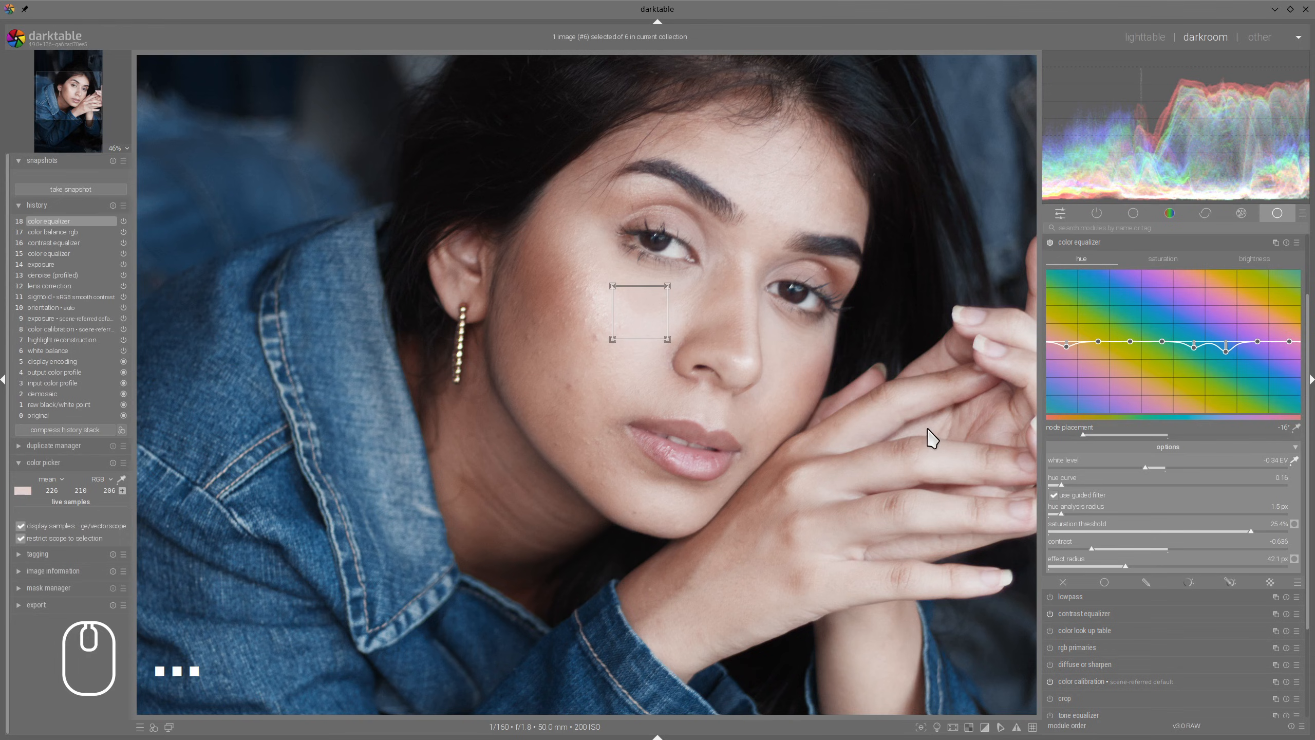
click(1297, 460)
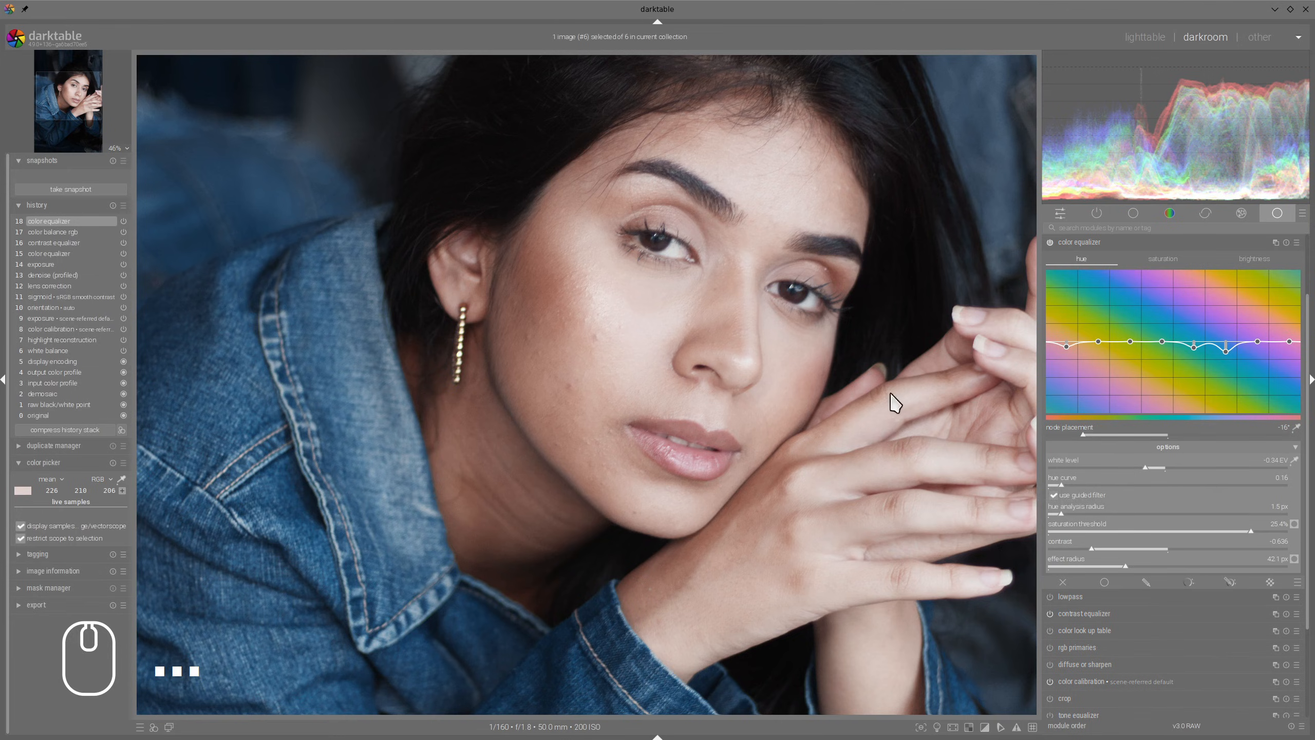
scroll(795, 393, down, 3)
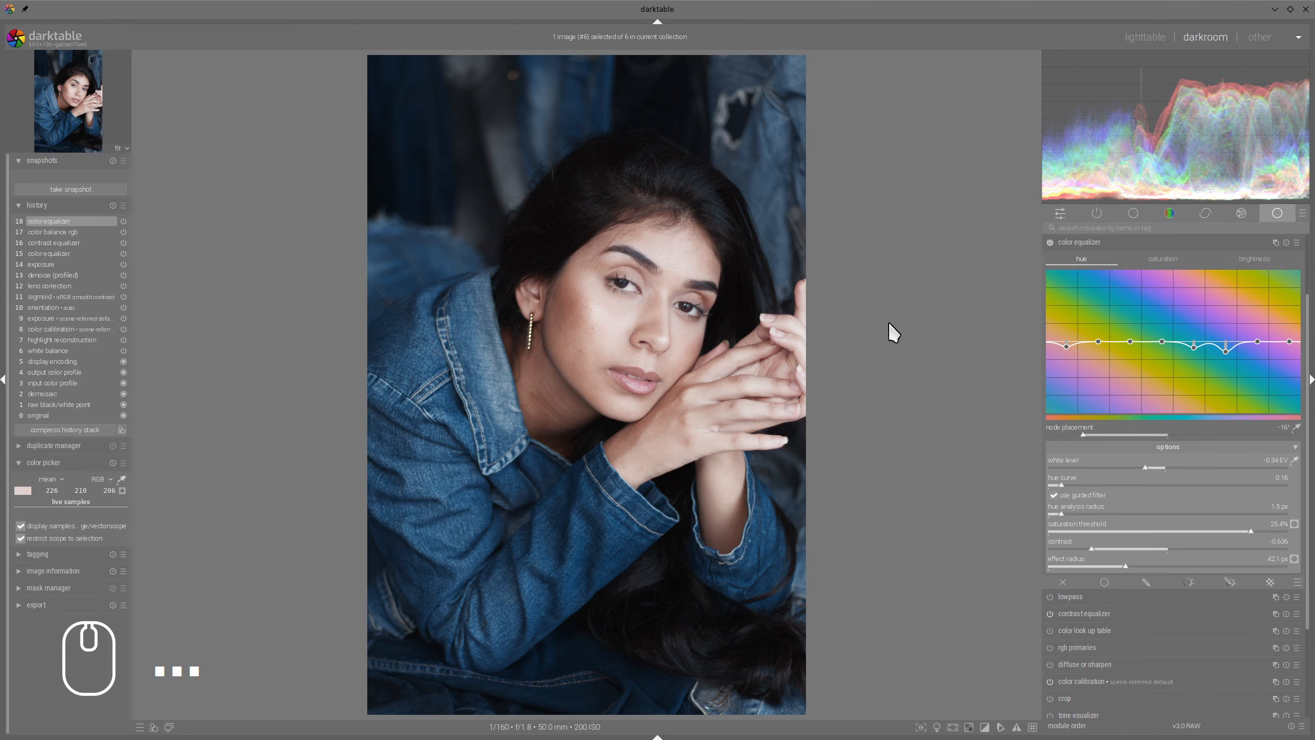
click(1103, 241)
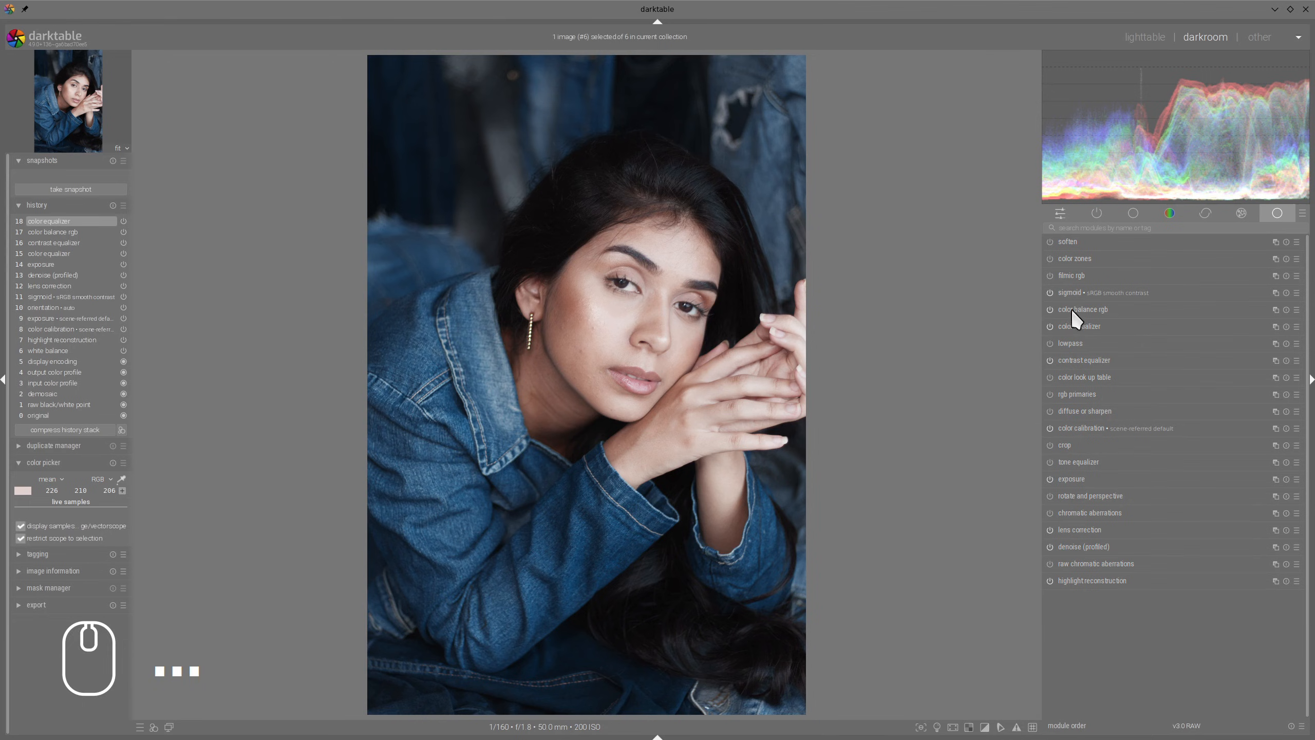
click(1082, 325)
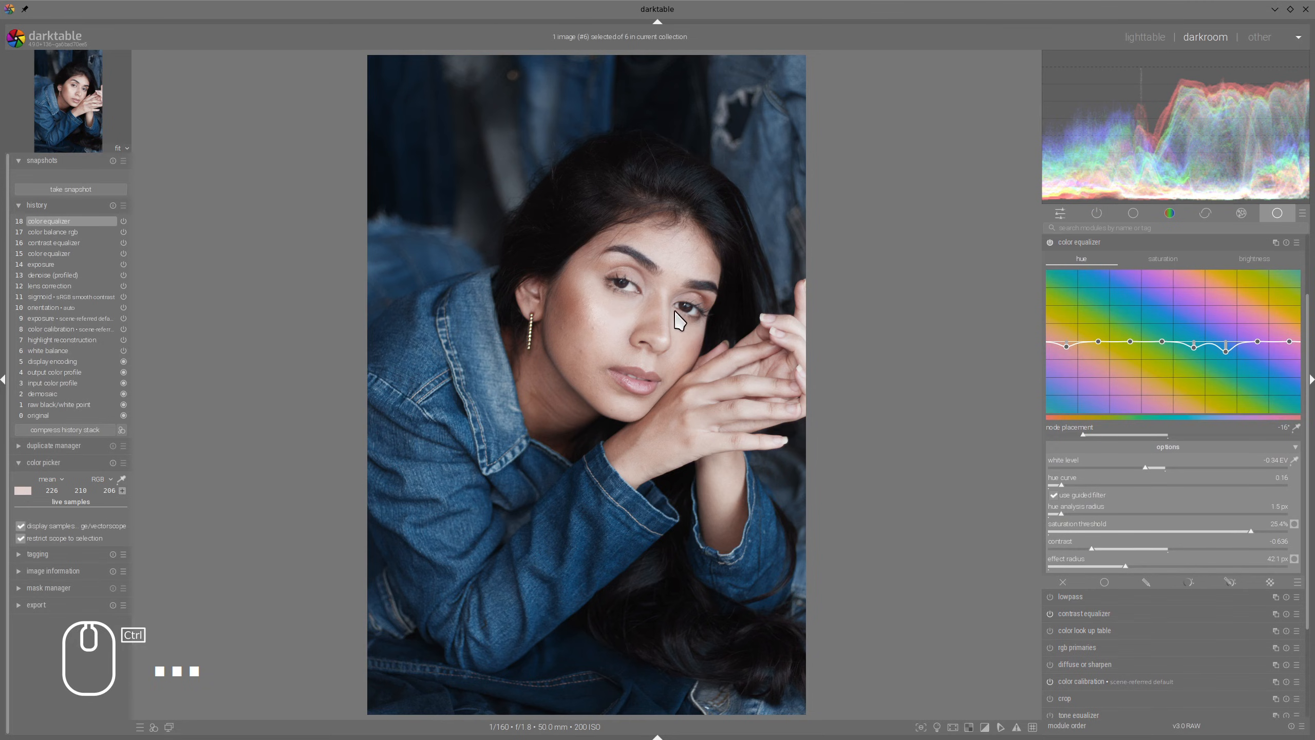
ctrl+scroll(677, 309, up, 1)
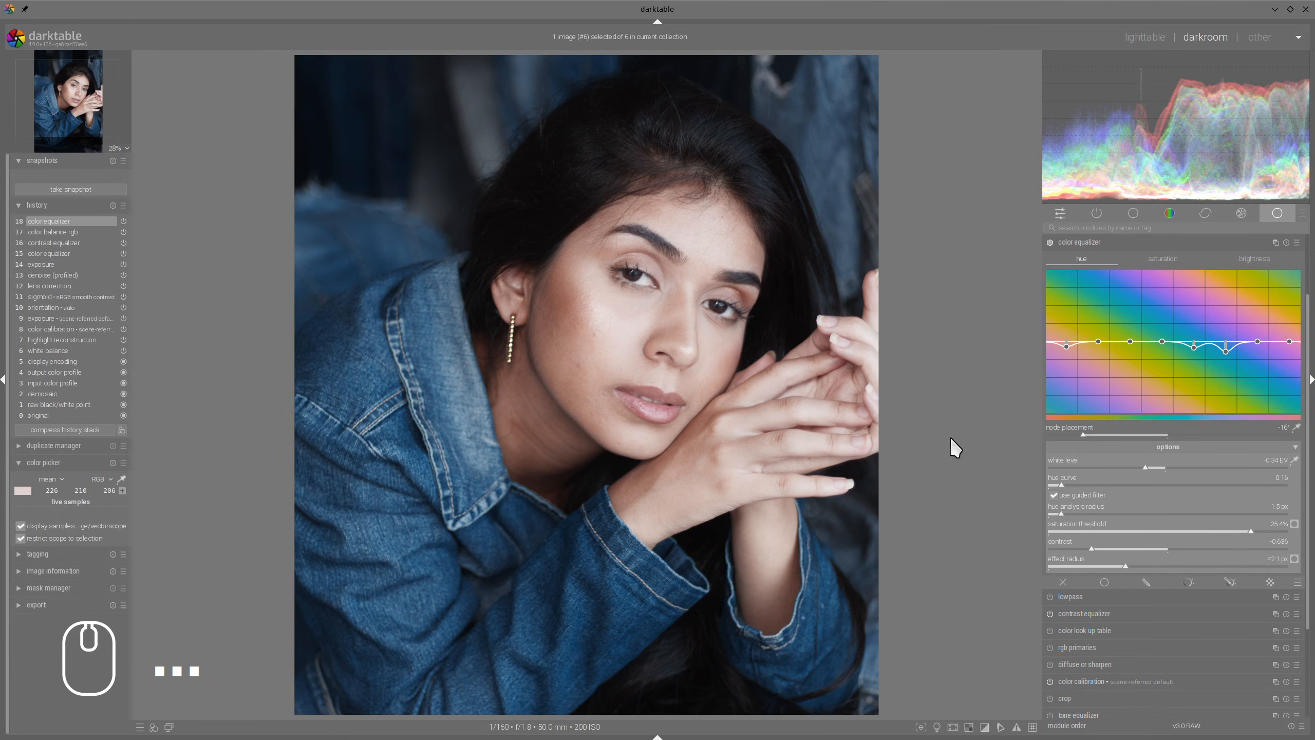
scroll(779, 437, down, 2)
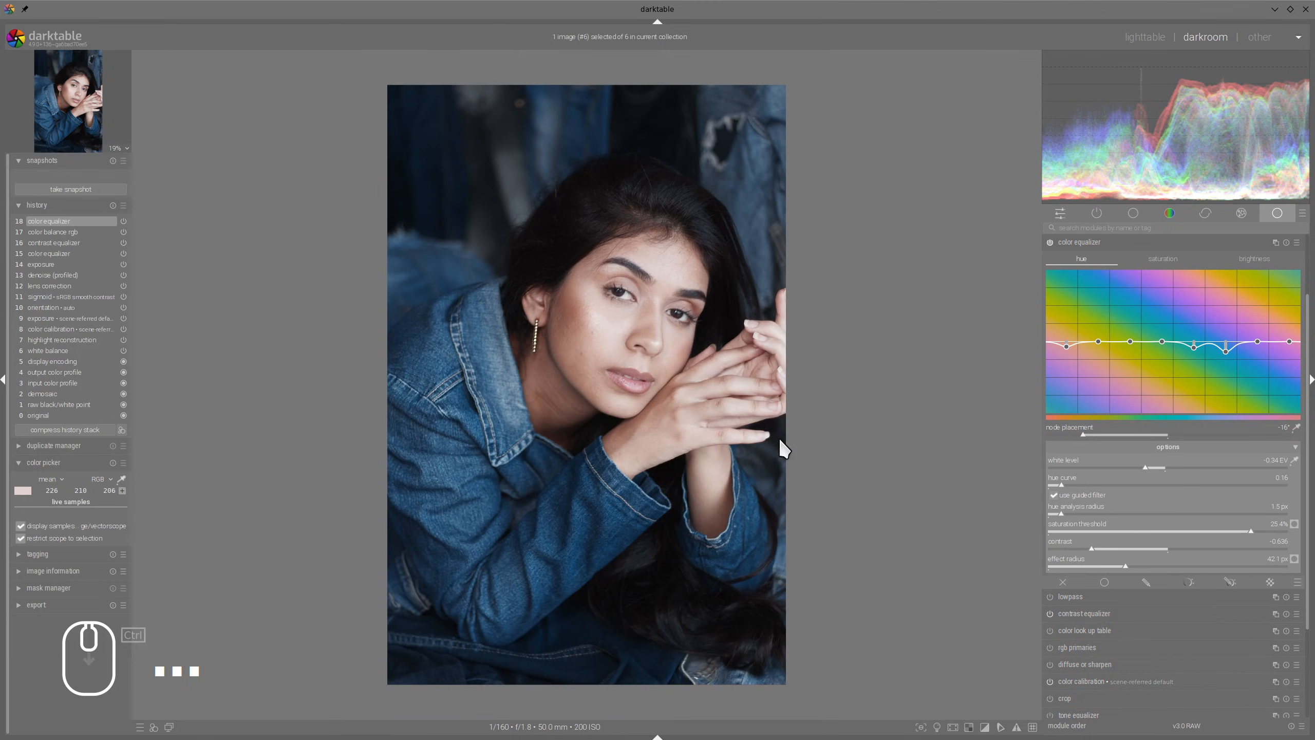
scroll(720, 432, up, 1)
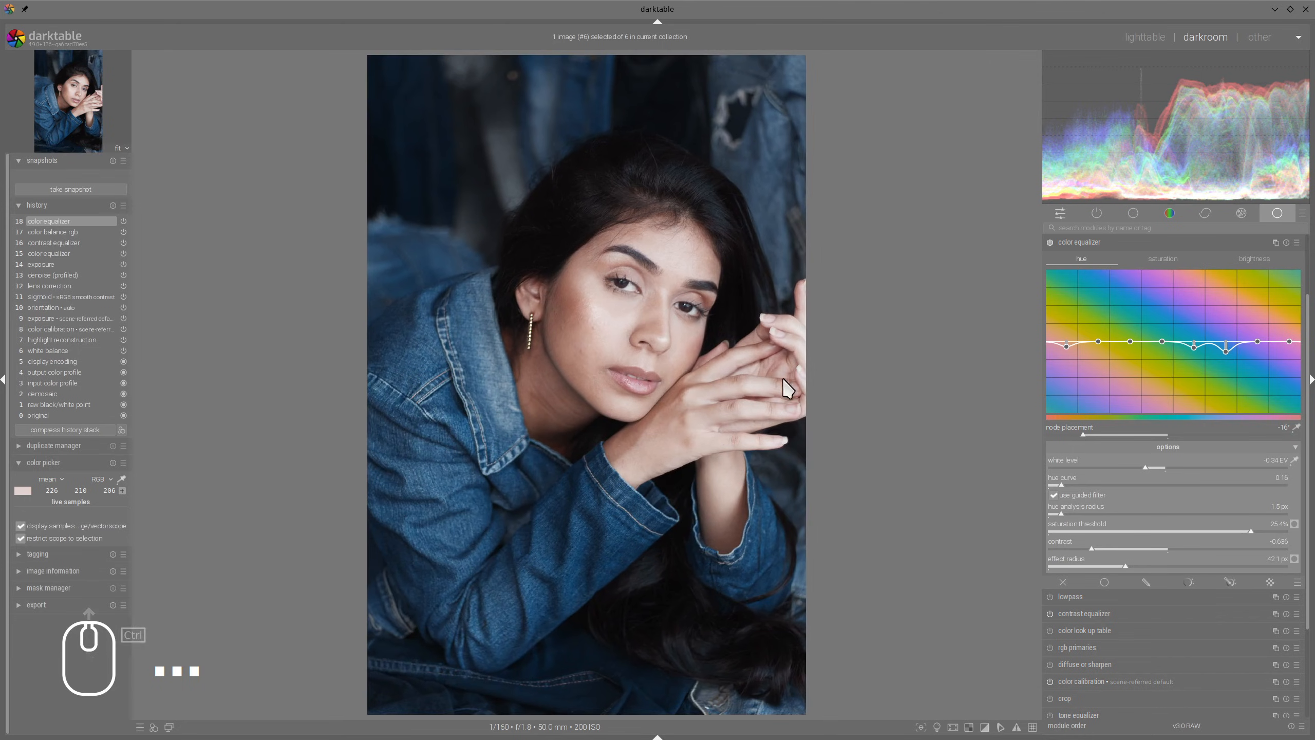
click(1107, 242)
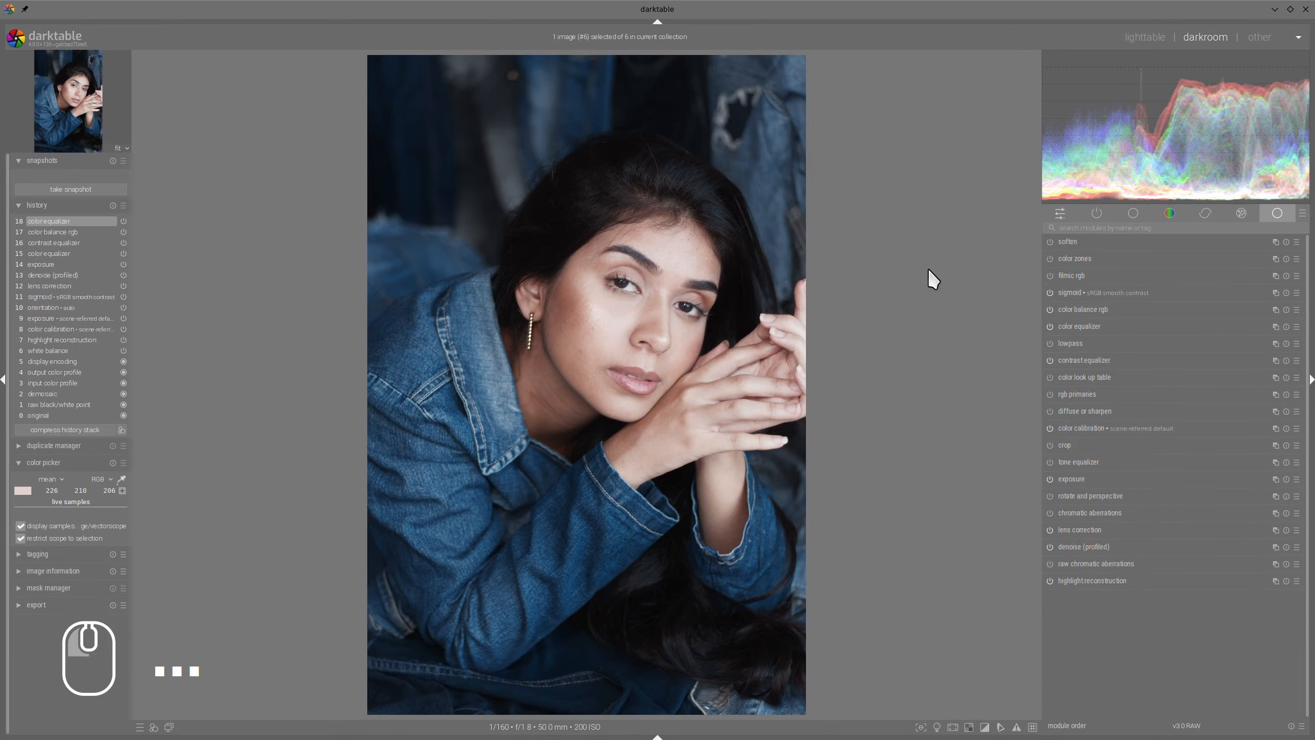